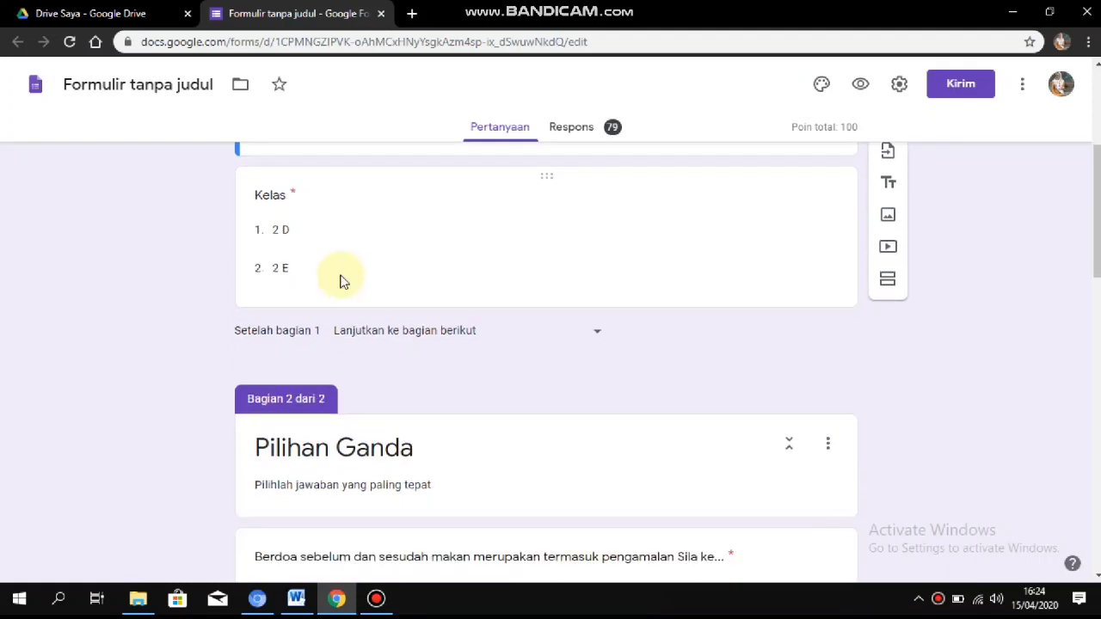
Look through the existing quiz form, from the Kelas question to the last multiple-choice questions in the Pilihan Ganda section.
scroll(512, 339, "down", 2)
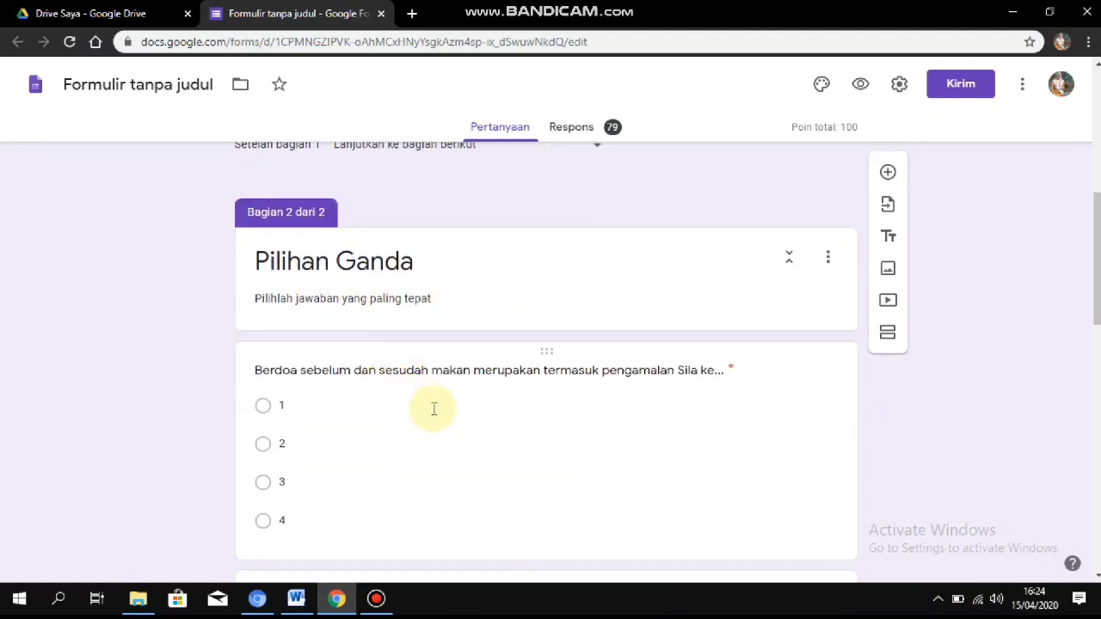
scroll(421, 370, "down", 5)
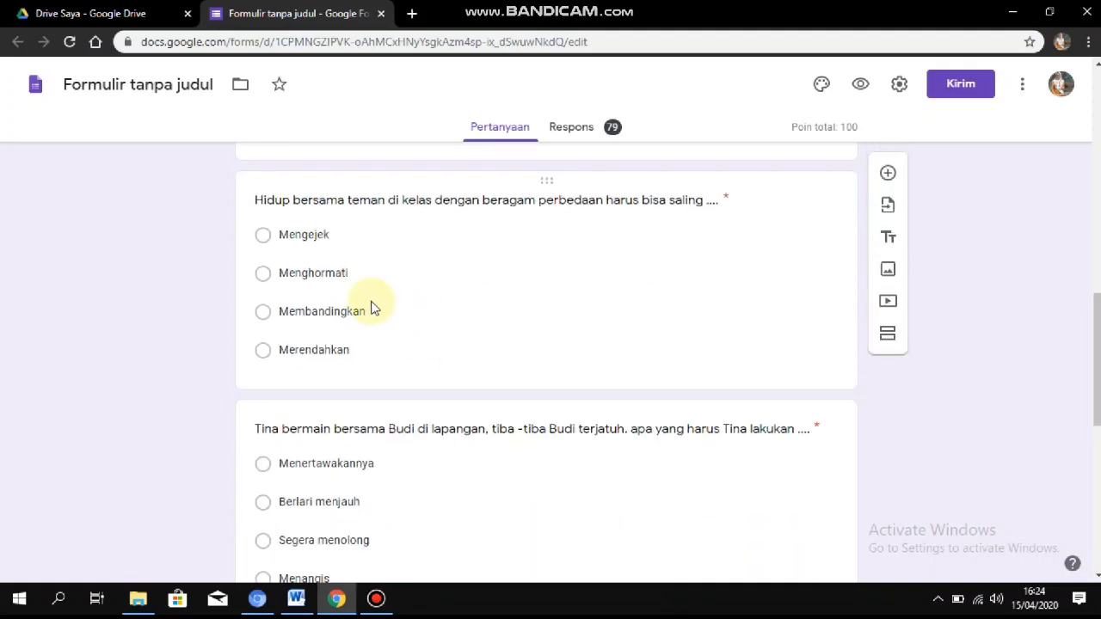
scroll(387, 331, "down", 5)
scroll(393, 344, "down", 2)
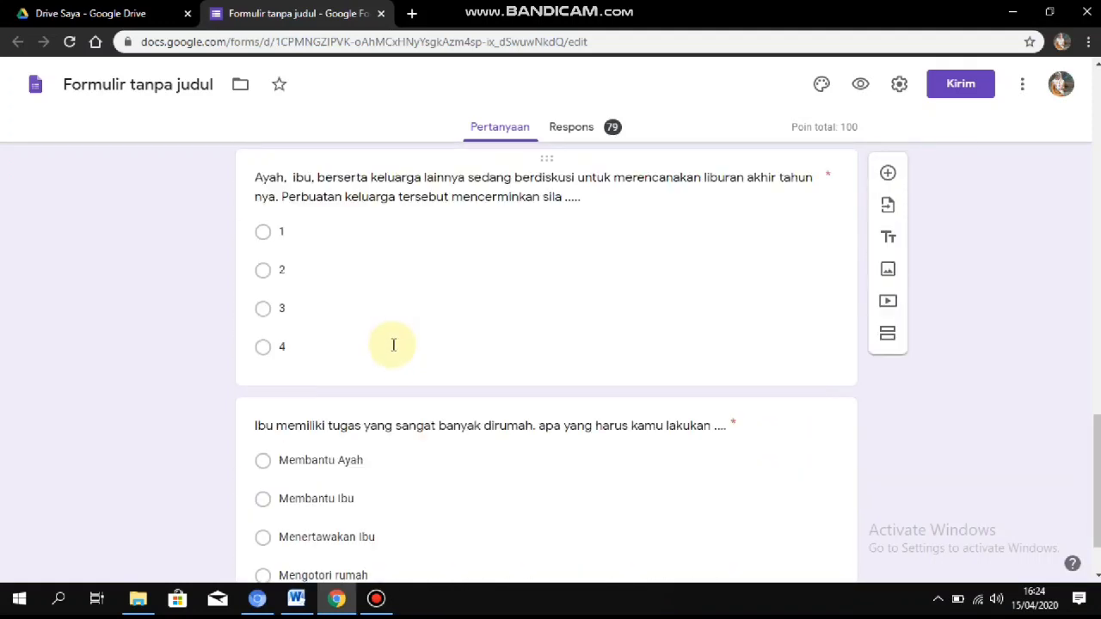
scroll(401, 312, "up", 5)
scroll(412, 290, "up", 11)
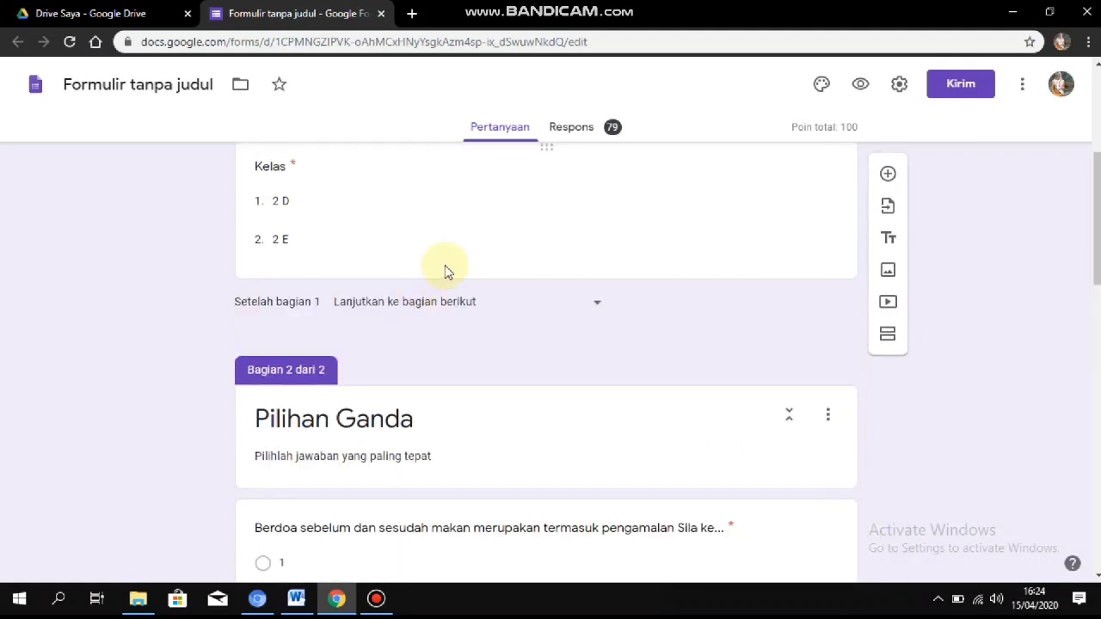
scroll(444, 270, "up", 3)
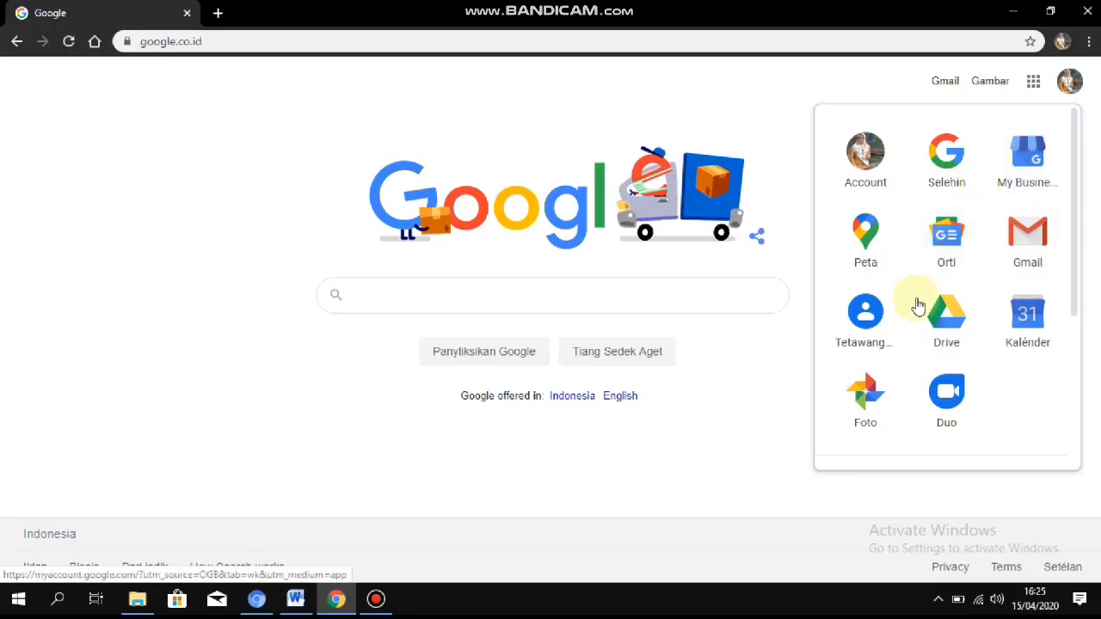
Open Google Drive from the Google home page to show the recent forms.
left_click(939, 325)
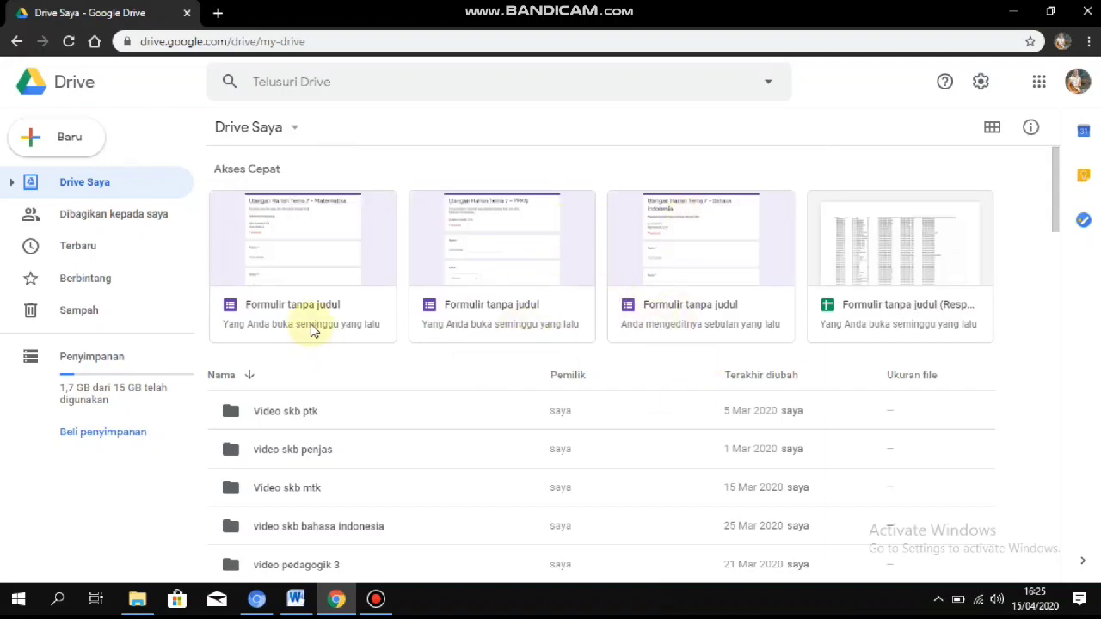
left_click(486, 307)
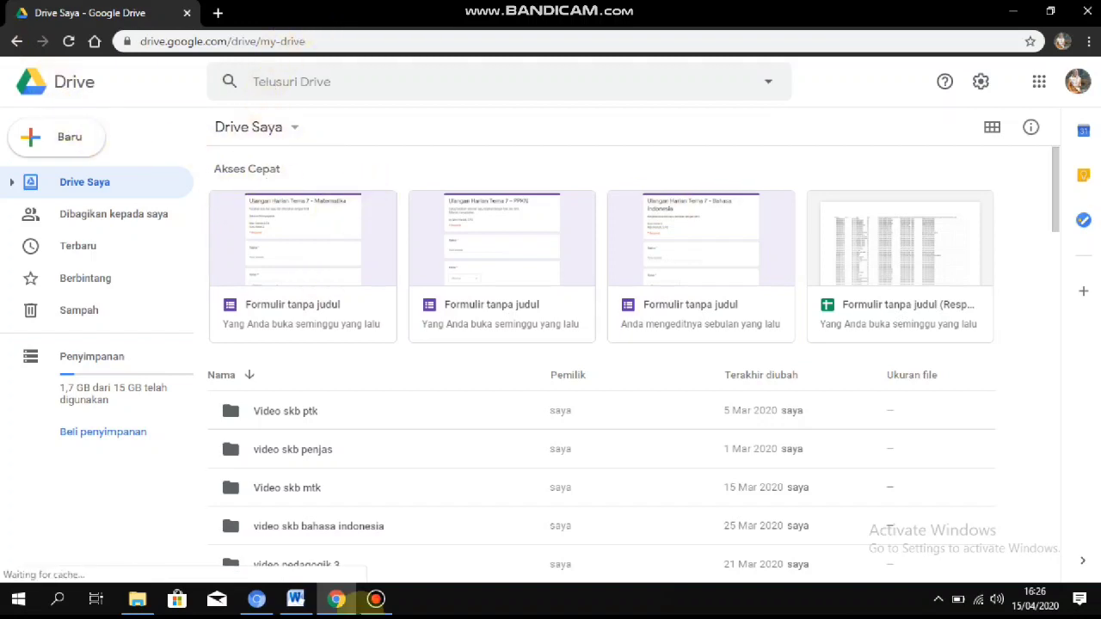
Switch to Word and review the drafted multiple-choice questions, including the one with the chain picture.
left_click(296, 599)
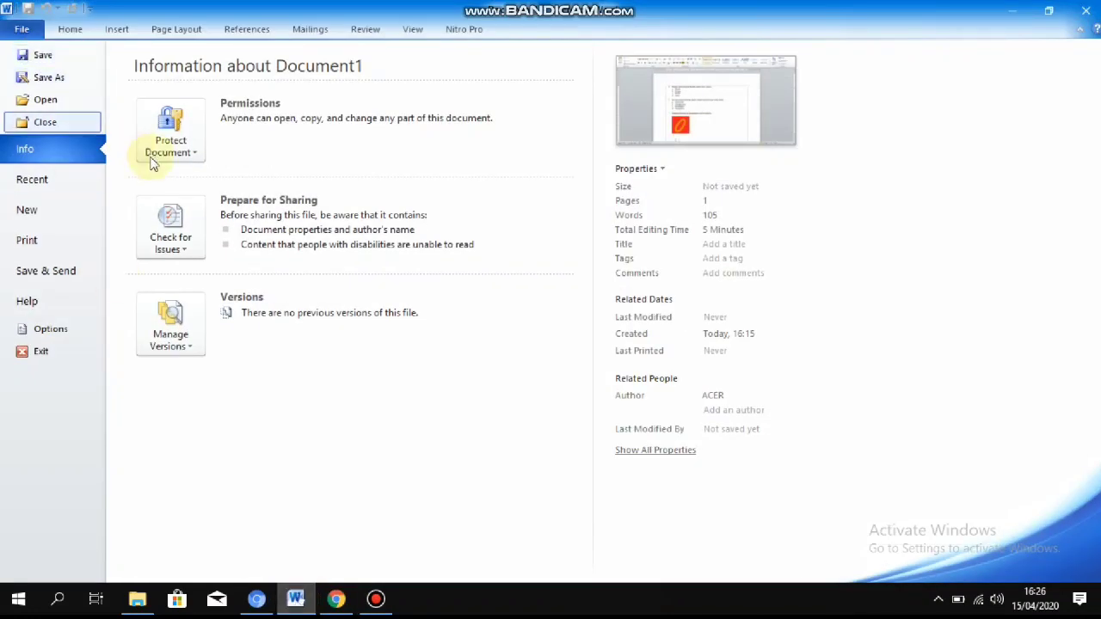
left_click(69, 28)
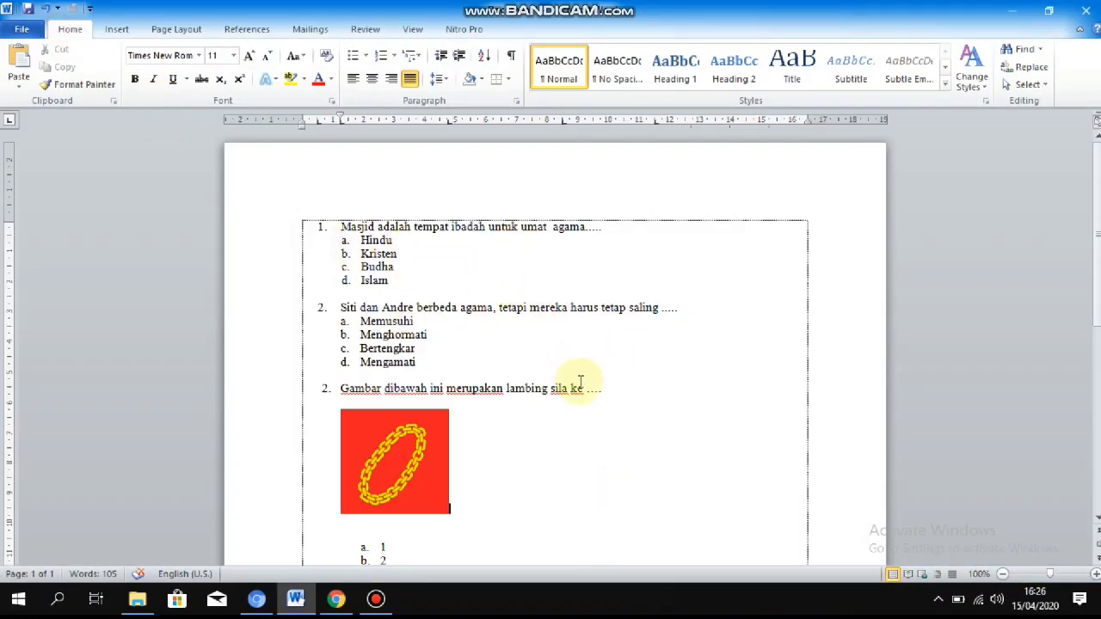
scroll(580, 381, "down", 2)
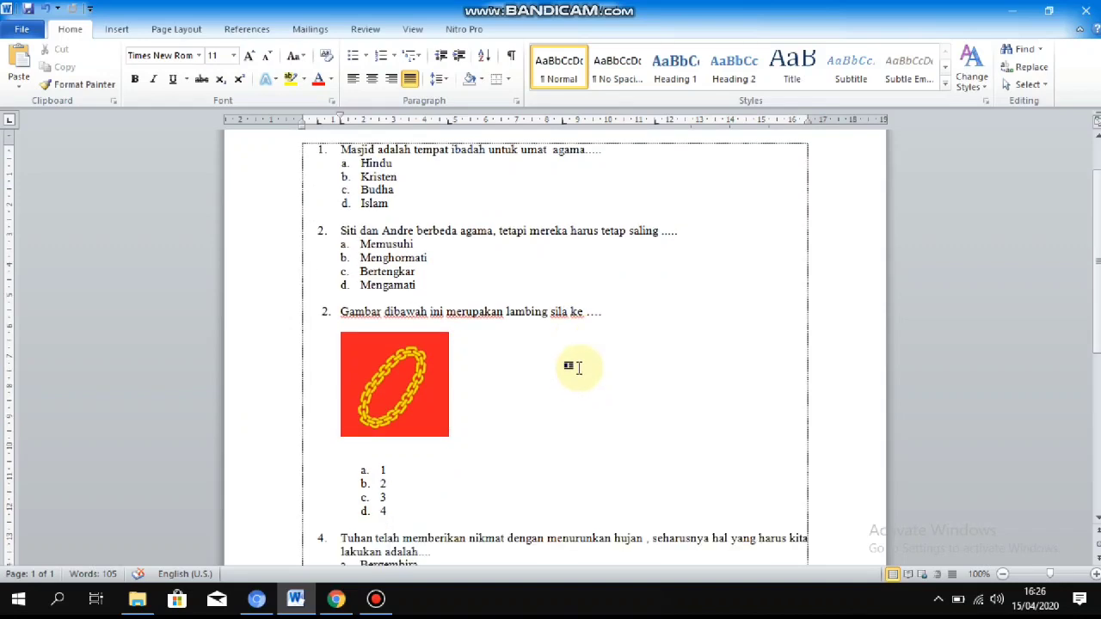
scroll(578, 368, "down", 2)
scroll(581, 362, "down", 3)
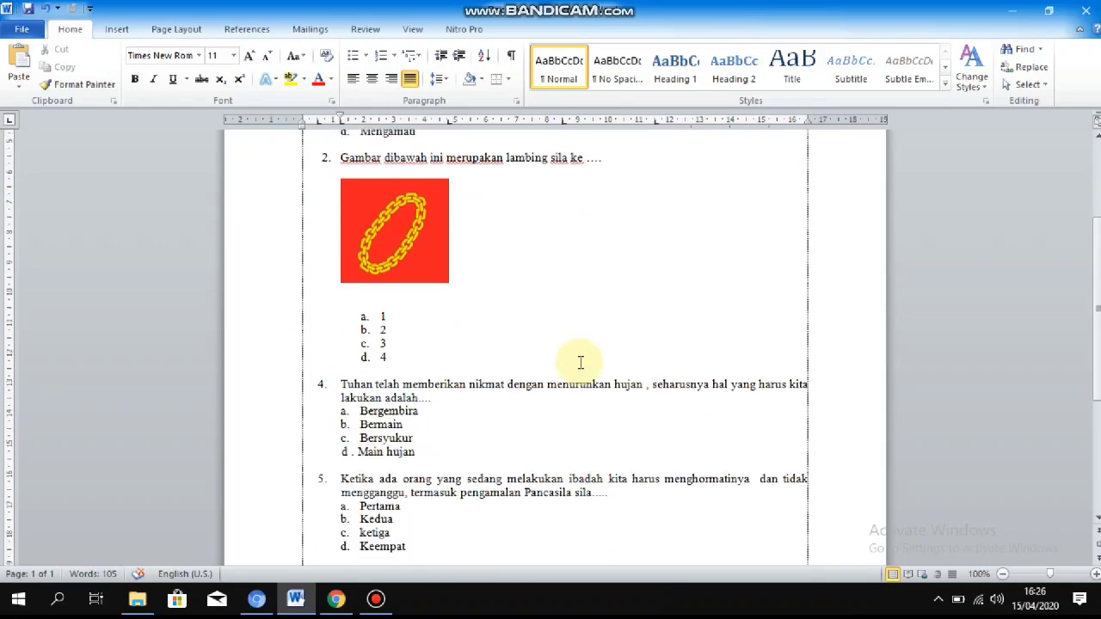
scroll(581, 356, "up", 2)
scroll(581, 346, "down", 1)
scroll(581, 343, "down", 3)
scroll(583, 344, "up", 9)
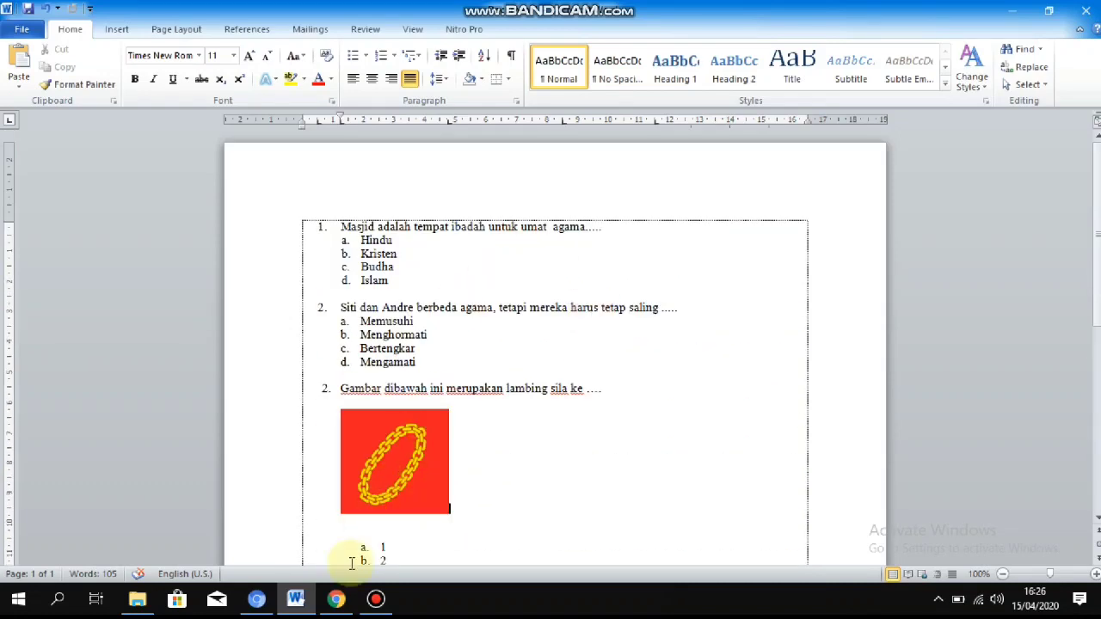
Switch back to Google Drive in Chrome and create a new blank Google Form.
left_click(336, 601)
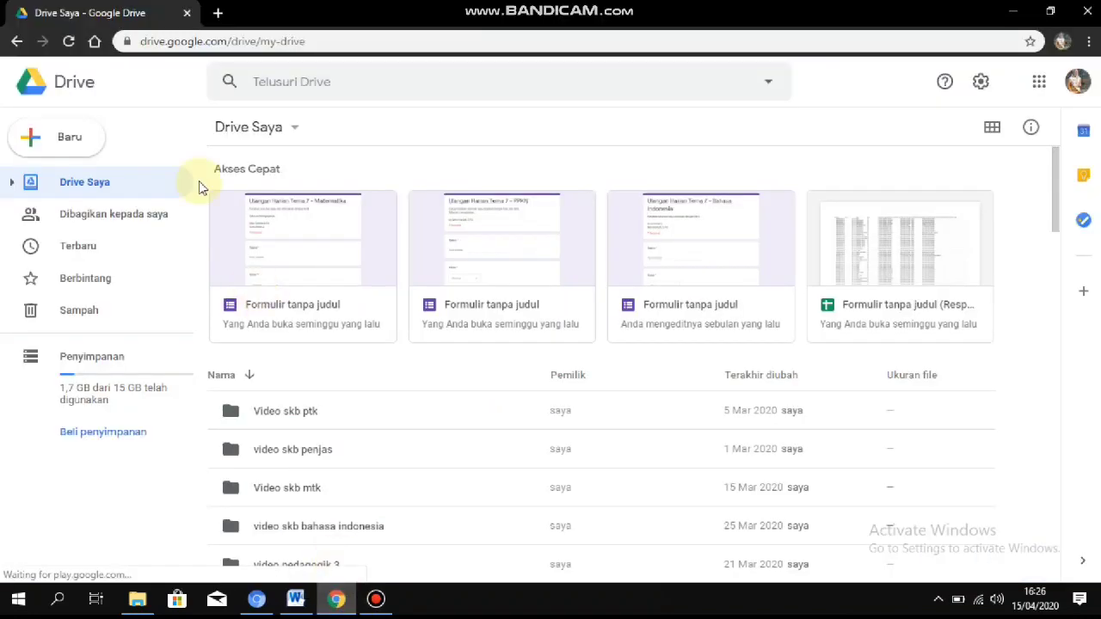
left_click(72, 140)
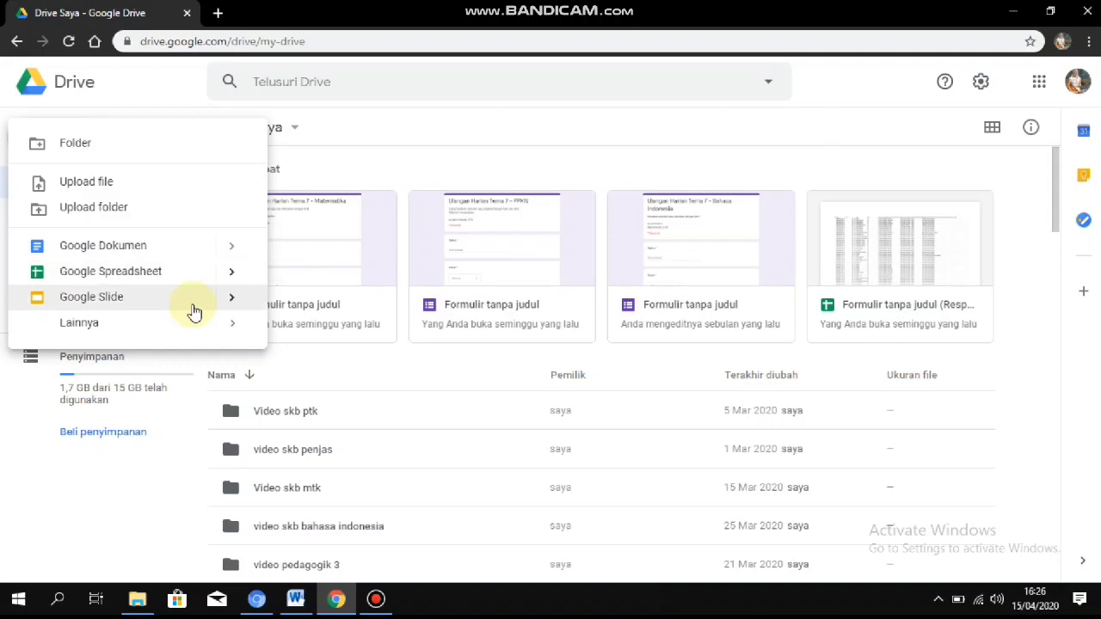
mouse_move(218, 335)
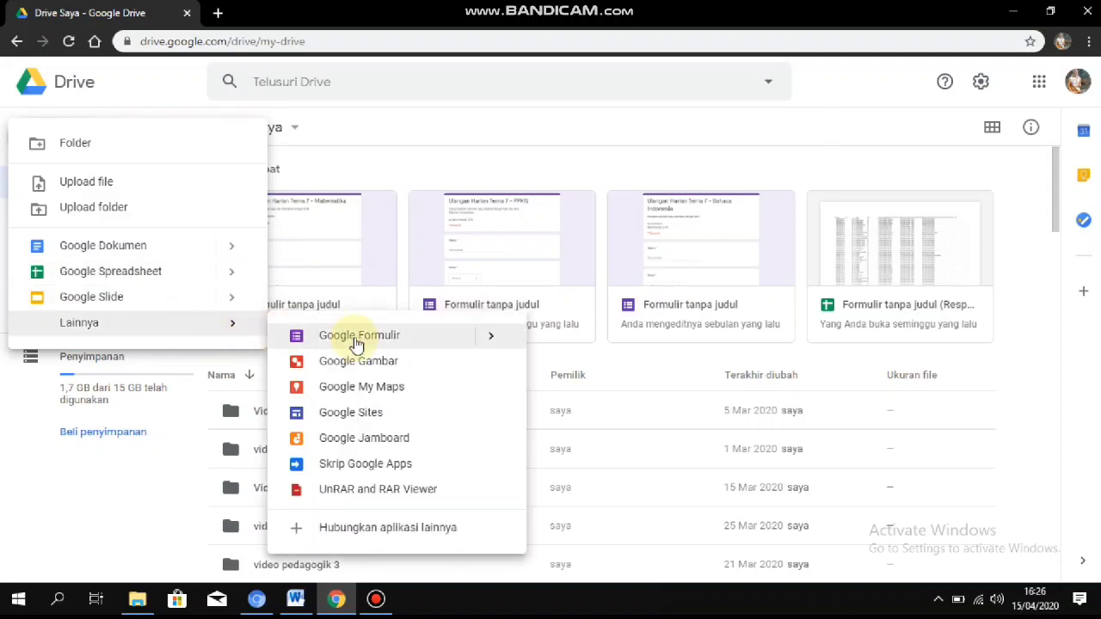
left_click(490, 339)
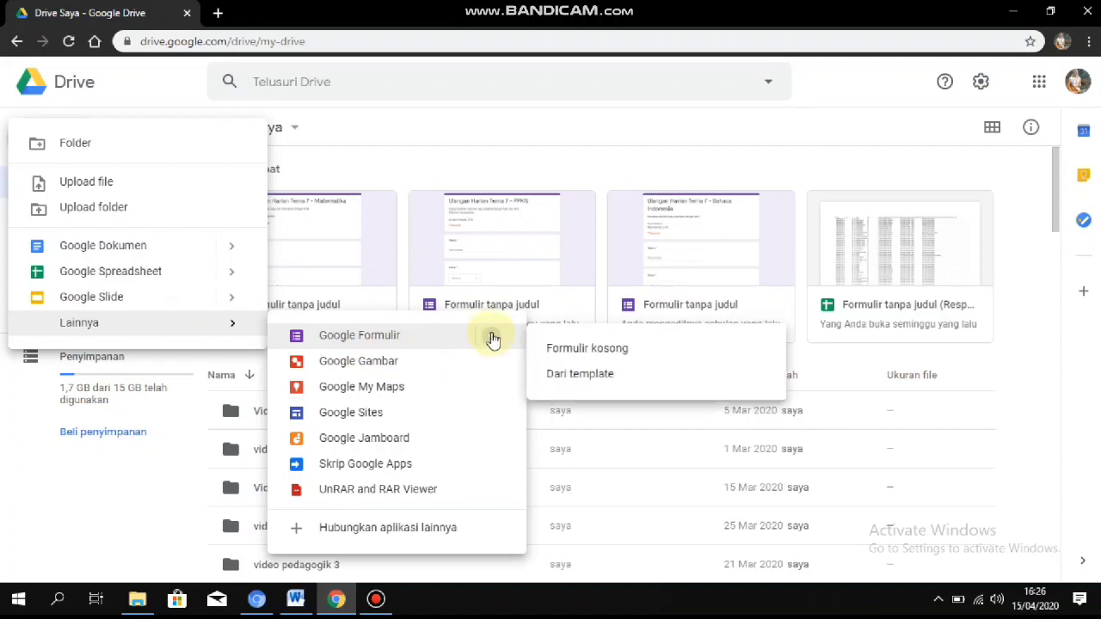
left_click(599, 353)
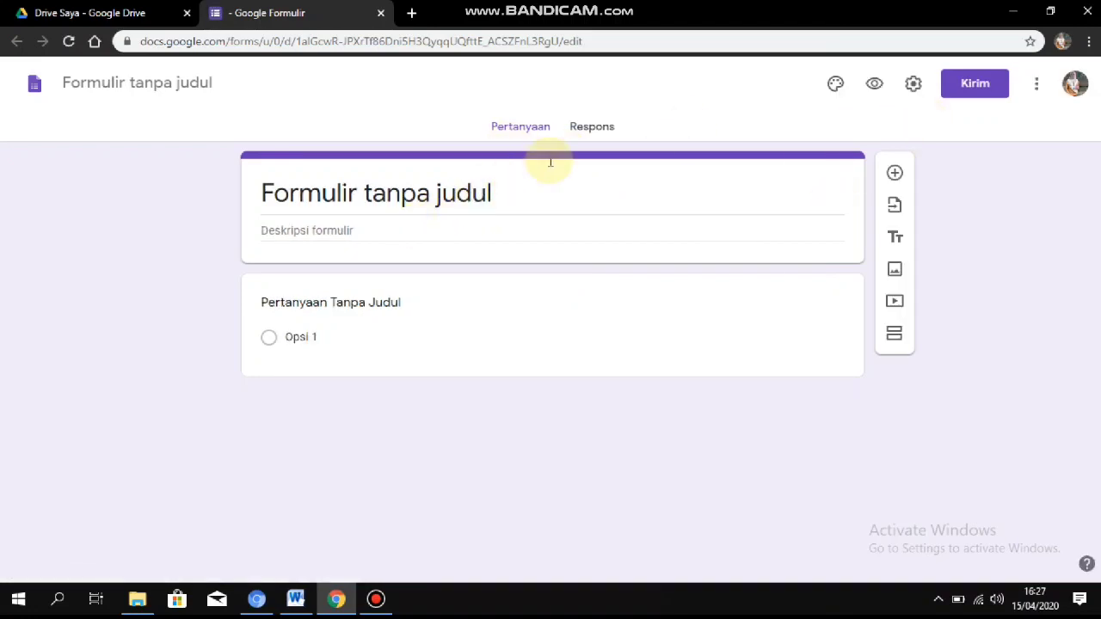
Set the form's title to "Ulangan Harian PPKN kelas 2 Tema 7".
left_click(488, 196)
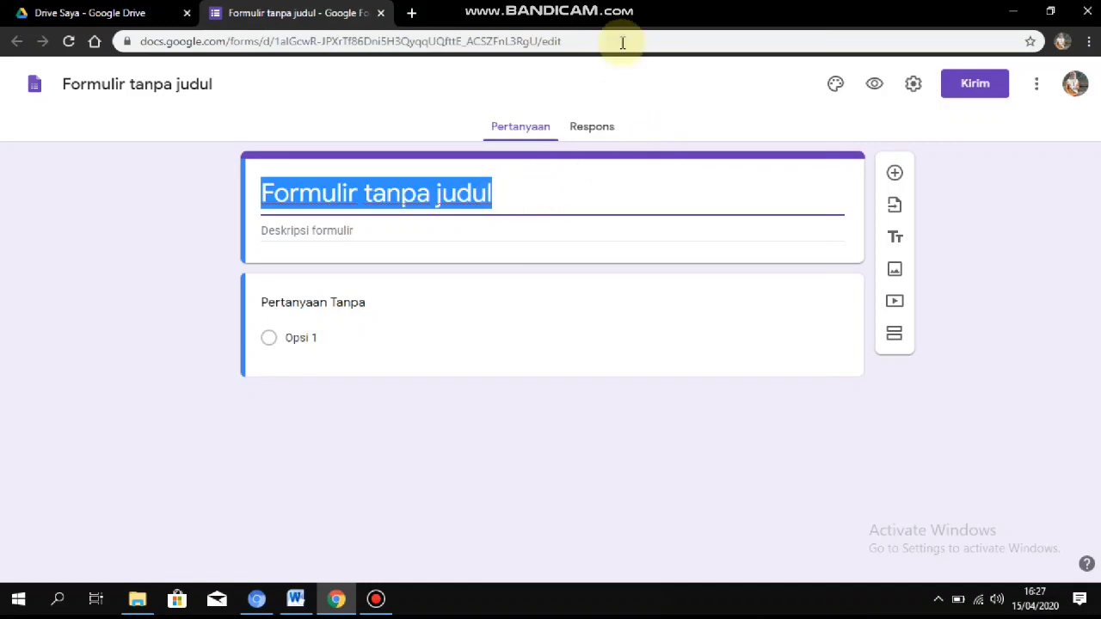
type("U")
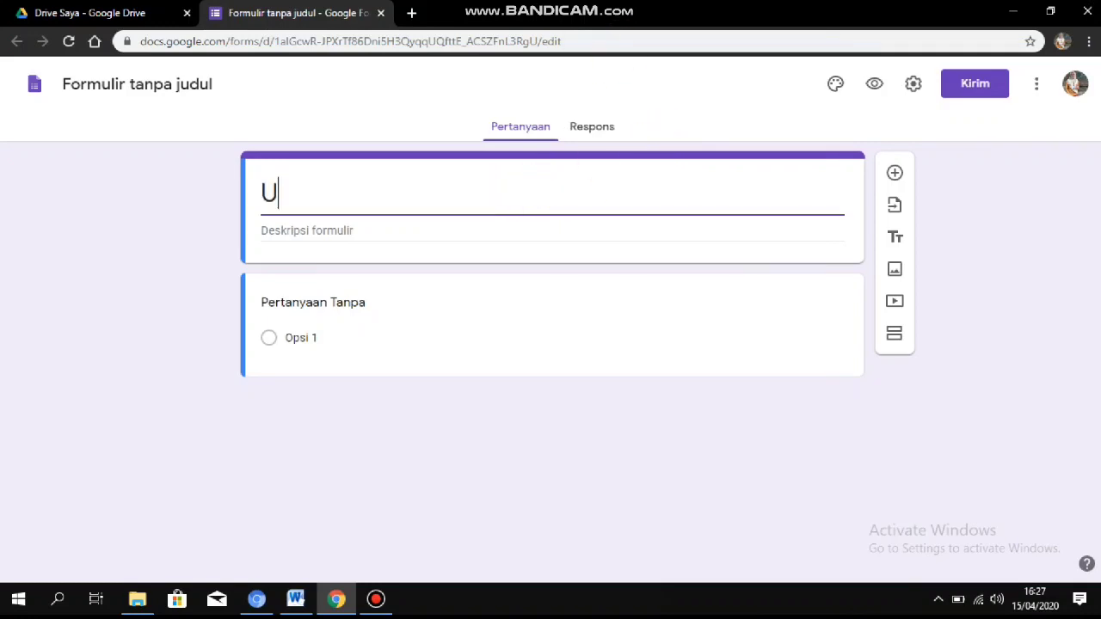
type("langan Harian")
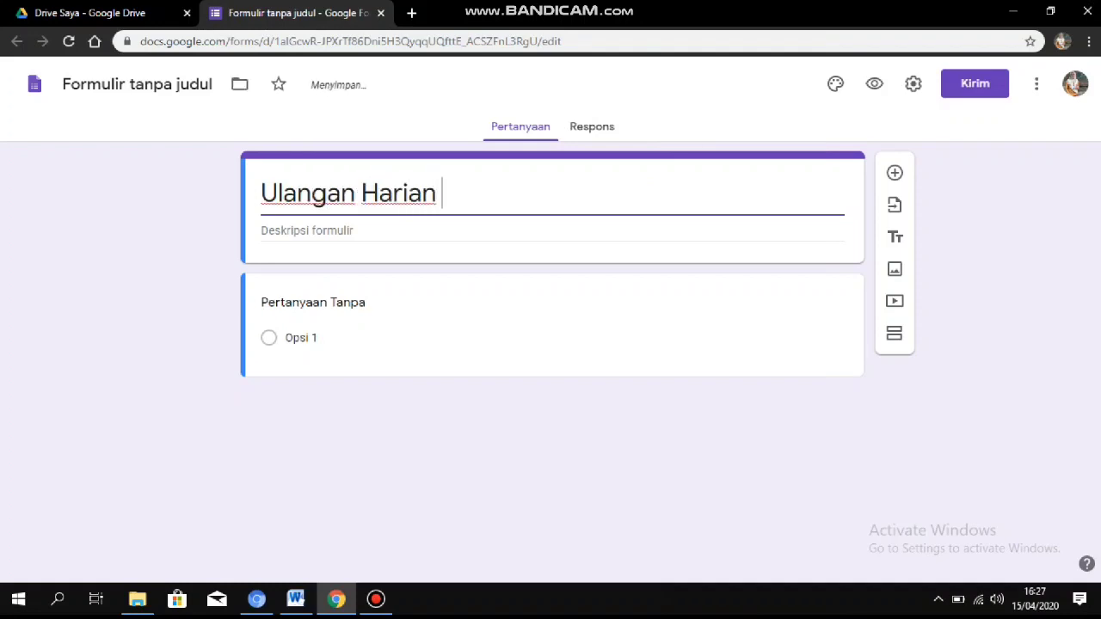
type(" PPKN")
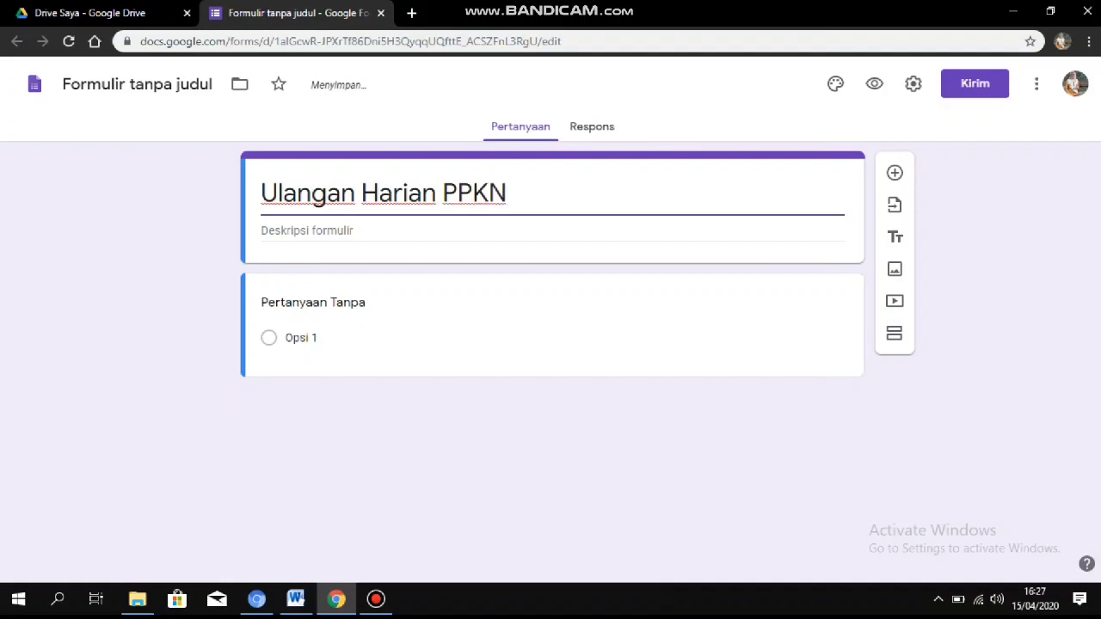
type("kelas 2 Te")
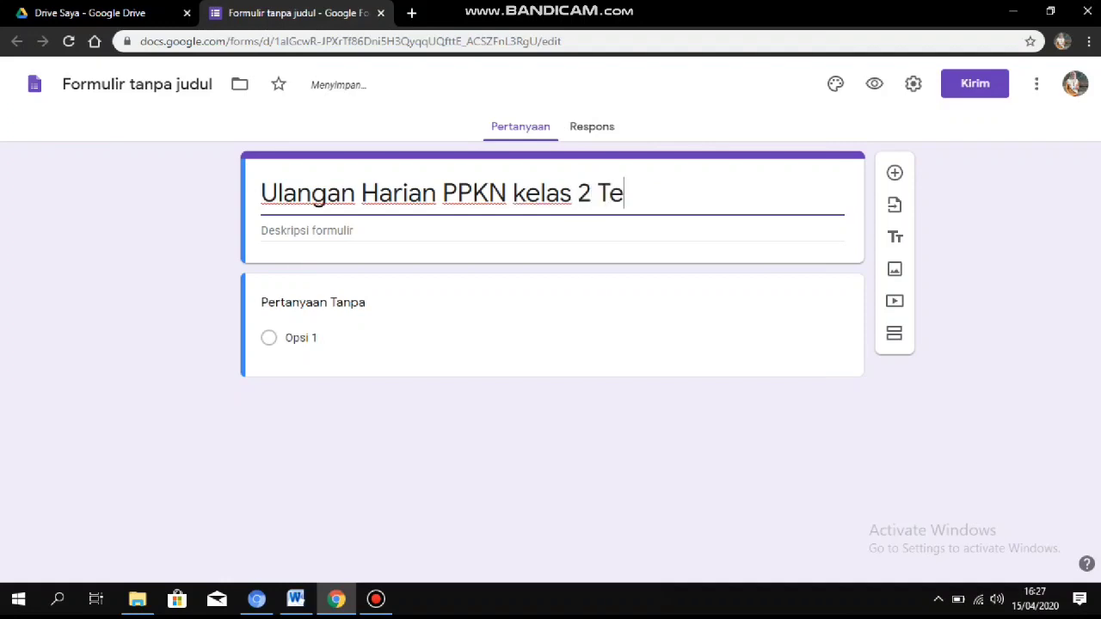
type("ma 7")
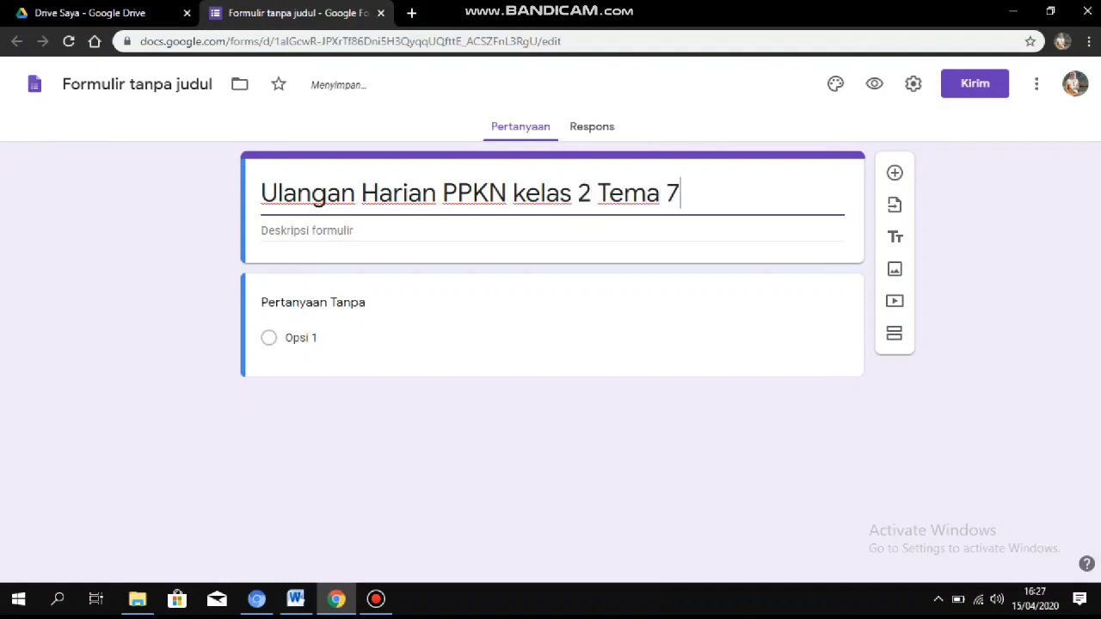
Enter the form description "Kerjakan dengan teliti" with "Selamat Mengerjakan" as a separate line below it.
left_click(356, 233)
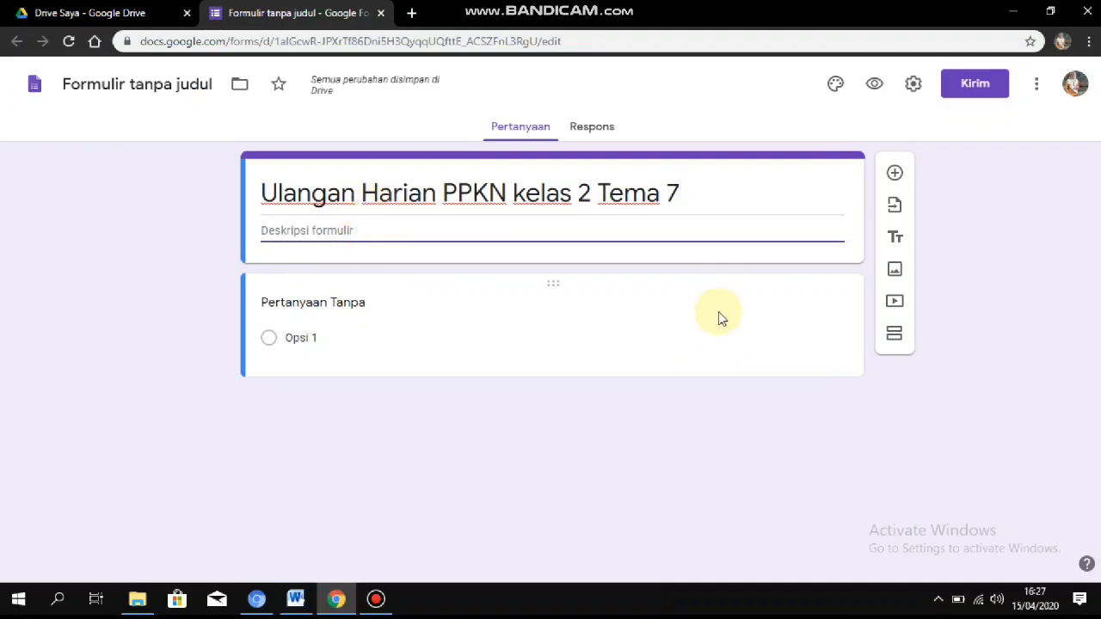
type("Kerjakan den")
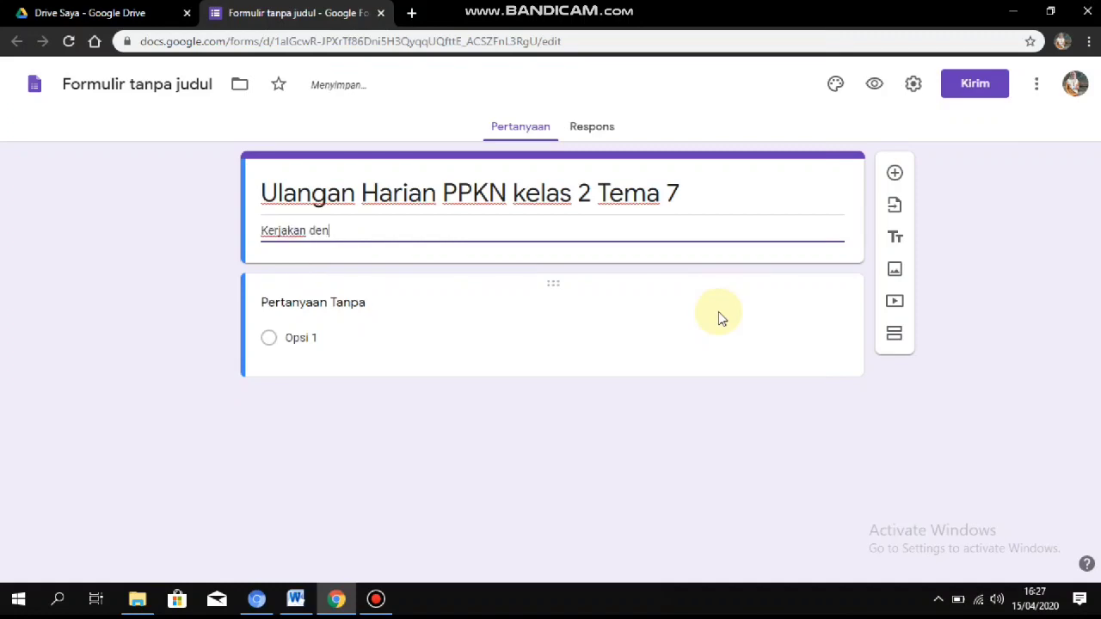
type("gan teliti")
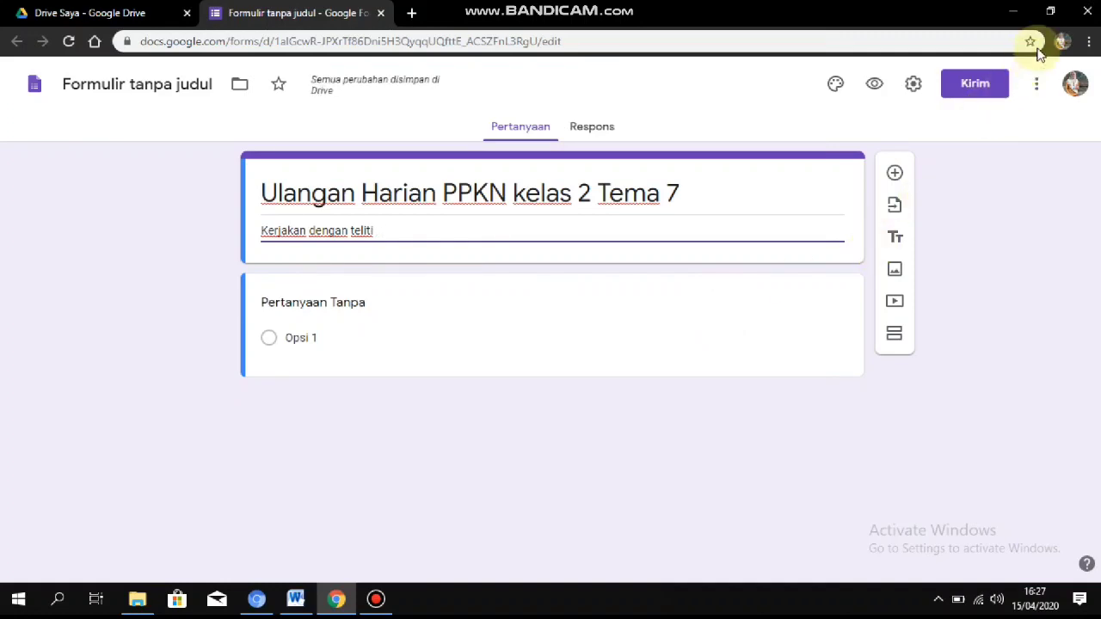
key("Return")
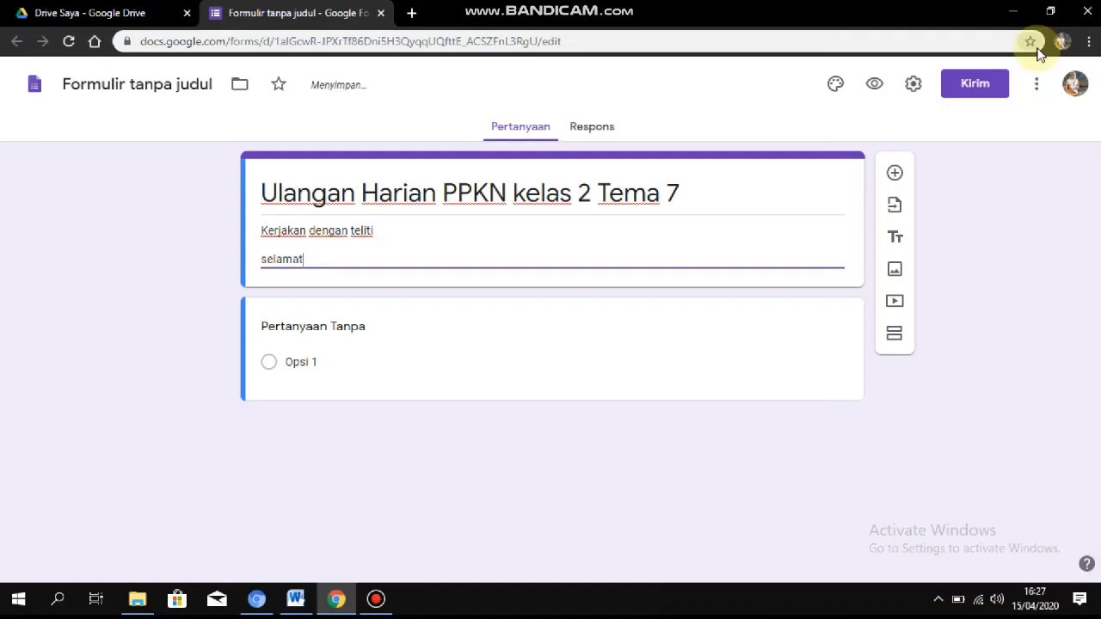
type("selamat Mengerjakan")
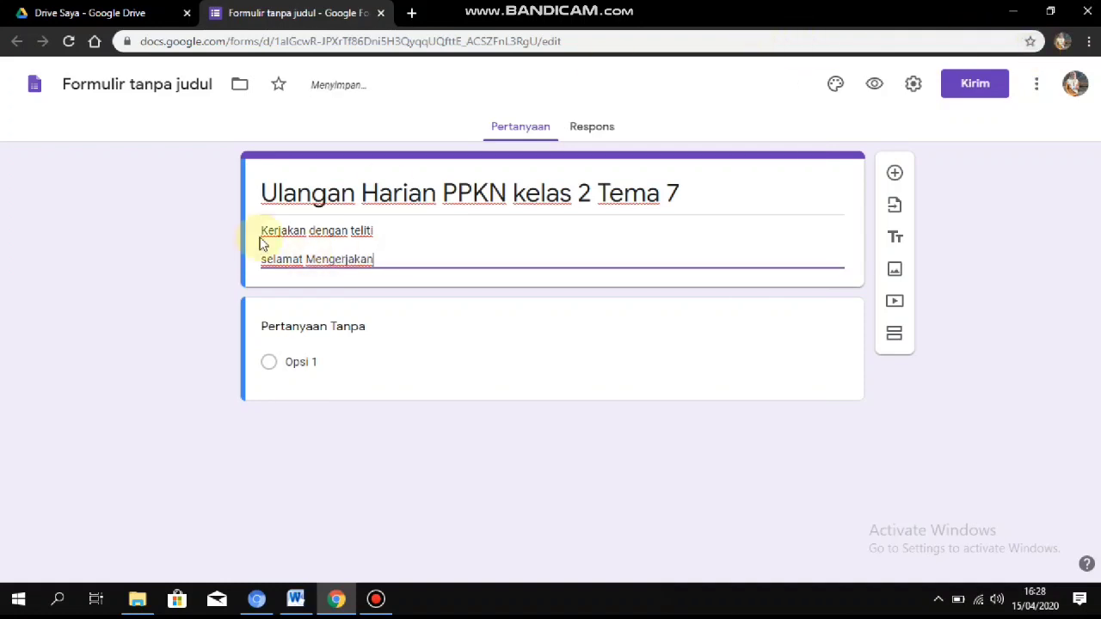
left_click(267, 256)
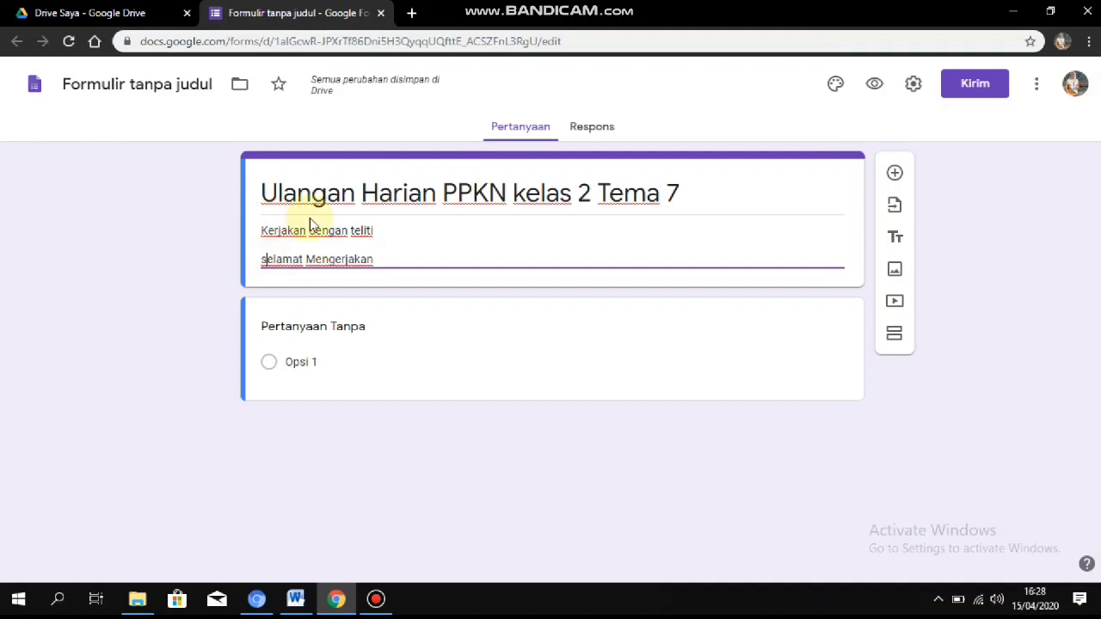
key("BackSpace")
type("S")
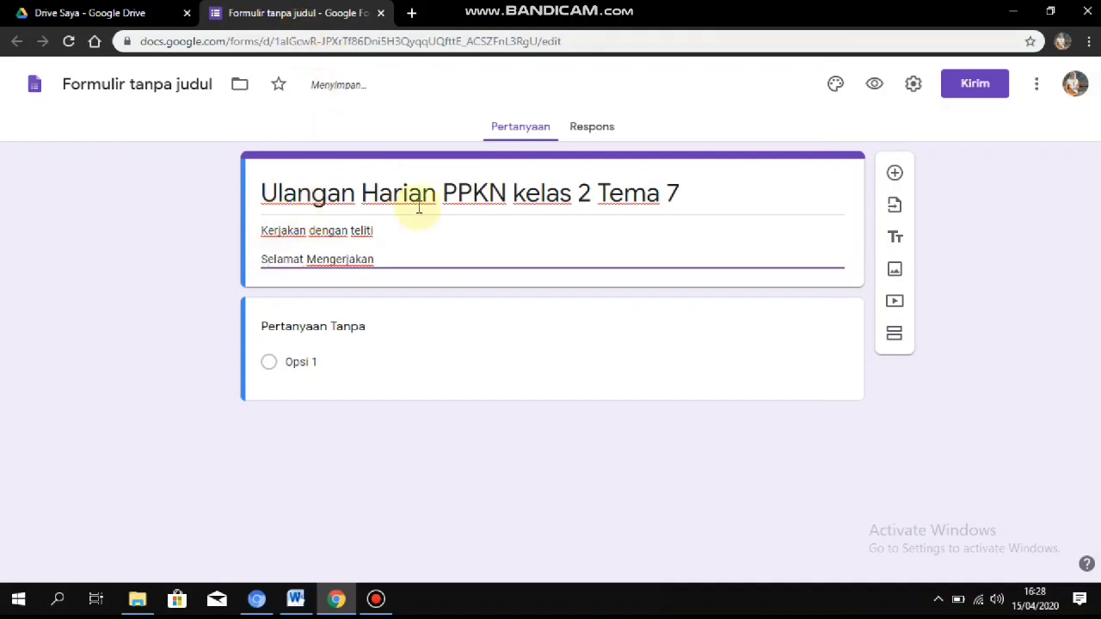
Add a final line to the form description reading "By" followed by the teacher's full name and degree.
left_click(388, 256)
key("Return")
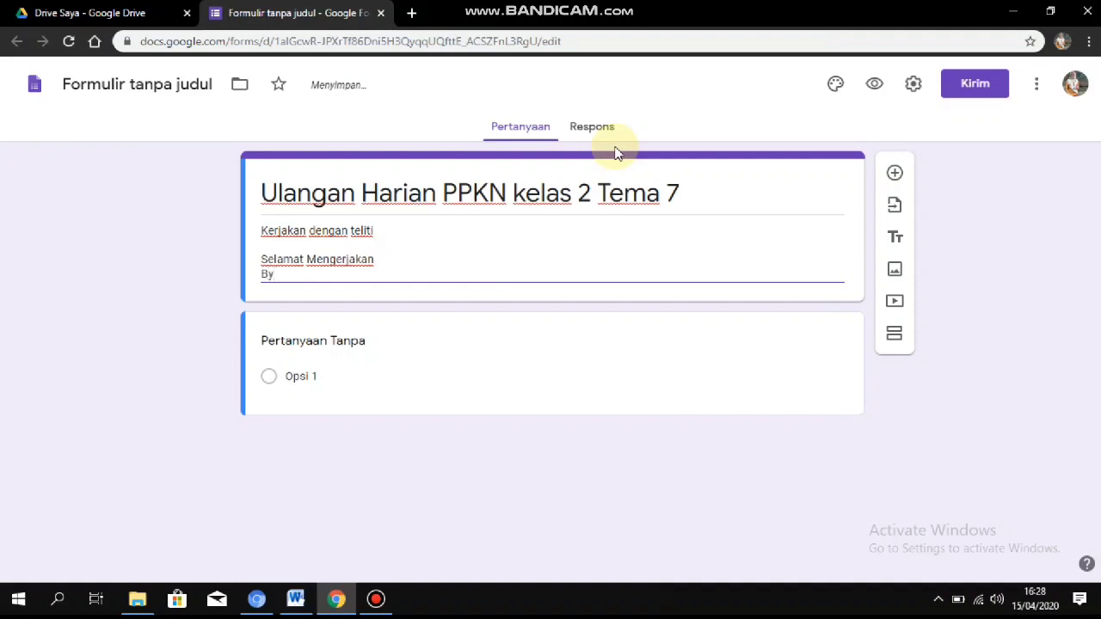
type("By Mer")
type("d")
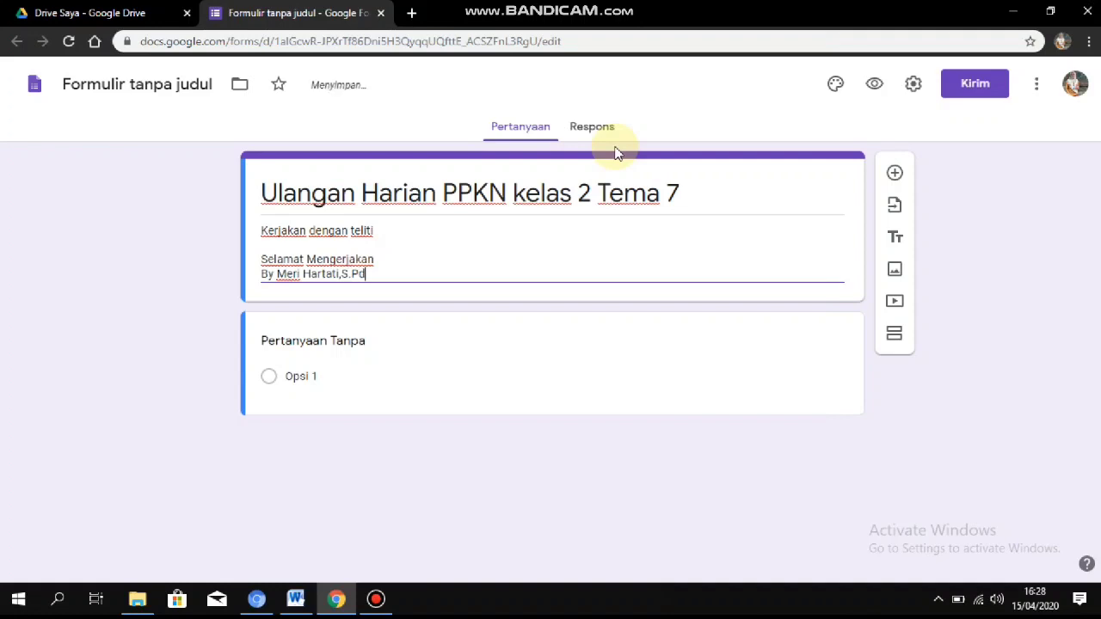
left_click(379, 230)
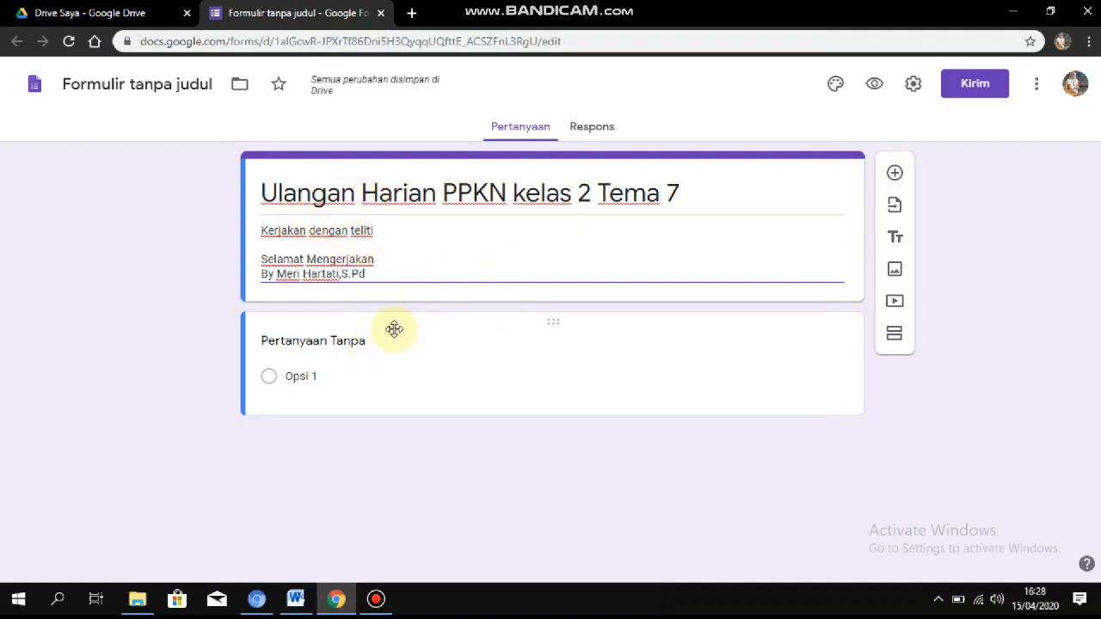
Replace the first question's placeholder title with "Nama".
left_click(305, 376)
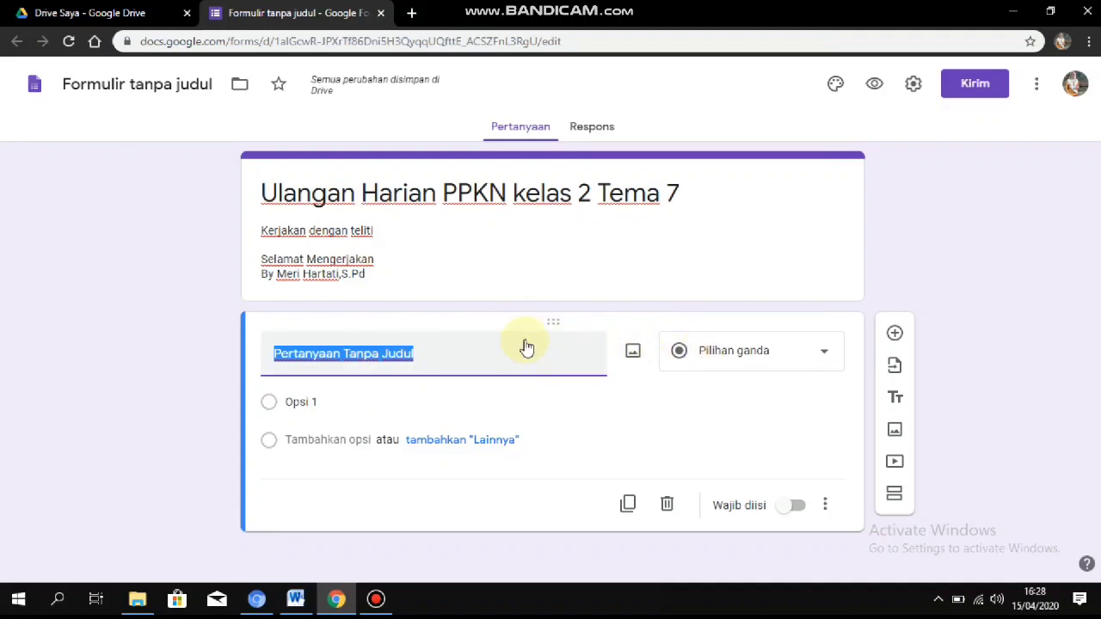
type("Nama")
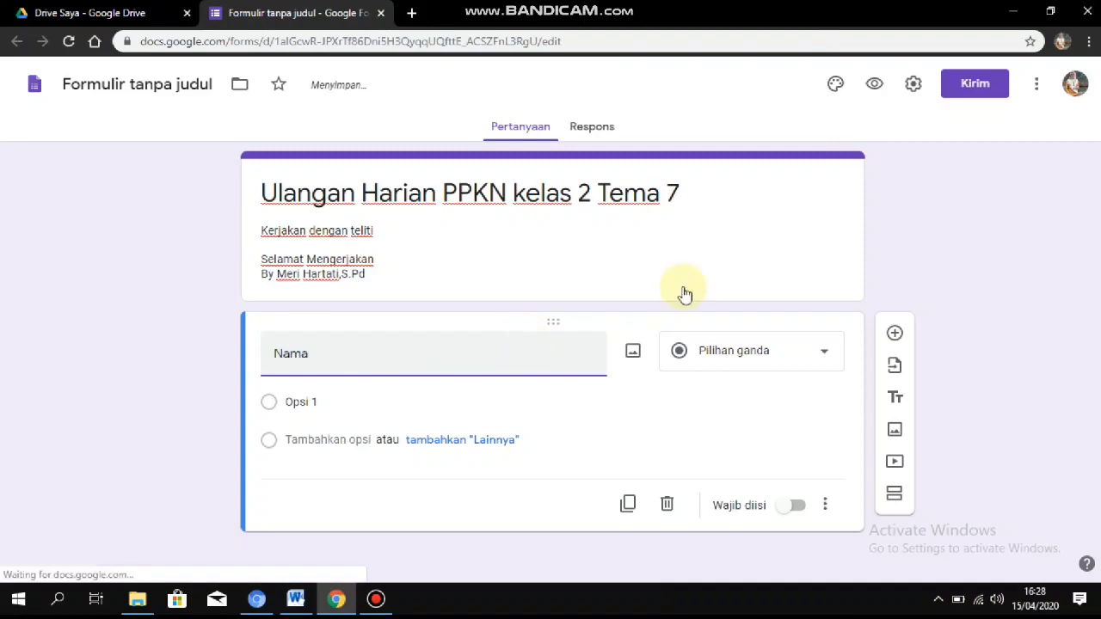
Set the "Nama" question to the Jawaban singkat type and add a second question titled "Kelas" below it.
left_click(791, 369)
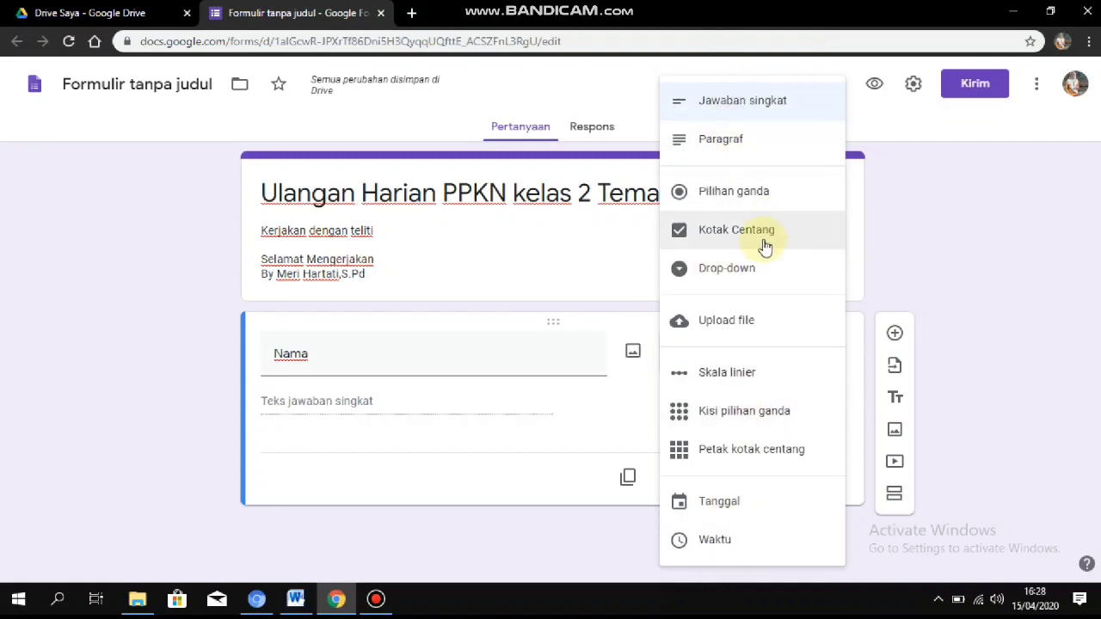
left_click(756, 103)
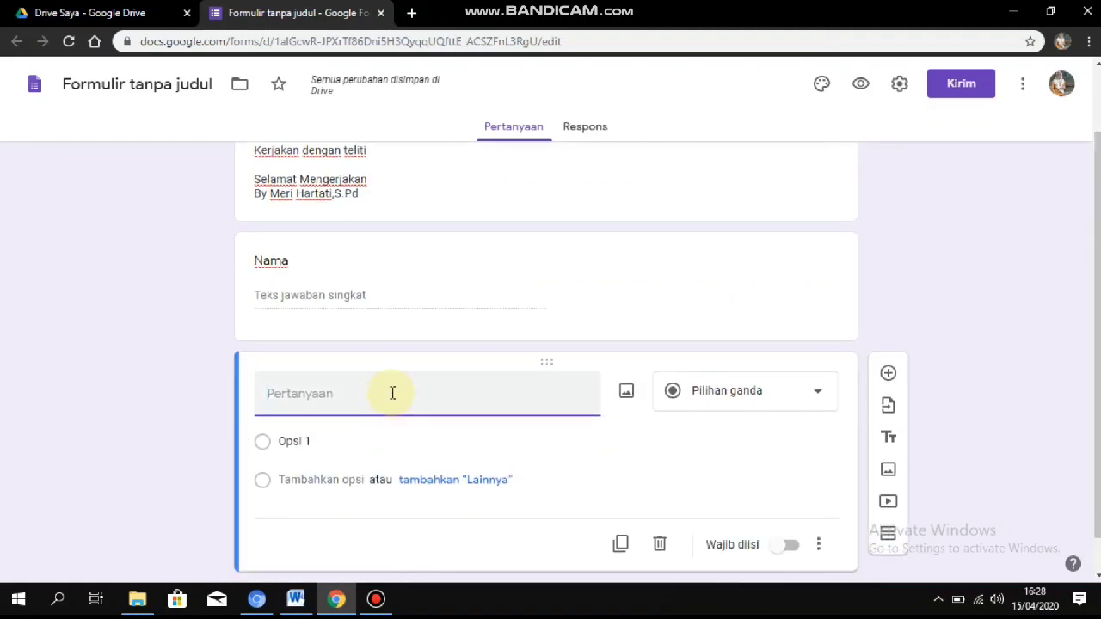
type("elas")
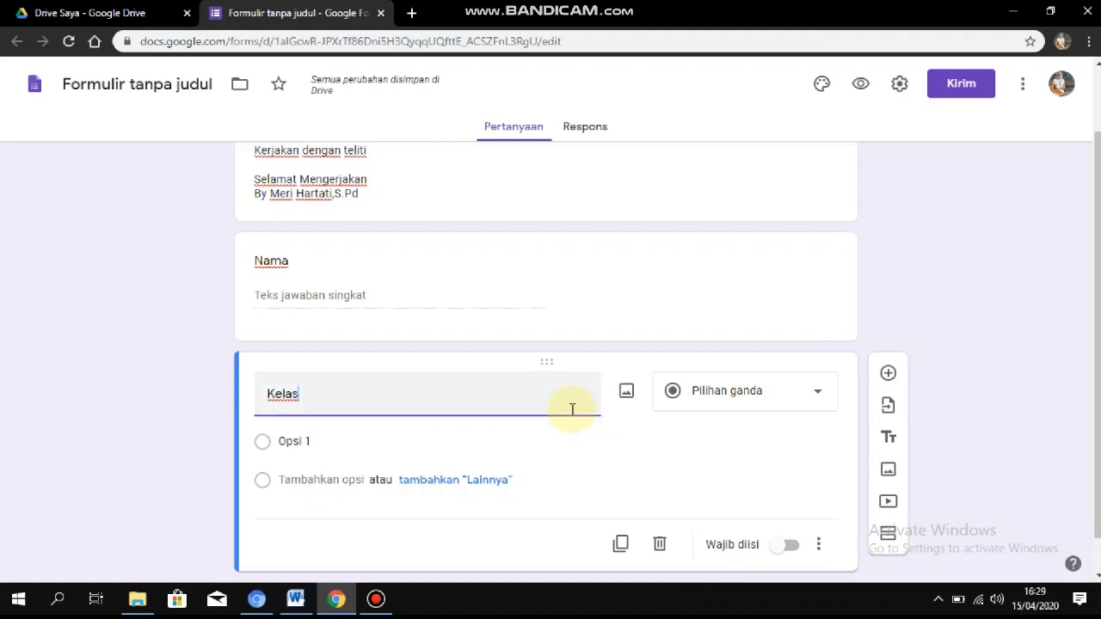
Change the "Kelas" question to the Drop-down type with the options "2 A", "2 B" and "2 C".
left_click(821, 400)
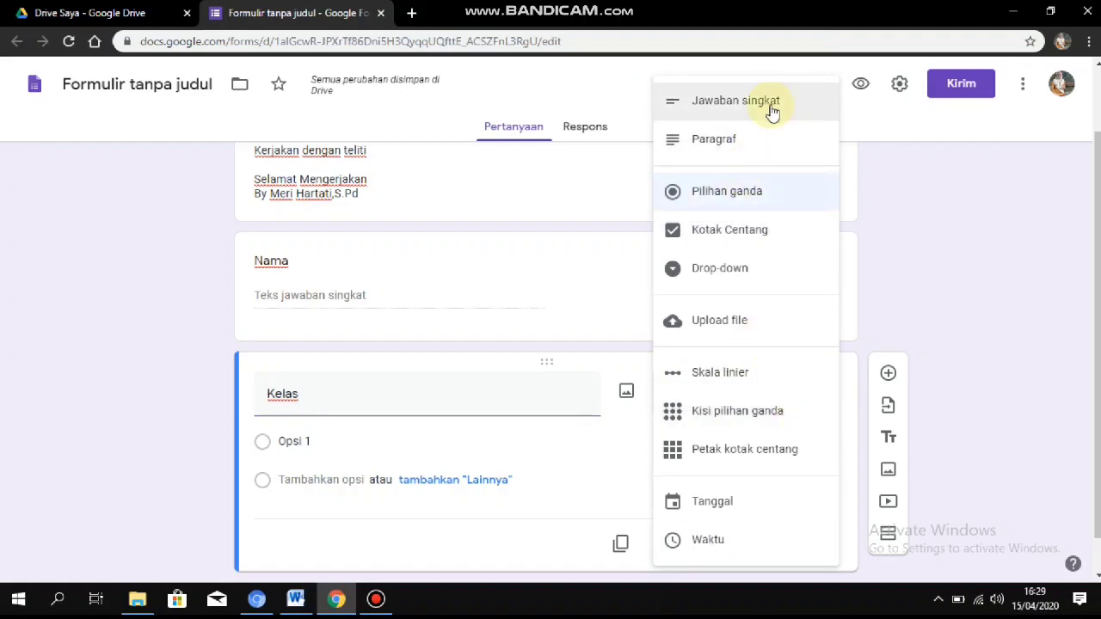
left_click(744, 270)
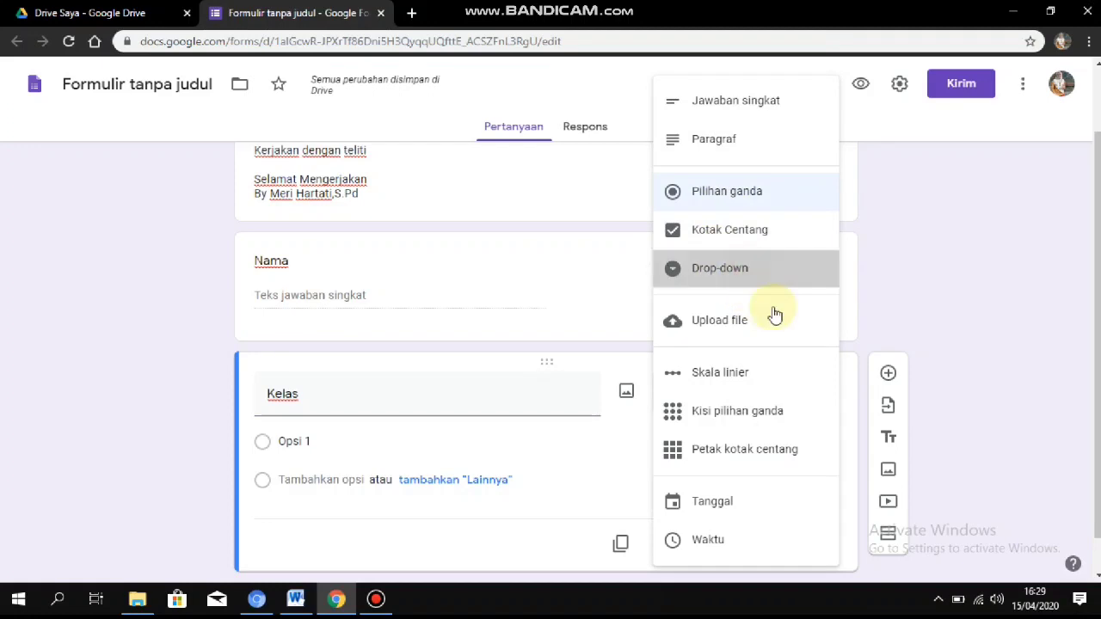
left_click(368, 443)
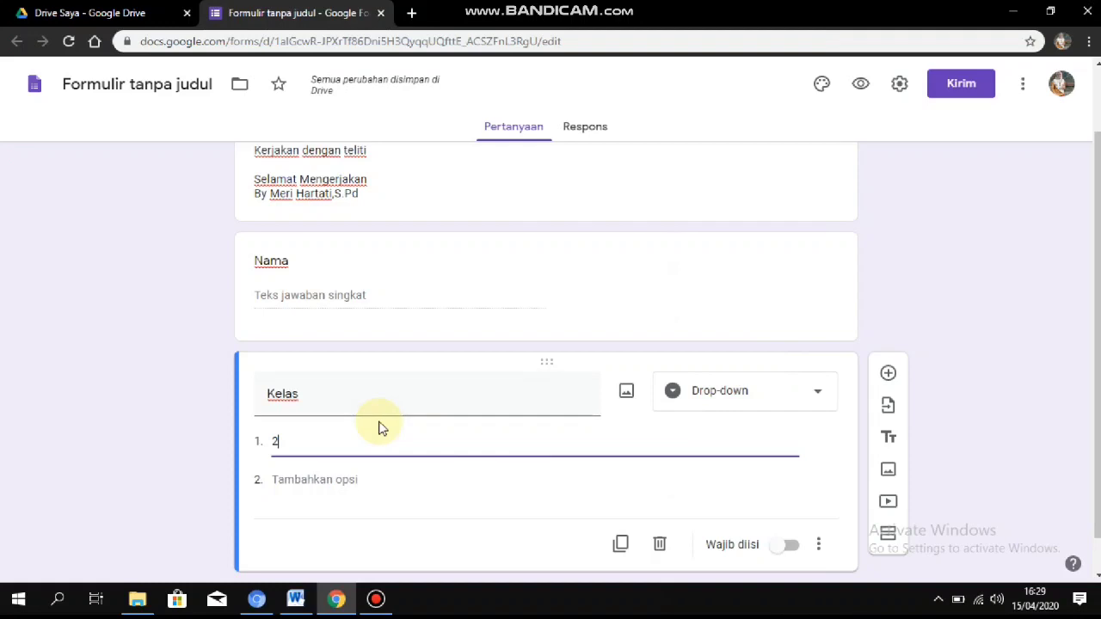
type("2 A")
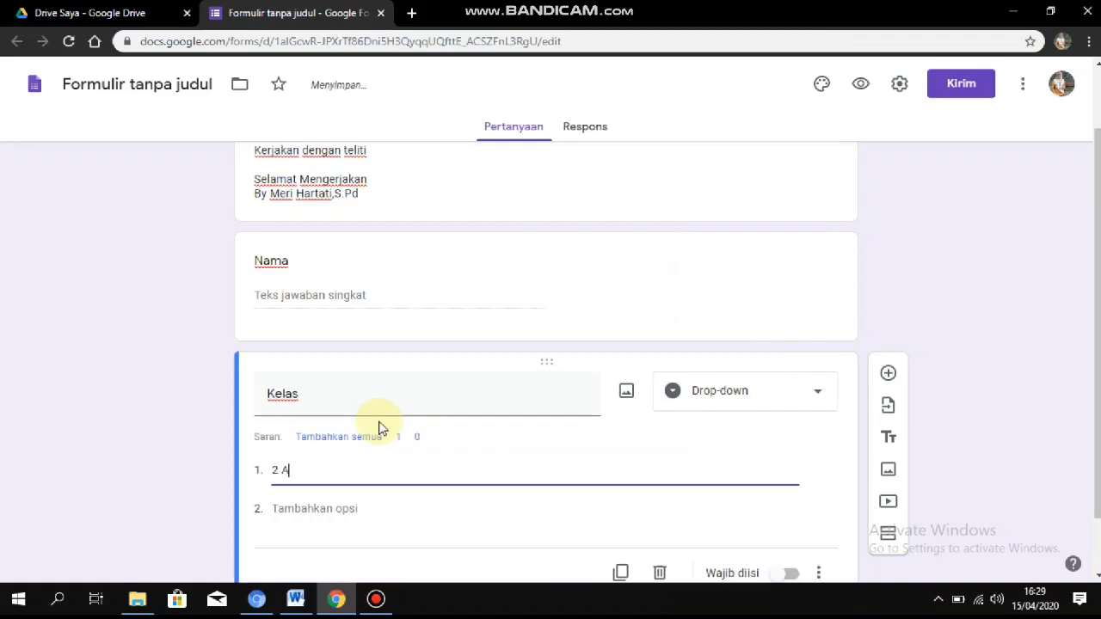
left_click(365, 512)
type("2 B")
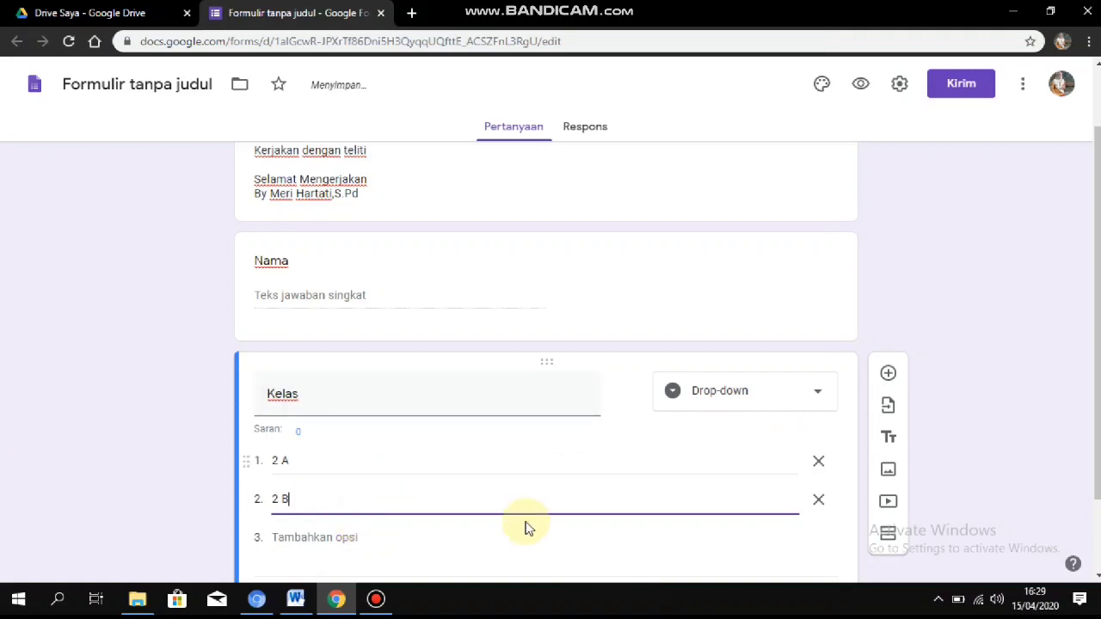
left_click(350, 533)
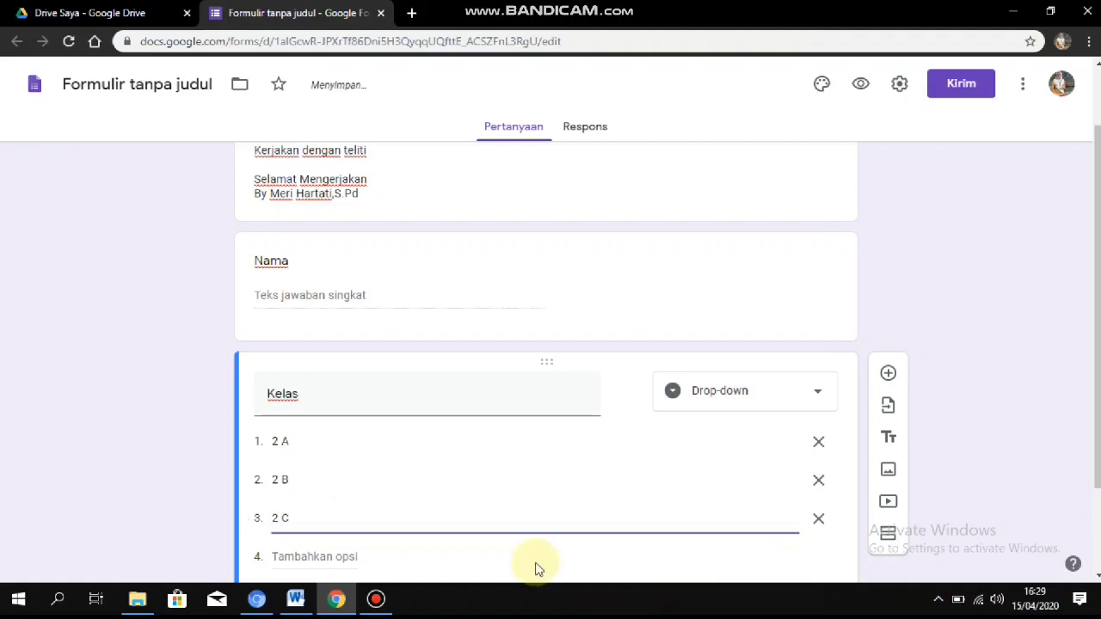
scroll(504, 445, "down", 2)
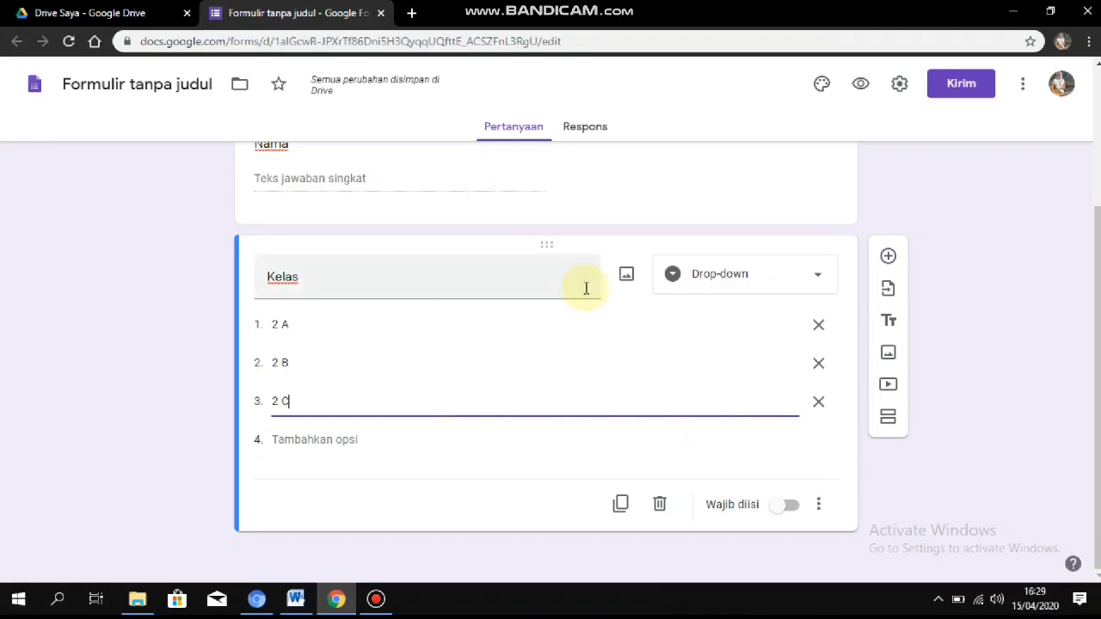
Make both the "Kelas" and "Nama" questions required.
scroll(607, 287, "up", 2)
scroll(607, 278, "down", 2)
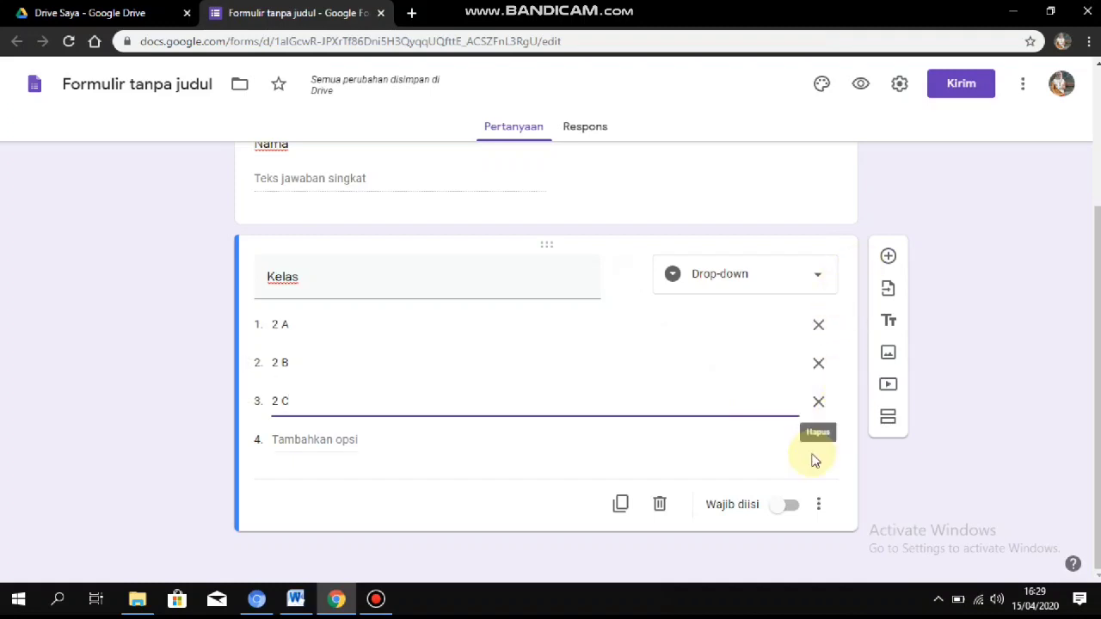
left_click(788, 504)
scroll(675, 301, "up", 3)
left_click(664, 328)
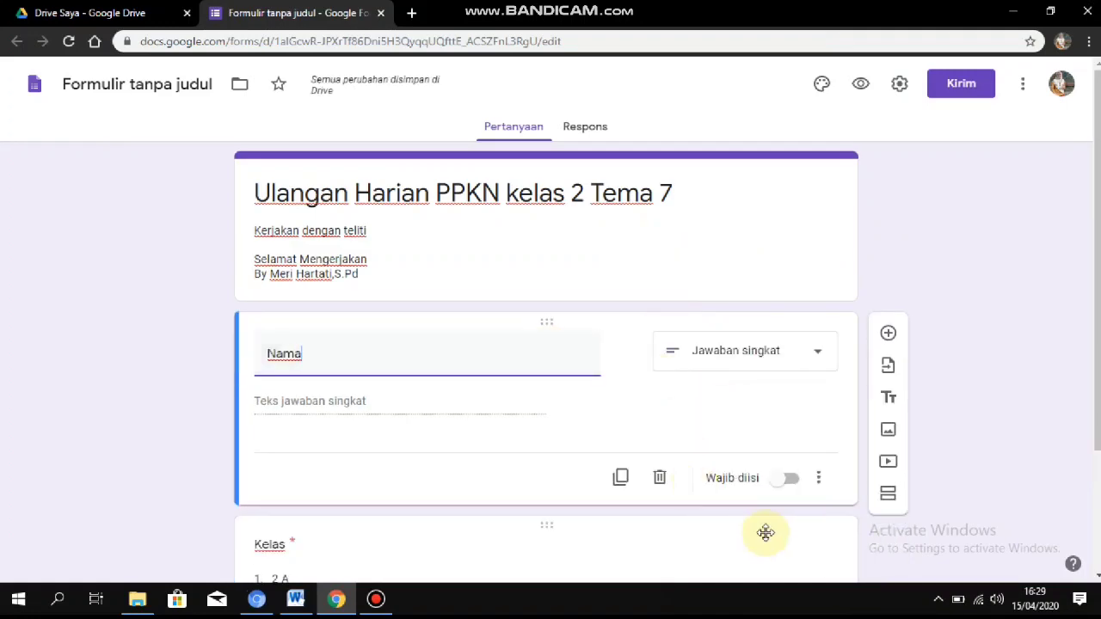
left_click(791, 481)
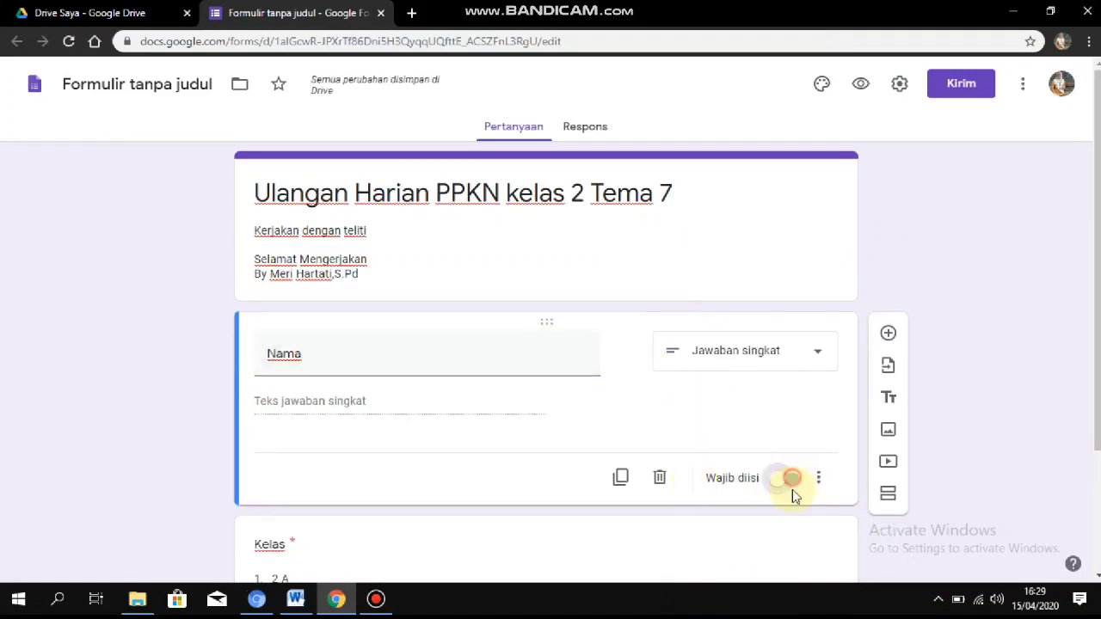
left_click(791, 479)
Add a new section to the form after the "Kelas" question.
scroll(757, 456, "down", 2)
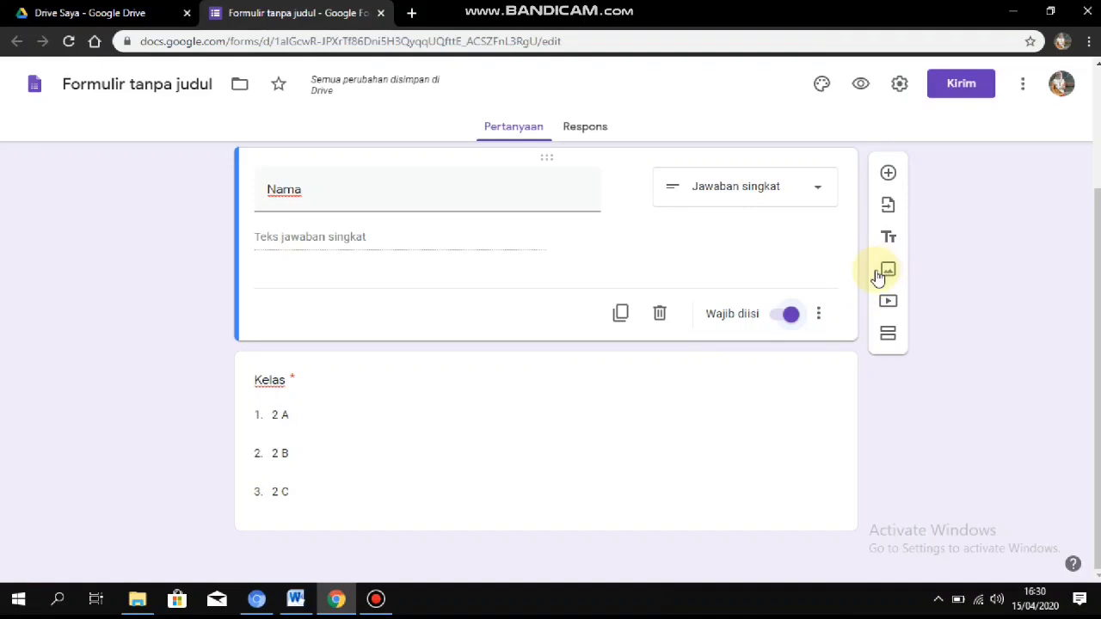
left_click(325, 422)
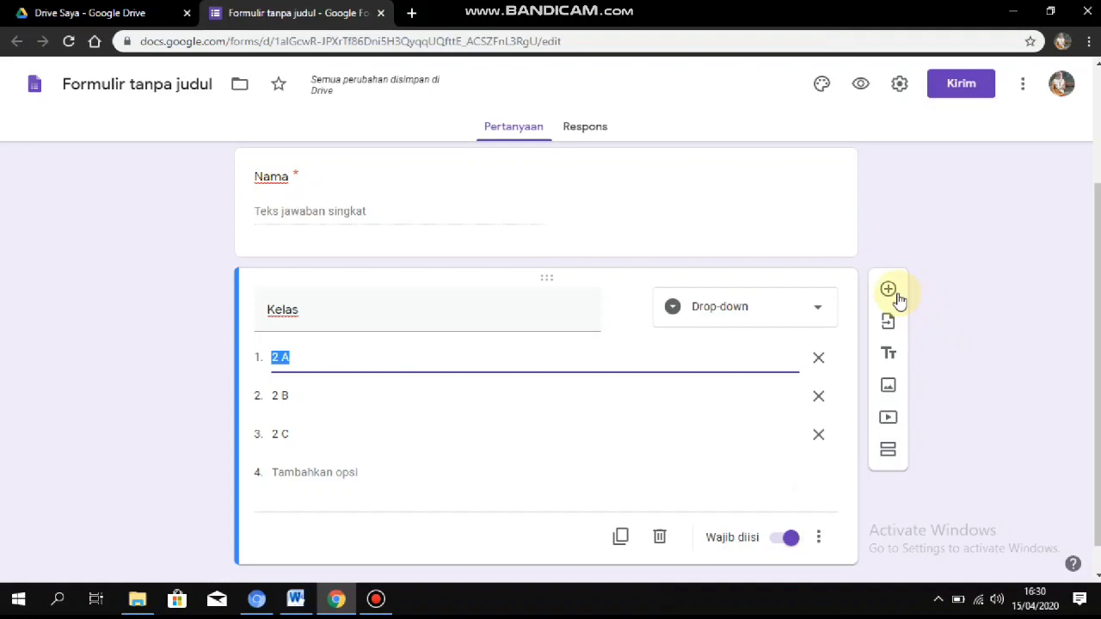
scroll(903, 439, "down", 1)
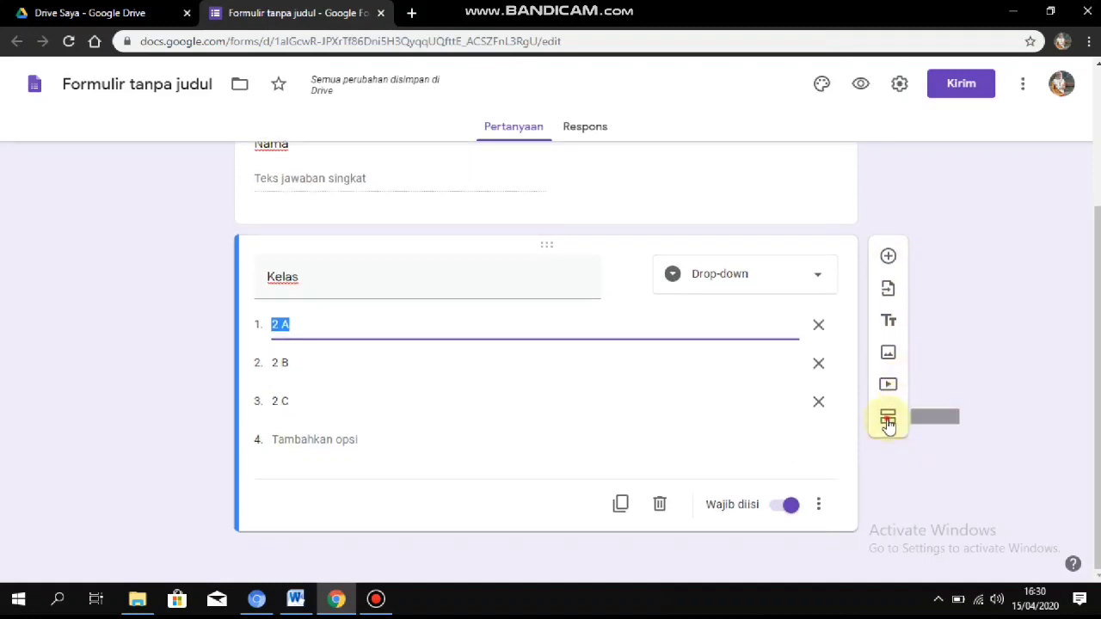
left_click(887, 421)
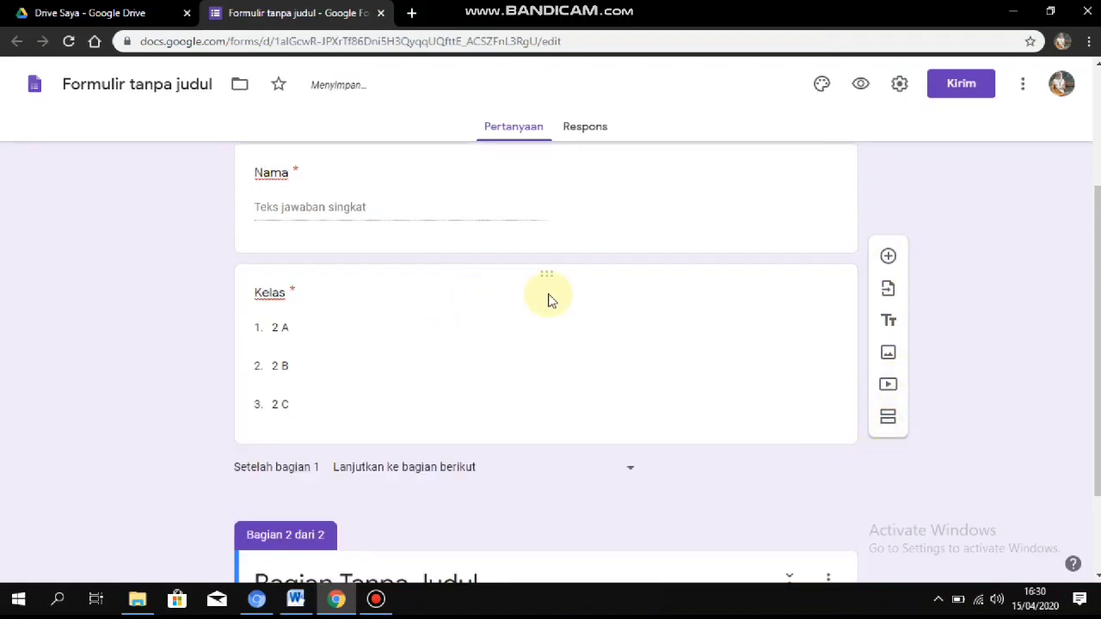
Title the second section "Pilihlah jawaban yang paling tepat !".
scroll(554, 284, "up", 2)
scroll(418, 300, "down", 2)
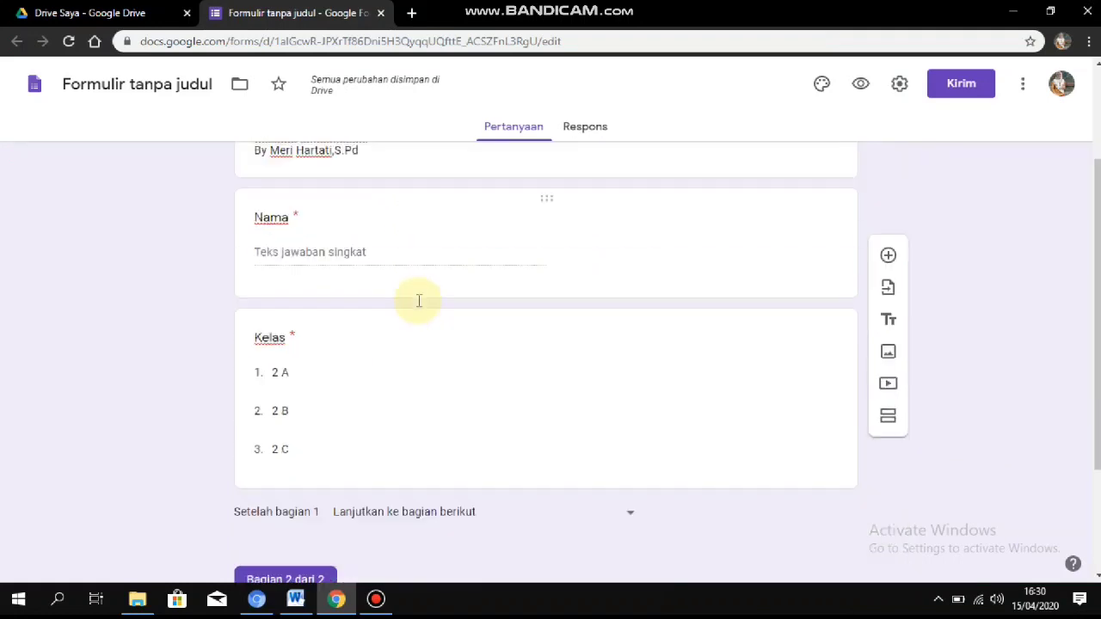
scroll(419, 300, "down", 2)
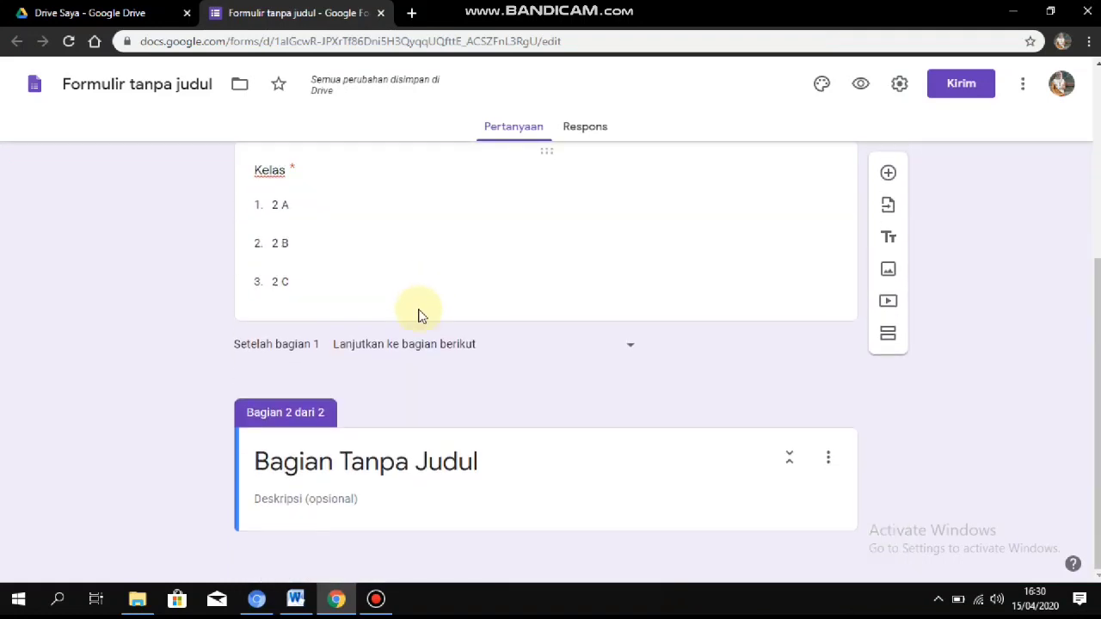
left_click(486, 459)
type("Pilihlah jawab")
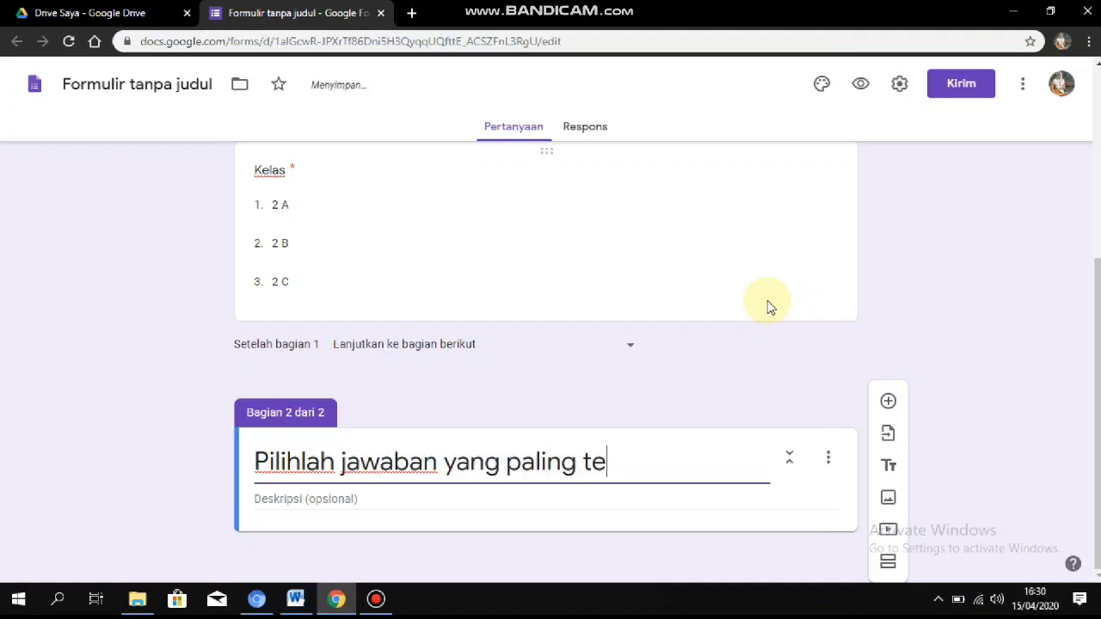
type("at !")
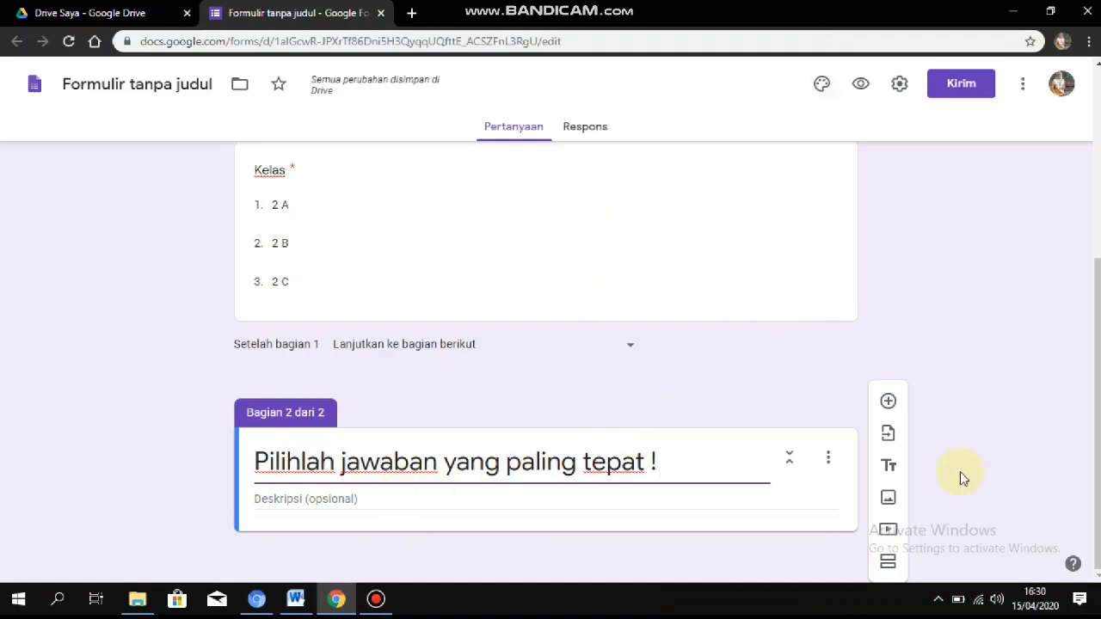
Add a question to section 2 and fill its title with "Masjid adalah tempat ibadah untuk umat agama....." copied from the Word document.
left_click(889, 402)
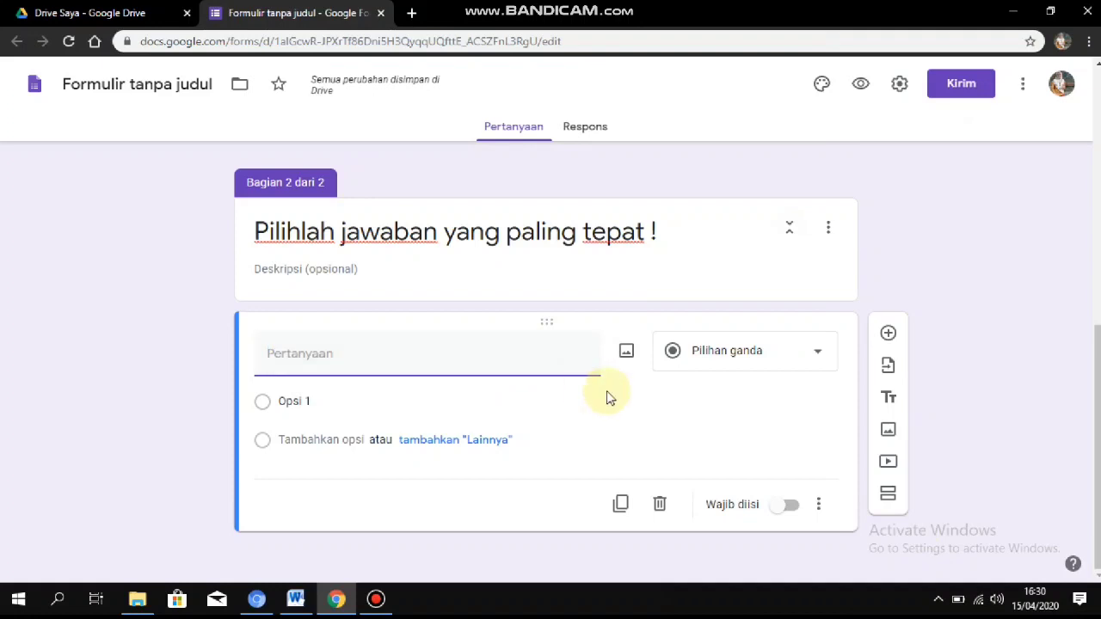
left_click(296, 600)
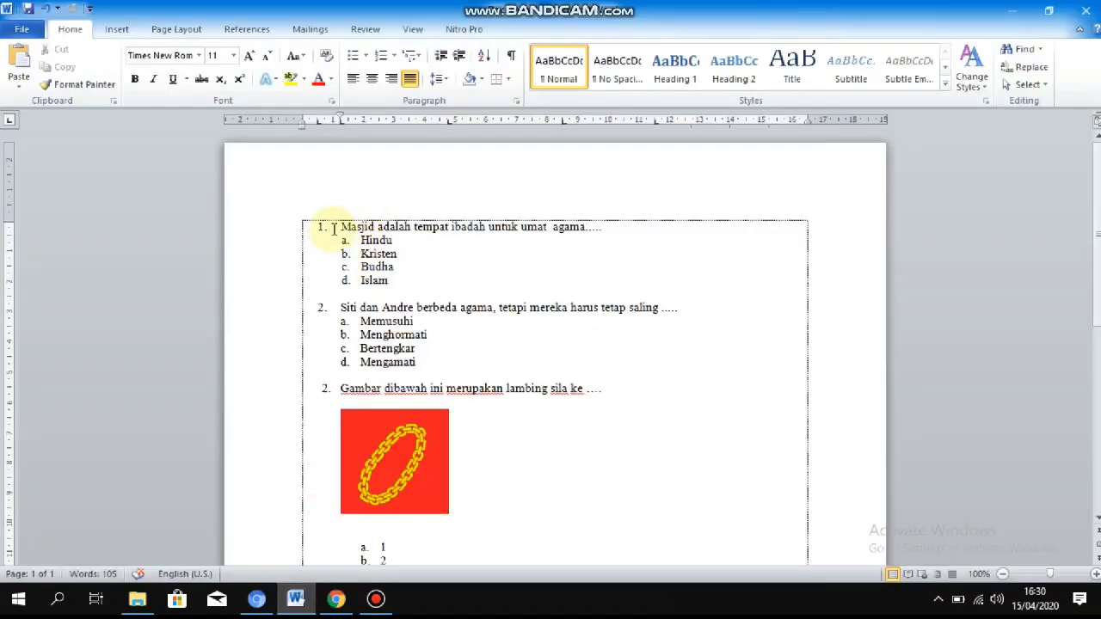
left_click_drag(338, 226, 608, 224)
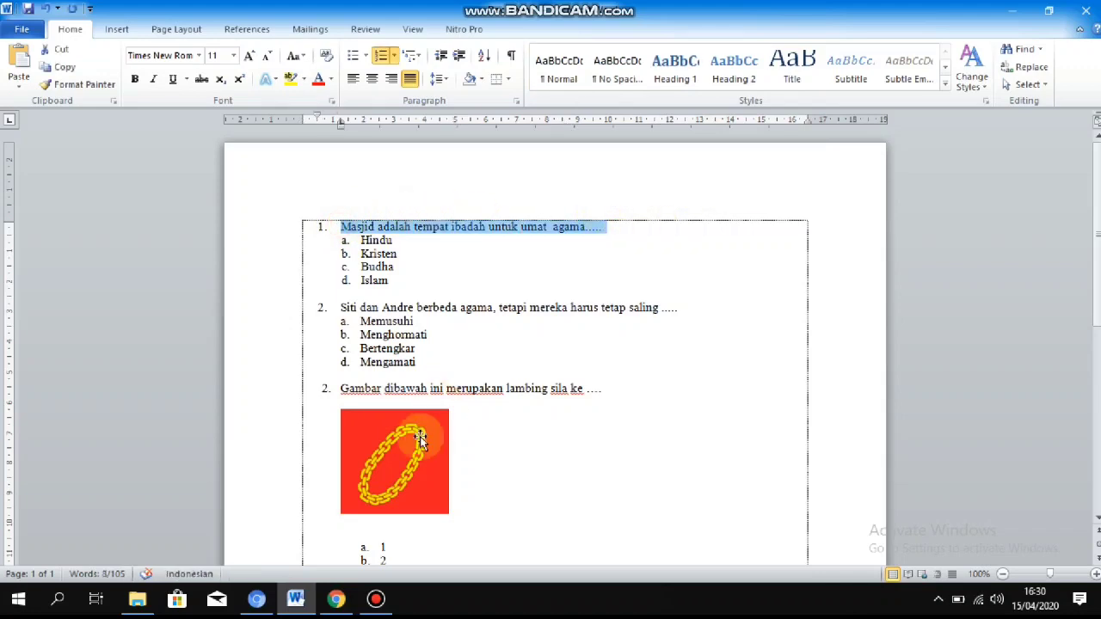
right_click(510, 237)
left_click(536, 248)
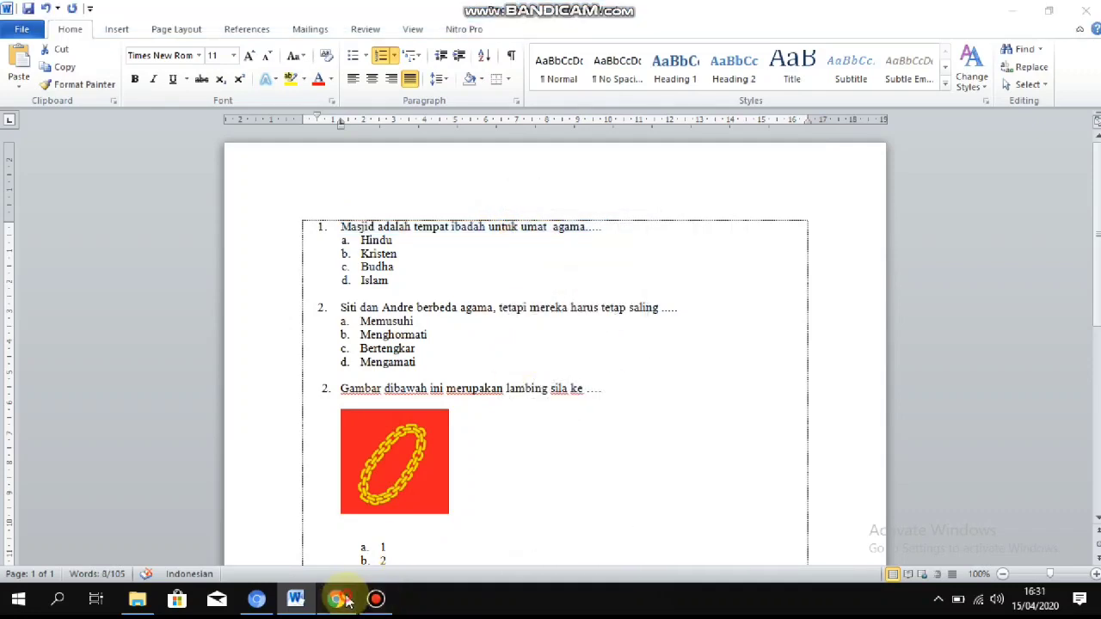
left_click(335, 598)
right_click(337, 354)
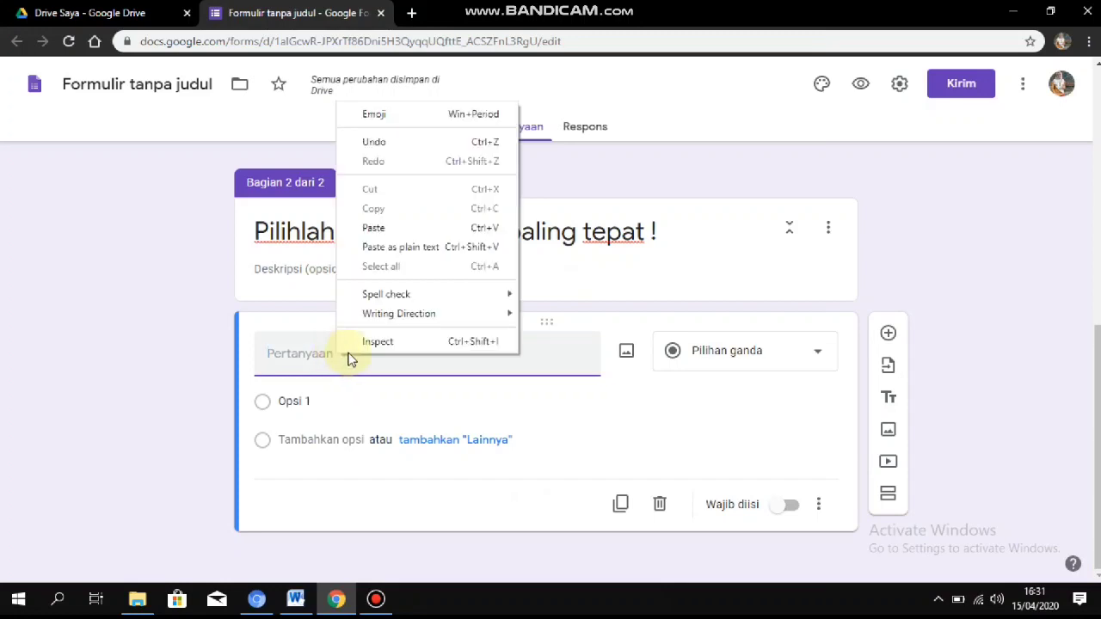
left_click(381, 229)
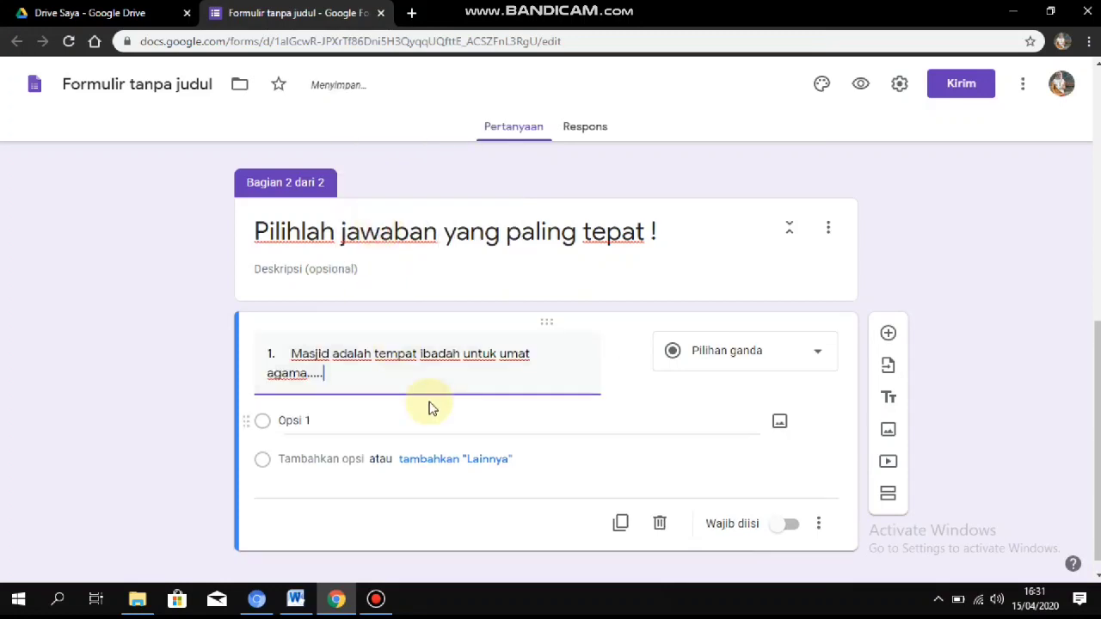
Copy answer a of question 1, "Hindu", from the Word document.
left_click(316, 420)
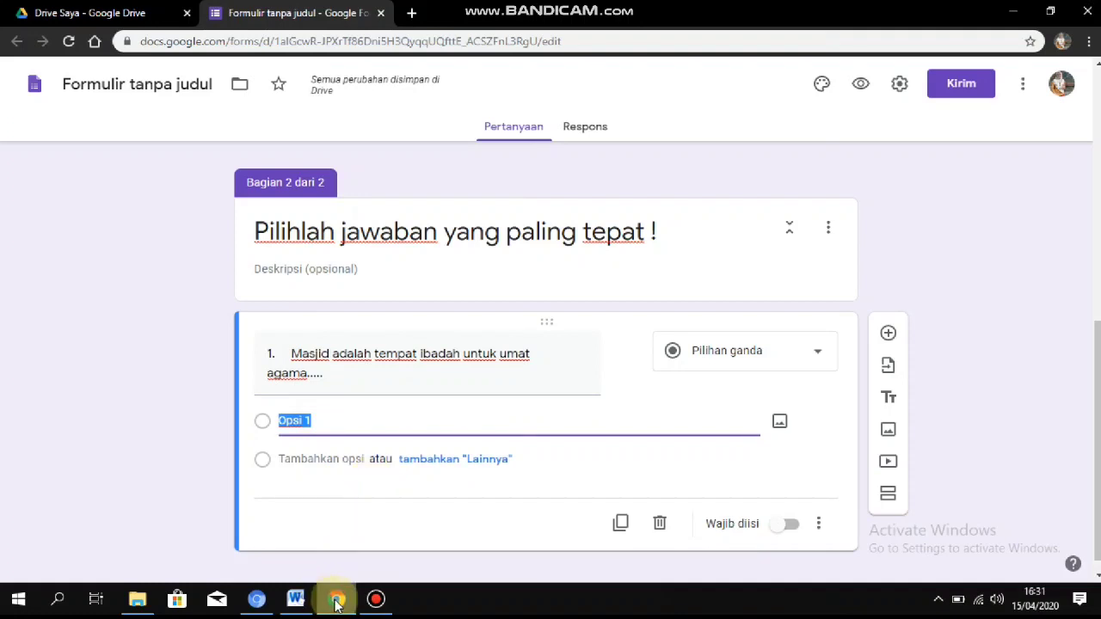
left_click(295, 599)
left_click_drag(361, 240, 393, 237)
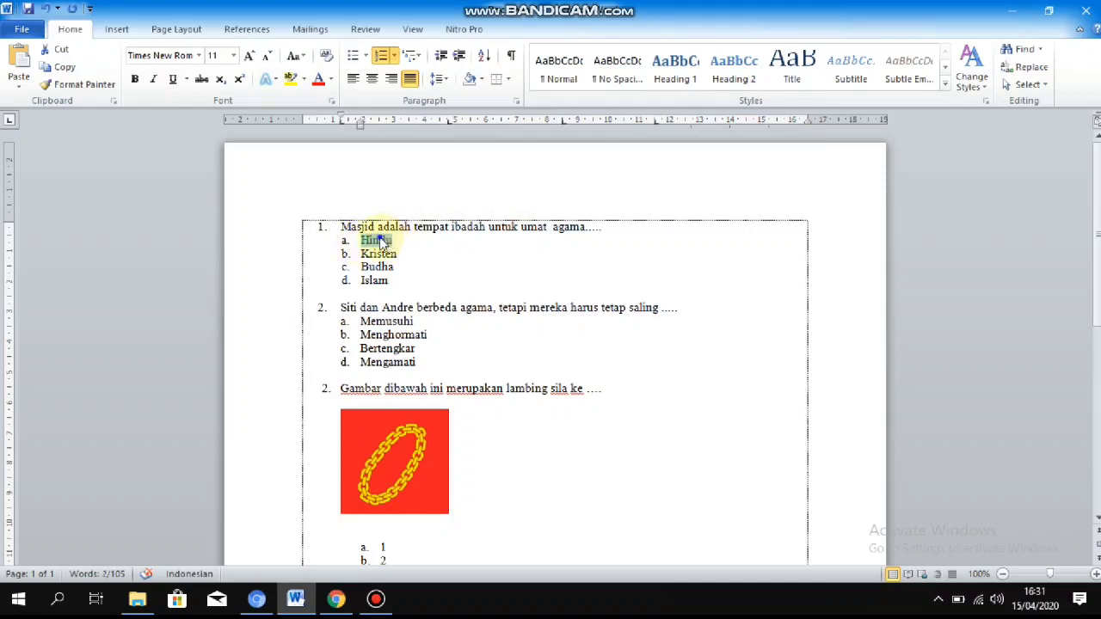
right_click(380, 243)
left_click(415, 256)
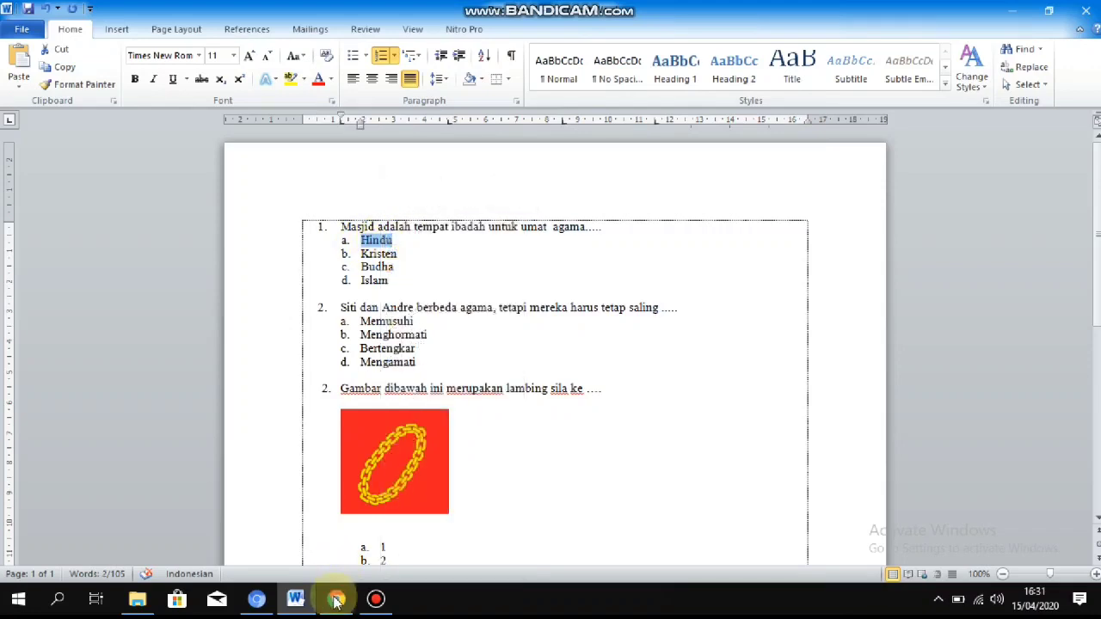
In the Google Forms question, replace the first option's placeholder with the copied answer and strip its "a." prefix so it reads "Hindu".
left_click(337, 599)
left_click(327, 418)
right_click(327, 420)
left_click(281, 421)
left_click_drag(280, 422, 342, 420)
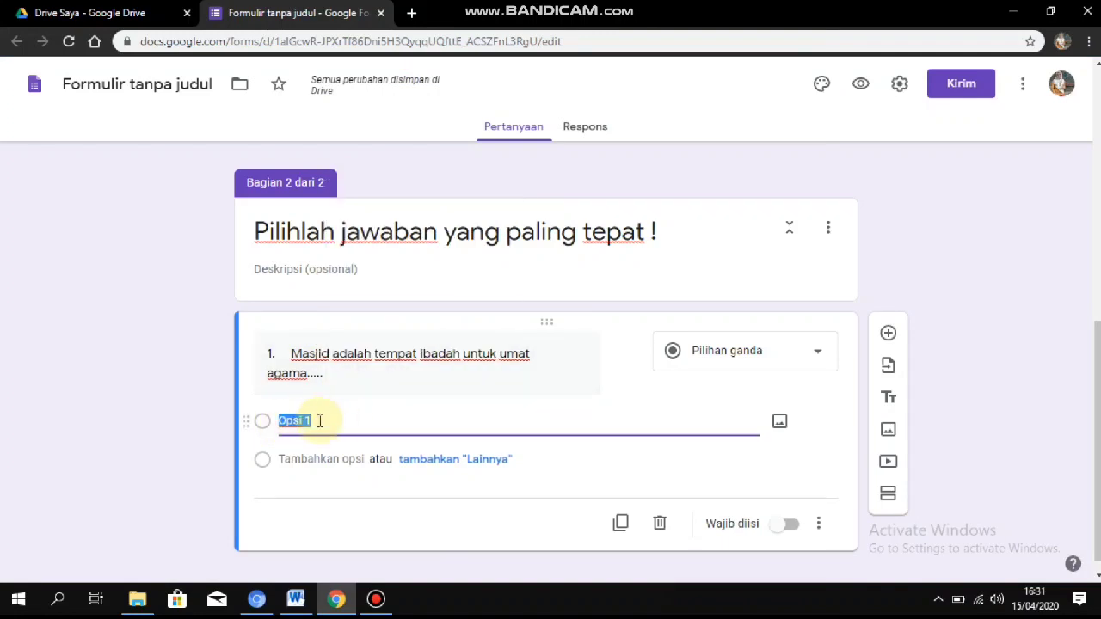
right_click(318, 420)
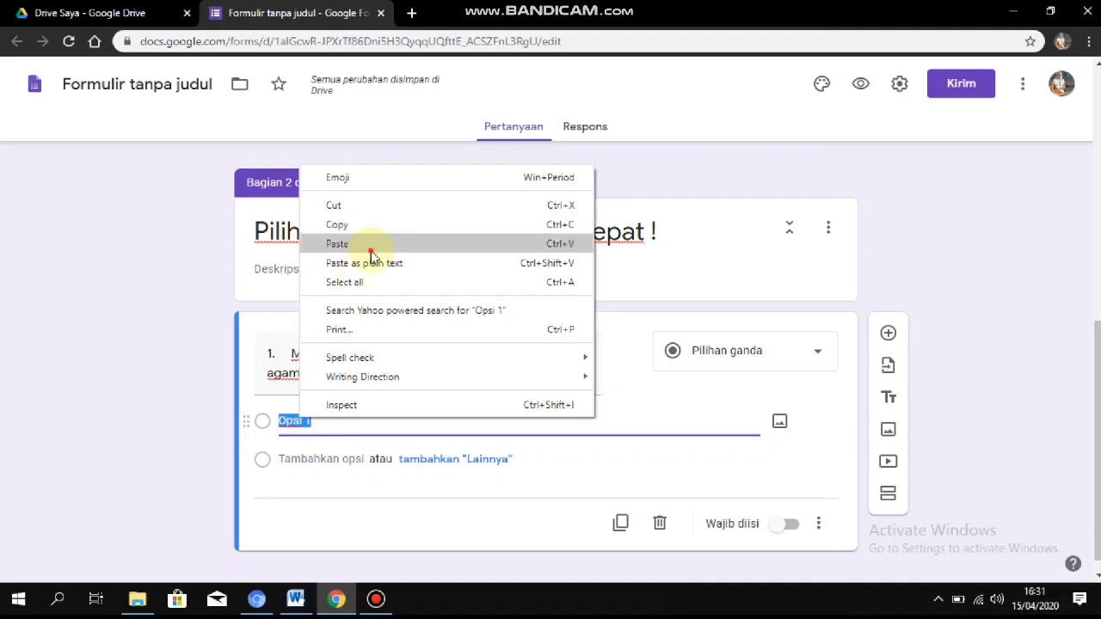
left_click(369, 246)
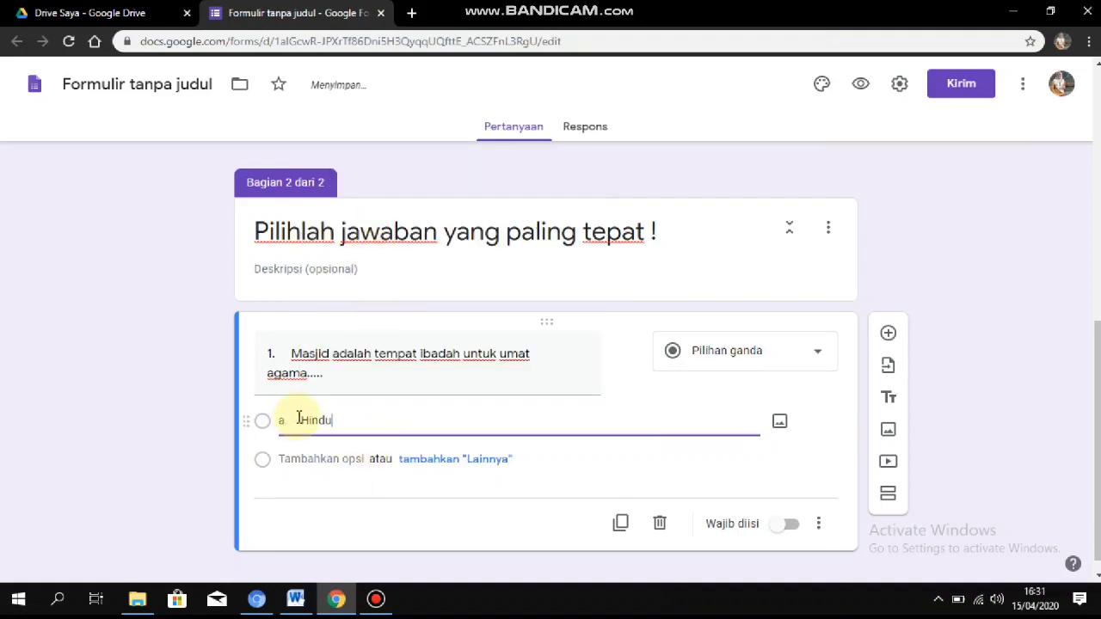
key("BackSpace")
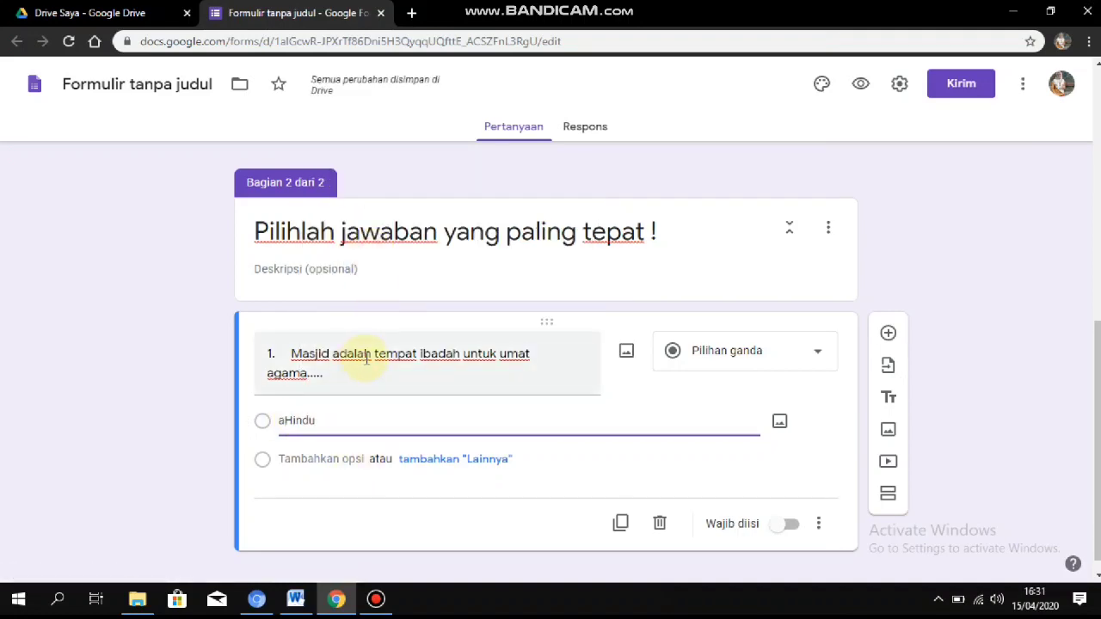
Add a second option to question 1 and copy answer b, "Kristen", from the Word document.
left_click(315, 460)
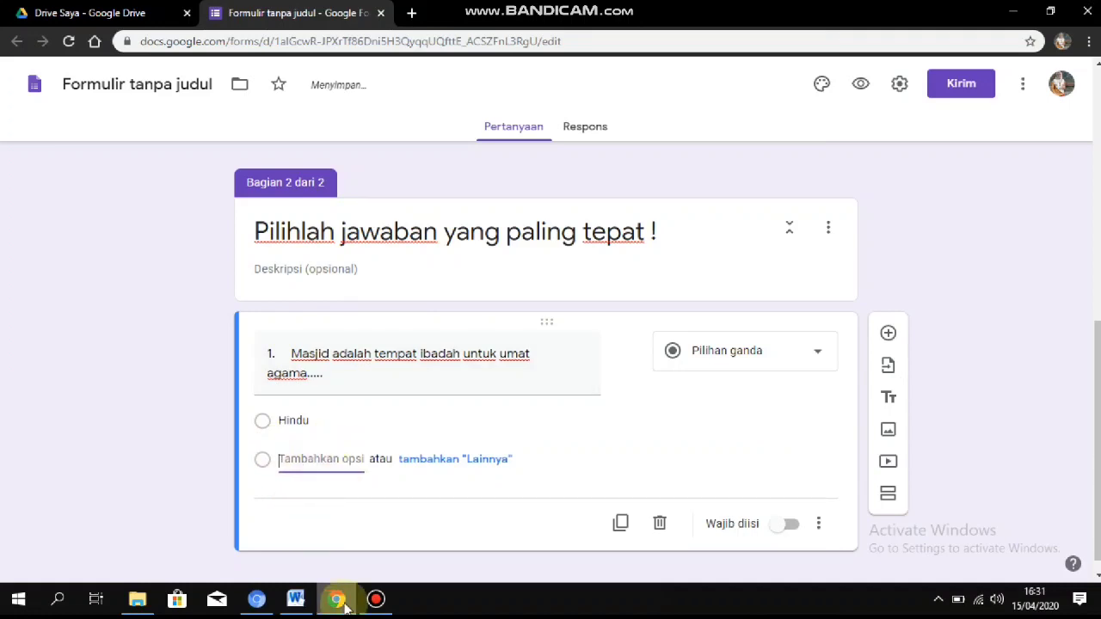
left_click(296, 599)
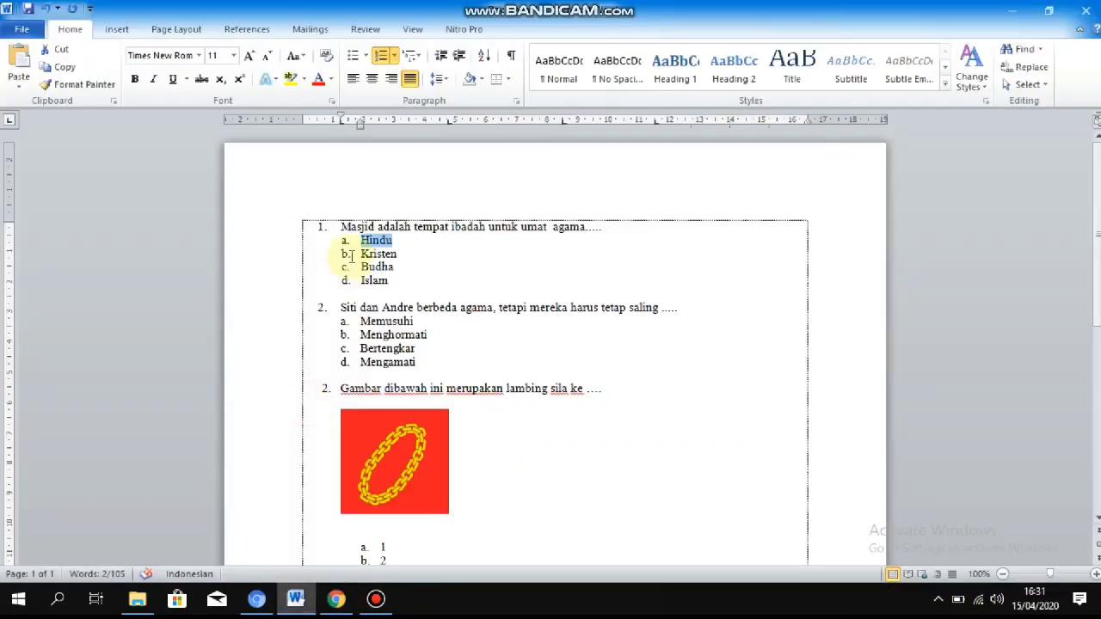
left_click_drag(398, 252, 392, 281)
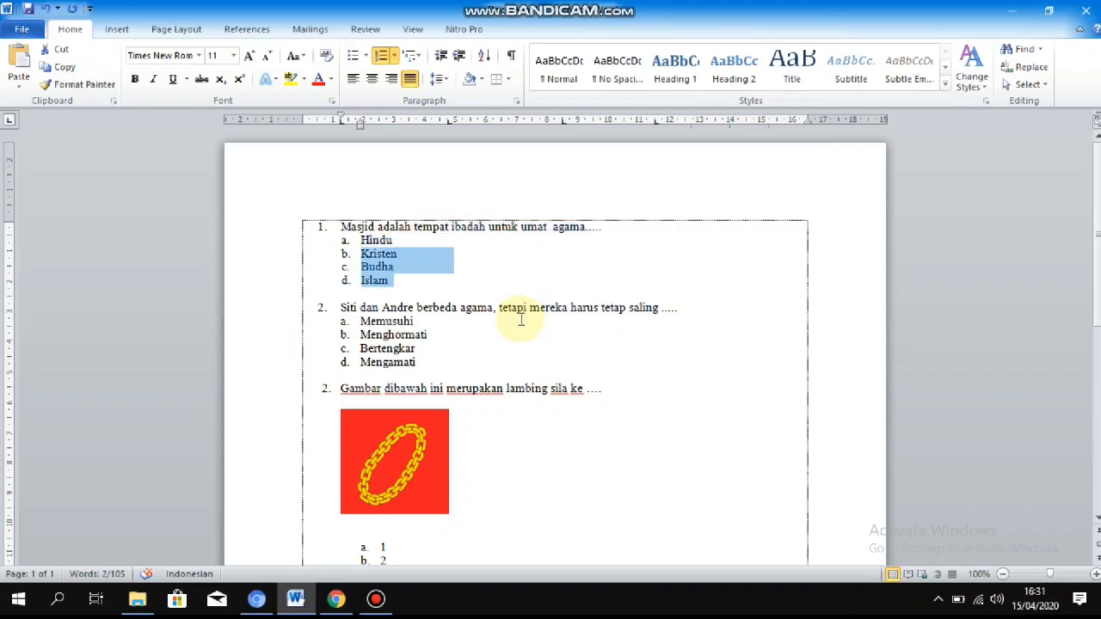
left_click(364, 256)
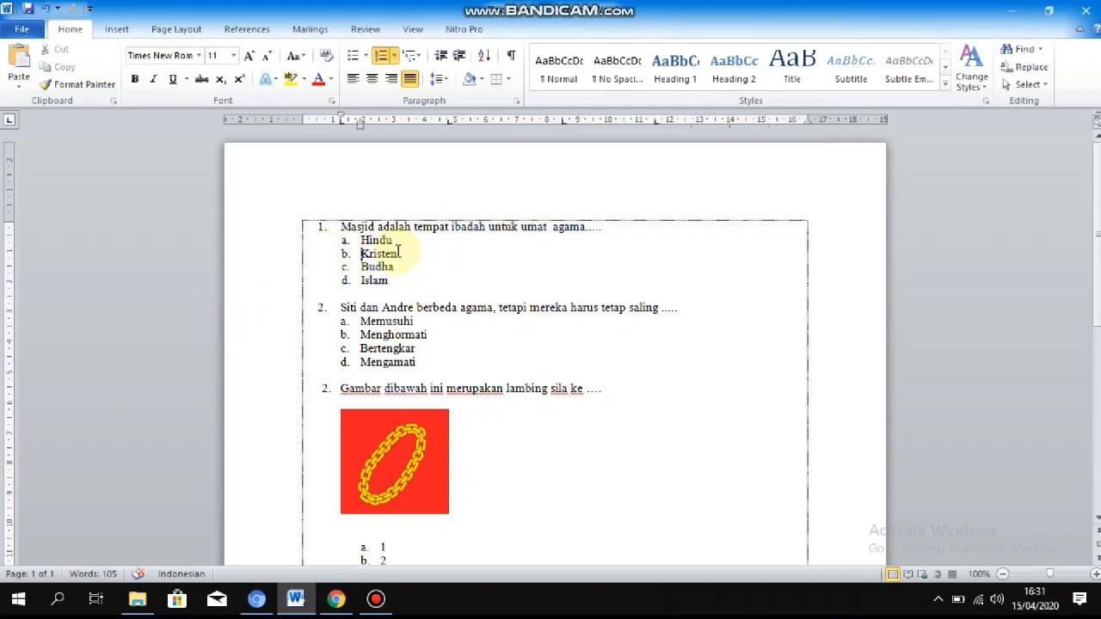
left_click_drag(397, 251, 398, 253)
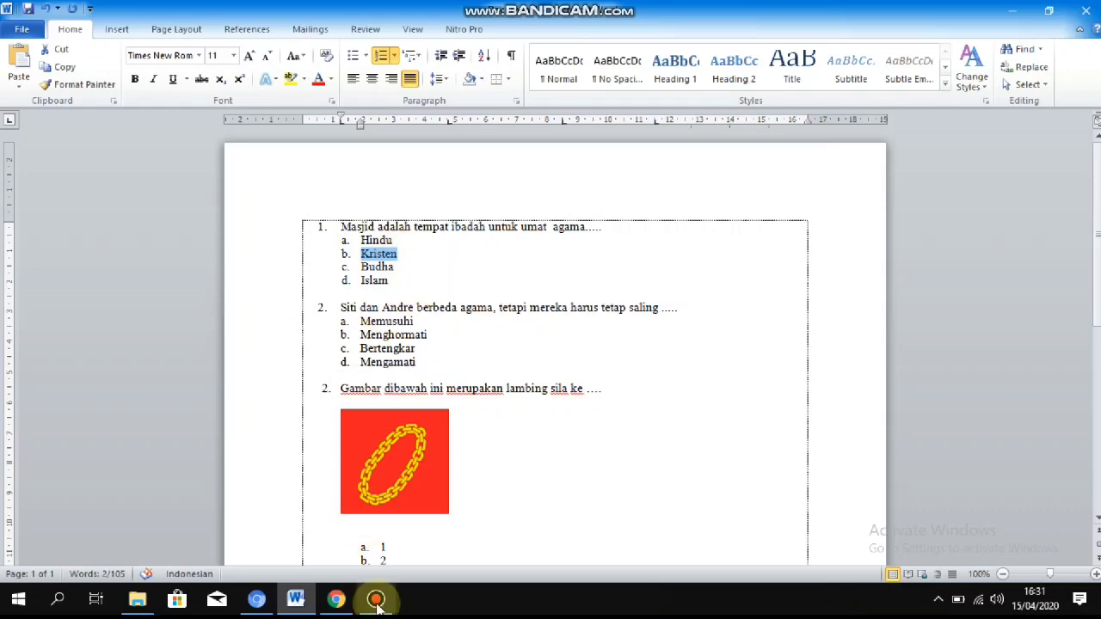
In the Google Forms question, fill the second option with "Kristen" without its "b." prefix and add a third option.
left_click(336, 598)
left_click(308, 477)
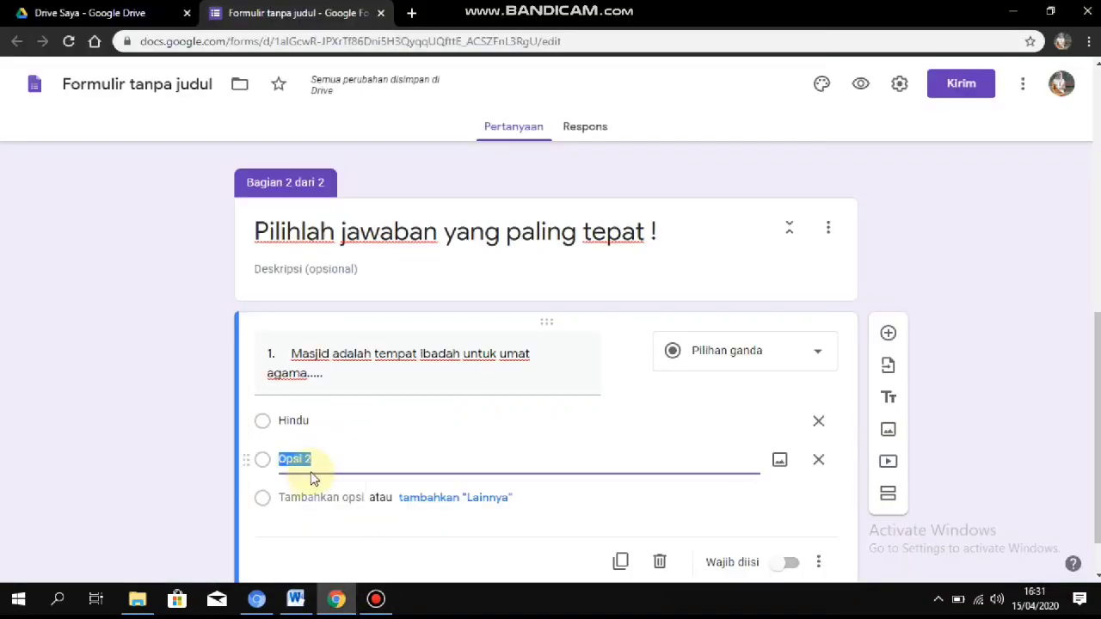
key("ctrl+v")
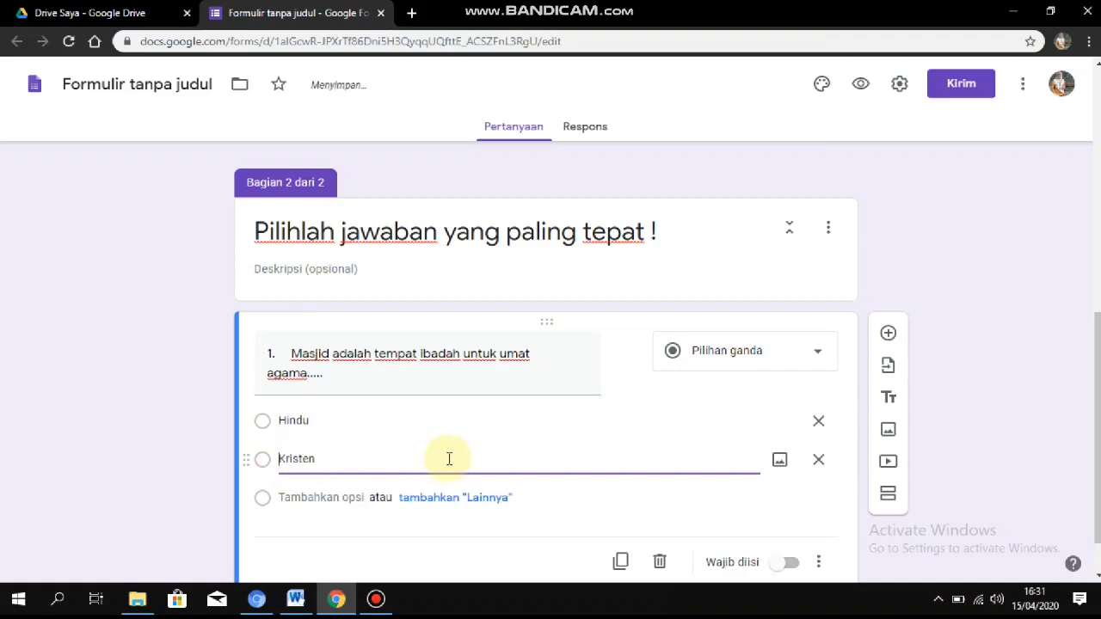
left_click(315, 498)
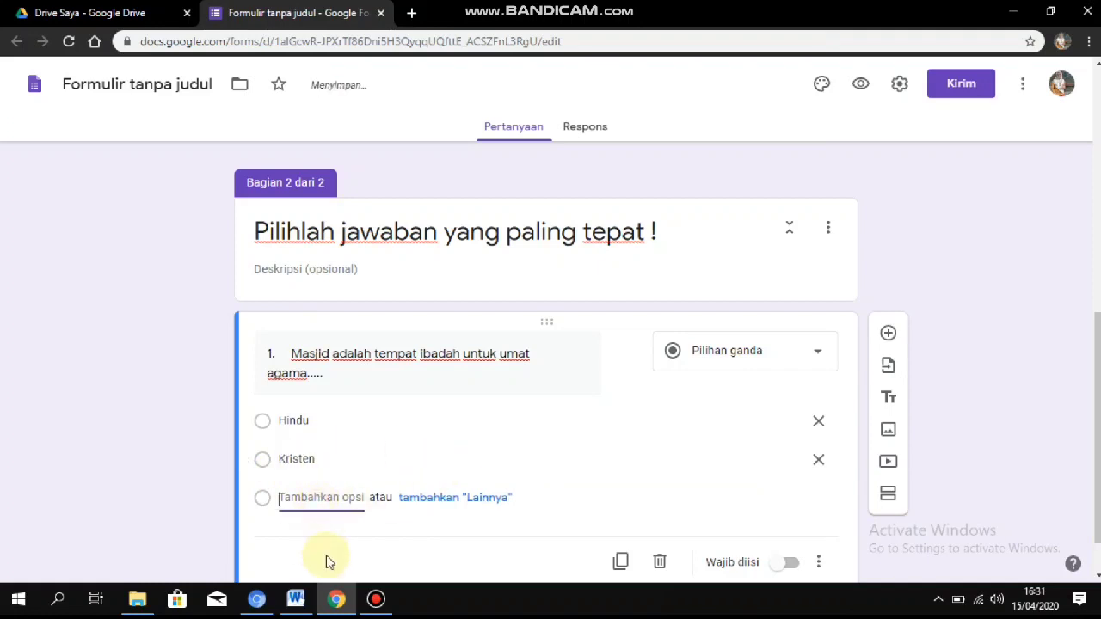
left_click(295, 598)
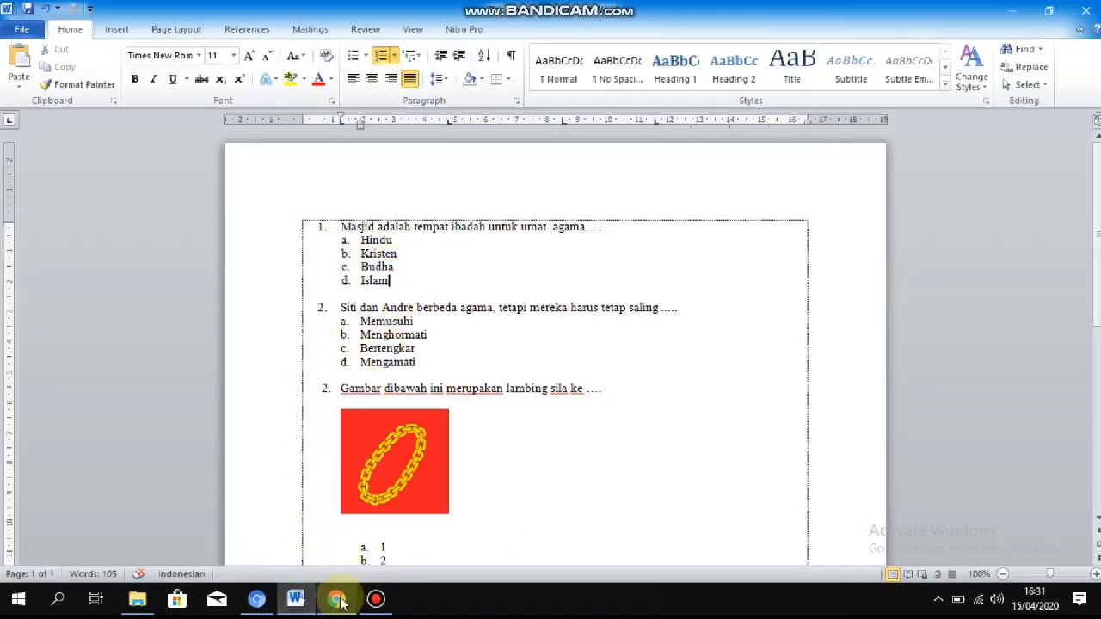
left_click(336, 598)
key("ctrl+v")
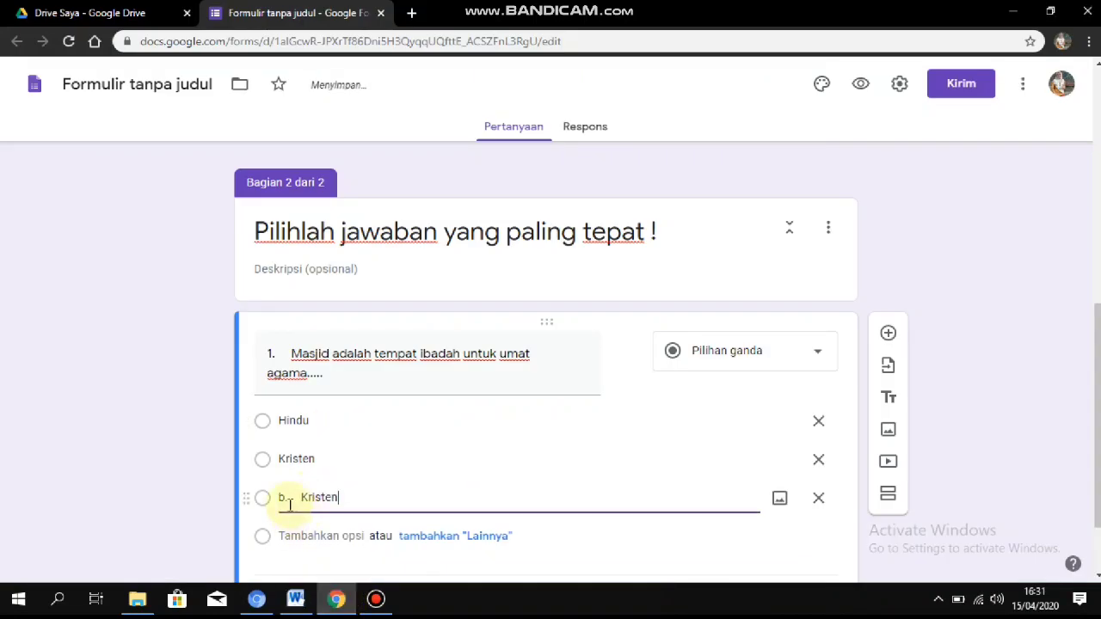
key("BackSpace")
key("BackSpace")
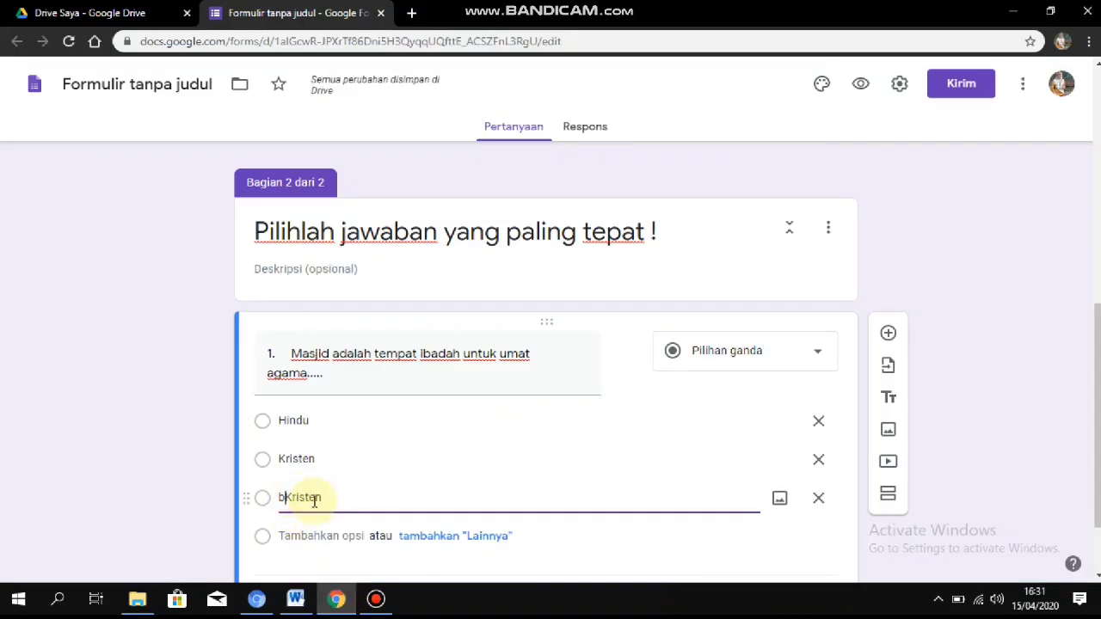
Add a fourth option to question 1 and copy answer c, "Budha", from the Word document.
left_click(293, 536)
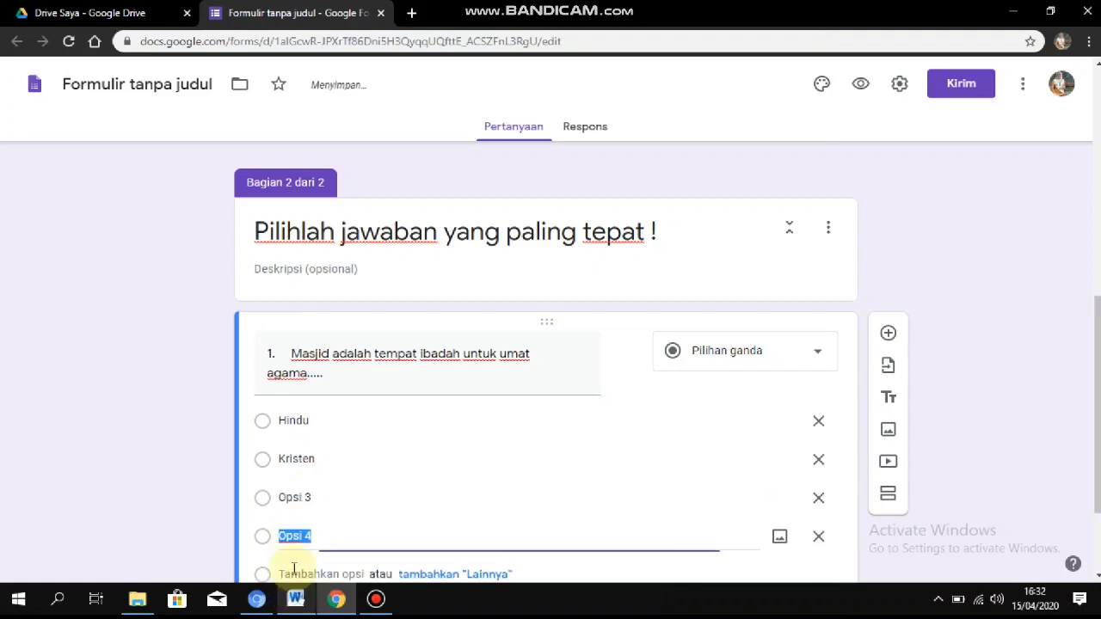
left_click(353, 511)
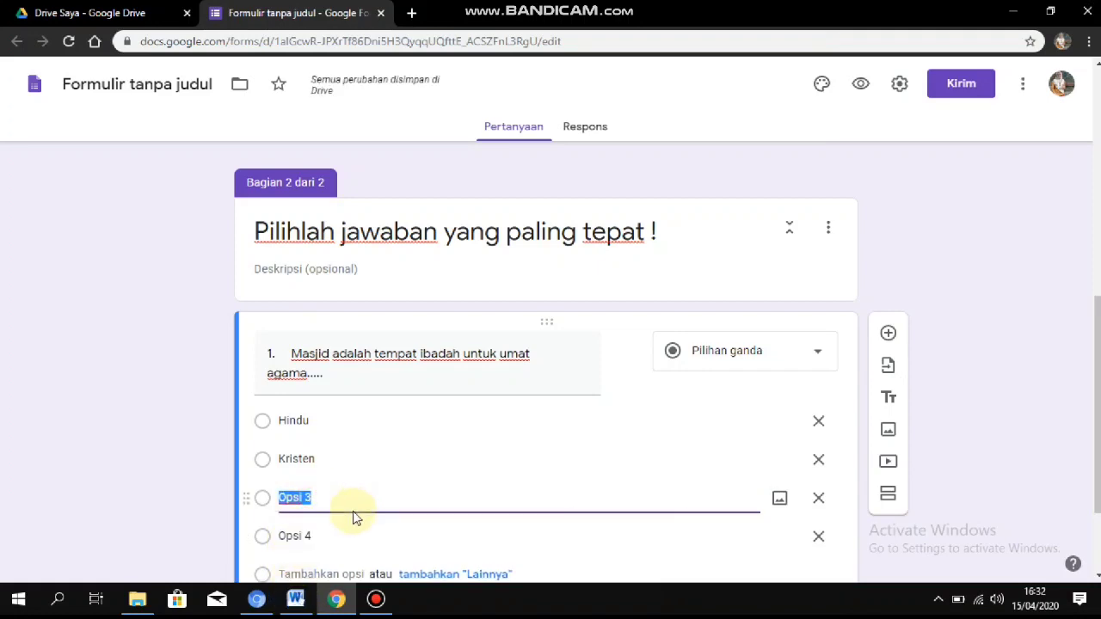
left_click(296, 600)
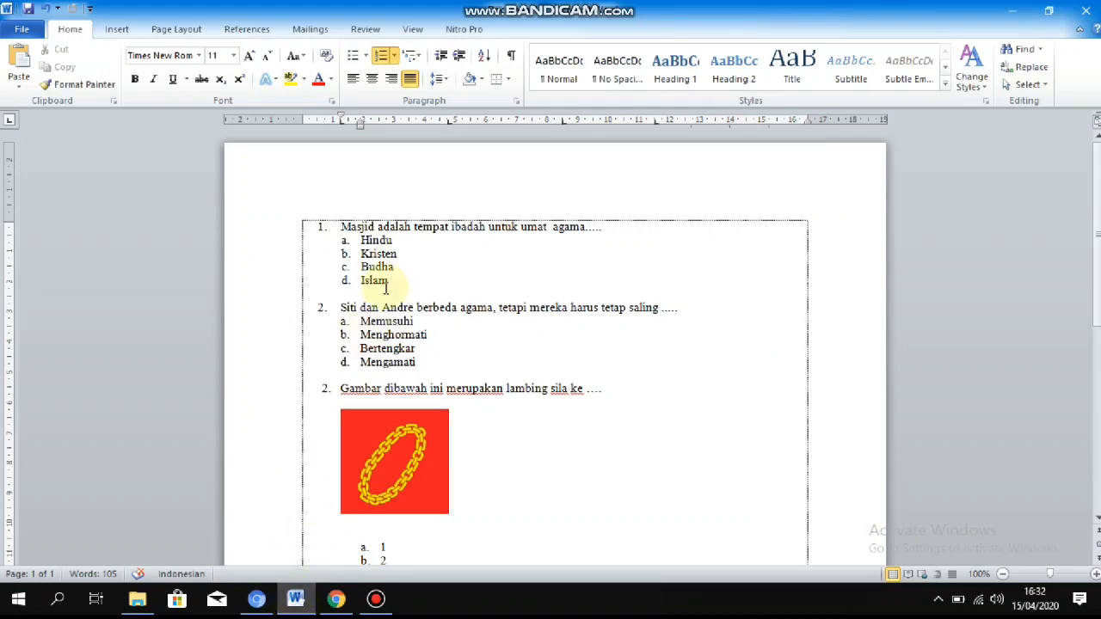
left_click_drag(361, 267, 394, 270)
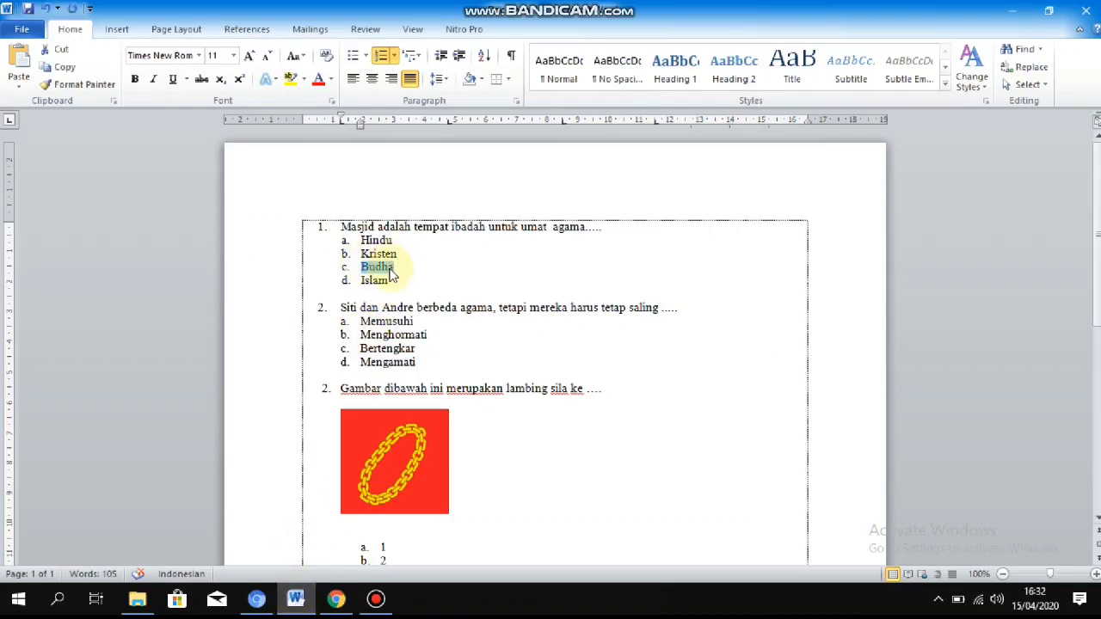
right_click(389, 270)
left_click(429, 229)
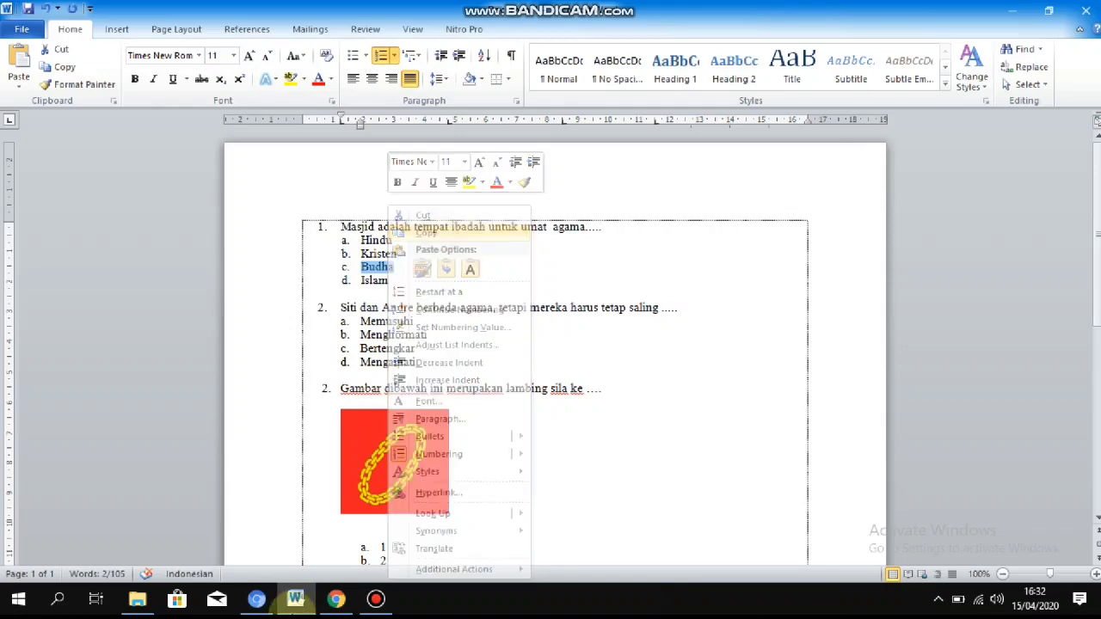
In the Google Forms question, replace the third option's placeholder with the copied answer and strip its "c." prefix so it reads "Budha".
left_click(337, 600)
left_click(283, 499)
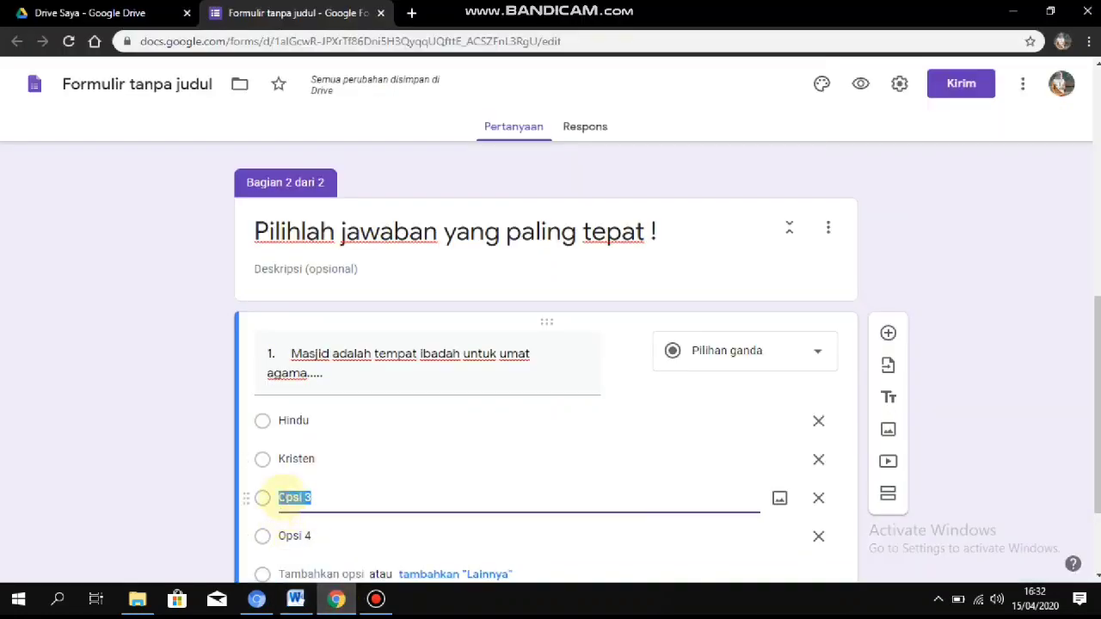
right_click(287, 499)
left_click(341, 319)
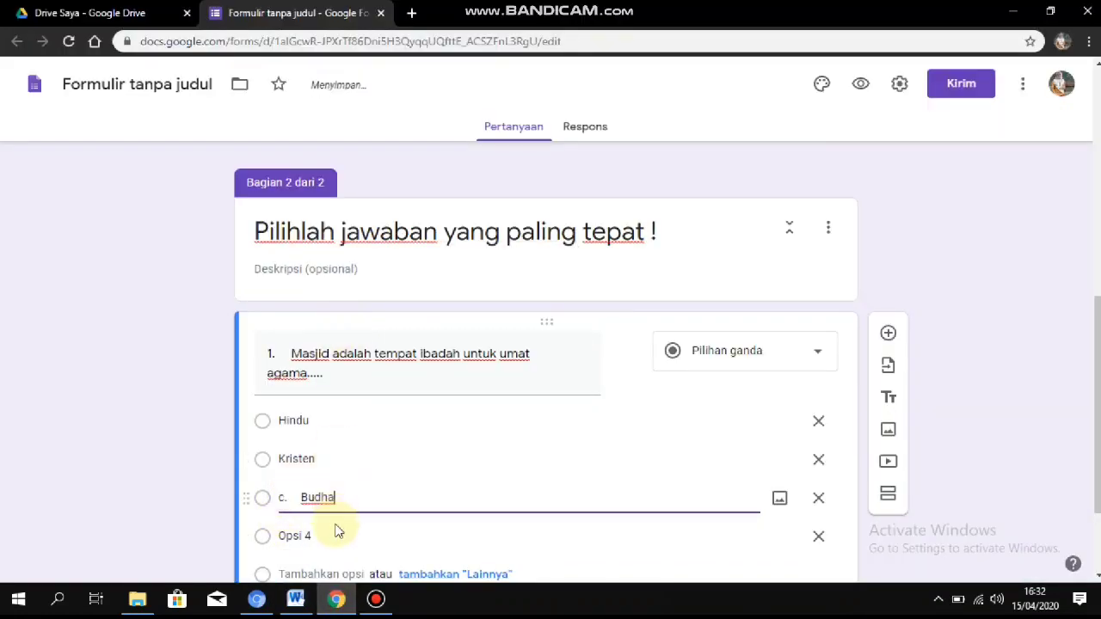
left_click(303, 497)
key("BackSpace")
key("BackSpace")
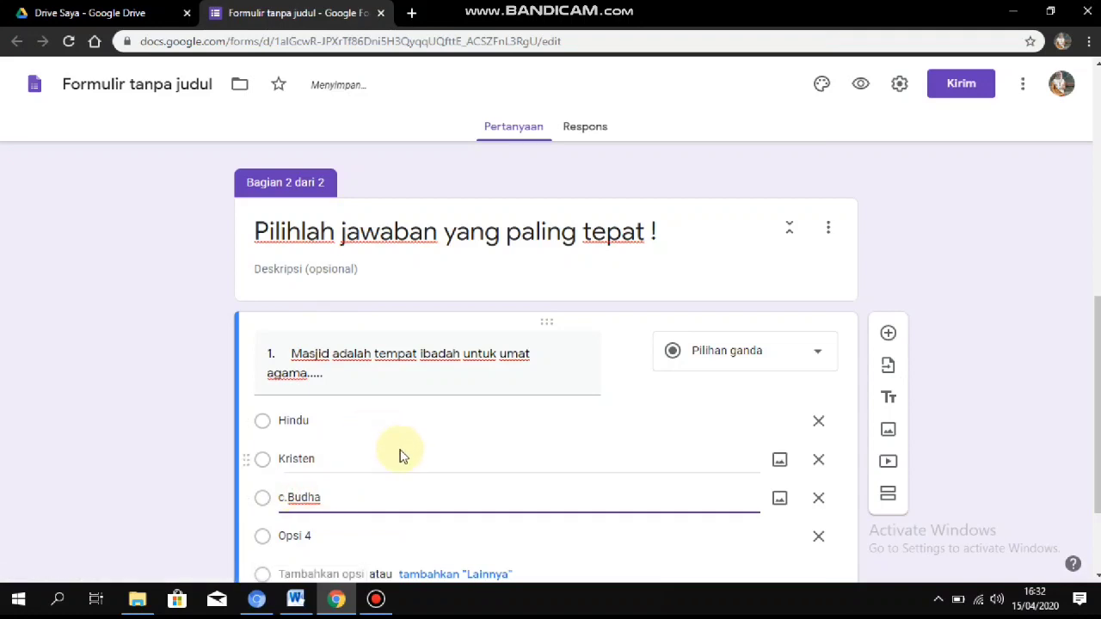
key("BackSpace")
Copy answer d of question 1, "Islam", from the Word document for the fourth option.
left_click(311, 536)
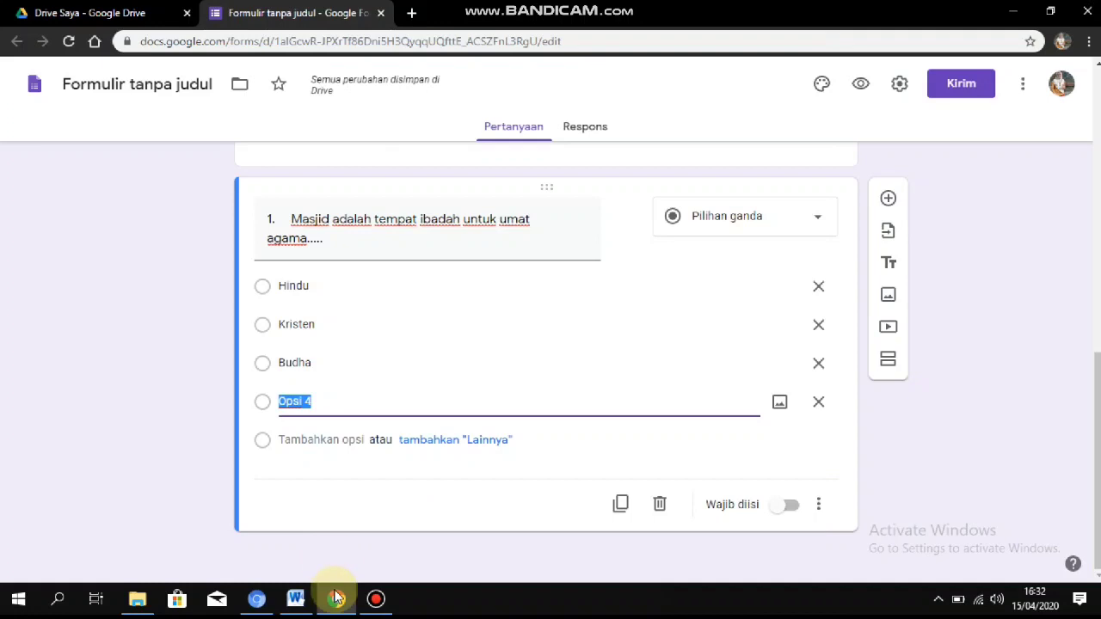
mouse_move(331, 609)
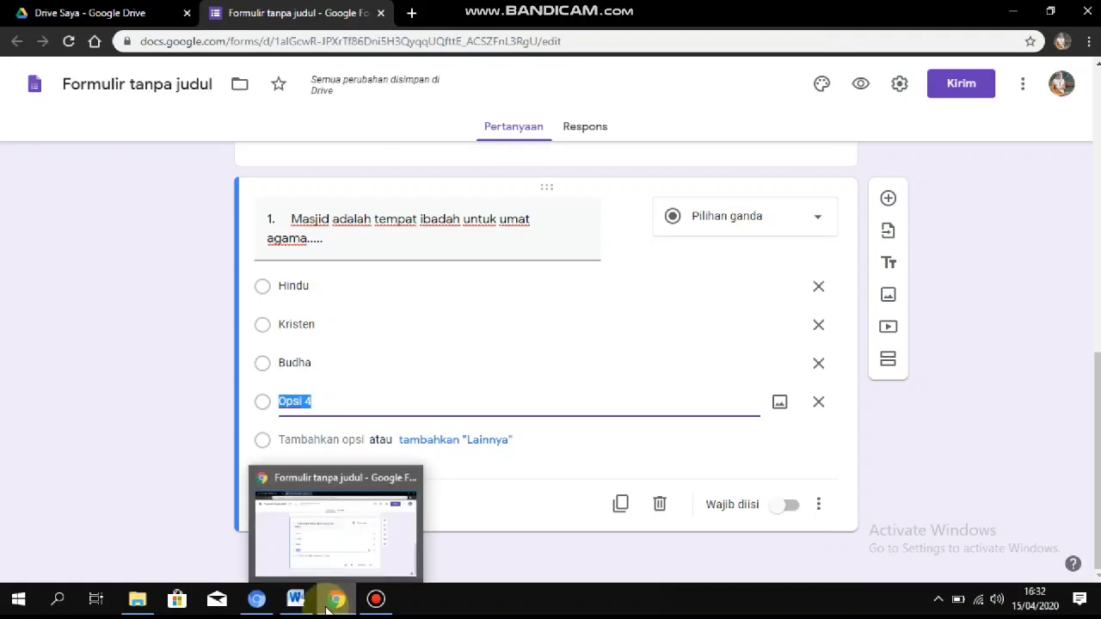
mouse_move(297, 601)
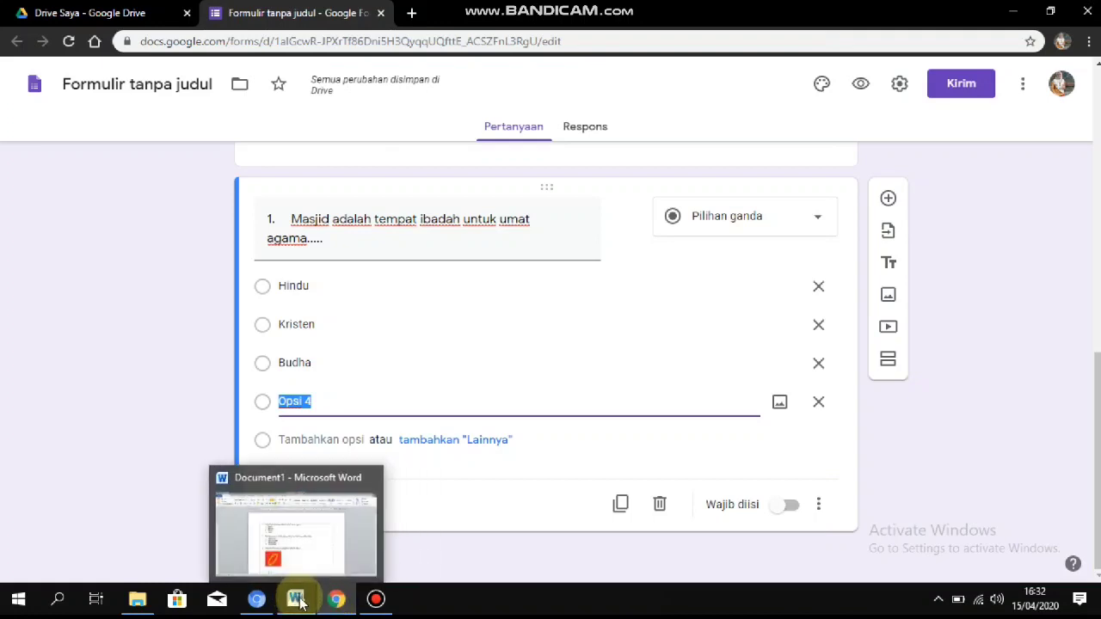
left_click(297, 602)
left_click(362, 280)
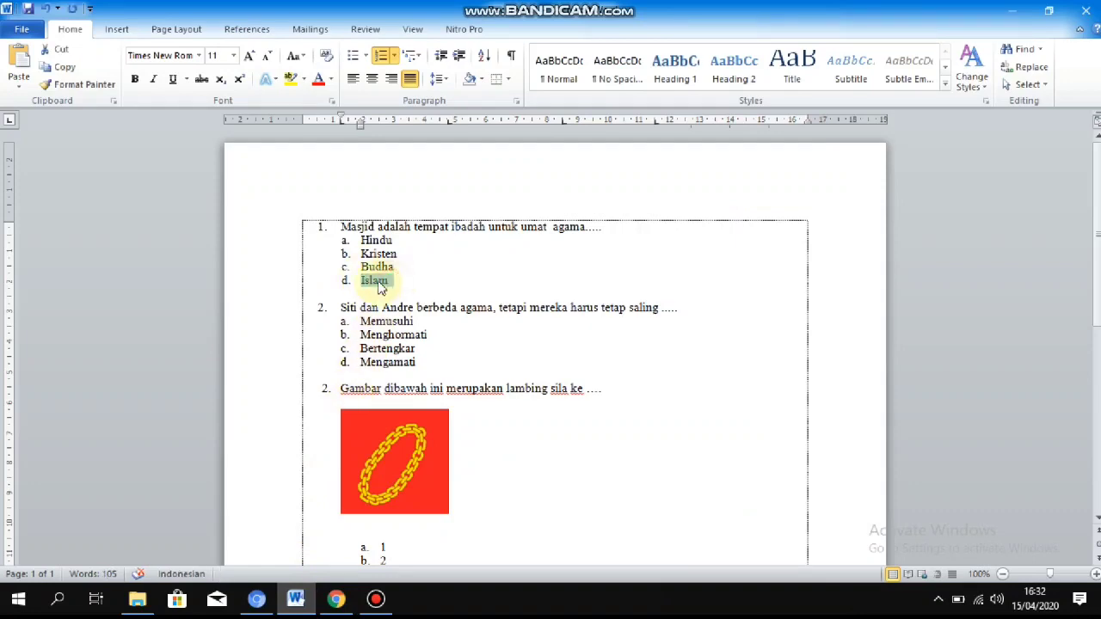
right_click(379, 286)
left_click(391, 233)
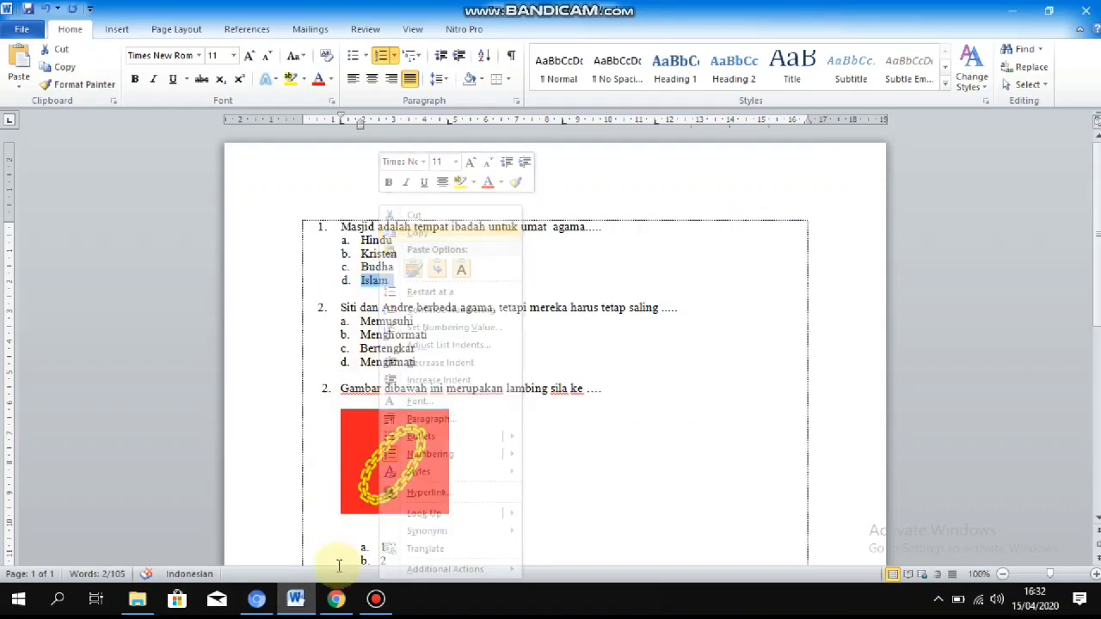
In the Google Forms question, replace the fourth option's placeholder with the copied answer and strip its "d." prefix so it reads "Islam".
left_click(337, 599)
left_click(308, 399)
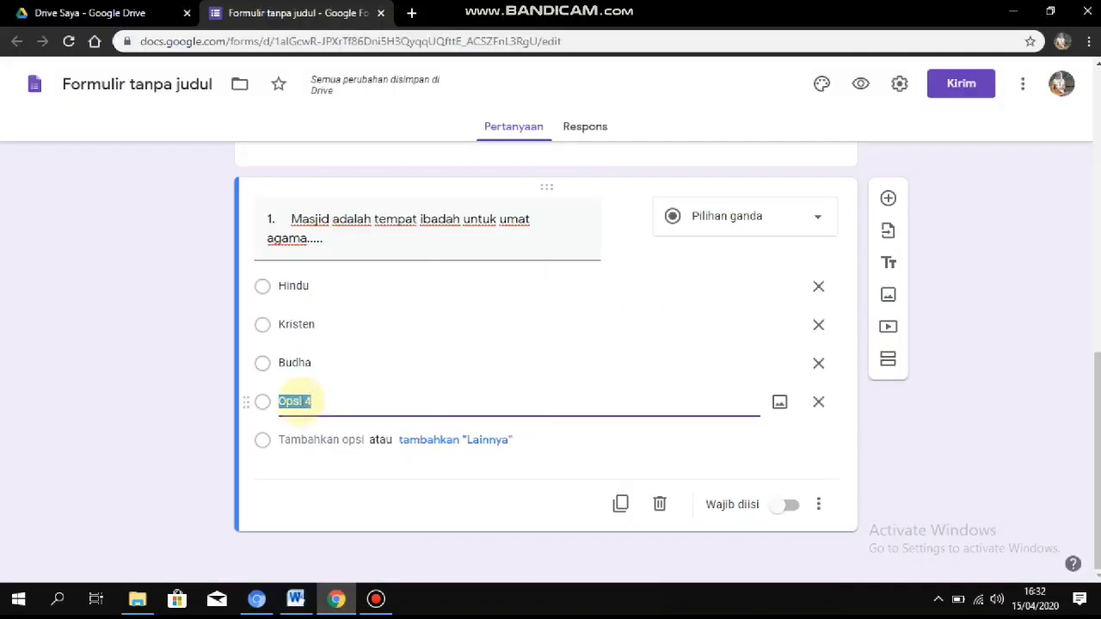
right_click(305, 400)
left_click(351, 225)
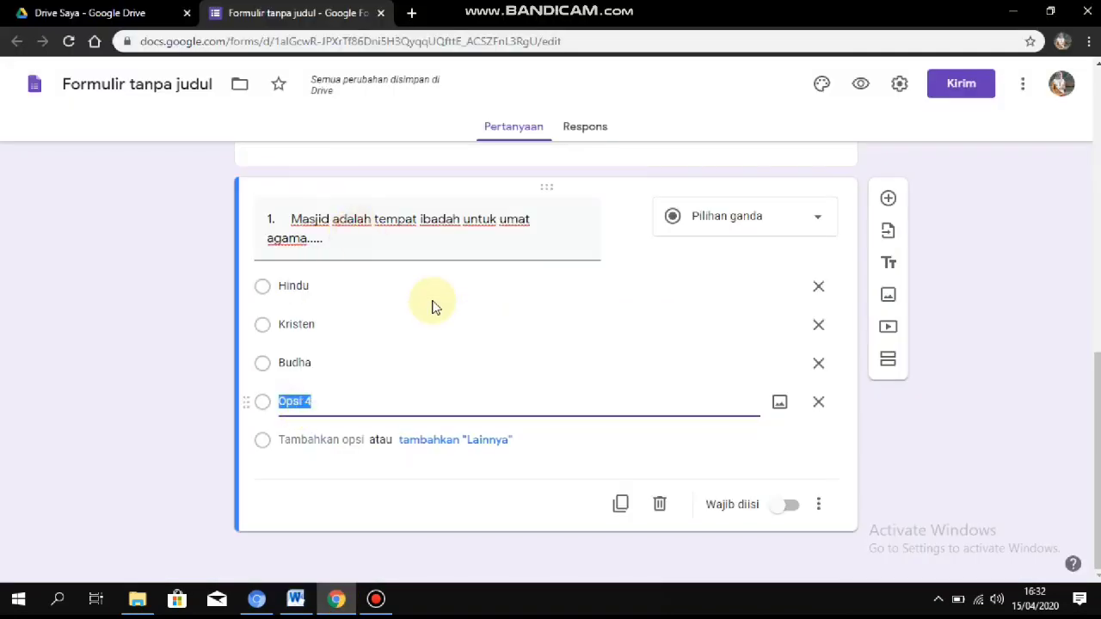
key("BackSpace")
key("BackSpace")
key("BackSpace")
key("BackSpace")
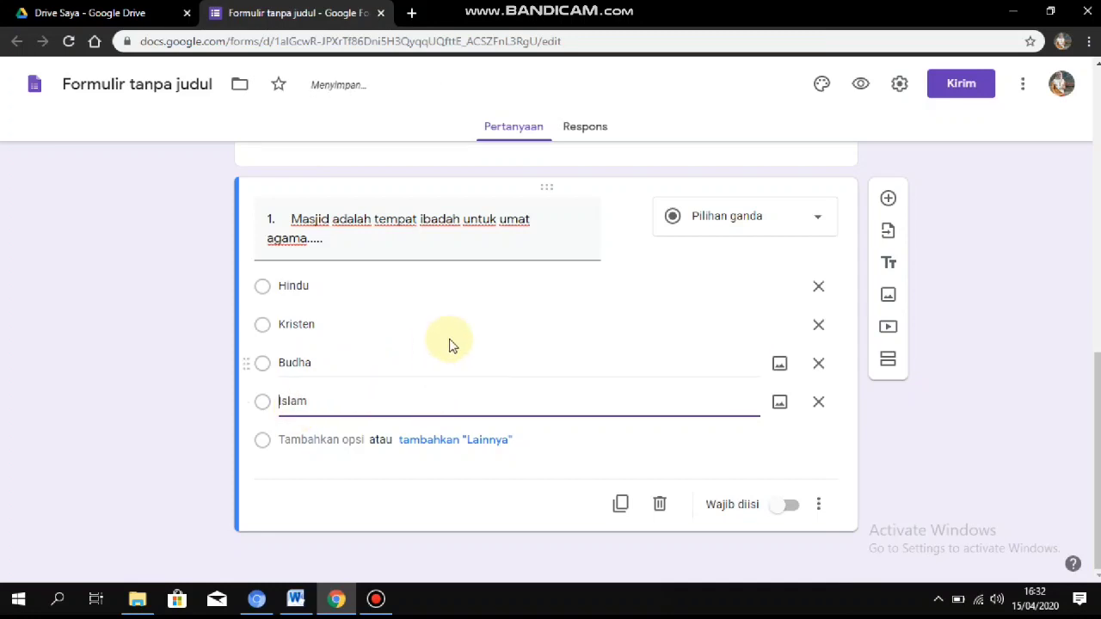
Keep question 1 as "Pilihan ganda" and make it required ("Wajib diisi").
left_click(817, 220)
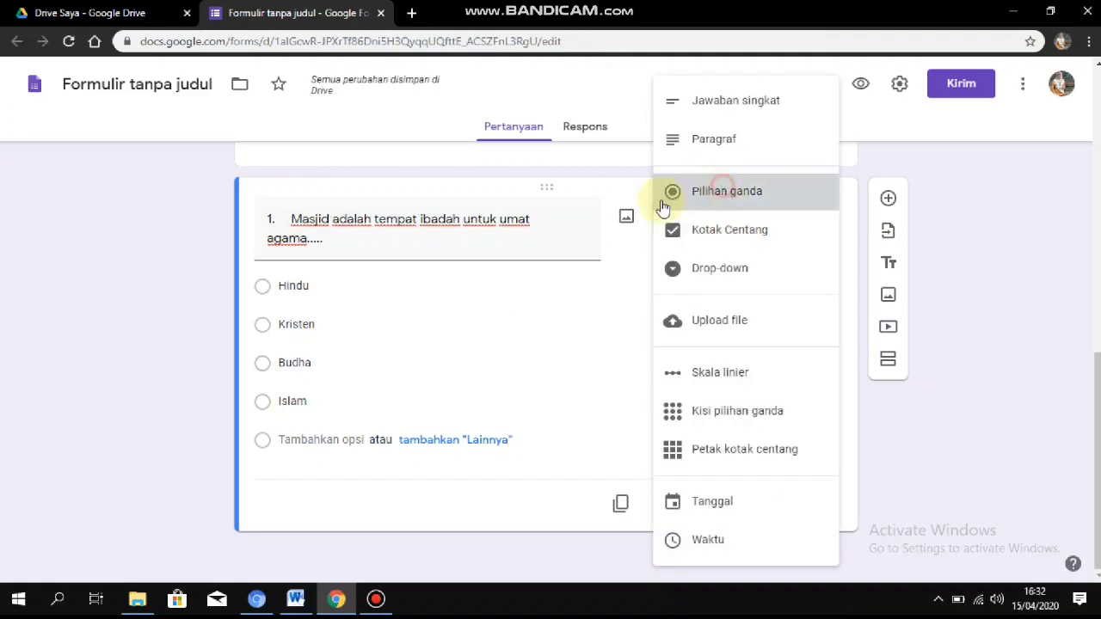
left_click(662, 208)
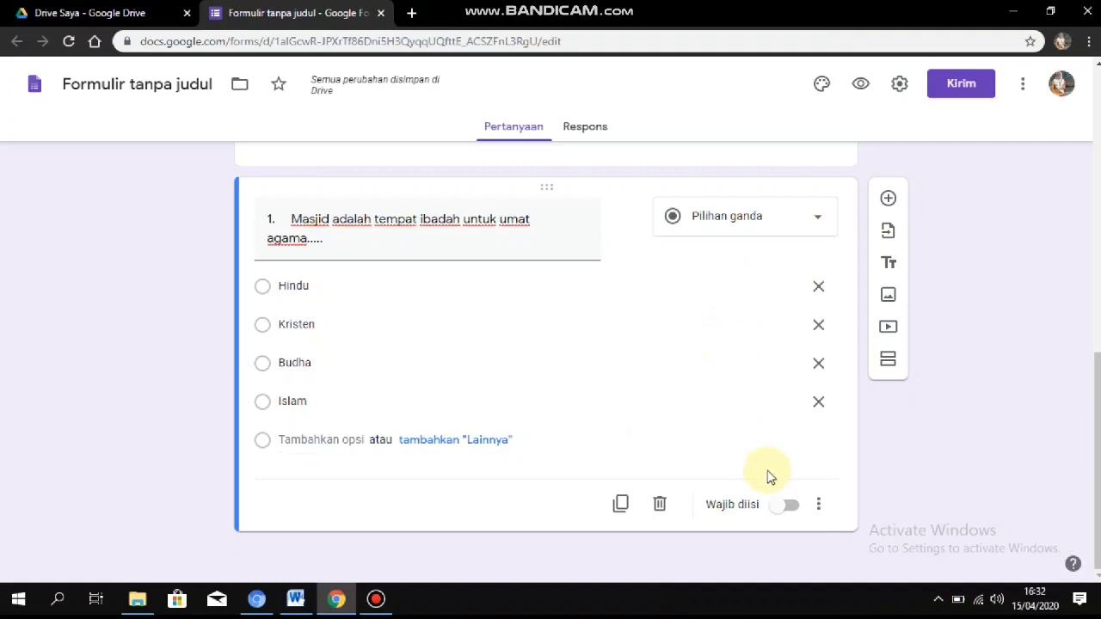
left_click(785, 505)
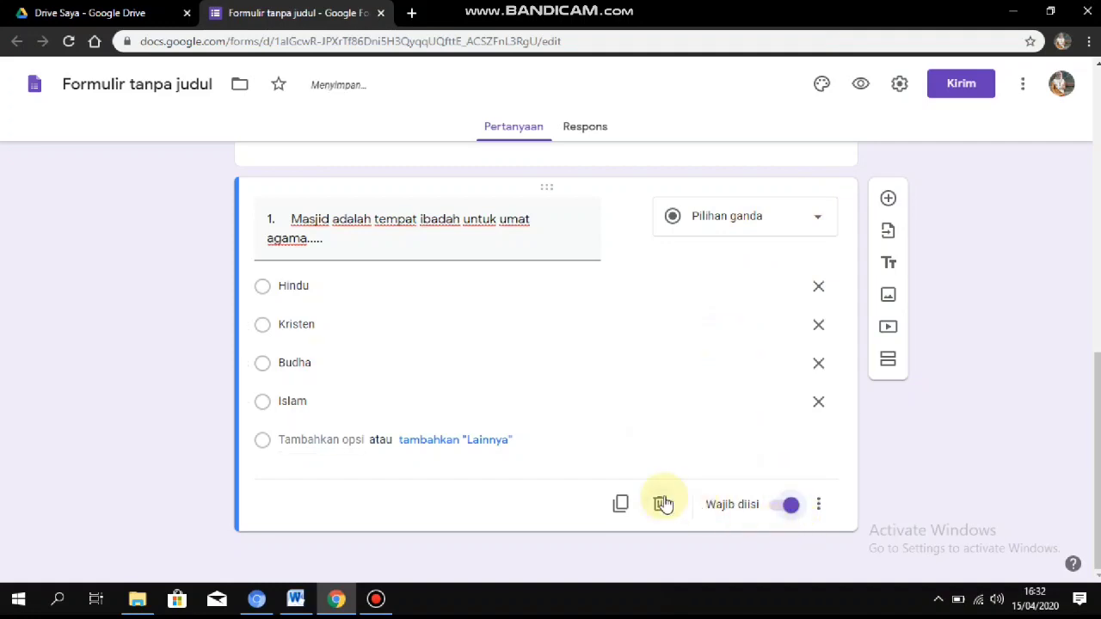
Review the form's general and presentation settings and turn on the quiz setting "Jadikan ini sebagai kuis".
left_click(899, 84)
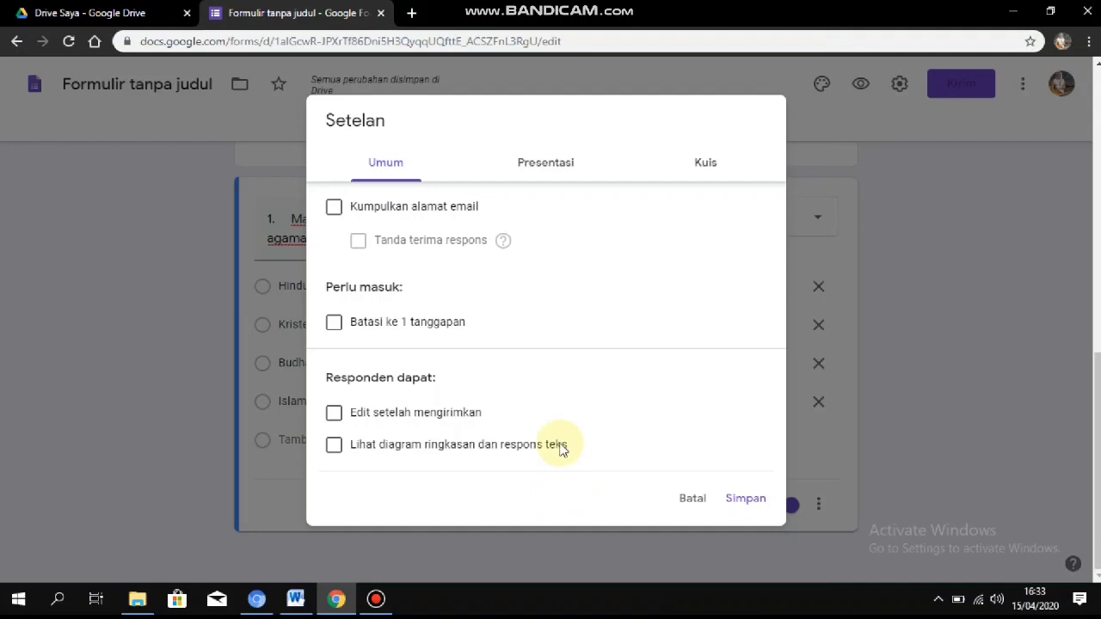
left_click(549, 168)
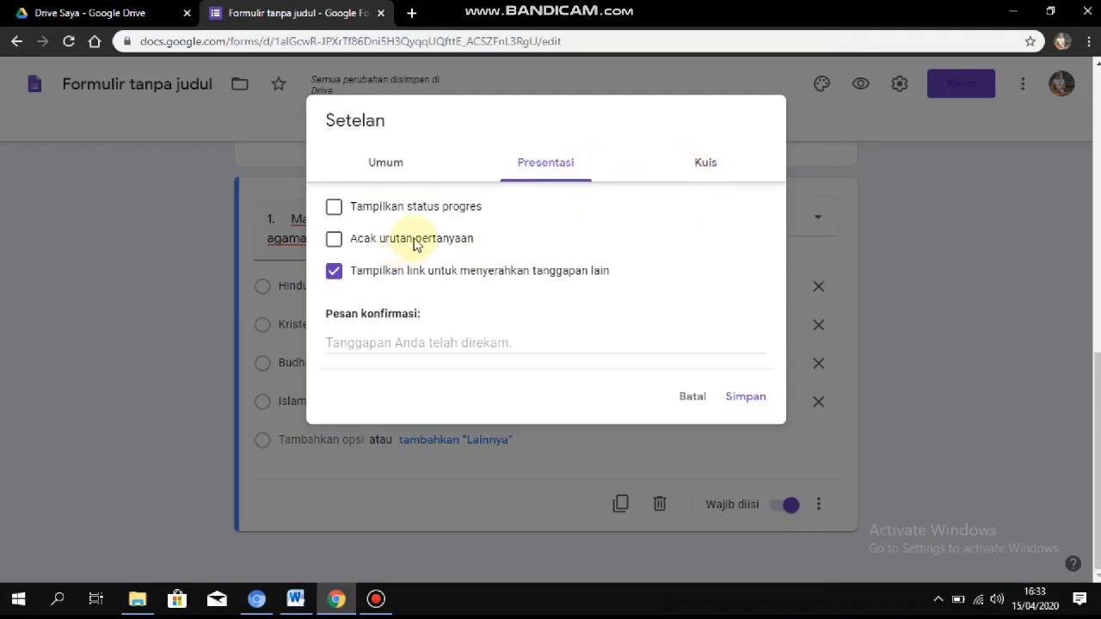
scroll(406, 249, "up", 1)
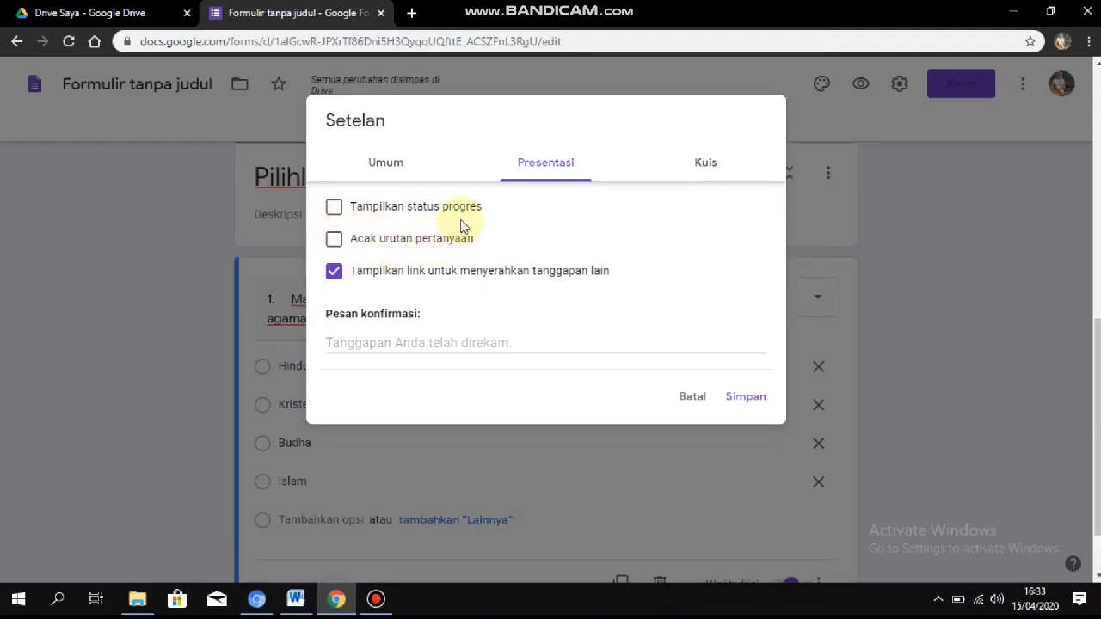
left_click(707, 163)
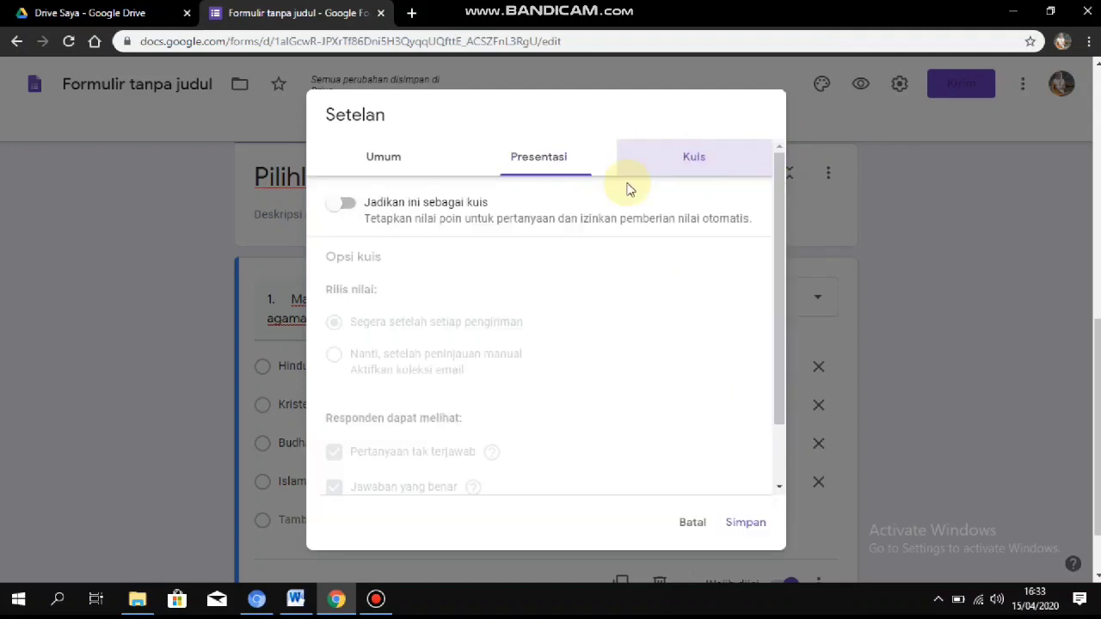
left_click(347, 204)
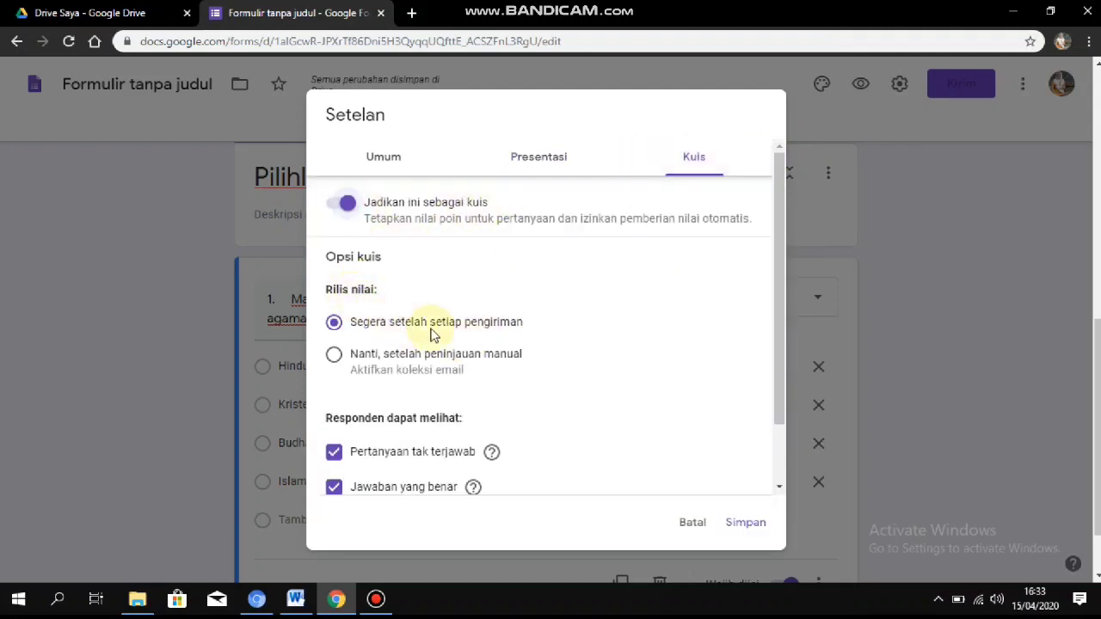
Release grades "Segera setelah setiap pengiriman", disable "Pertanyaan tak terjawab" and "Jawaban yang benar" for respondents, and save the quiz settings.
left_click(336, 375)
left_click(332, 324)
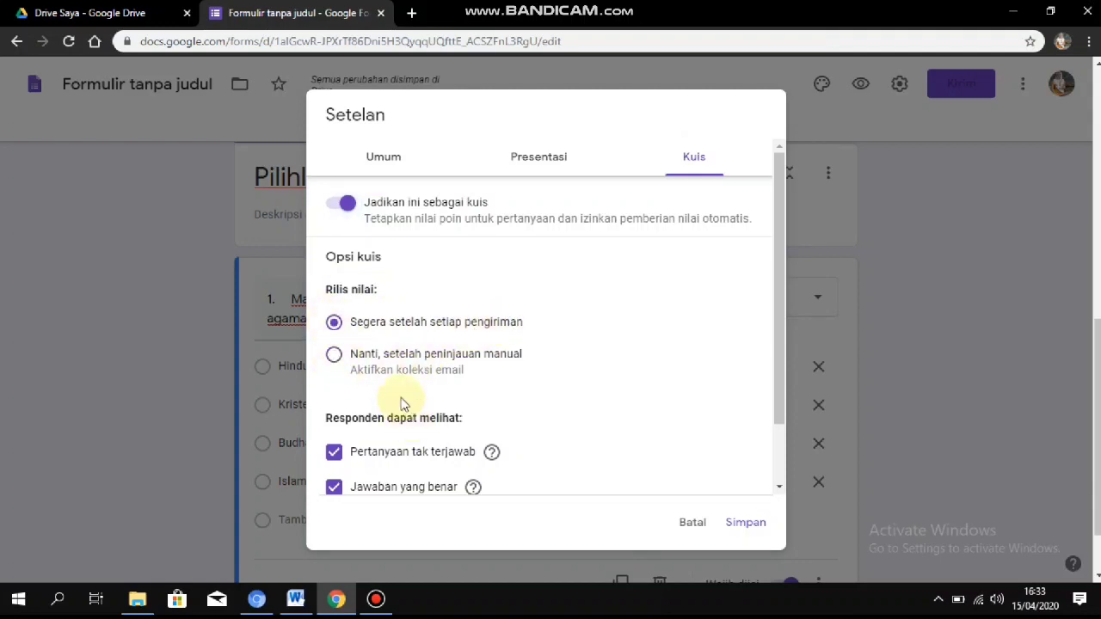
scroll(410, 447, "down", 2)
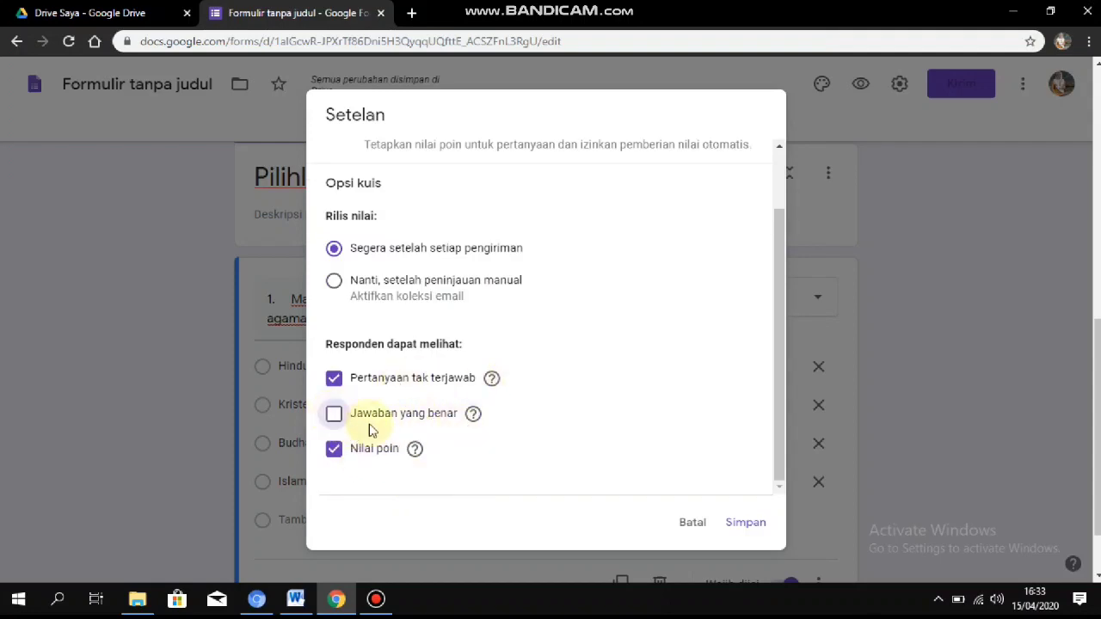
left_click(333, 379)
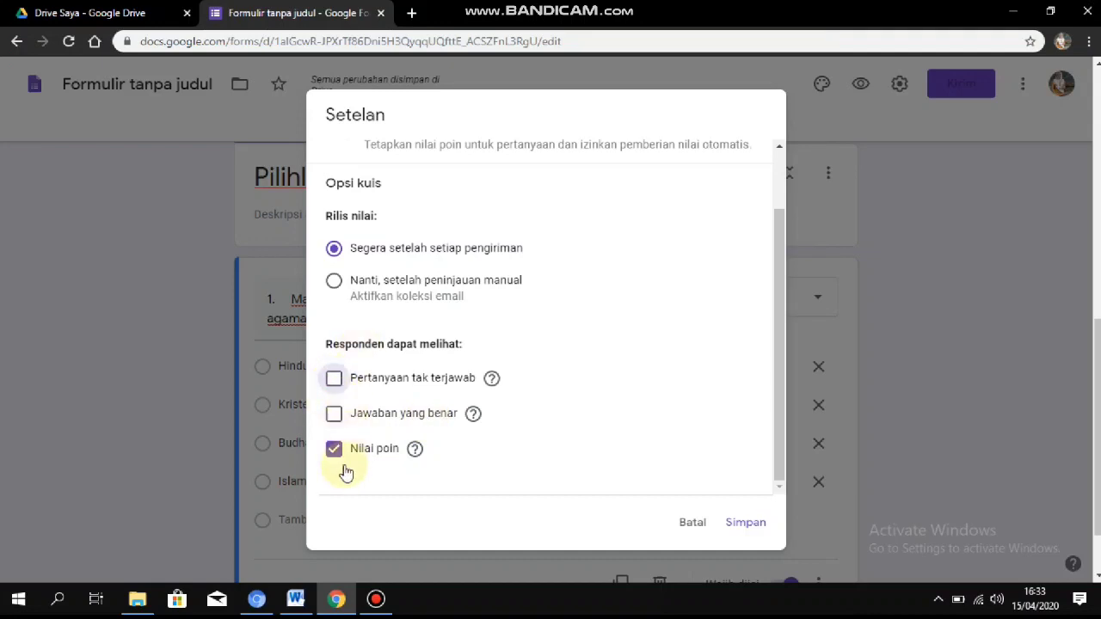
scroll(668, 387, "down", 1)
left_click(745, 522)
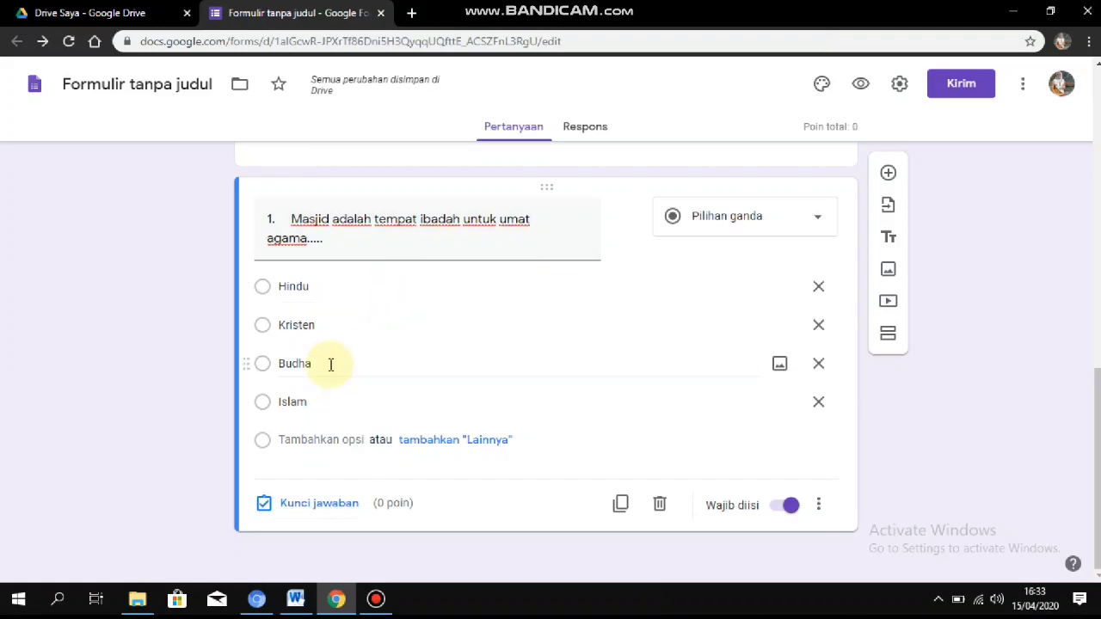
Mark "Islam" as the correct answer in question 1's answer key and finish editing the key.
left_click(305, 507)
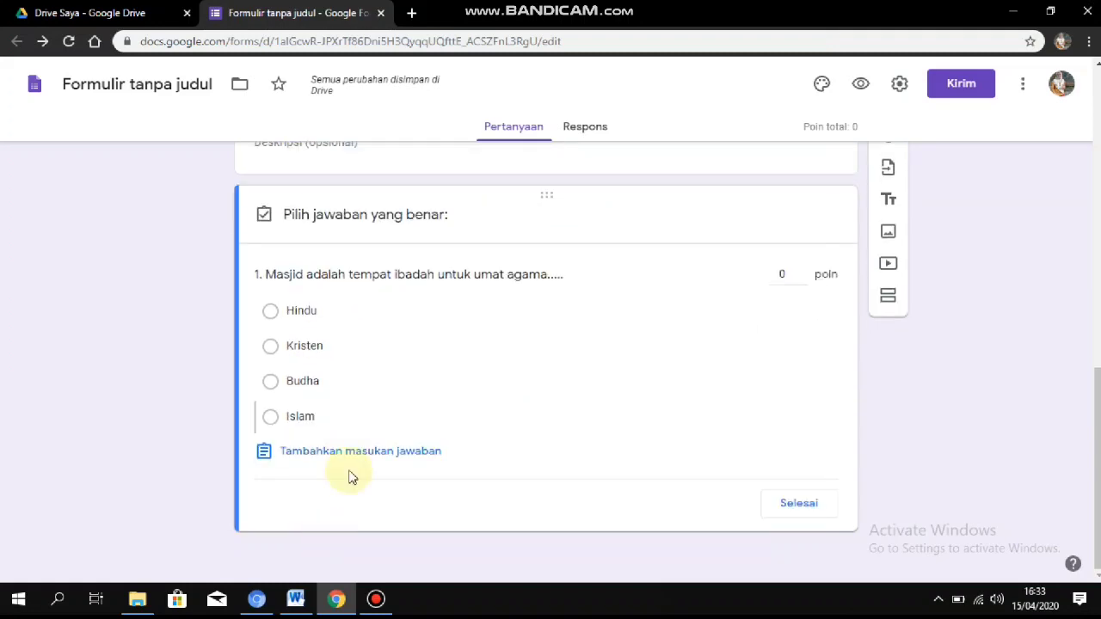
left_click(273, 417)
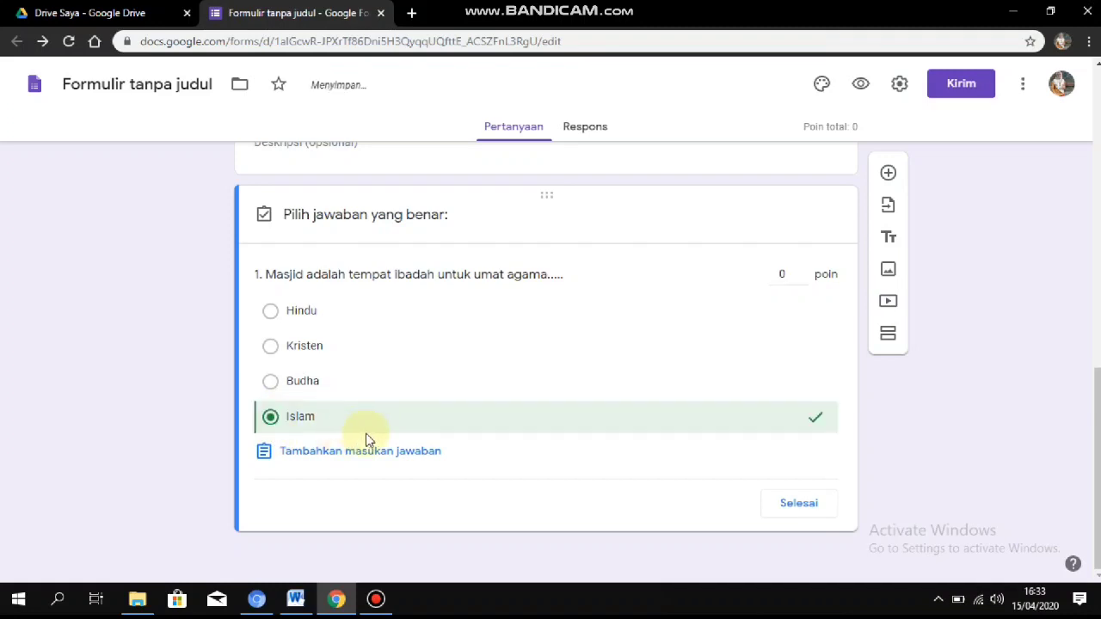
left_click(799, 506)
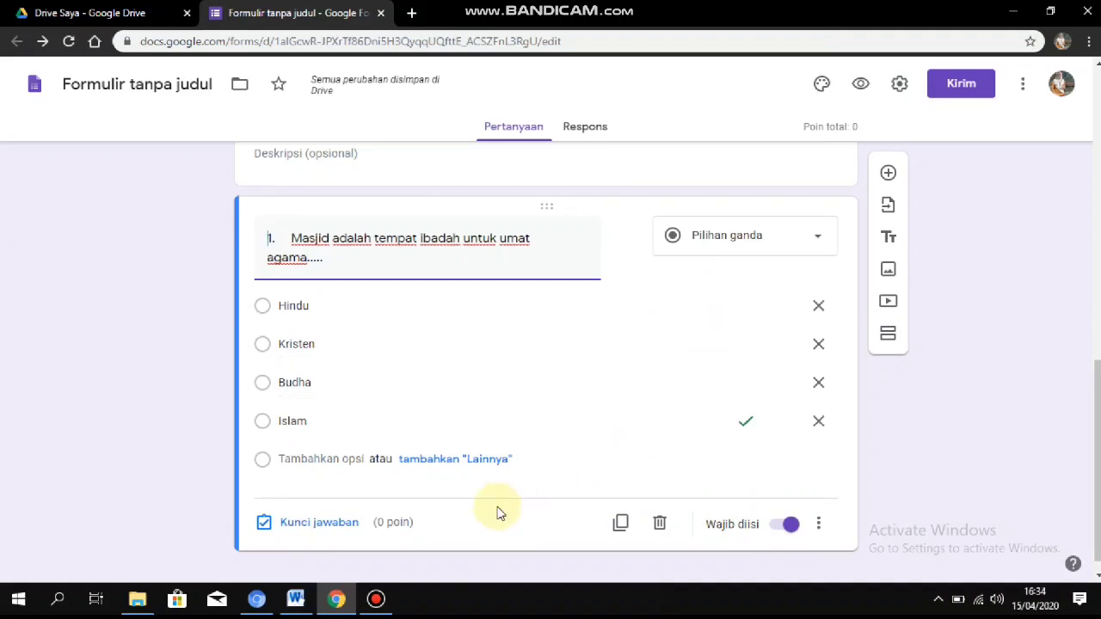
Set question 1's value to 20 points in its answer key and finish.
left_click(338, 522)
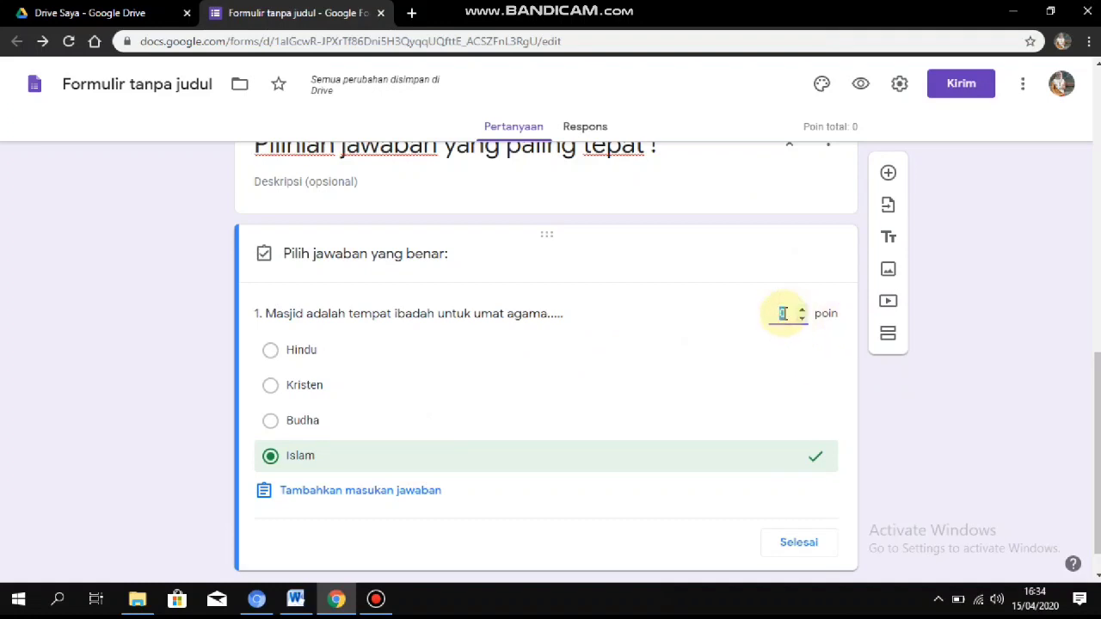
type("2")
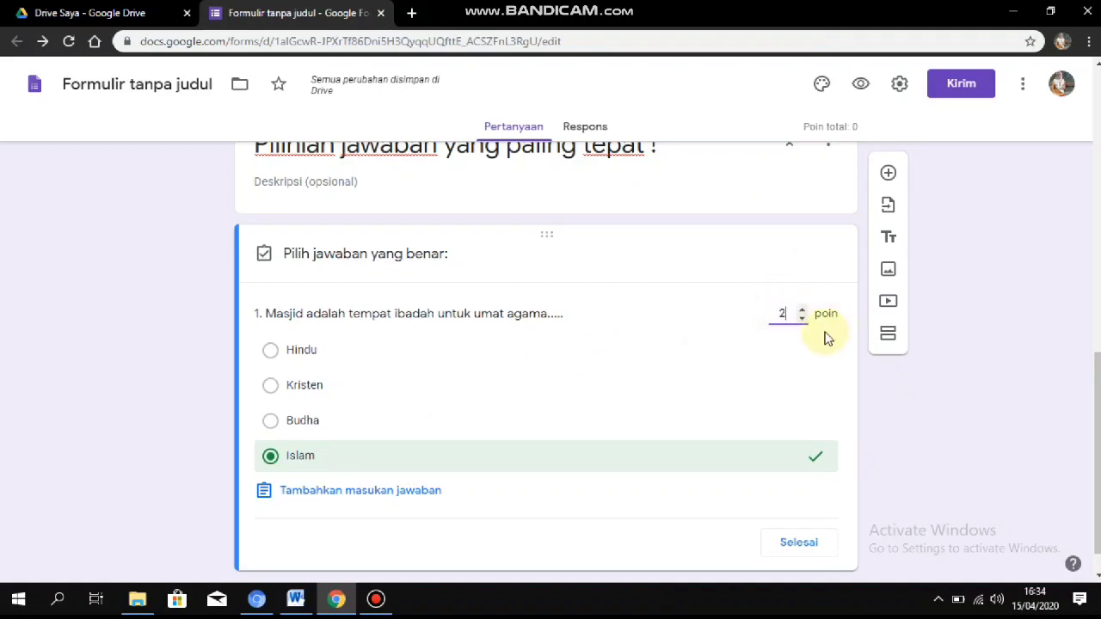
type("0")
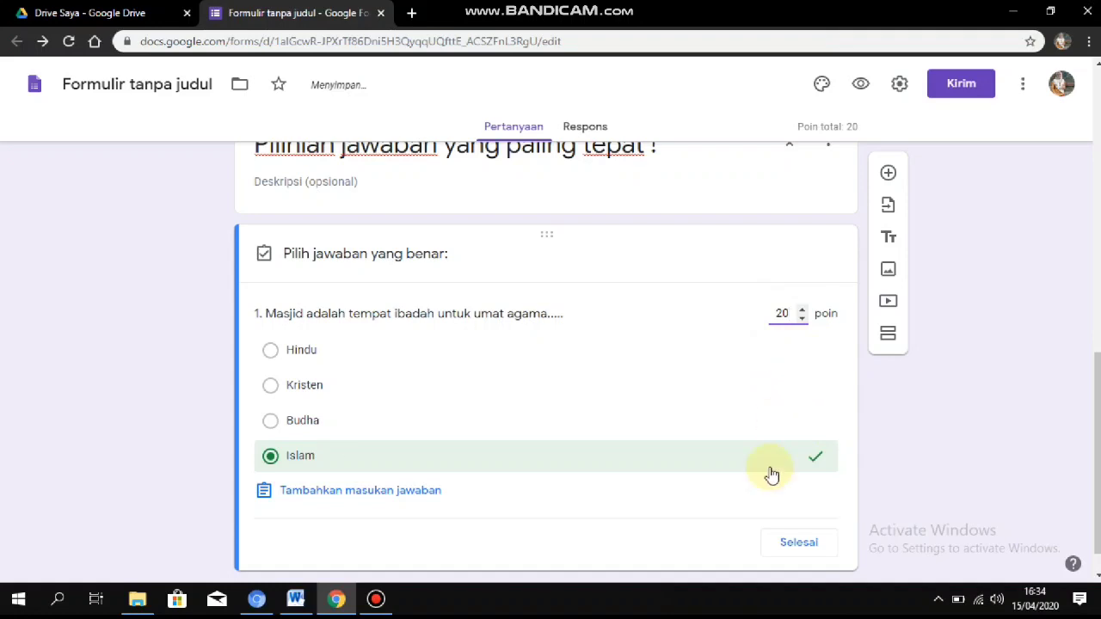
left_click(784, 544)
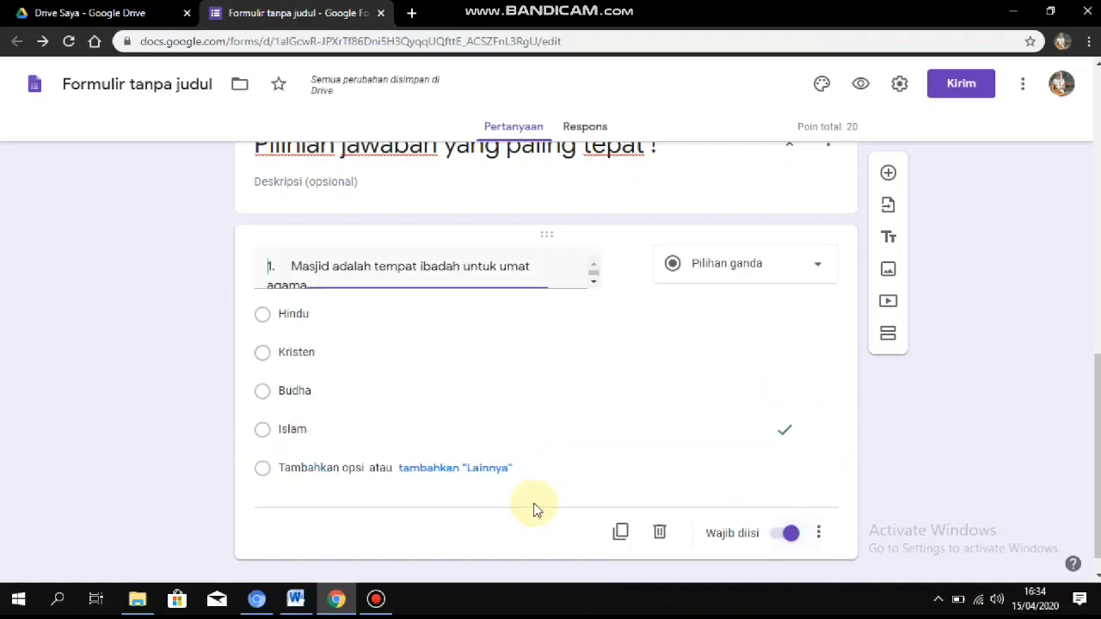
scroll(650, 361, "up", 2)
scroll(659, 361, "down", 2)
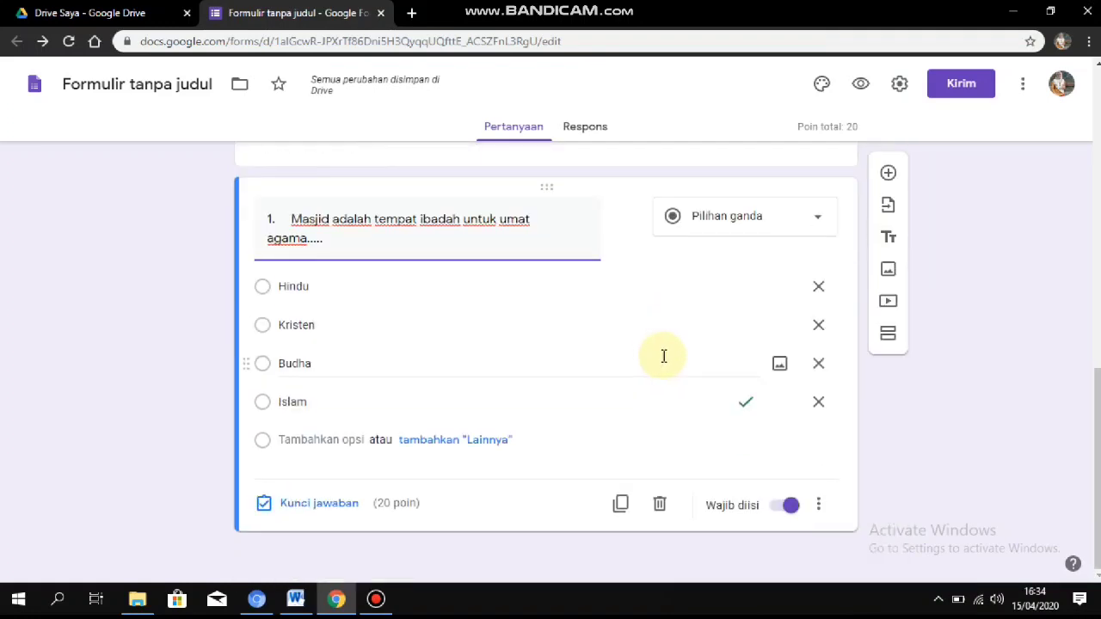
Add a new question below question 1 and copy the question 2 sentence ending in "harus tetap saling ....." from the Word document.
left_click(890, 174)
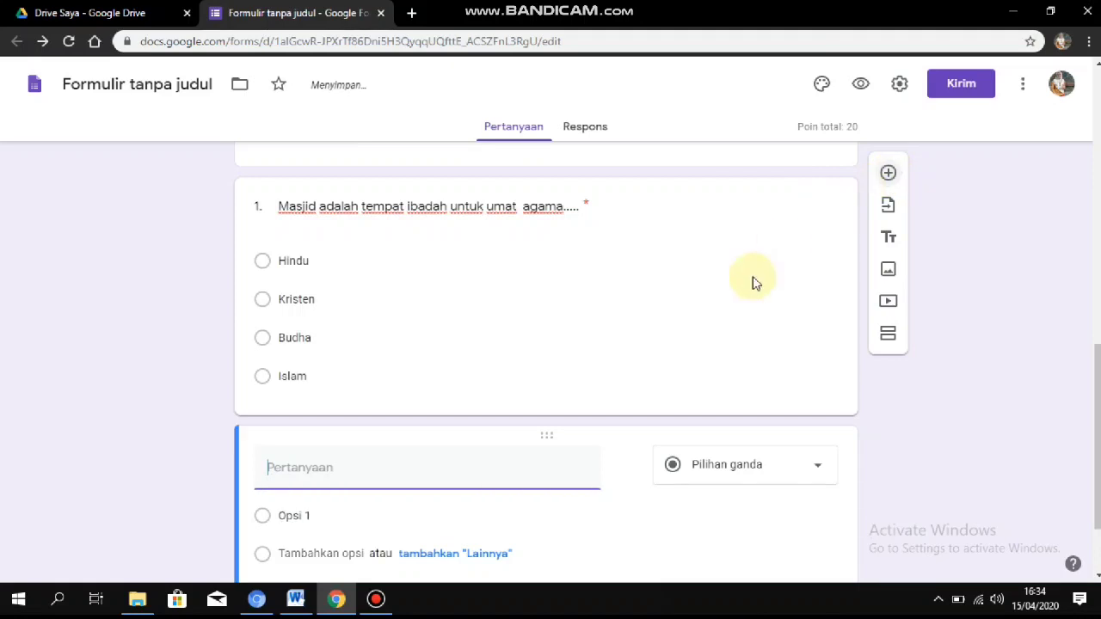
left_click(295, 599)
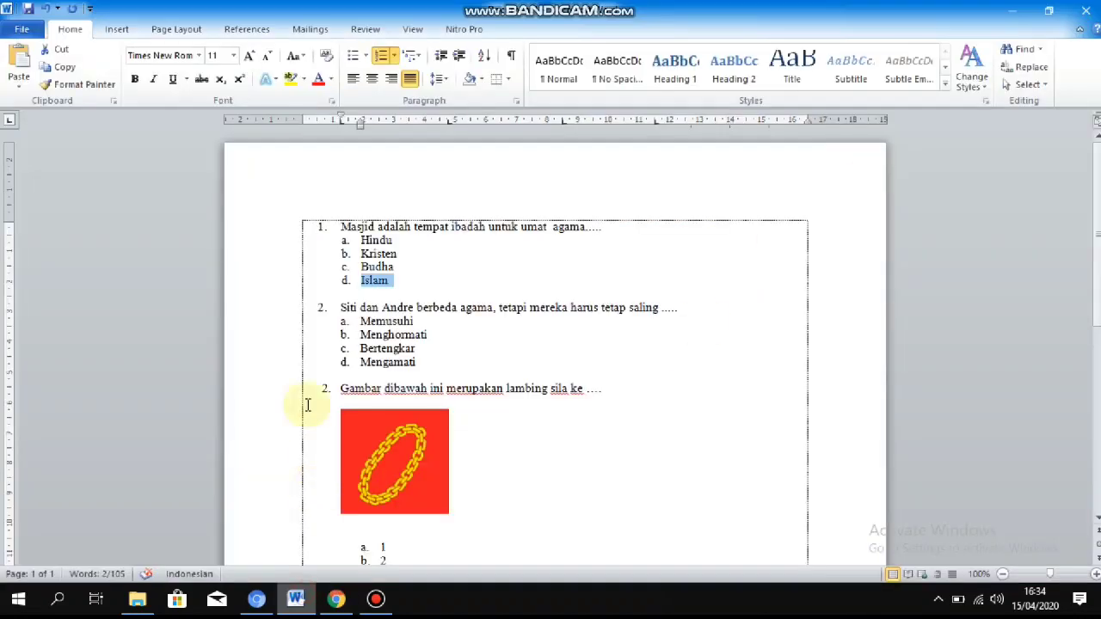
left_click_drag(340, 307, 679, 326)
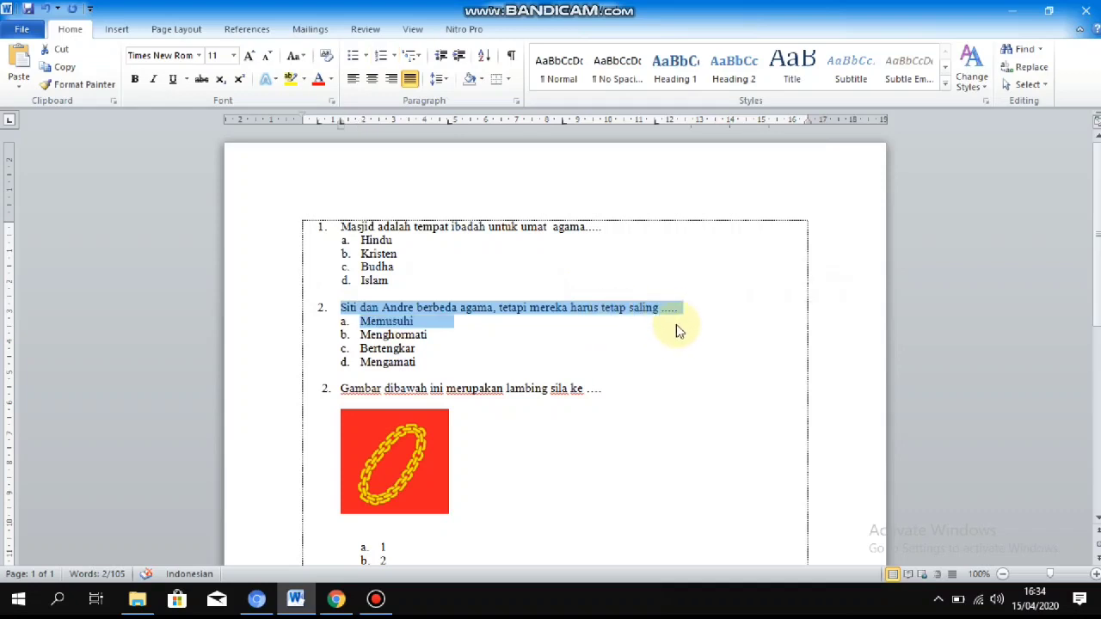
left_click(338, 308)
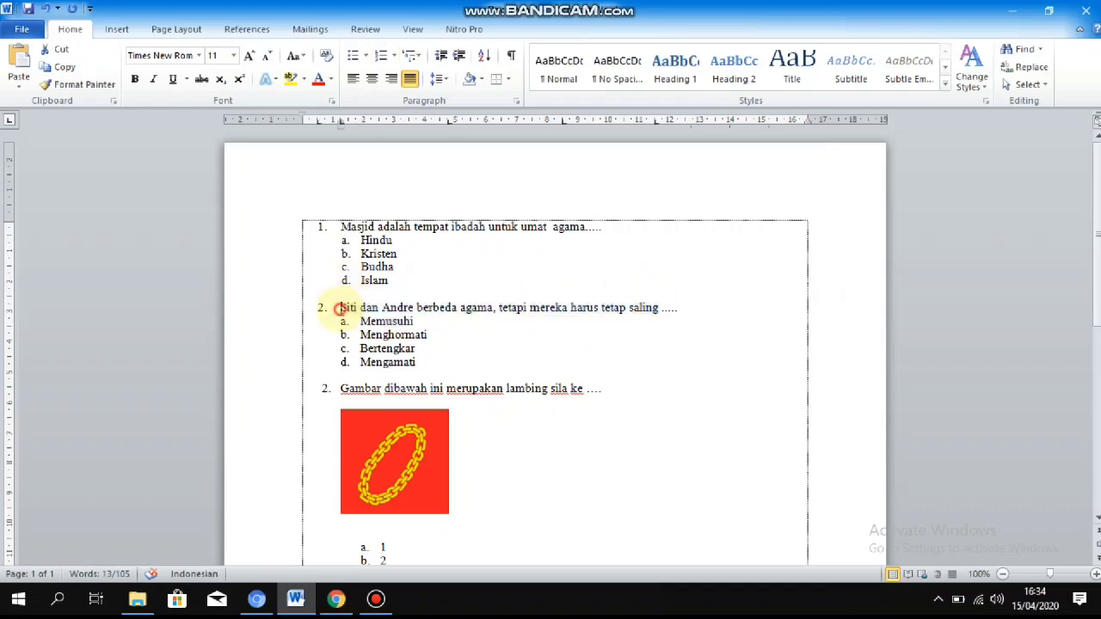
left_click(684, 307, "shift")
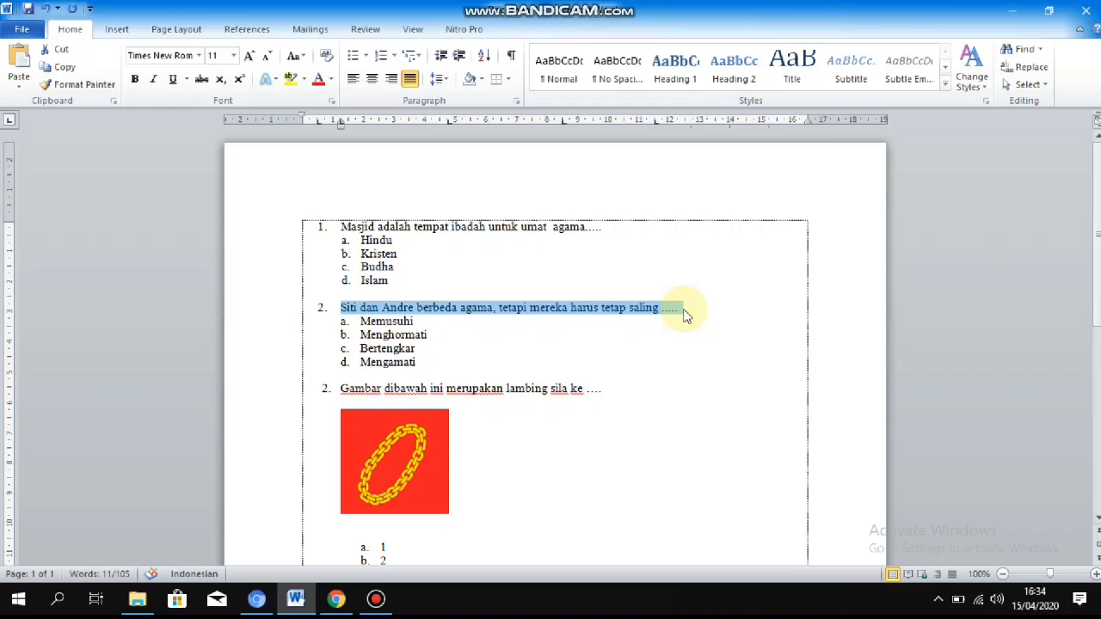
right_click(573, 308)
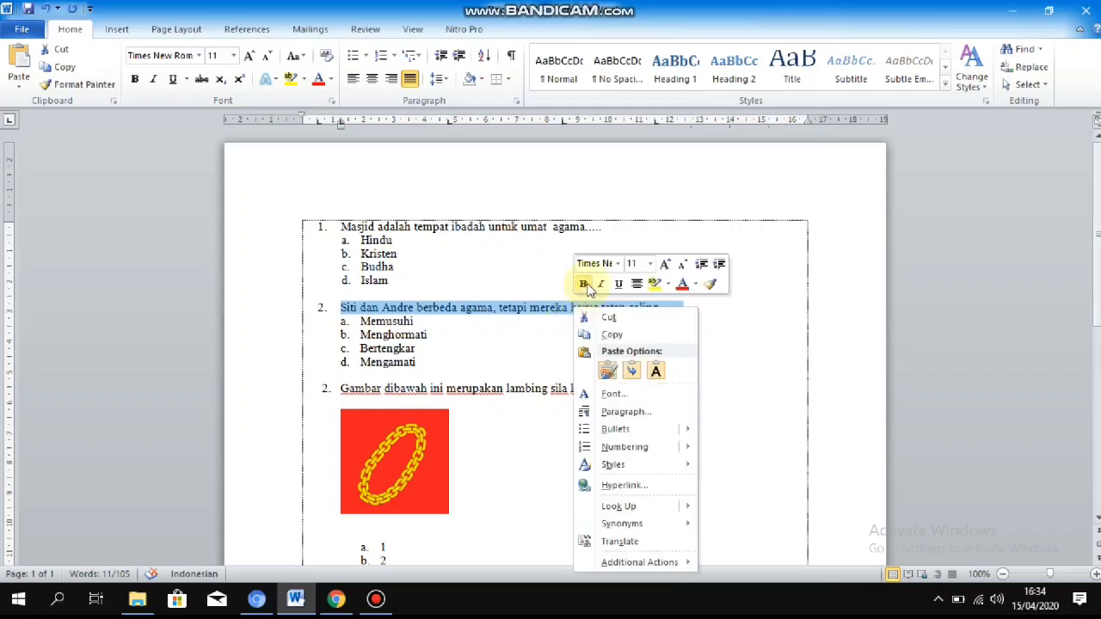
left_click(609, 336)
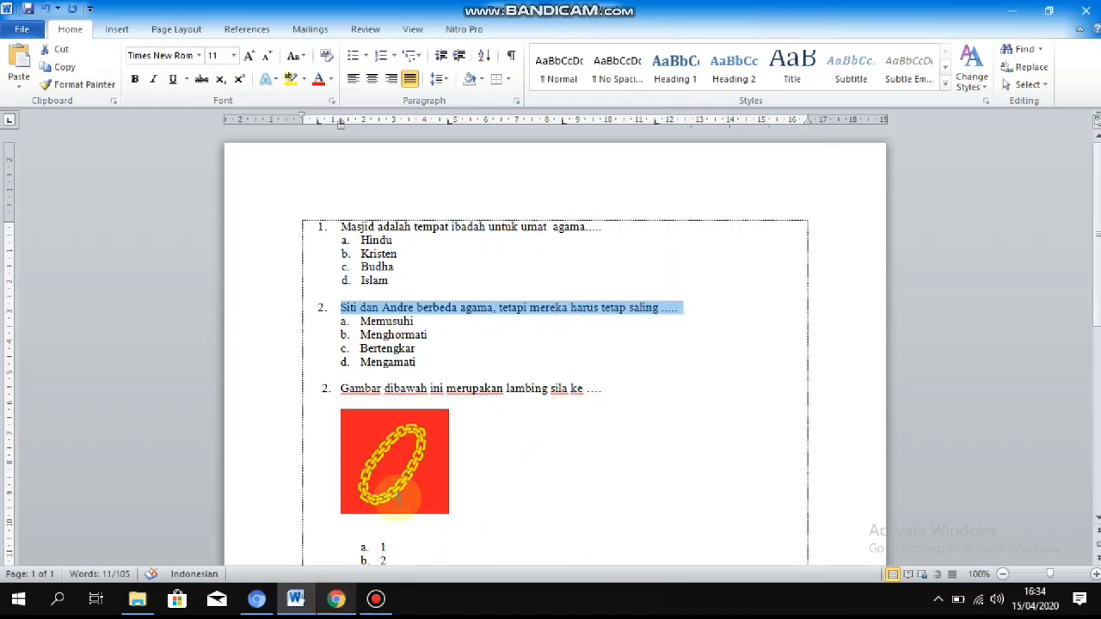
Back in Google Forms, paste the copied question 2 sentence into the new question's text field.
left_click(336, 600)
right_click(303, 468)
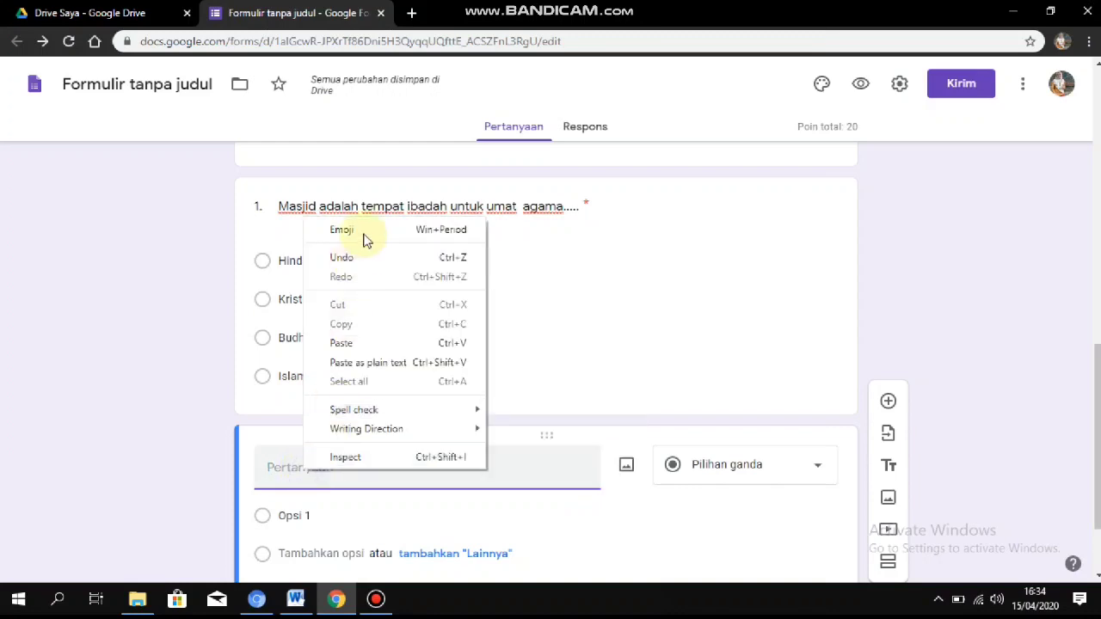
left_click(365, 343)
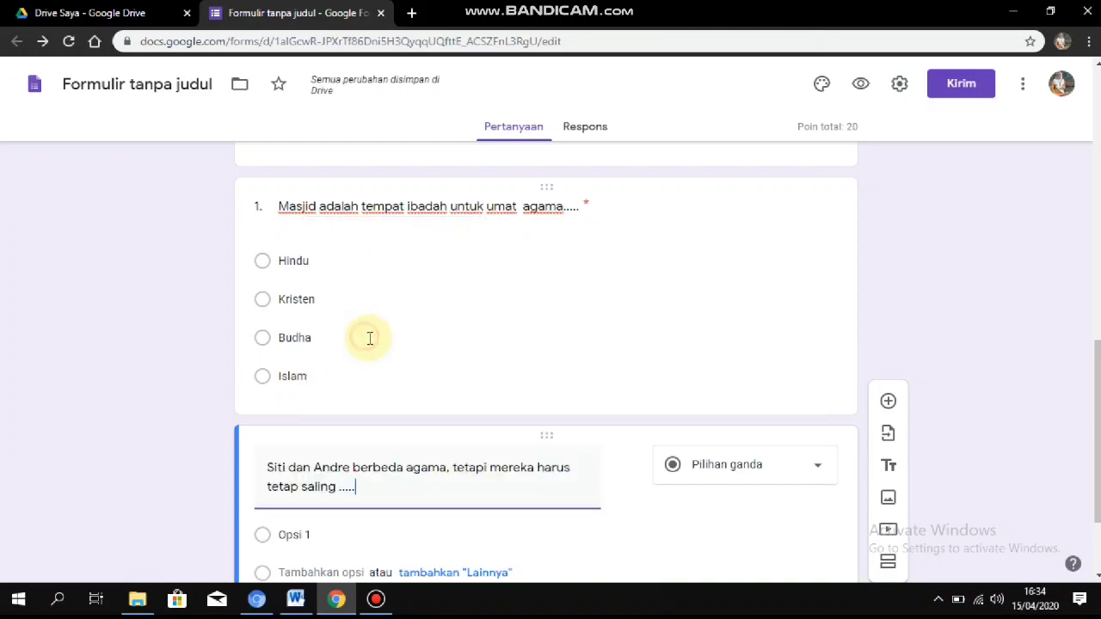
In the Word document, remove the a–d lettering from question 2's four answers, Memusuhi to Mengamati, and copy them for the first option.
left_click(293, 401)
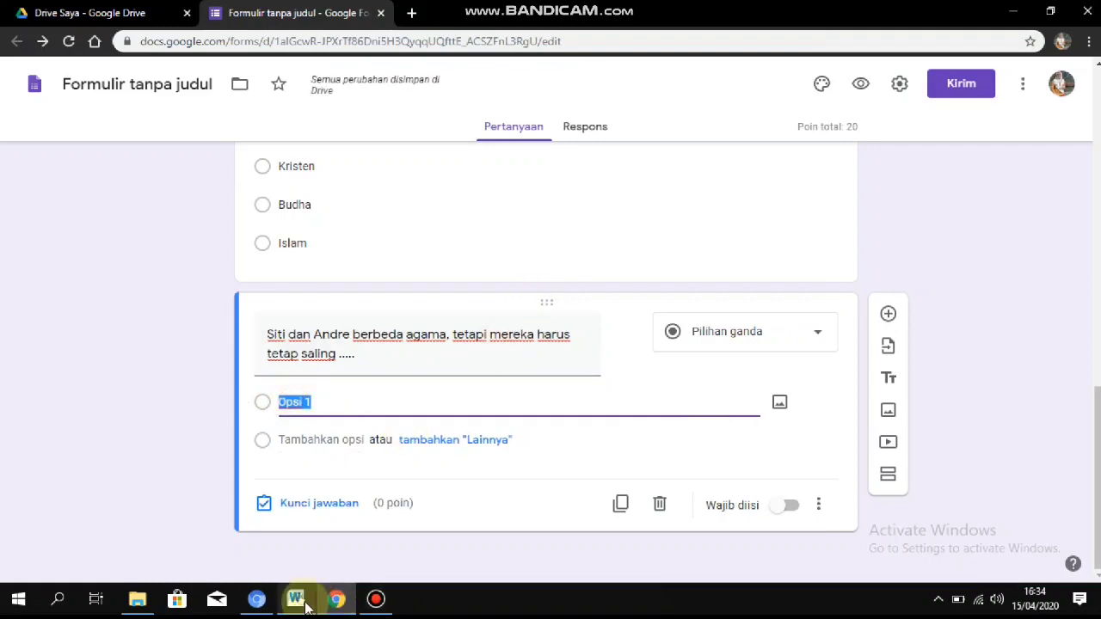
left_click(305, 605)
left_click_drag(362, 321, 415, 362)
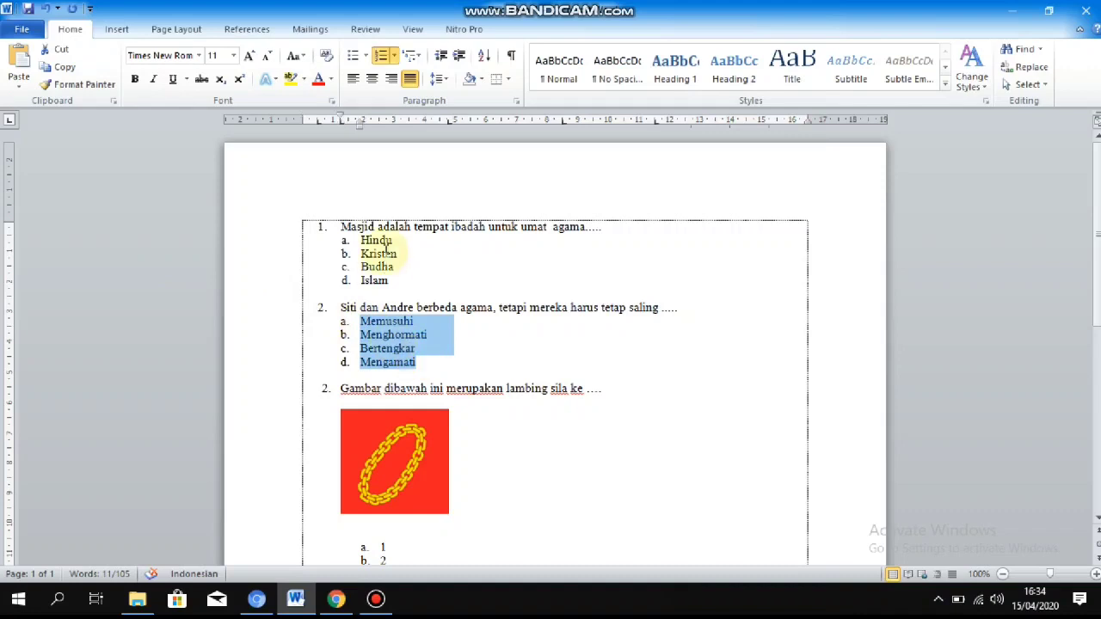
left_click(381, 57)
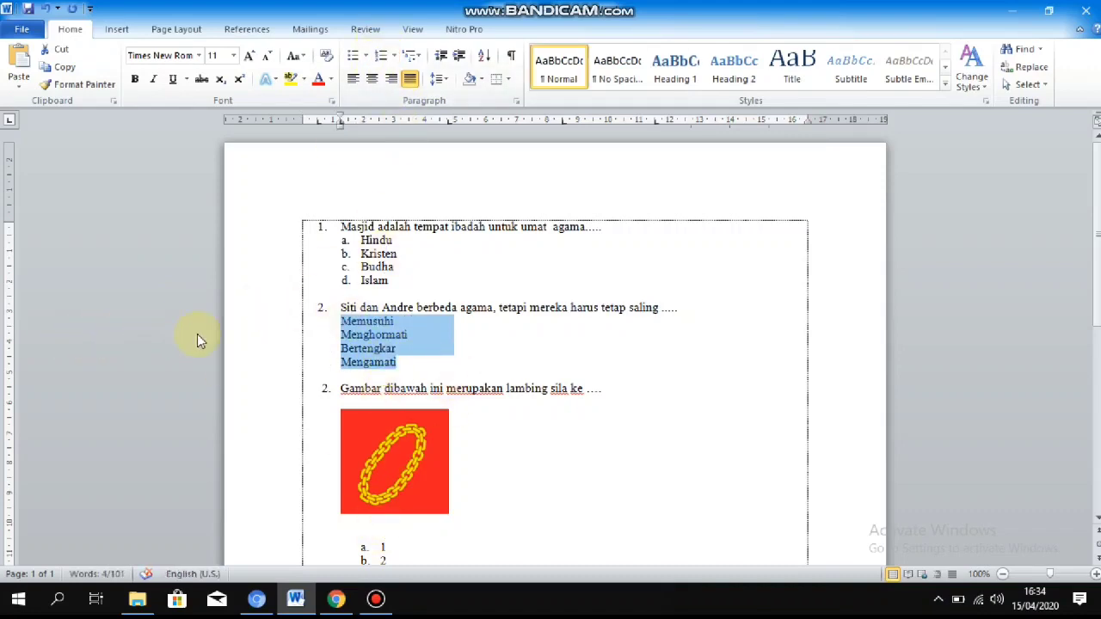
right_click(361, 333)
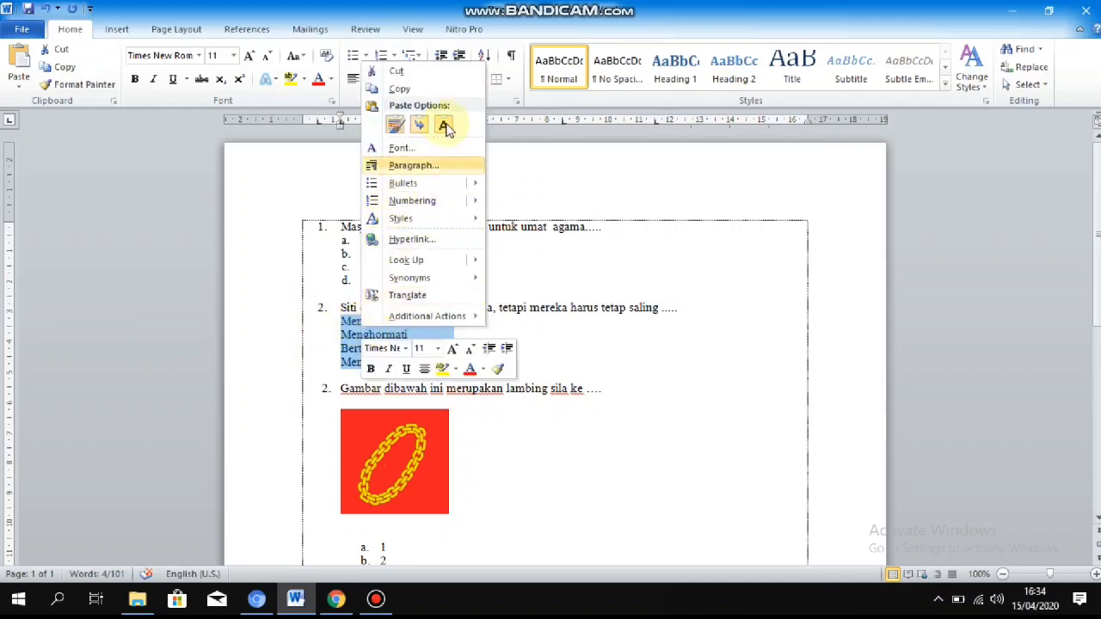
left_click(421, 89)
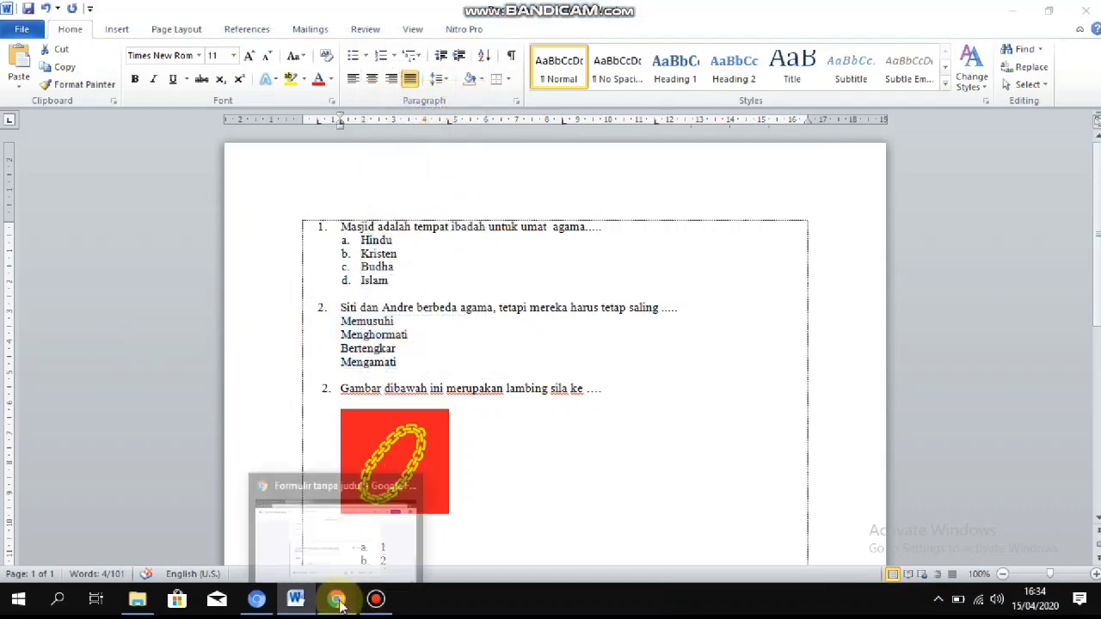
In Google Forms, paste the four copied answers over "Opsi 1" so each becomes its own option.
left_click(335, 599)
right_click(300, 401)
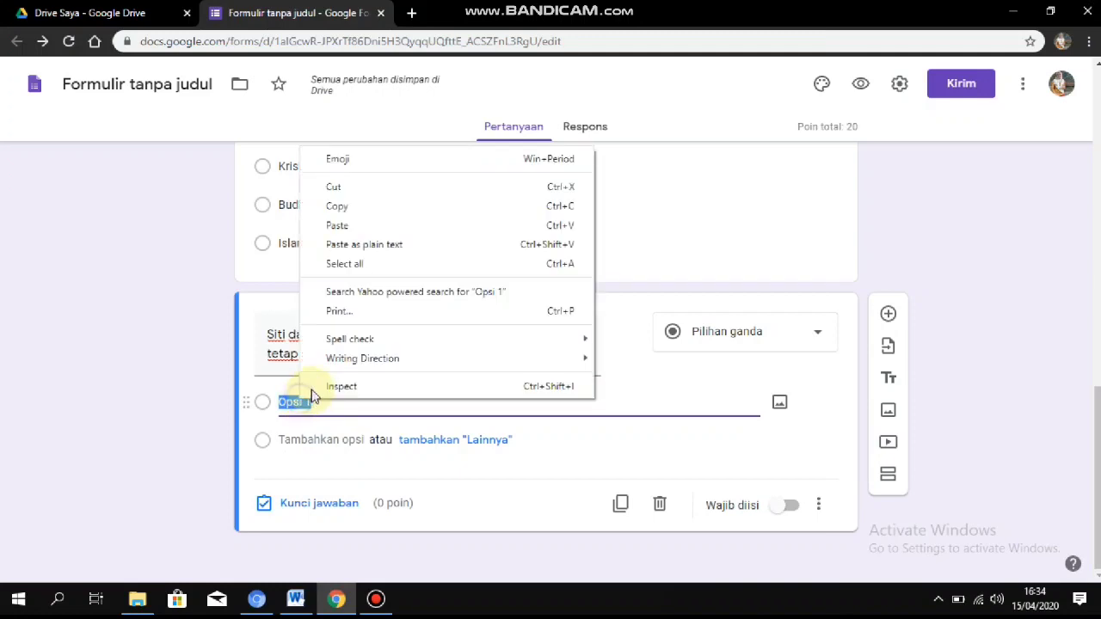
left_click(359, 225)
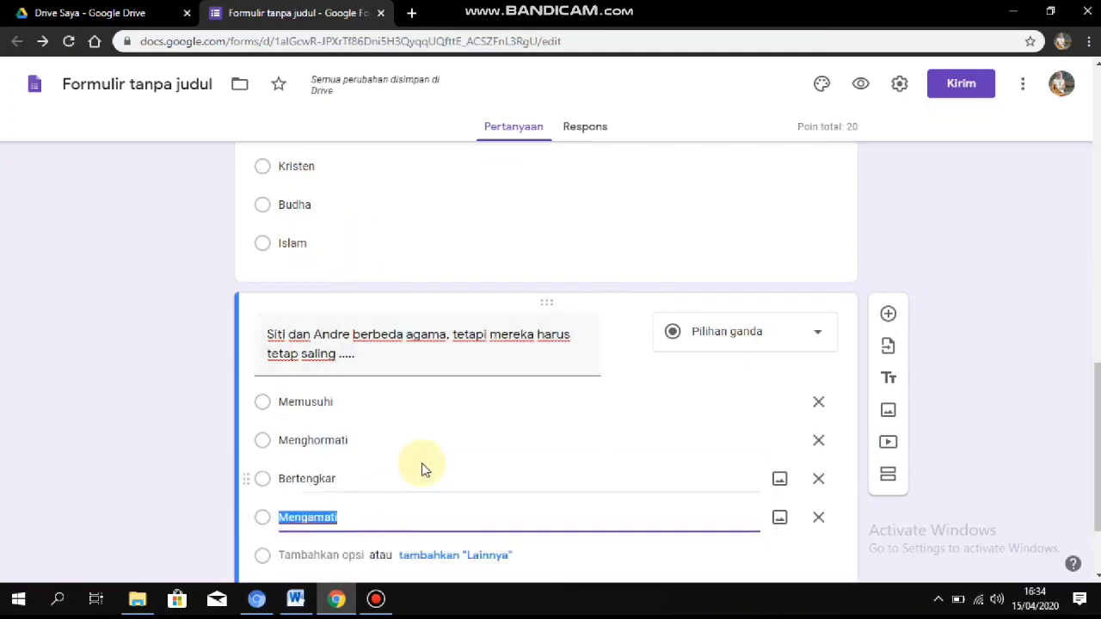
Open question 2's answer key and mark "Menghormati" as the correct answer.
scroll(423, 465, "down", 2)
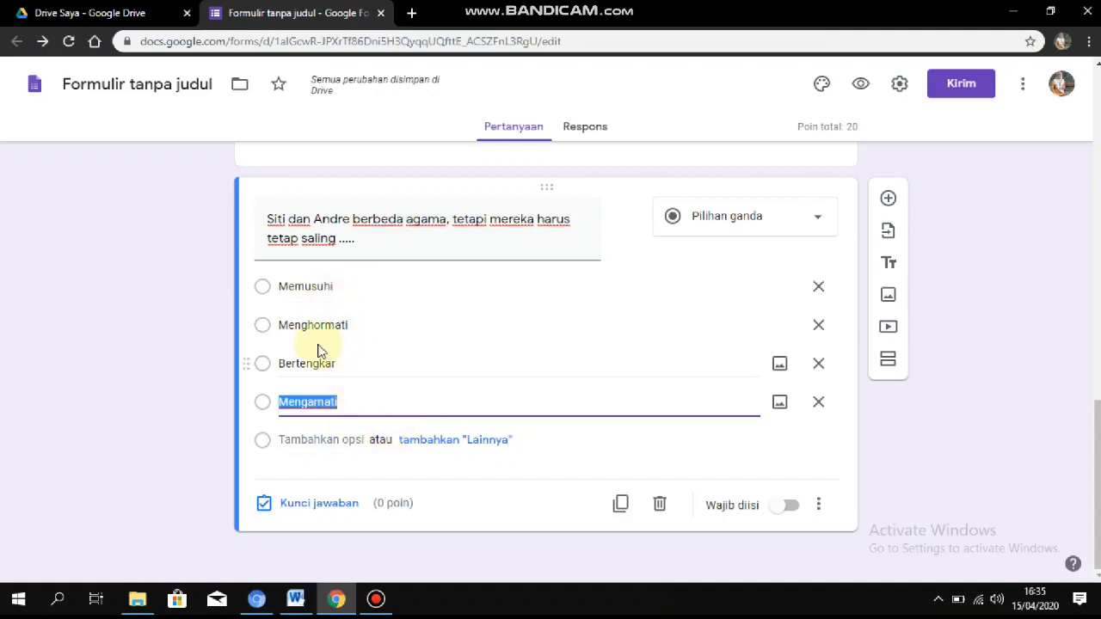
left_click(343, 506)
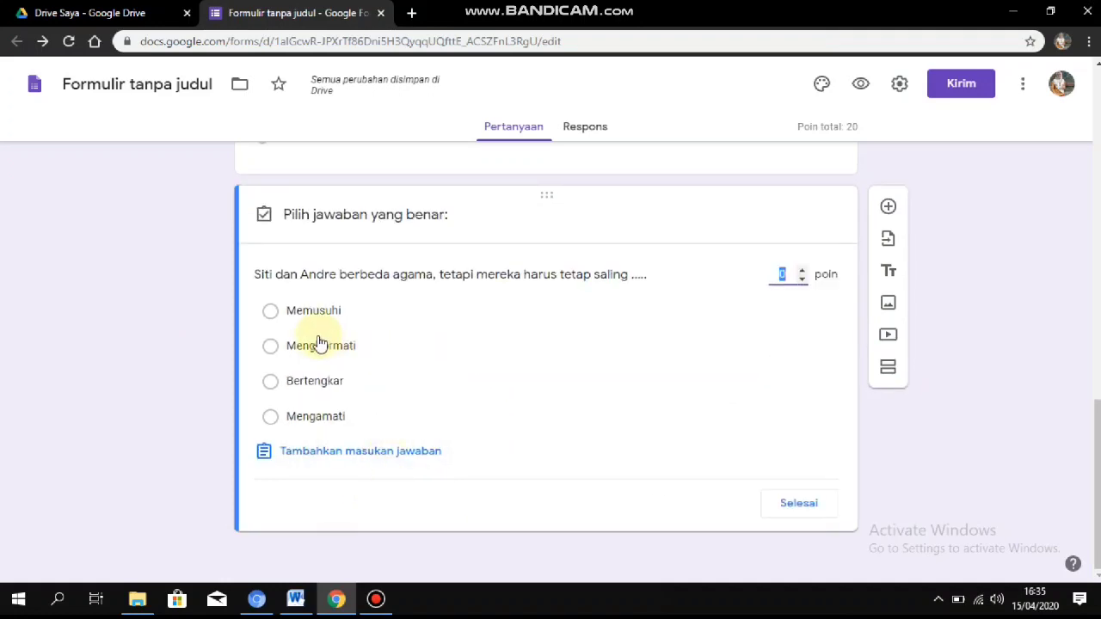
left_click(316, 342)
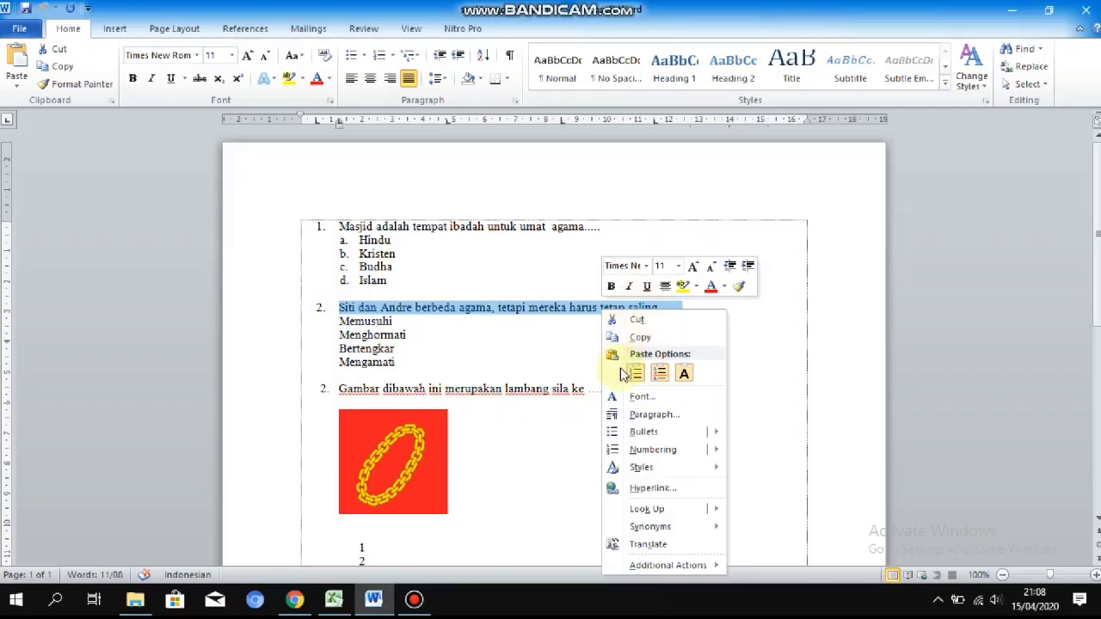
Copy the question 2 sentence from Word again and paste it into the empty question below question 1 in Google Forms.
left_click(640, 338)
left_click(294, 602)
left_click(310, 361)
right_click(310, 361)
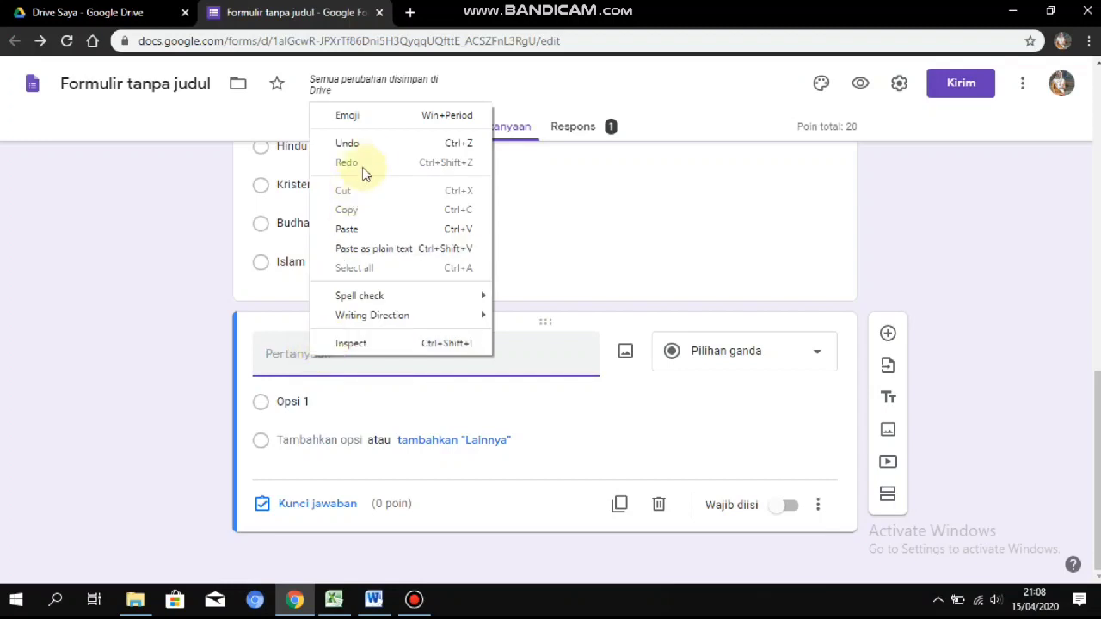
left_click(384, 229)
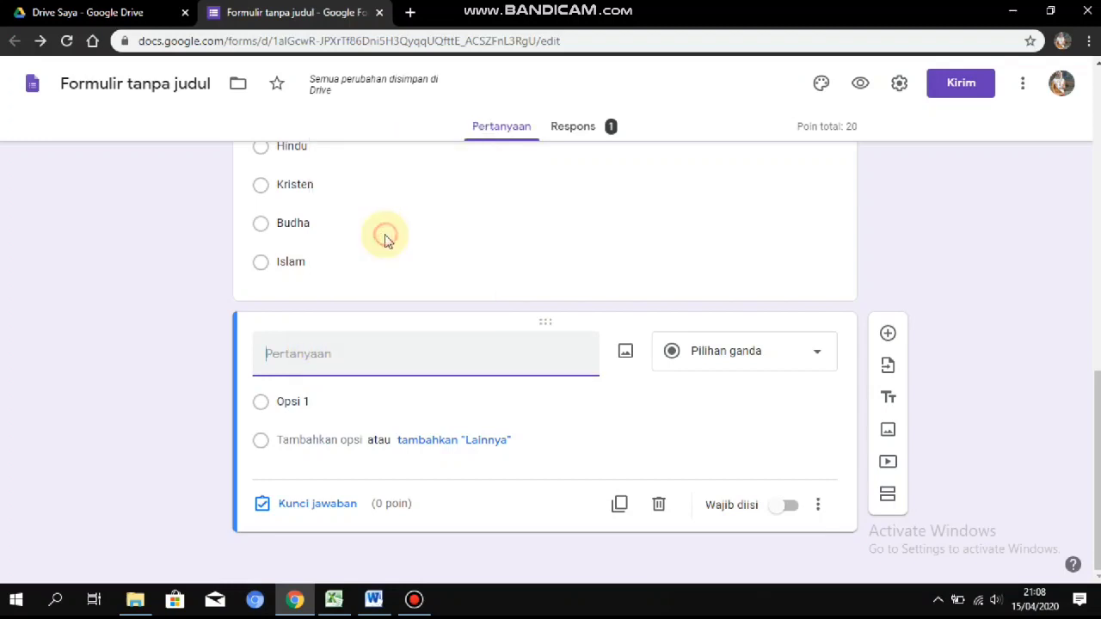
In the Word document, remove the a–d lettering from question 1's four answers, Hindu to Islam.
left_click(307, 421)
left_click(372, 602)
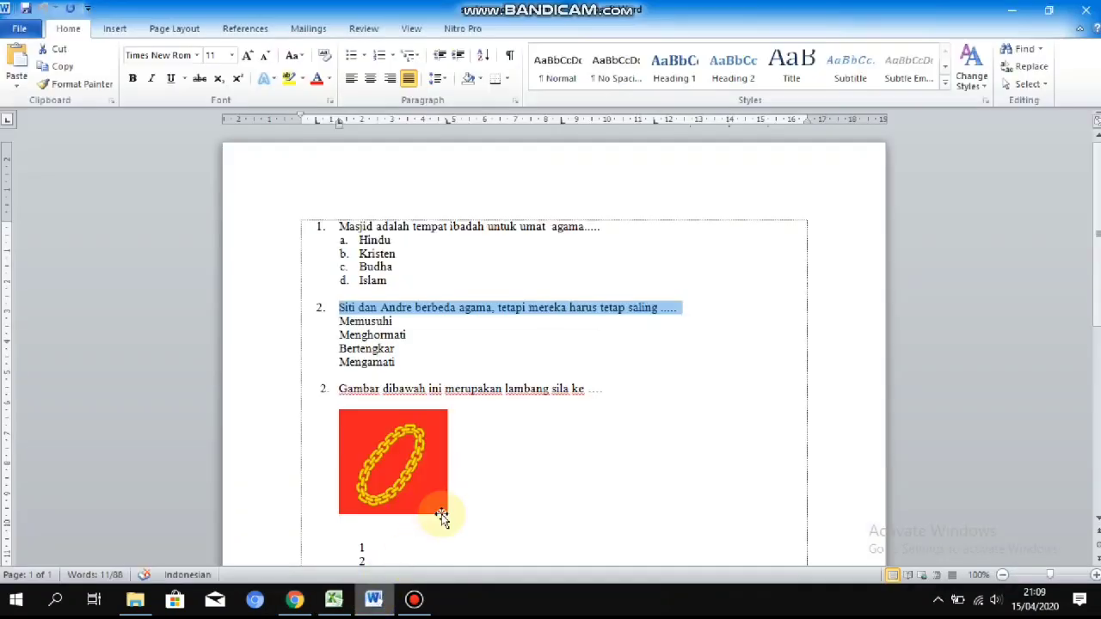
left_click(351, 323)
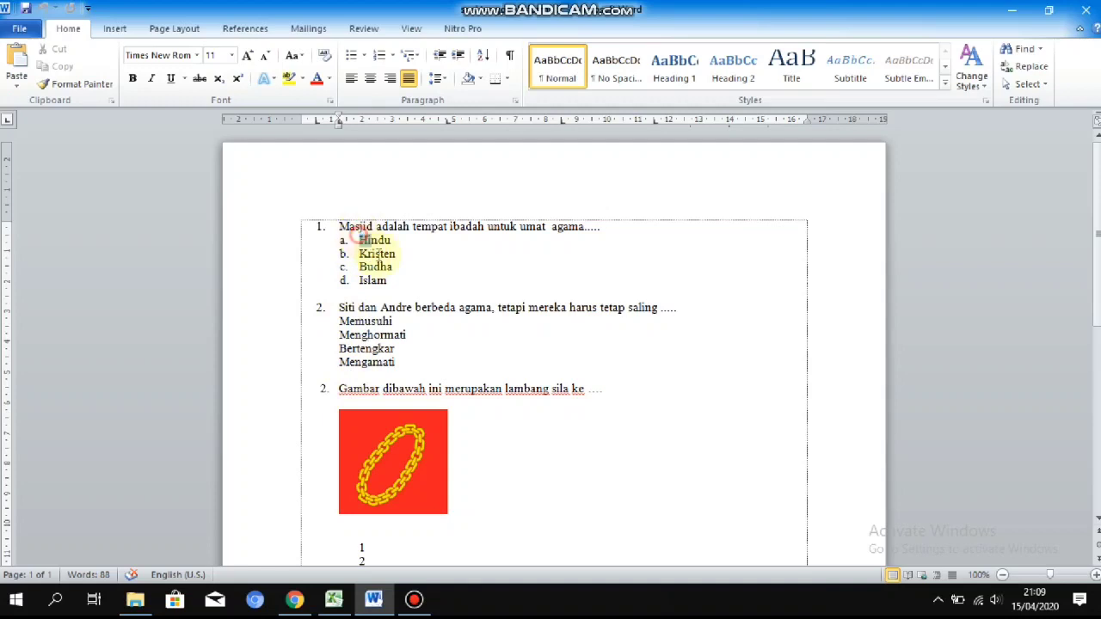
left_click_drag(379, 255, 391, 282)
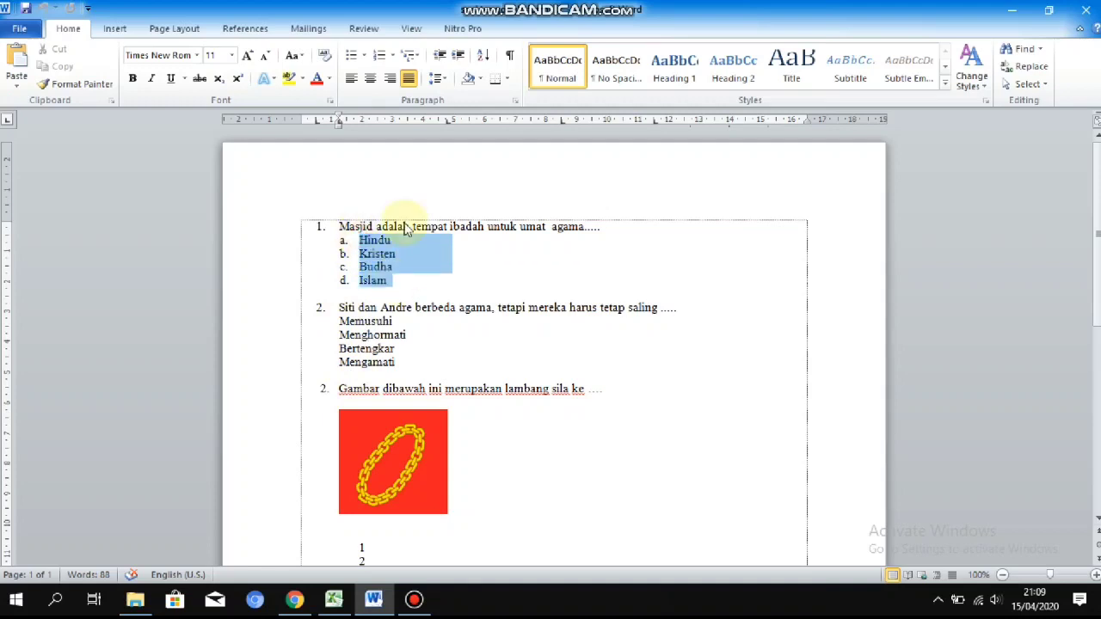
left_click(381, 57)
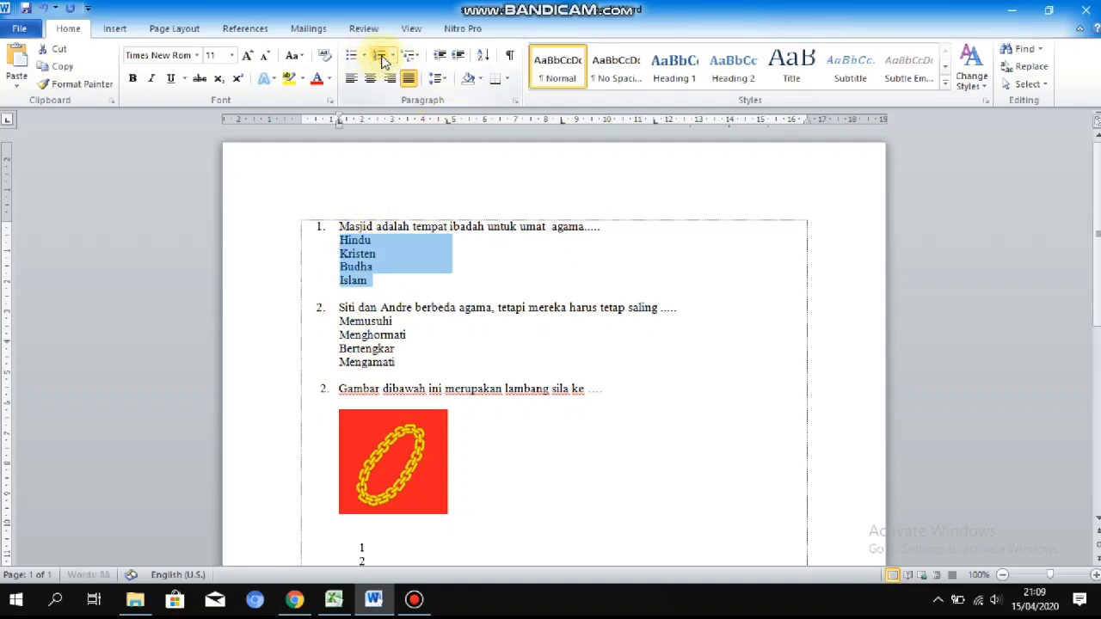
Copy question 2's four answers, Memusuhi to Mengamati, in the Word document.
left_click(365, 361)
left_click_drag(335, 321, 369, 358)
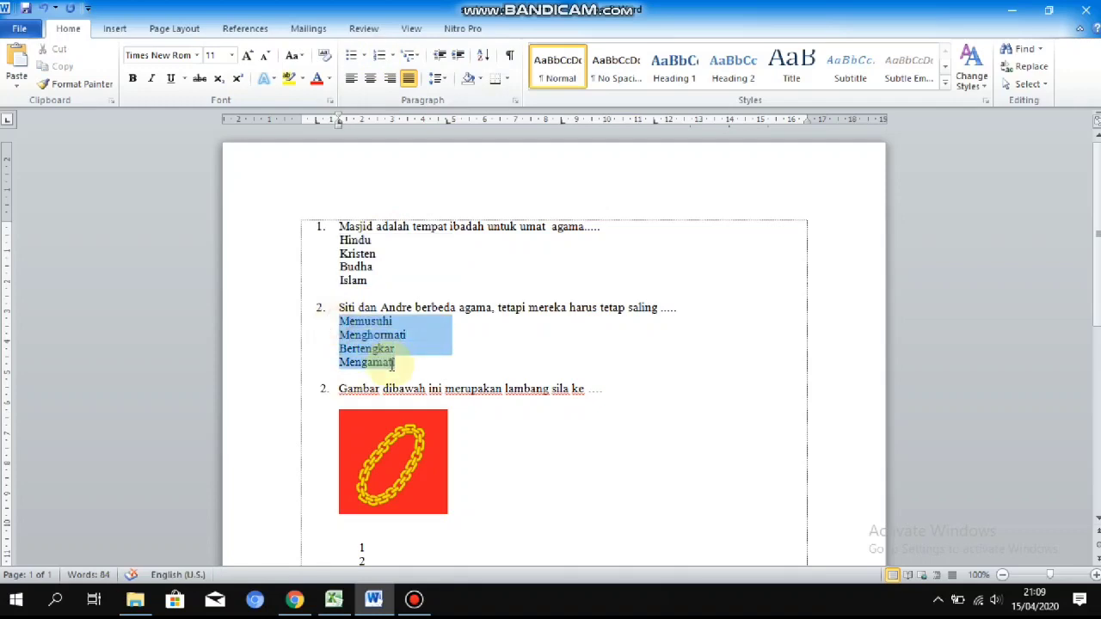
right_click(381, 339)
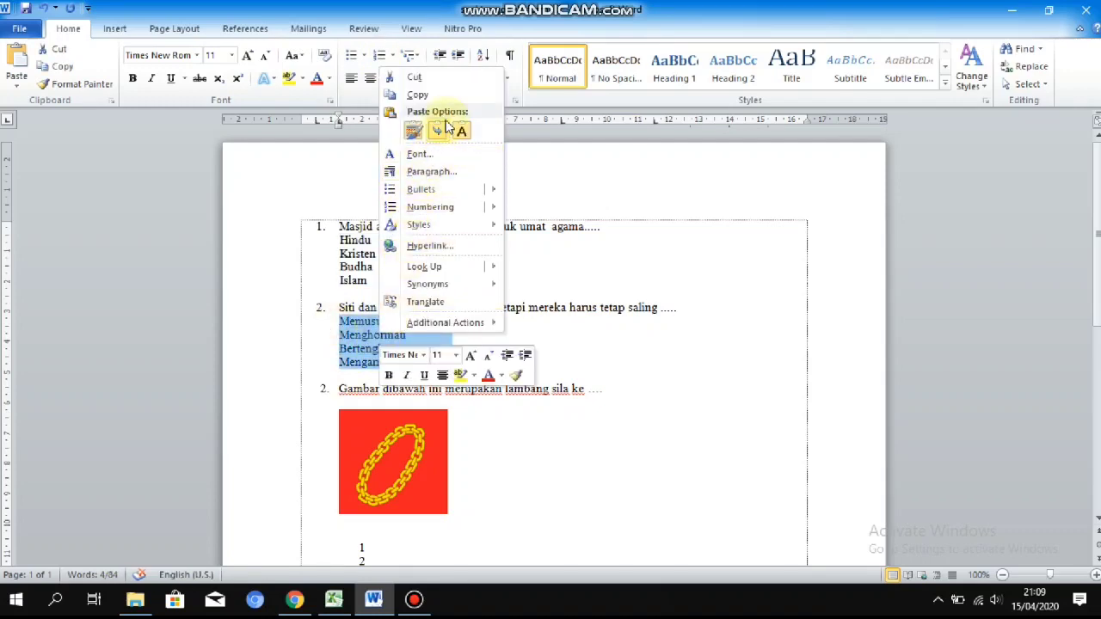
left_click(430, 94)
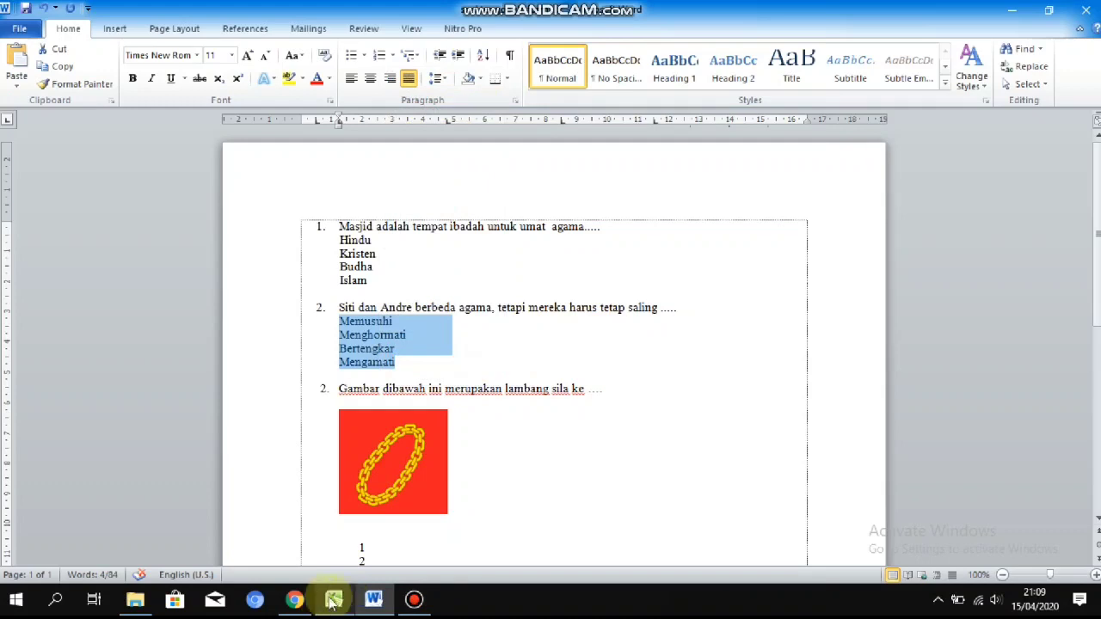
In Google Forms, replace "Opsi 1" of the "Siti dan Andre" question with the four copied answers as separate options.
left_click(294, 600)
left_click(326, 417)
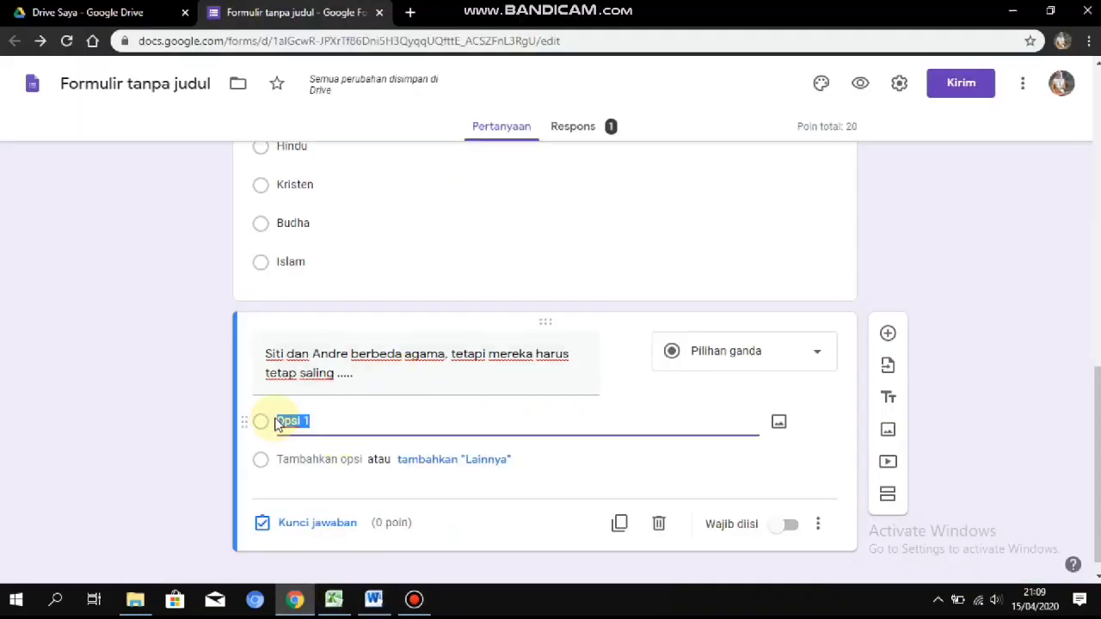
right_click(291, 416)
left_click(364, 245)
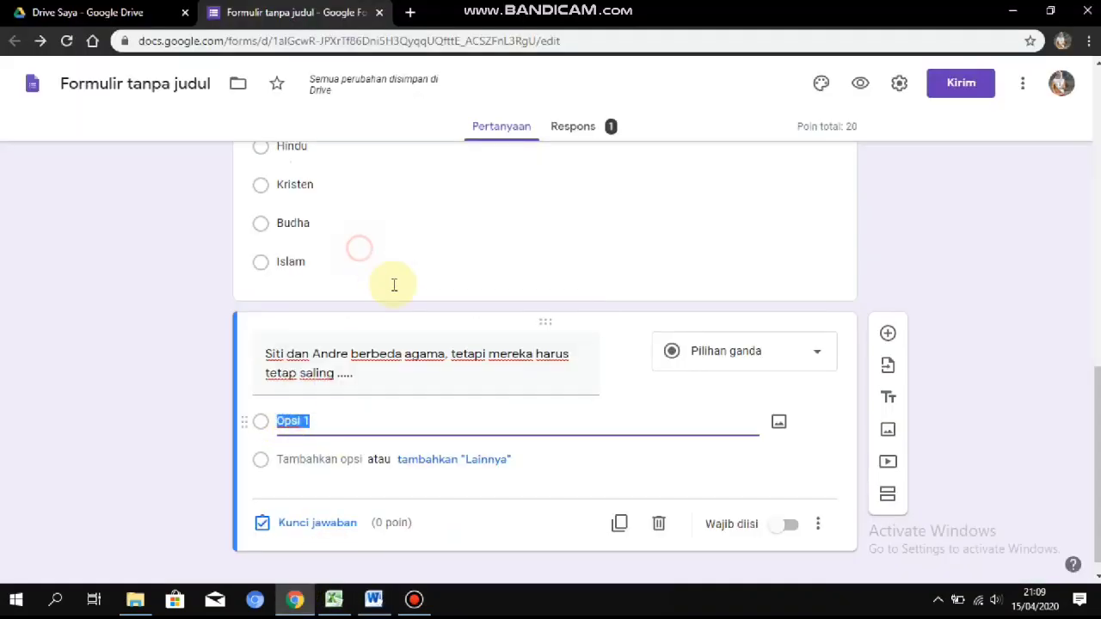
scroll(456, 474, "down", 2)
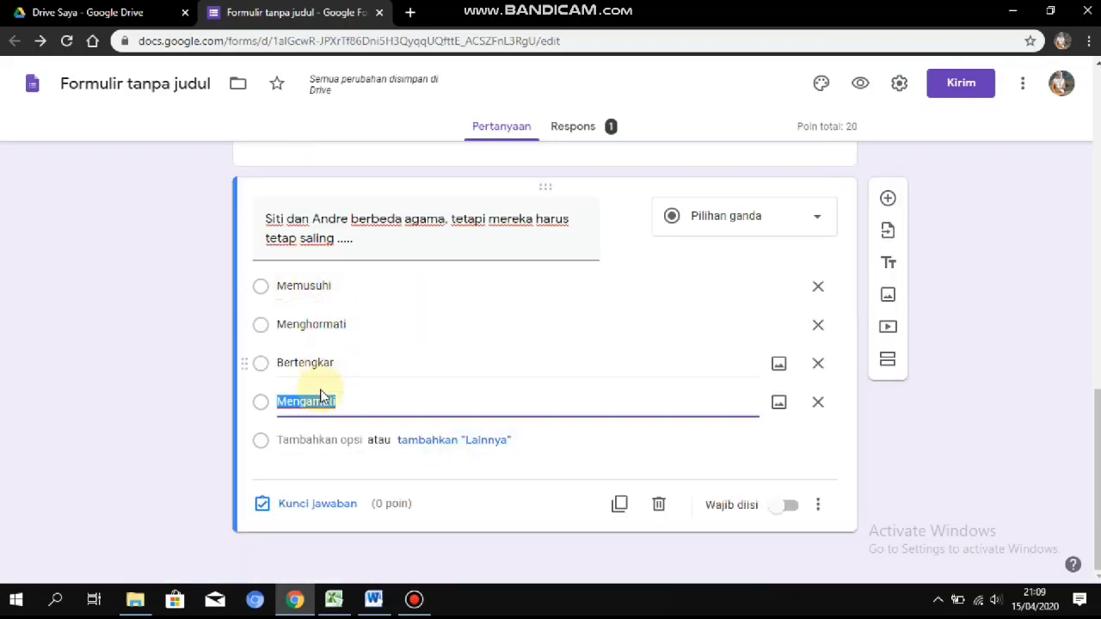
Set "Menghormati" as the question's correct answer worth 20 points and make the question required.
left_click(296, 505)
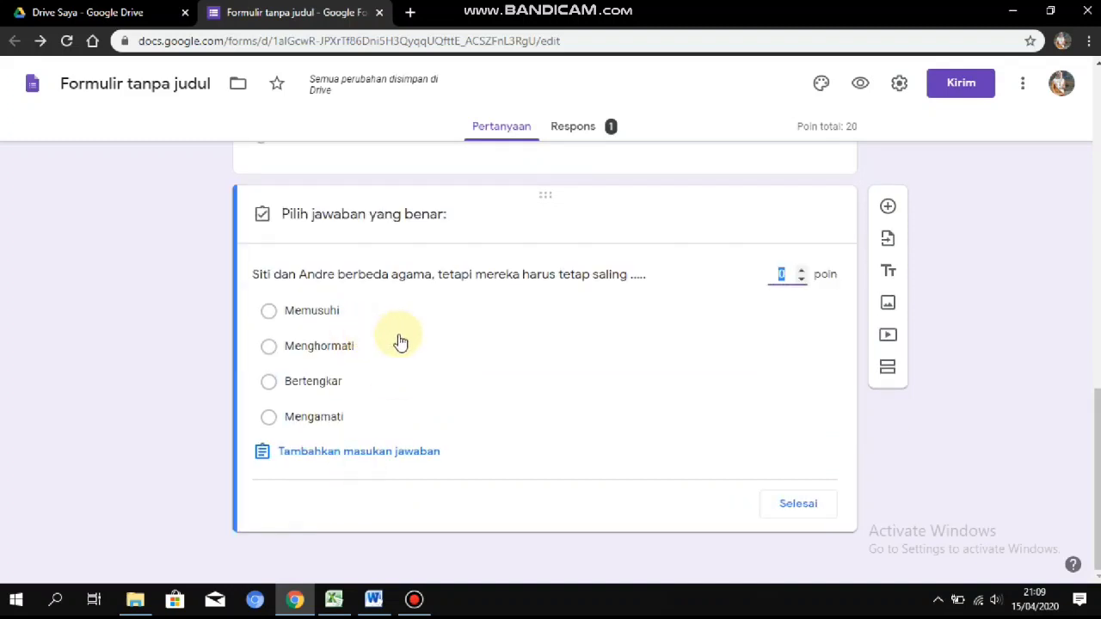
left_click(339, 348)
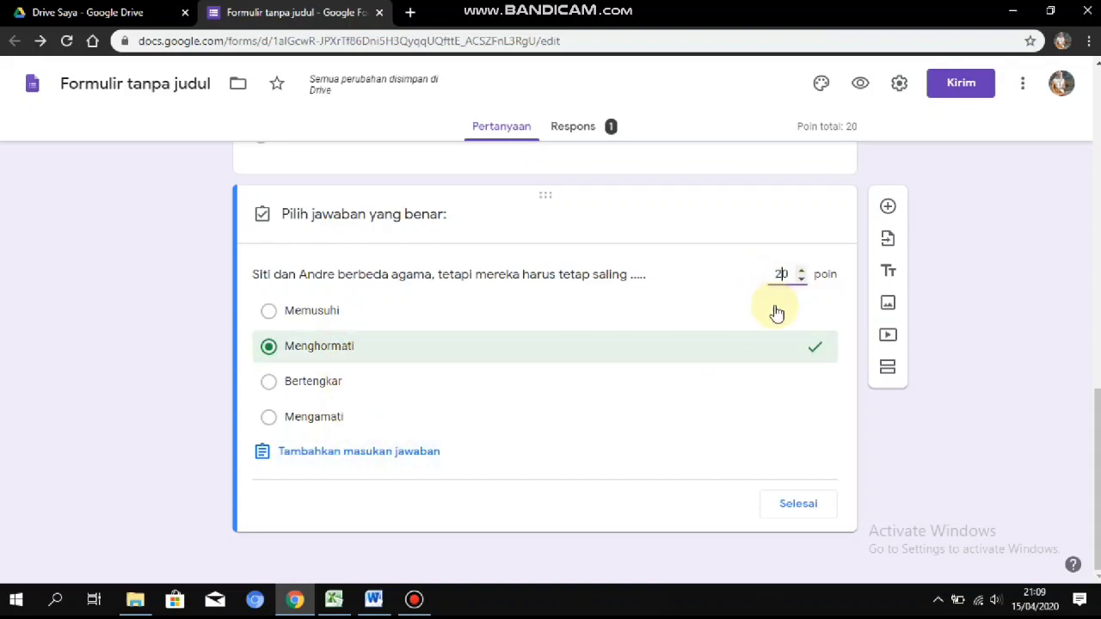
left_click(786, 505)
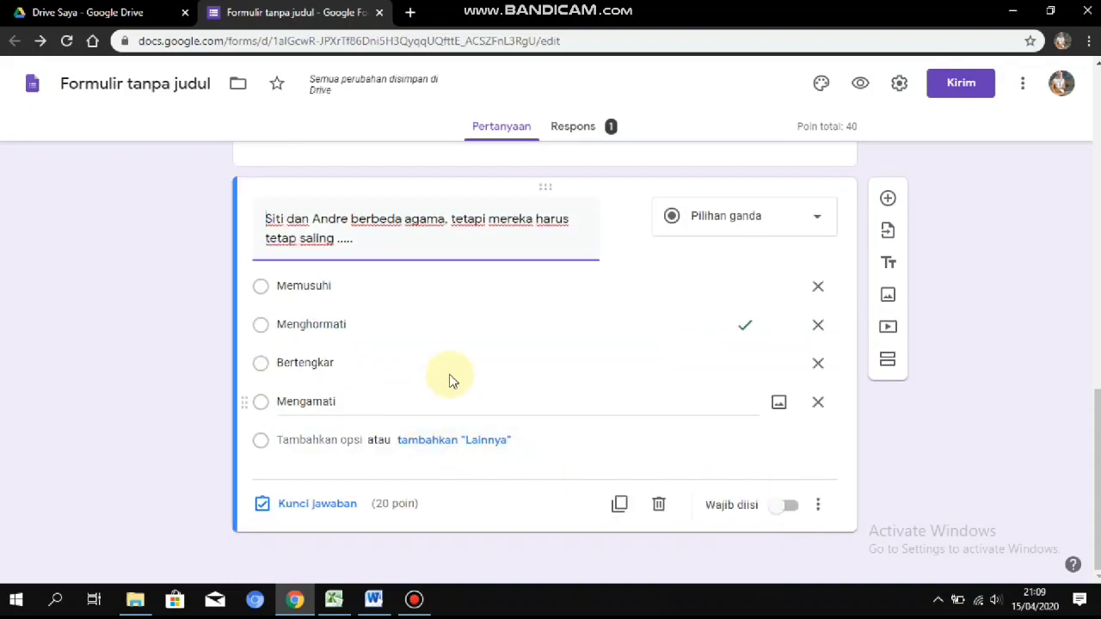
left_click(790, 504)
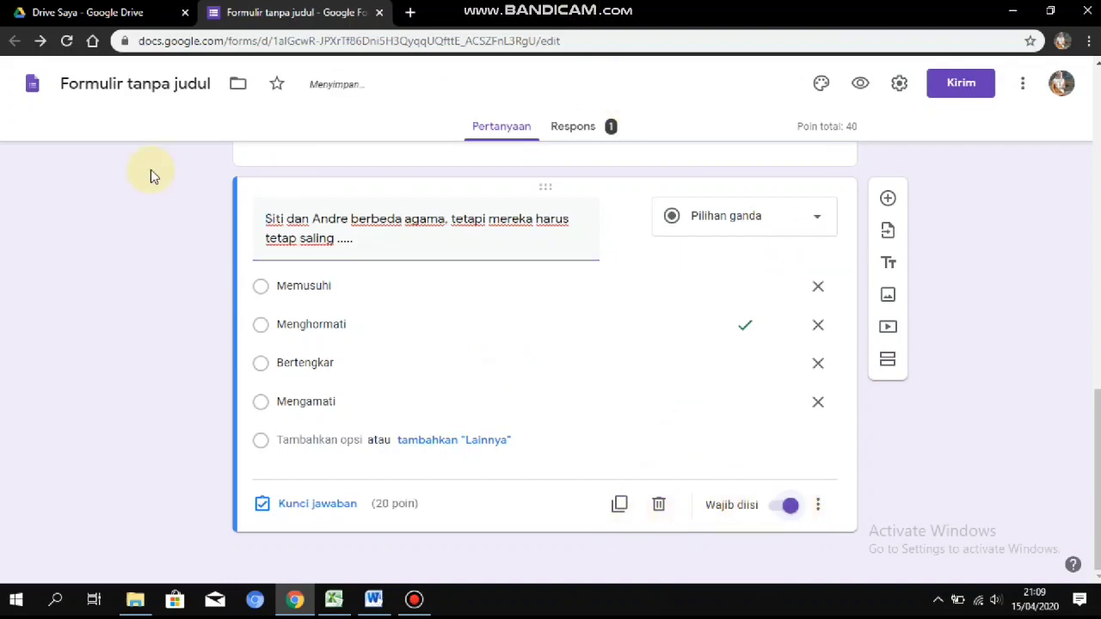
Prefix the "Siti dan Andre" question text with "2." and add a new empty question below it.
triple_click(266, 220)
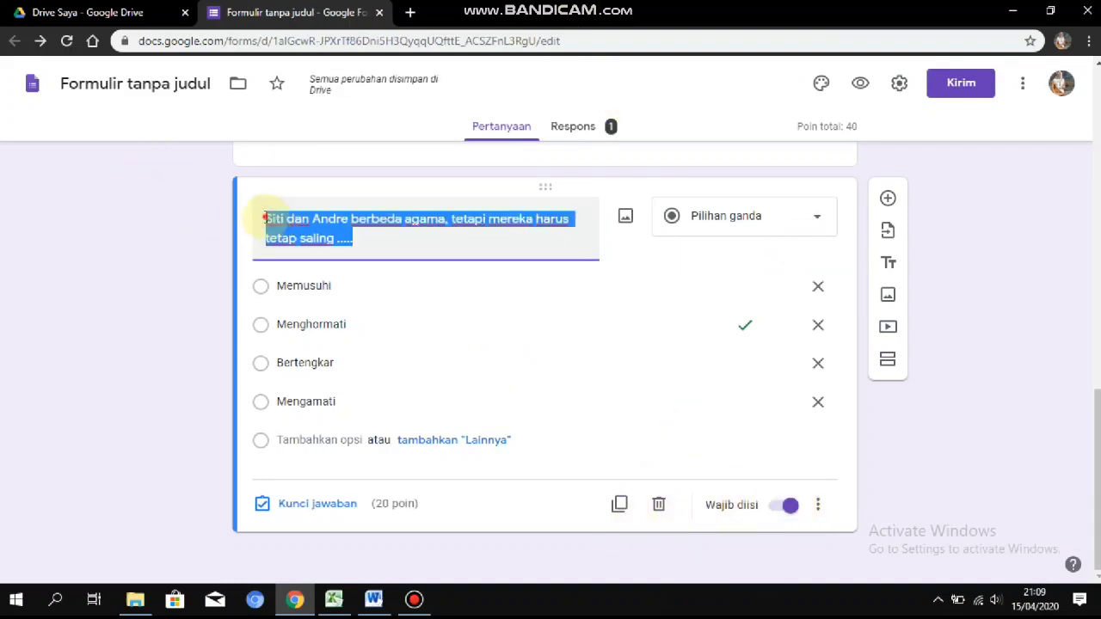
left_click(266, 220)
type("2.")
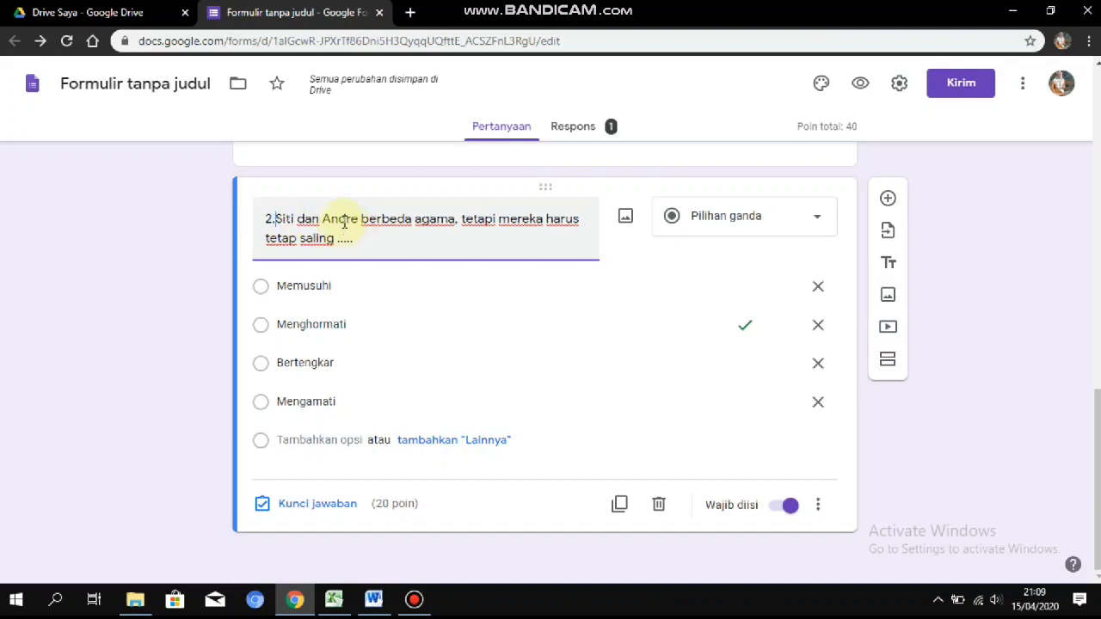
left_click(995, 428)
left_click(890, 197)
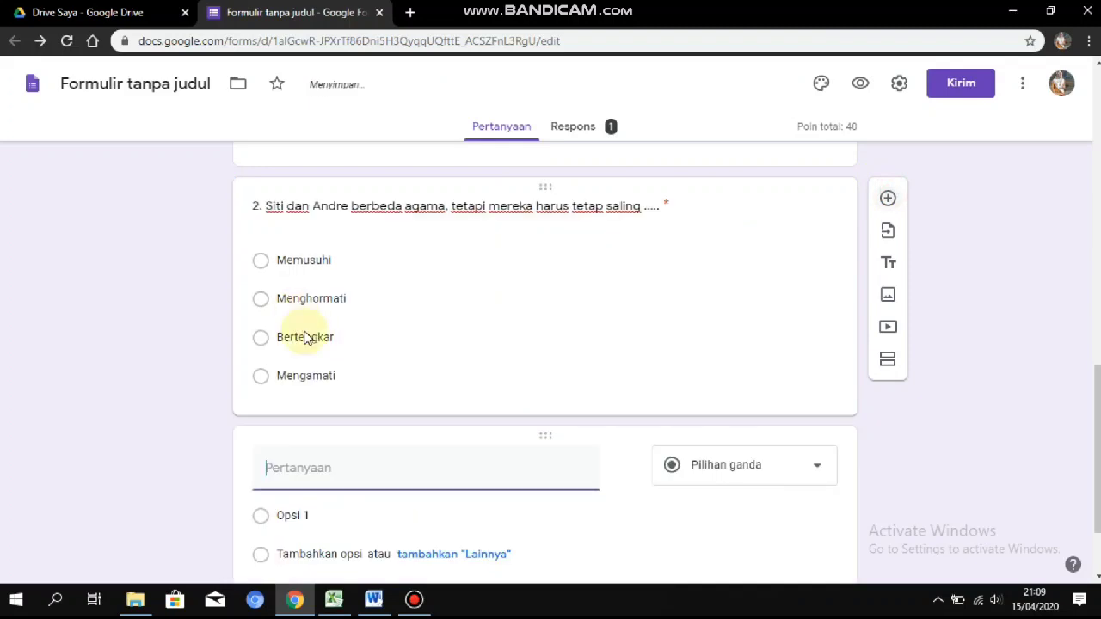
In the Word document, change the number of the "Gambar dibawah ini" question to "3.".
left_click(373, 600)
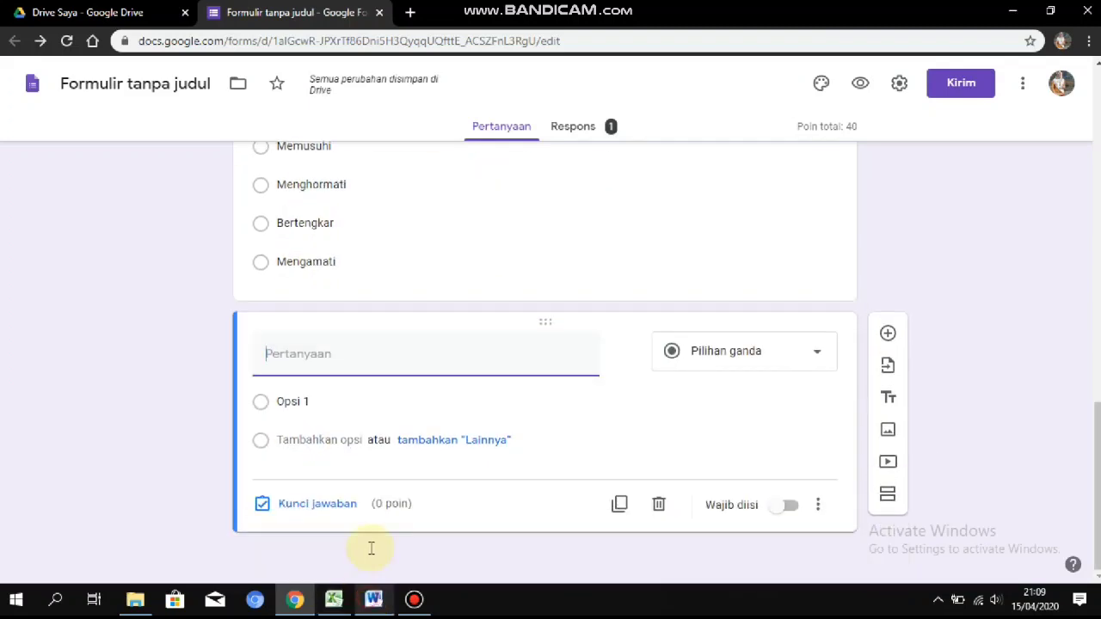
left_click(324, 388)
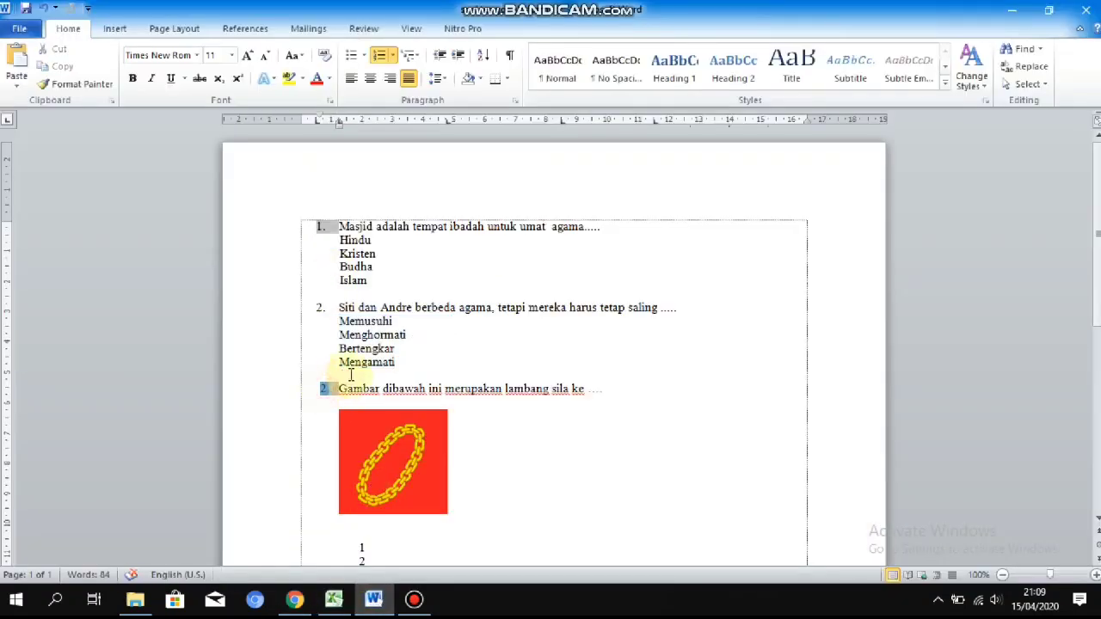
type("3")
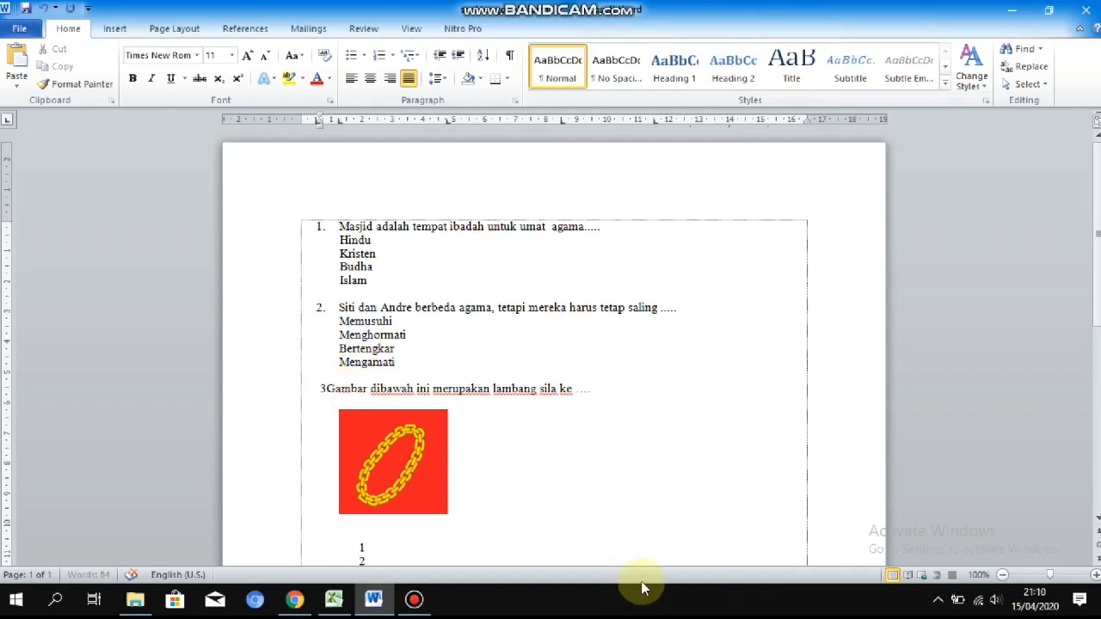
type(".")
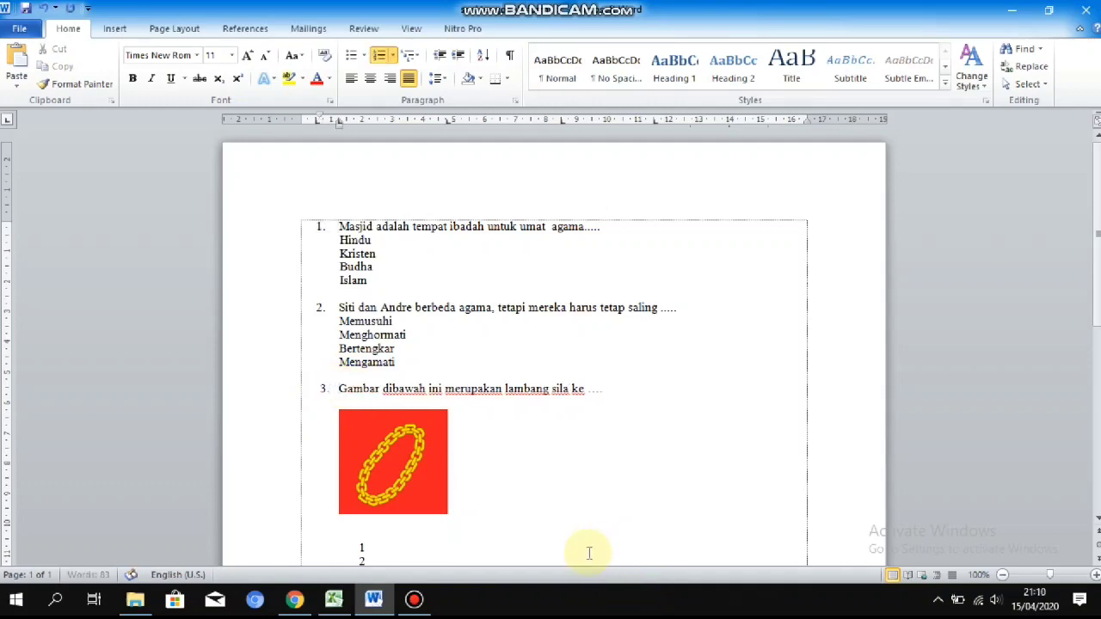
Copy the numbered question 3 sentence from Word and paste it into the empty question in Google Forms.
left_click_drag(319, 383, 609, 387)
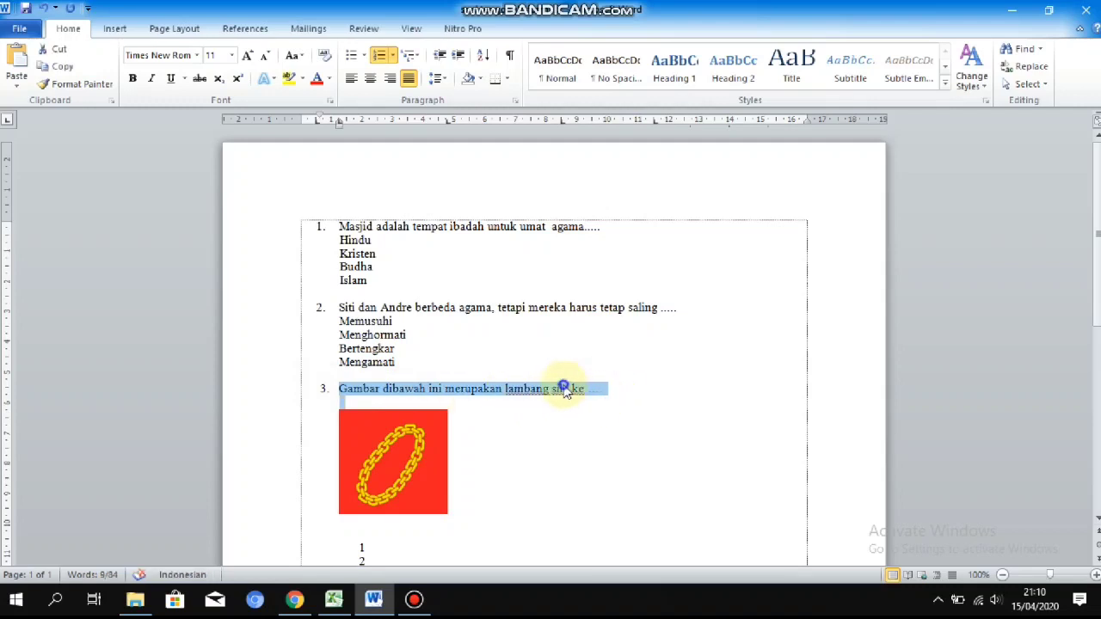
right_click(565, 391)
left_click(602, 55)
left_click(294, 599)
left_click(276, 352)
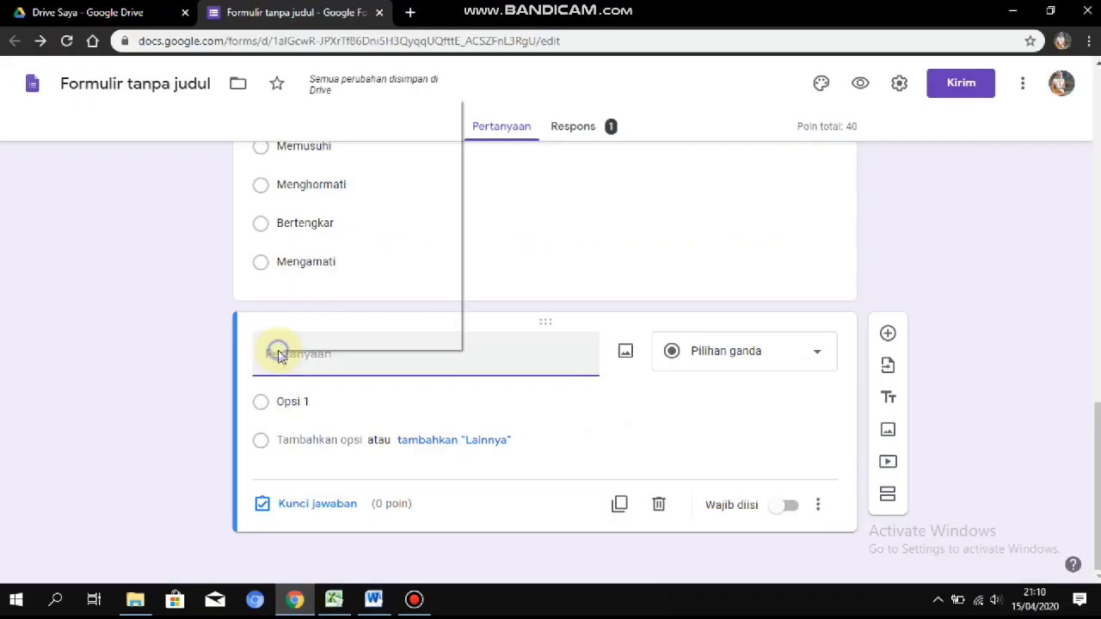
right_click(276, 351)
left_click(342, 222)
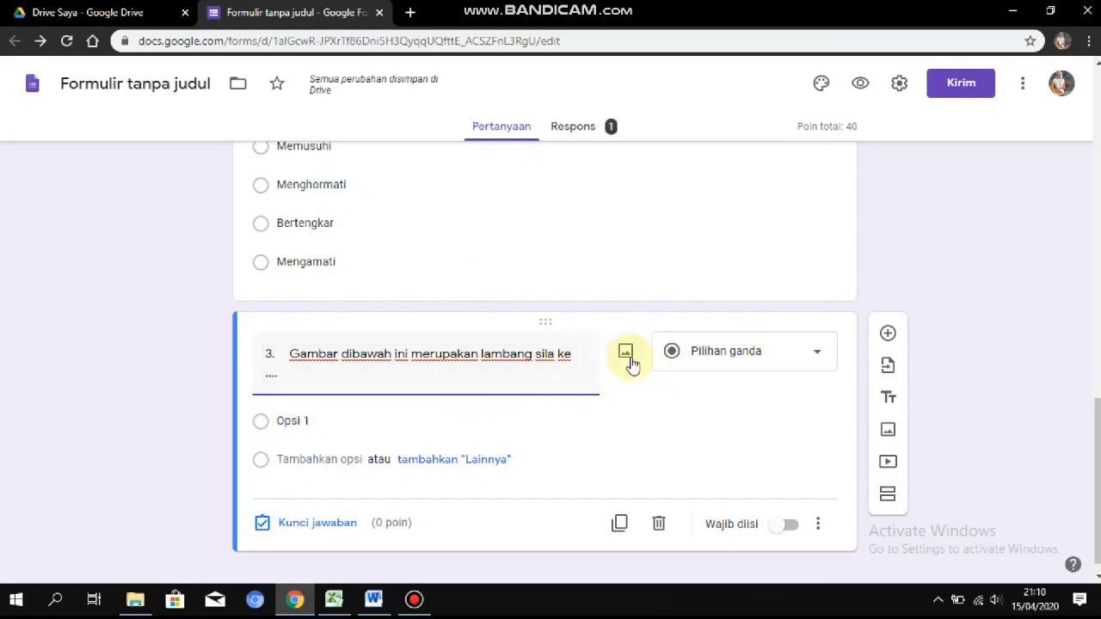
Insert the picture "Lambang-Sila-Kedua" from the "lain lain" folder into question 3.
left_click(626, 354)
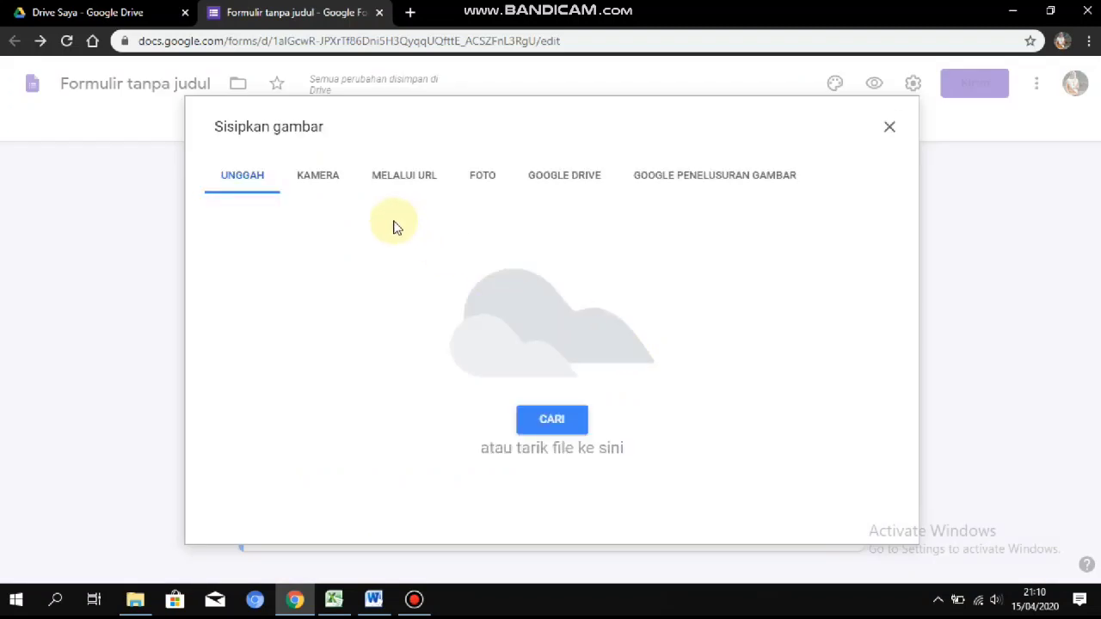
left_click(537, 430)
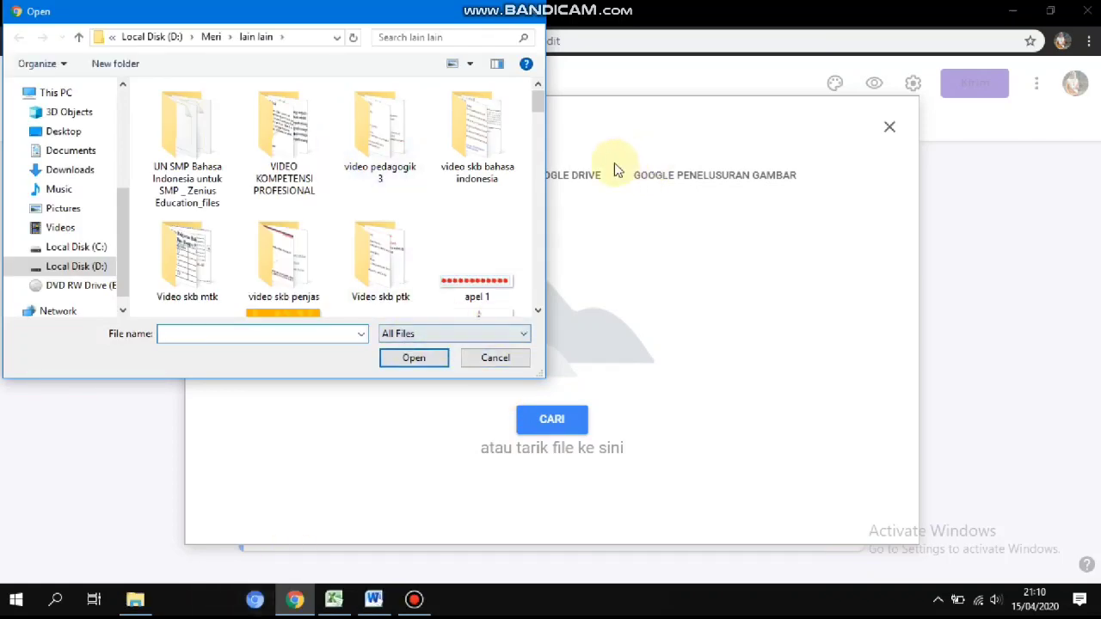
left_click_drag(533, 105, 537, 249)
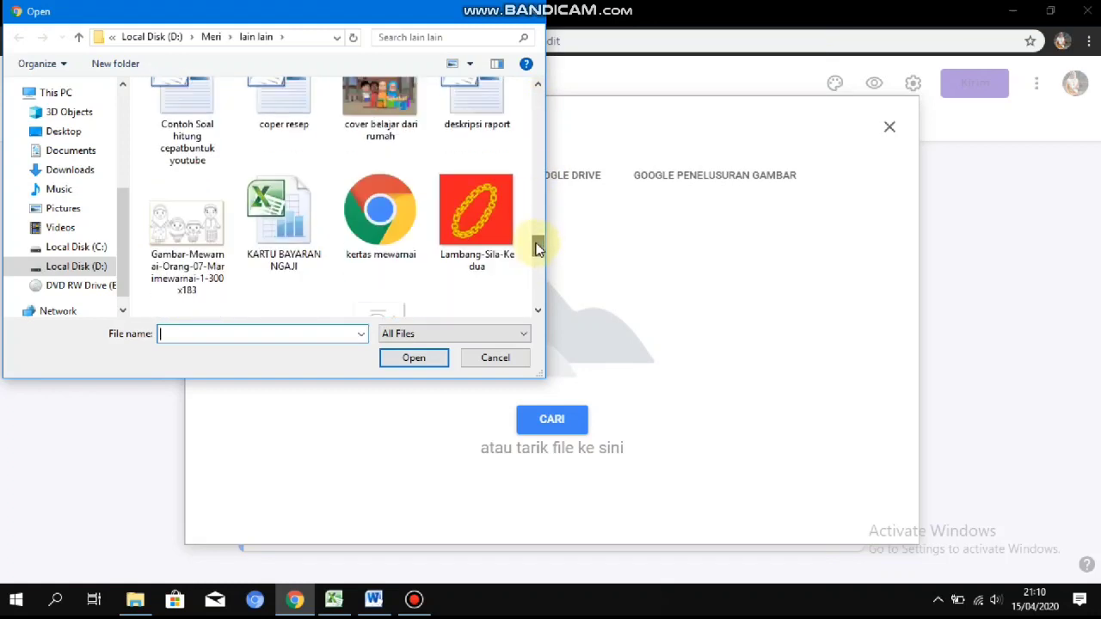
left_click(471, 249)
left_click(416, 358)
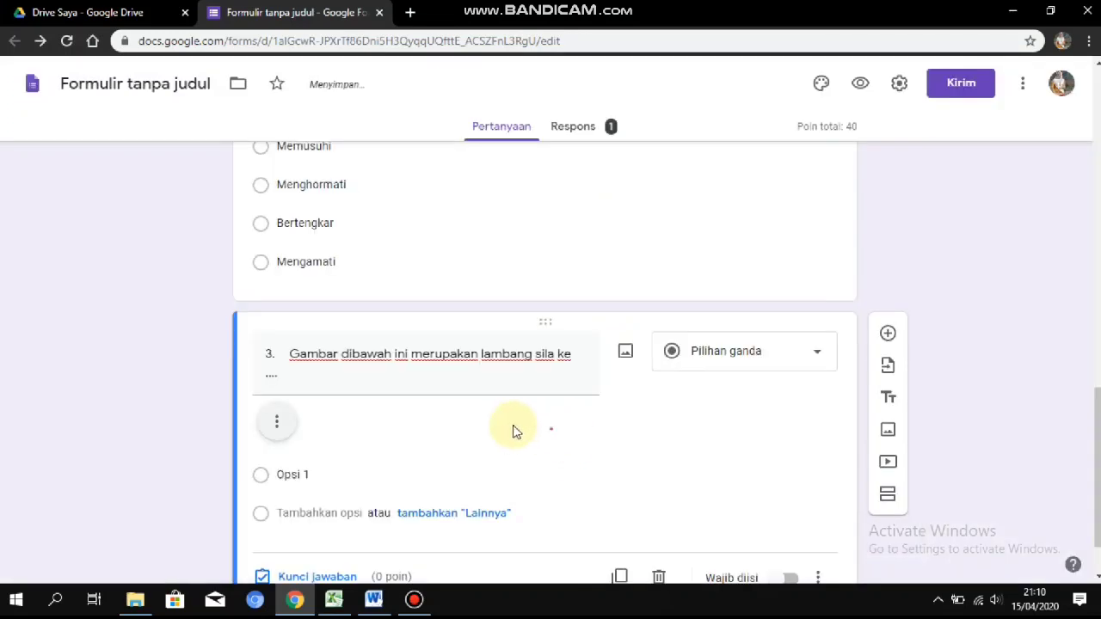
Shrink the chain picture in question 3 proportionally to about half its inserted width.
scroll(488, 422, "down", 3)
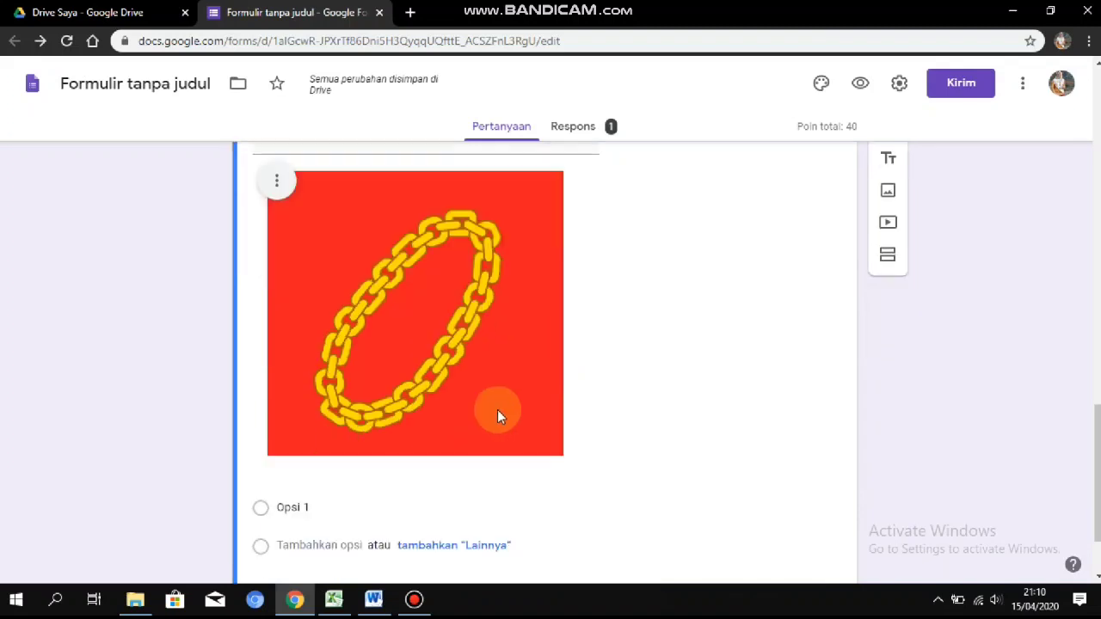
left_click(501, 409)
left_click_drag(563, 455, 503, 398)
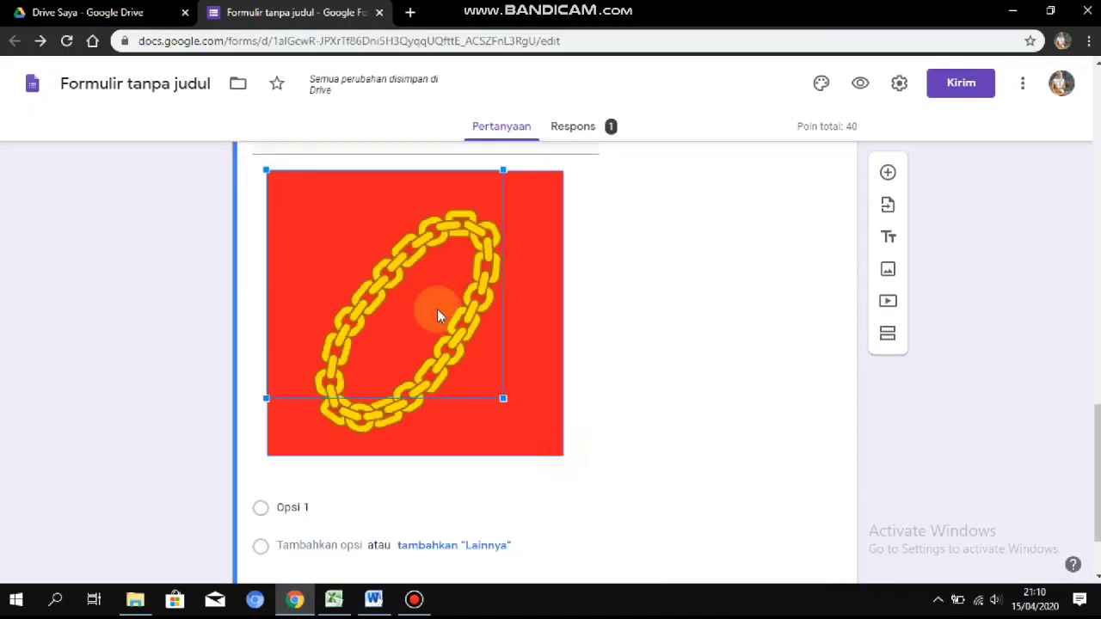
left_click_drag(394, 236, 396, 239)
left_click(511, 316)
Copy question 3's four answers, 1 to 4, from the Word document and return to question 3's "Opsi 1" in Google Forms.
left_click(317, 411)
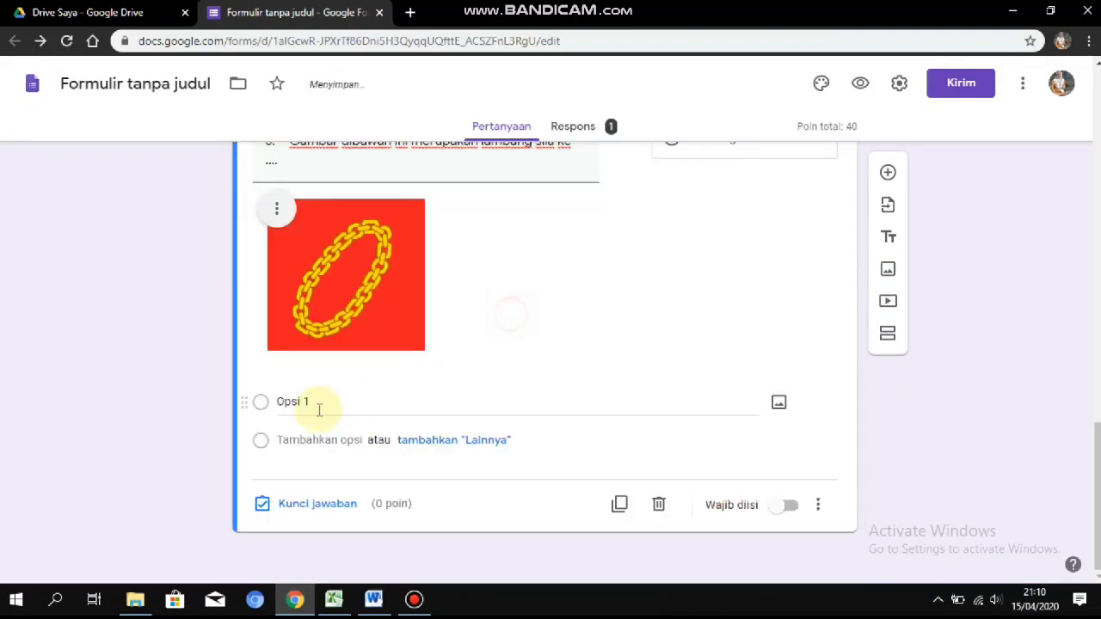
left_click(373, 599)
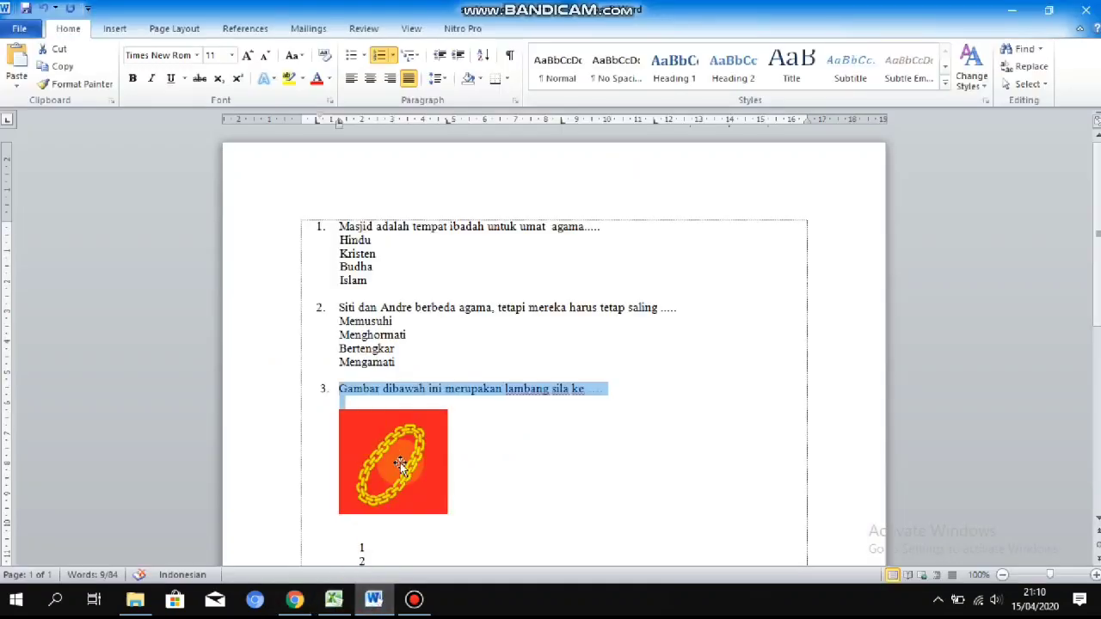
scroll(557, 416, "down", 3)
left_click_drag(362, 430, 375, 468)
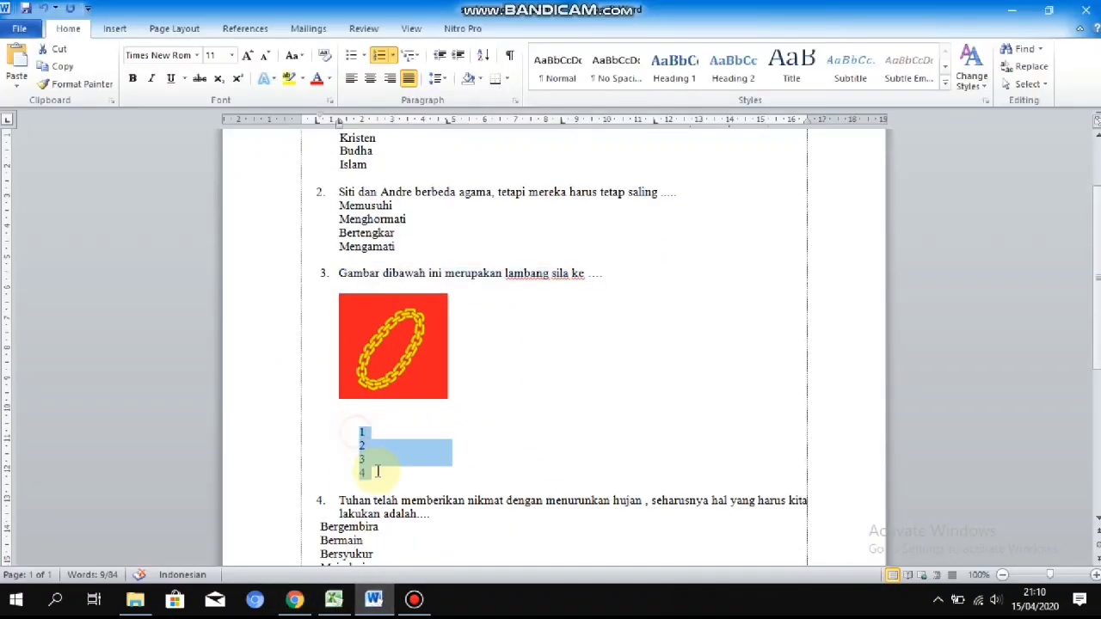
right_click(375, 458)
left_click(457, 223)
left_click(374, 599)
left_click(336, 602)
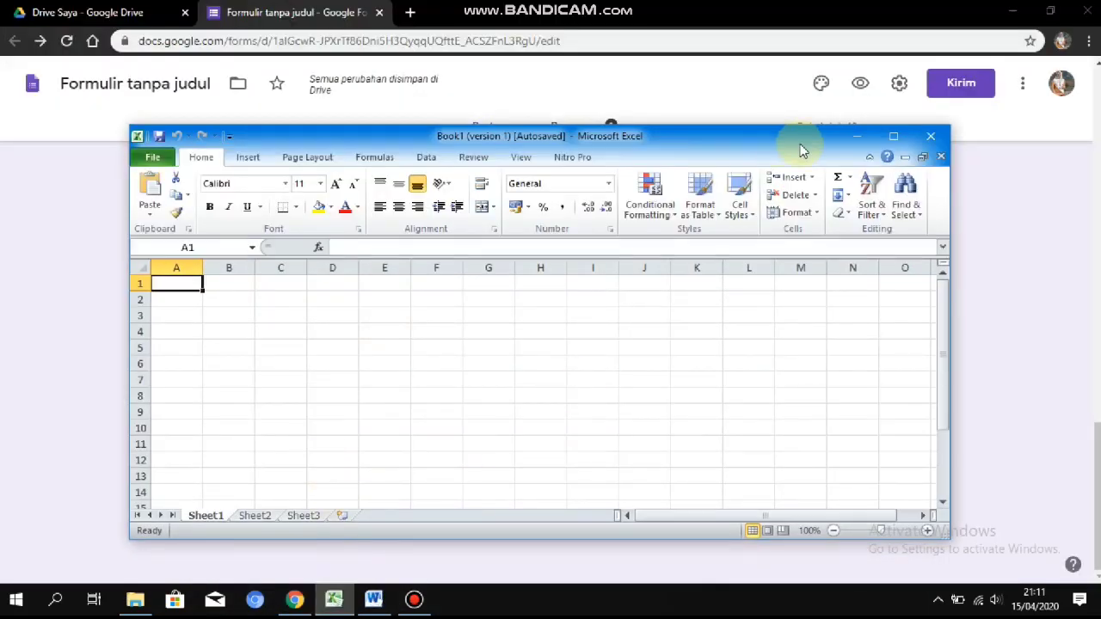
left_click(856, 136)
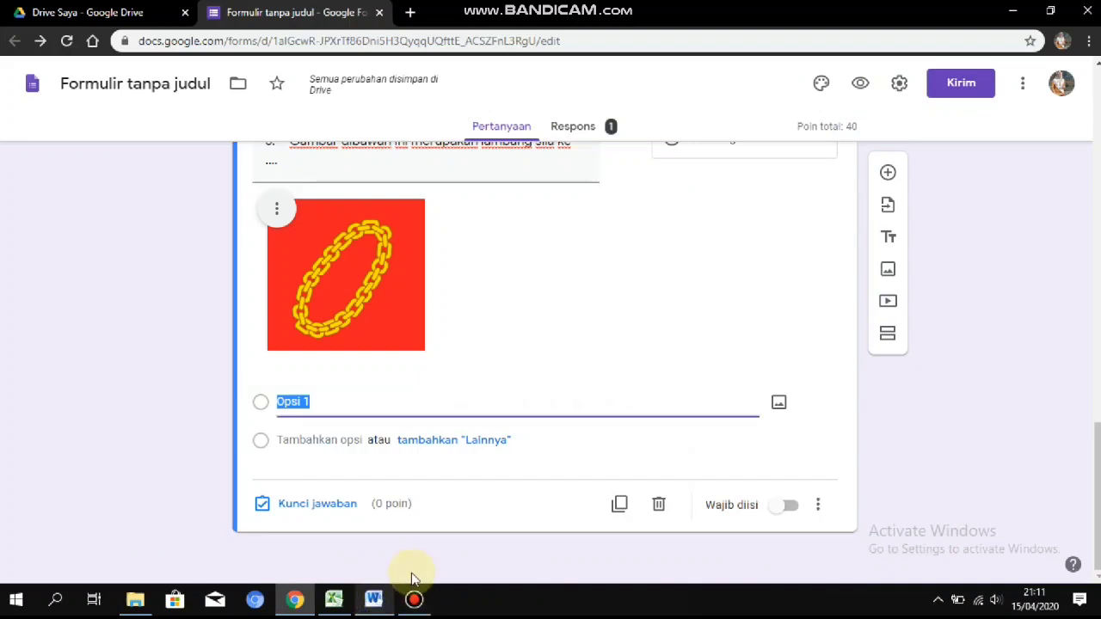
Paste the copied answers 1, 2, 3 and 4 as the options of question 3.
right_click(317, 402)
left_click(422, 221)
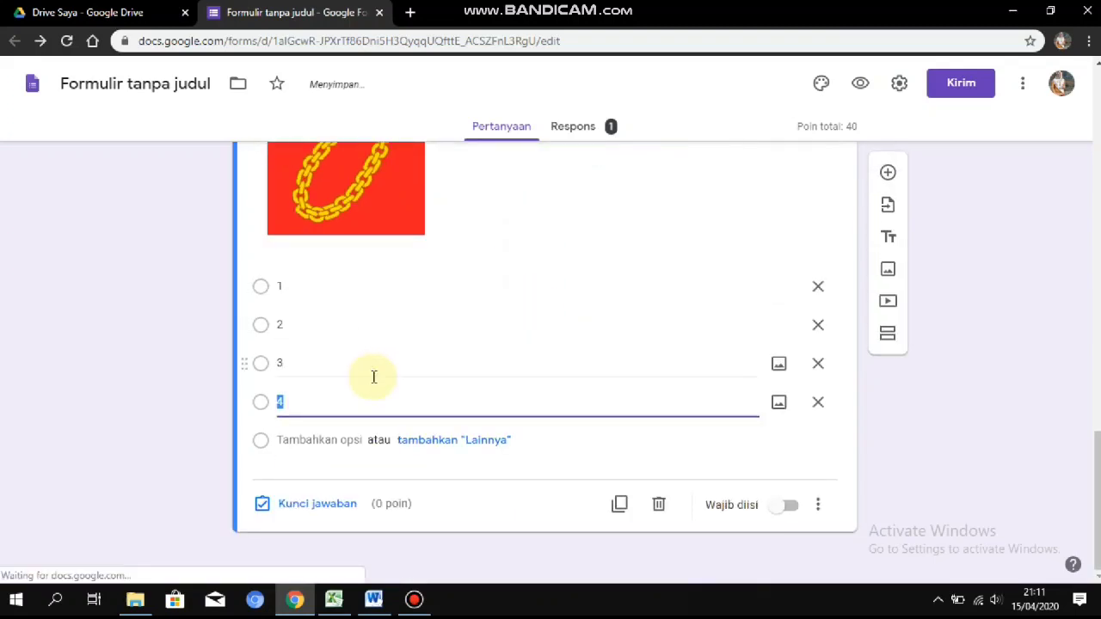
scroll(413, 322, "up", 2)
scroll(392, 413, "down", 2)
Set question 3's answer key to option 2 worth 20 points and make the question required.
left_click(309, 503)
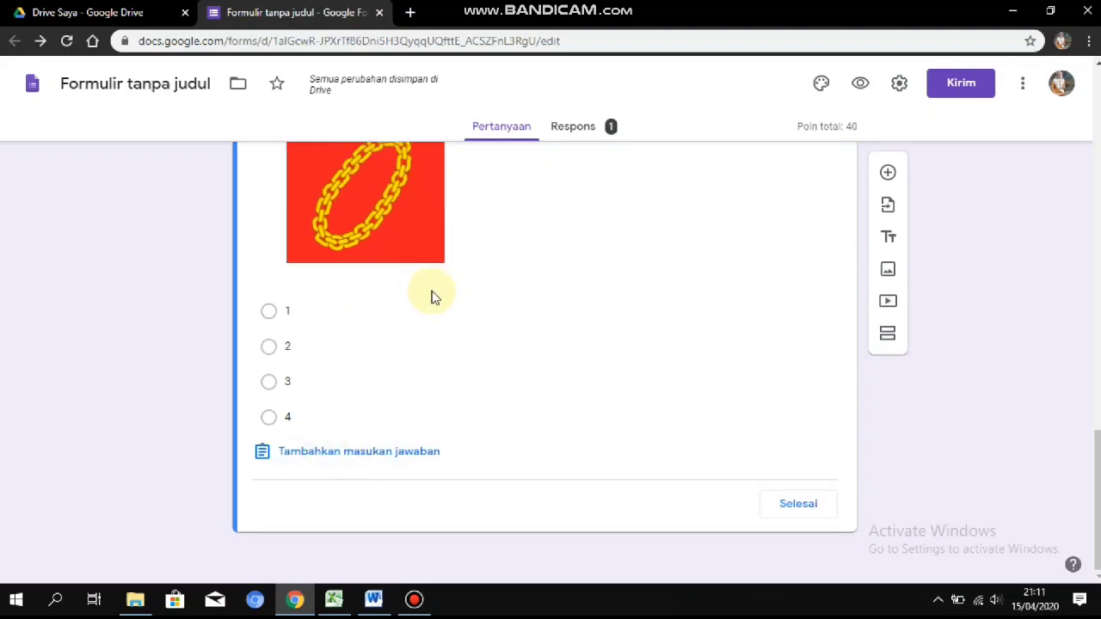
scroll(436, 362, "up", 3)
scroll(437, 362, "down", 2)
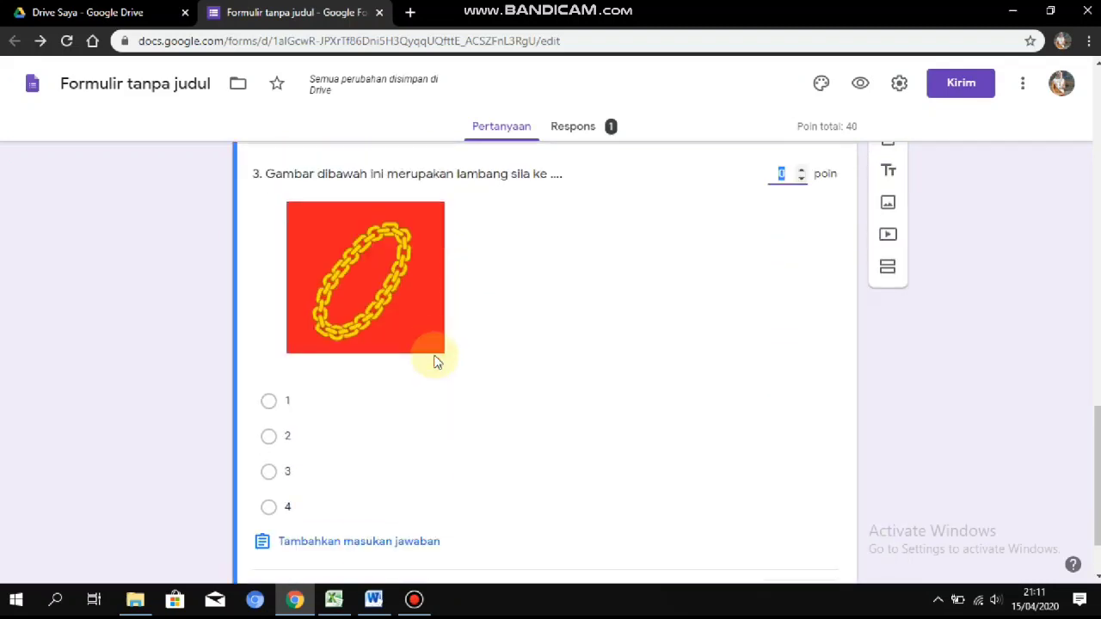
left_click(269, 428)
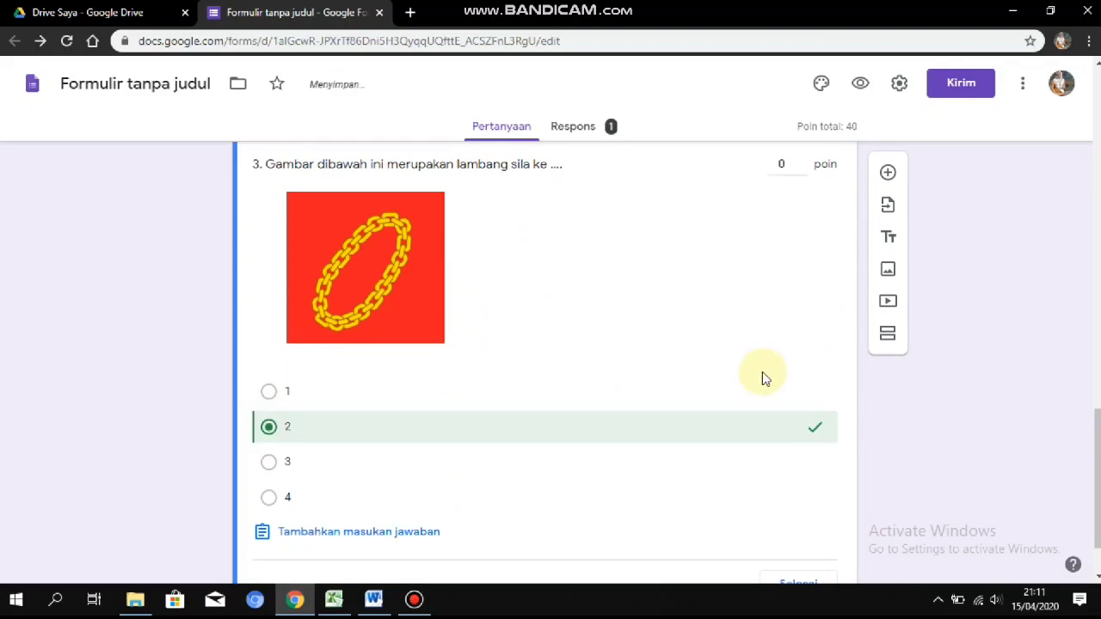
scroll(762, 376, "up", 3)
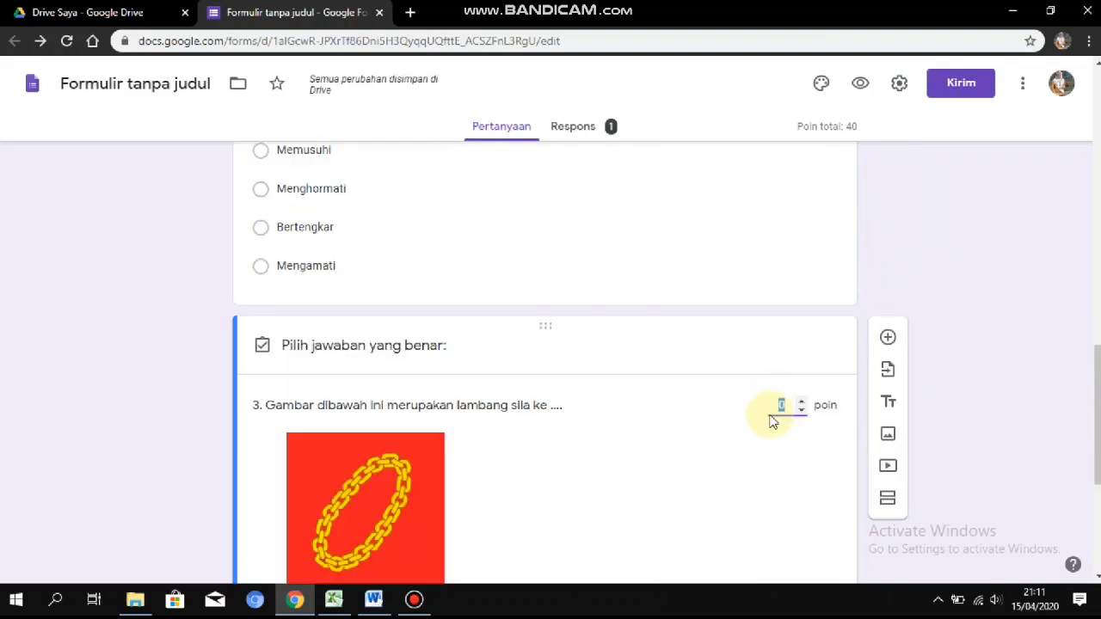
scroll(768, 405, "down", 4)
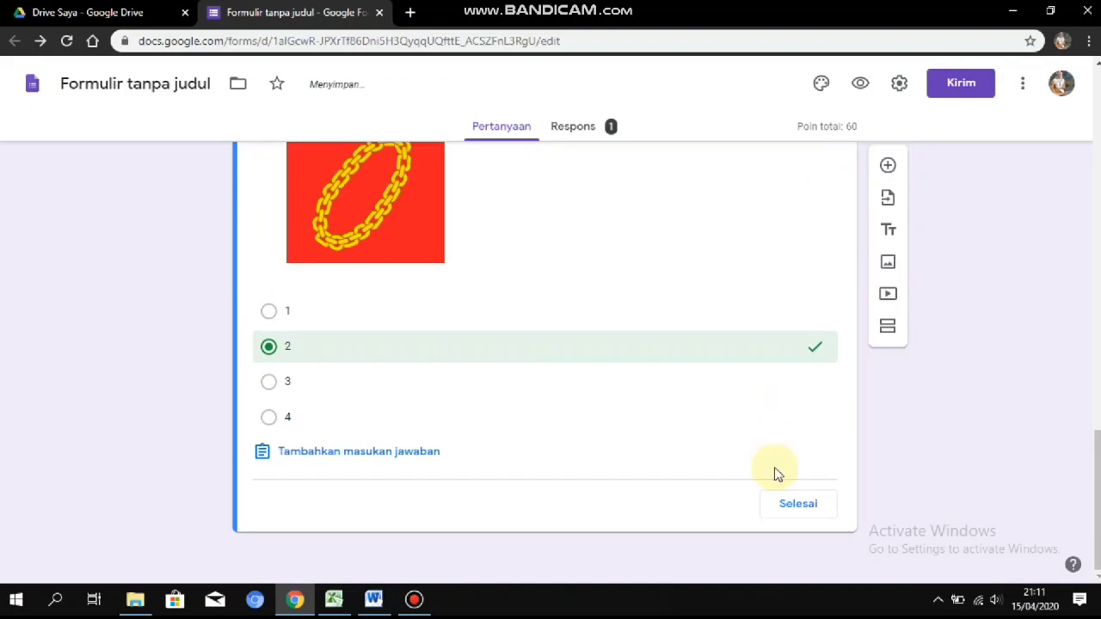
left_click(800, 505)
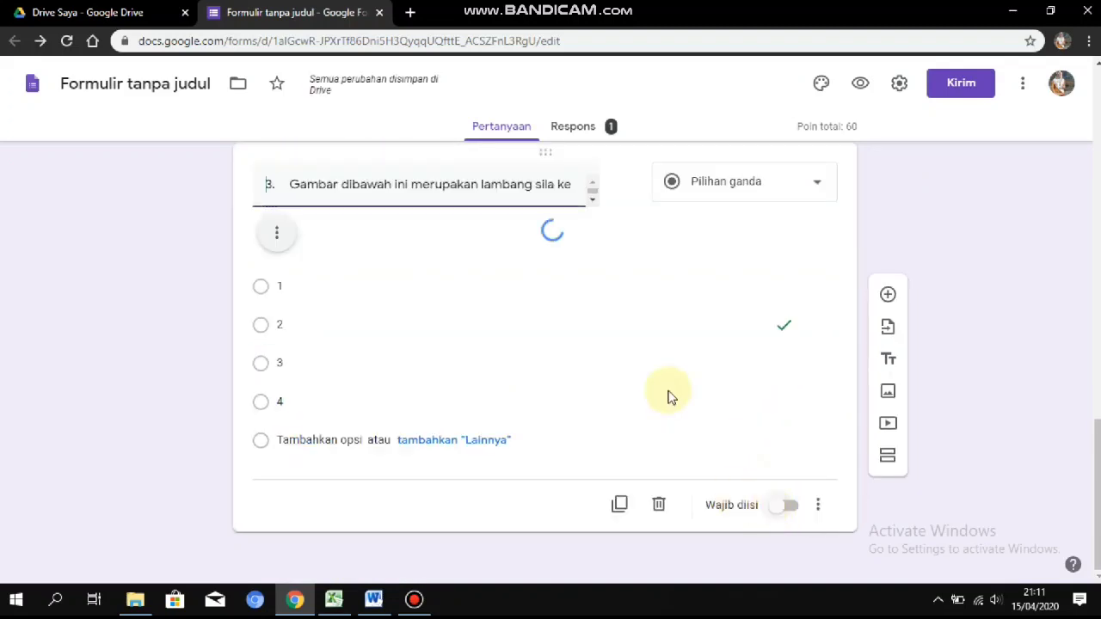
scroll(740, 453, "down", 2)
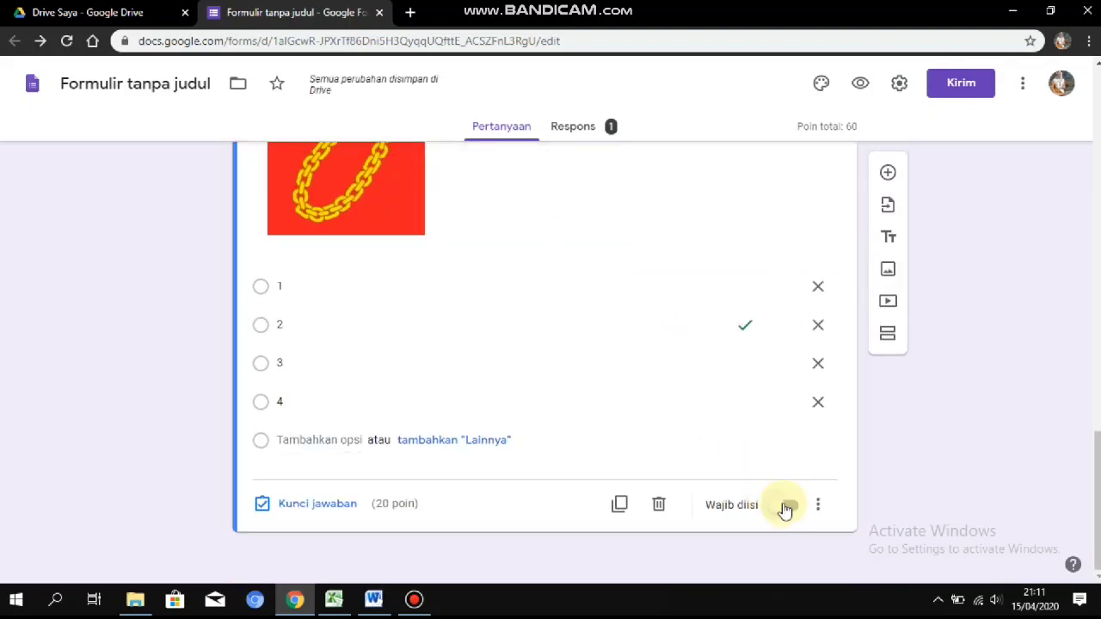
left_click(731, 509)
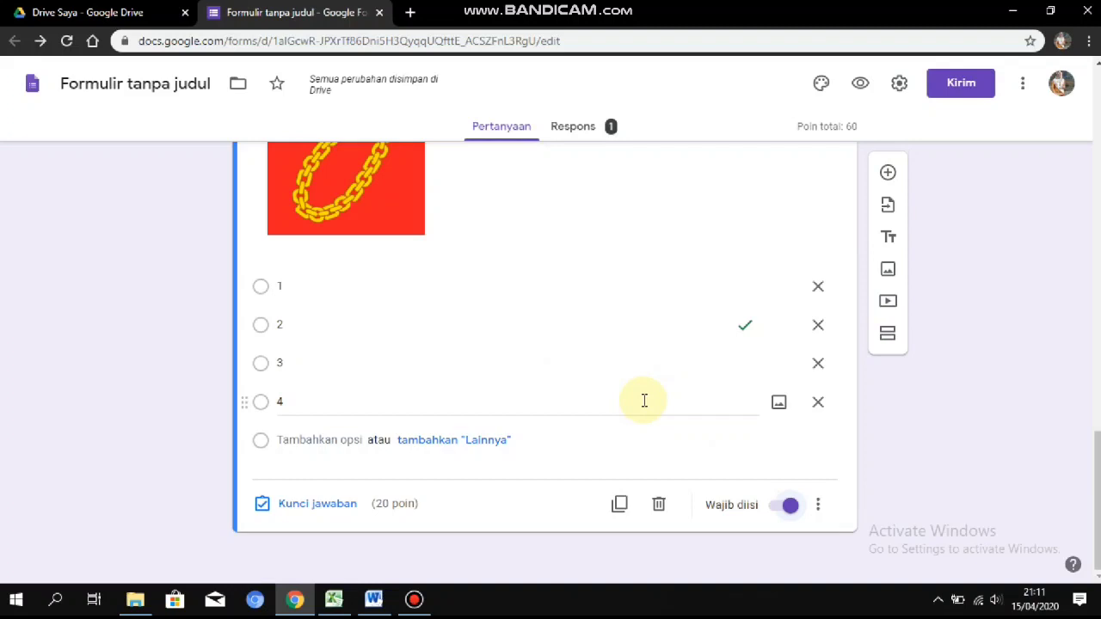
Copy the question 4 sentence from Word, paste it into a new Google Forms question and number it "4.".
left_click(373, 599)
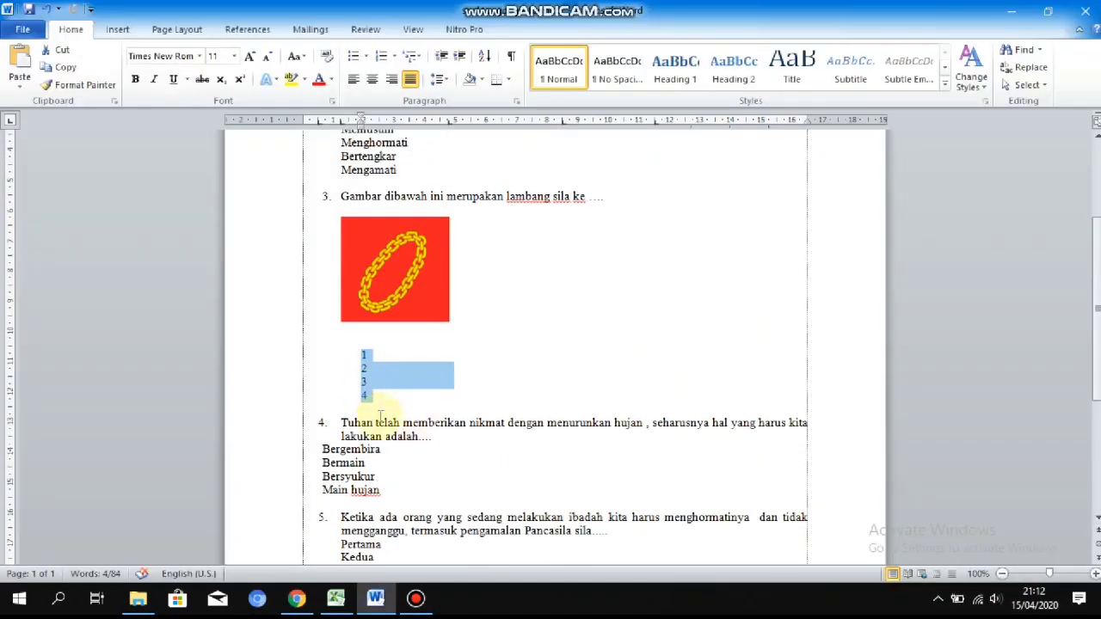
left_click_drag(343, 424, 435, 438)
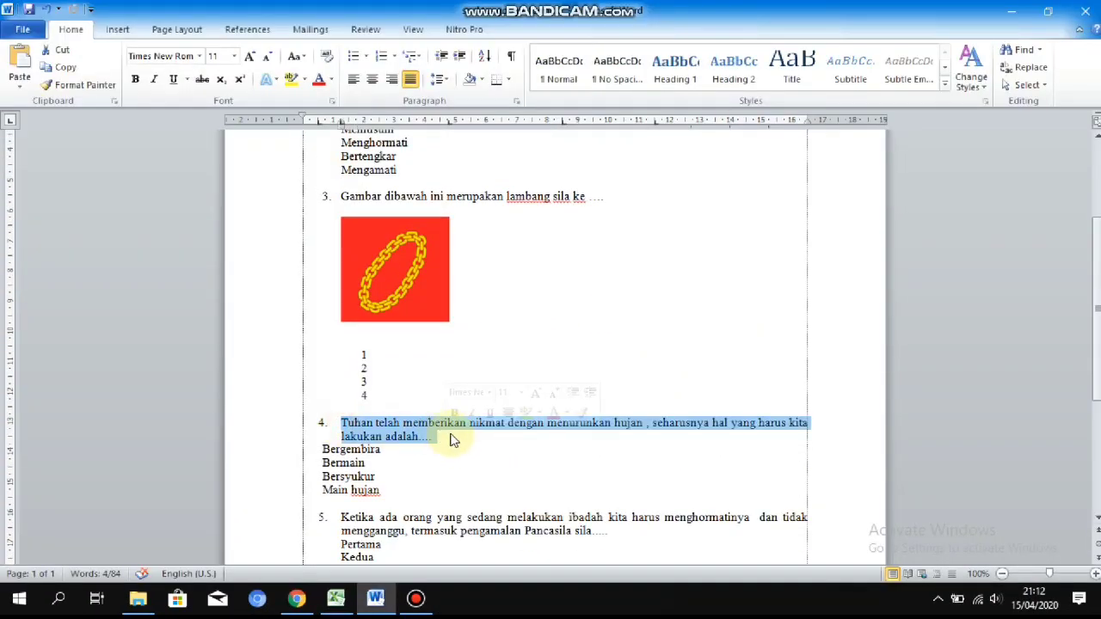
left_click(296, 600)
left_click(314, 353)
right_click(314, 346)
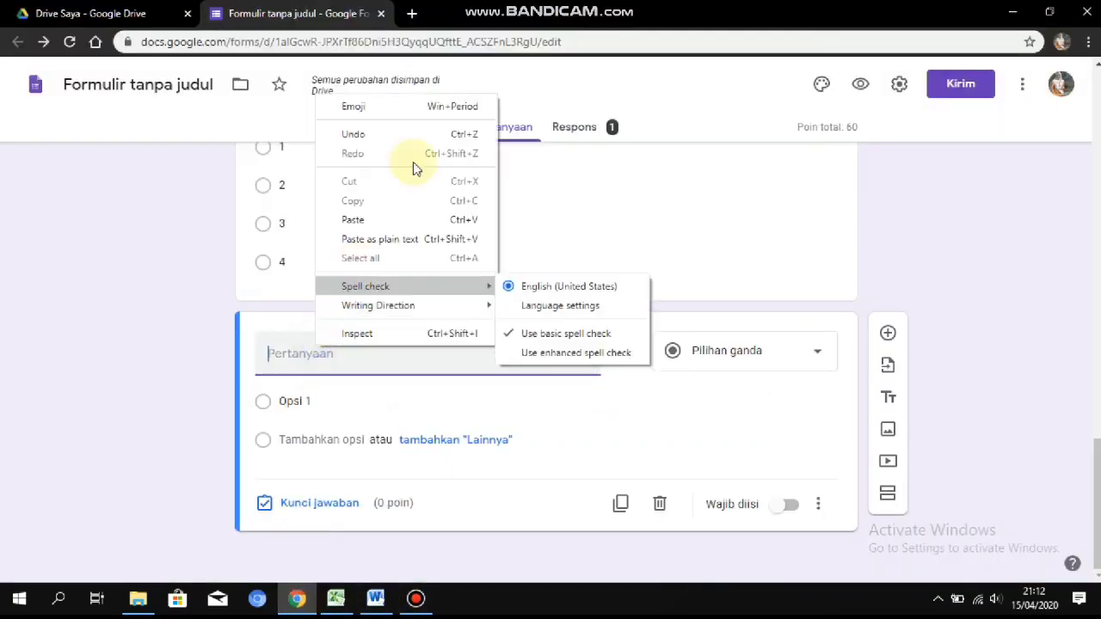
left_click(392, 218)
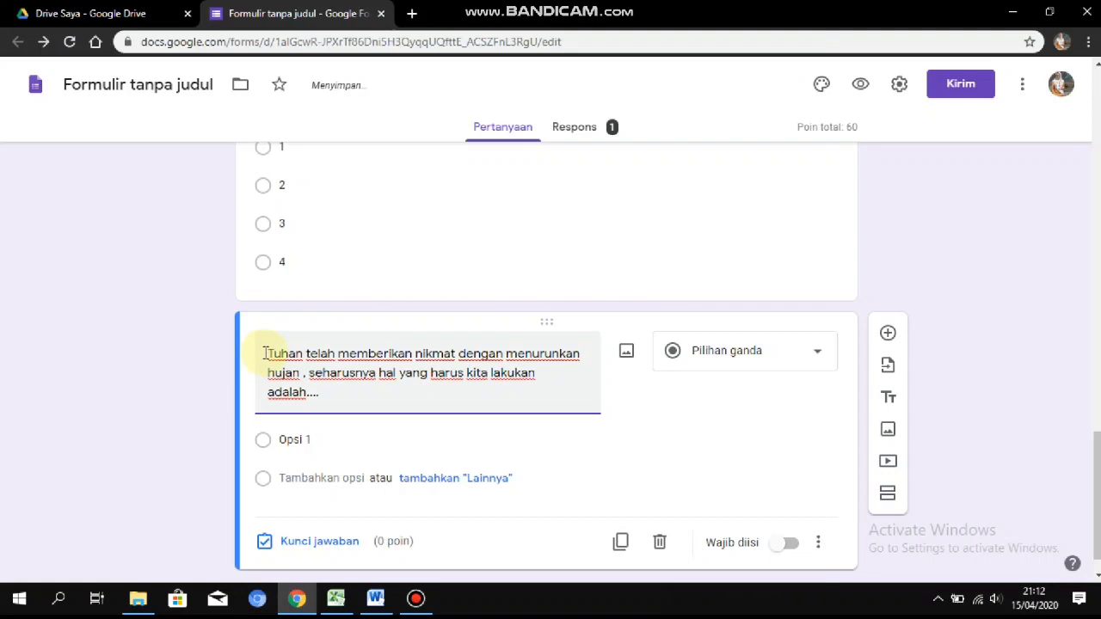
type("4")
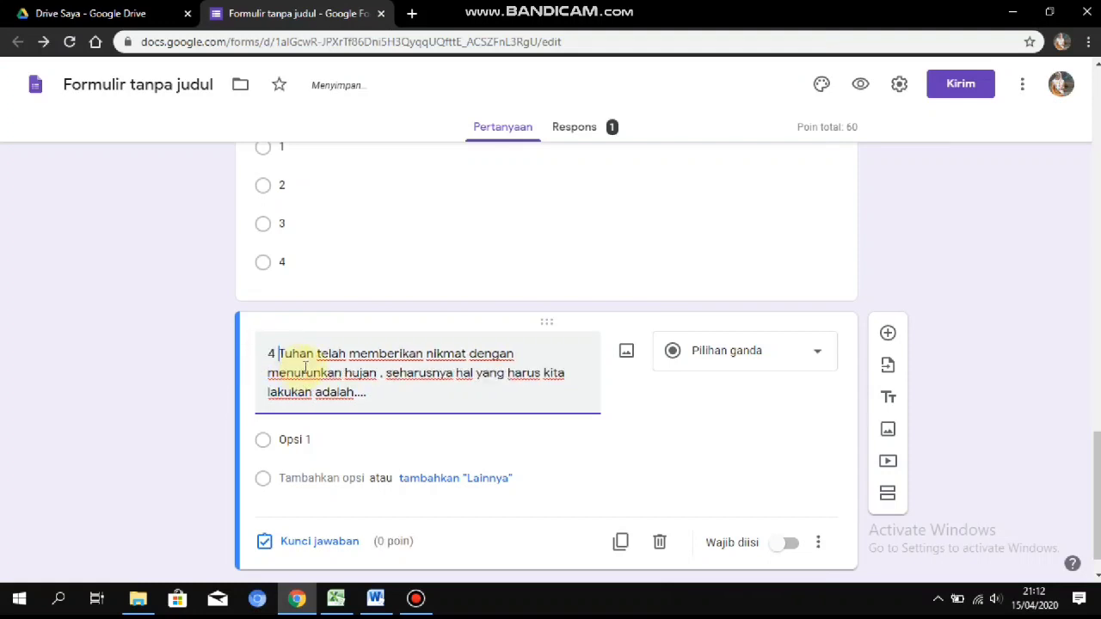
key("BackSpace")
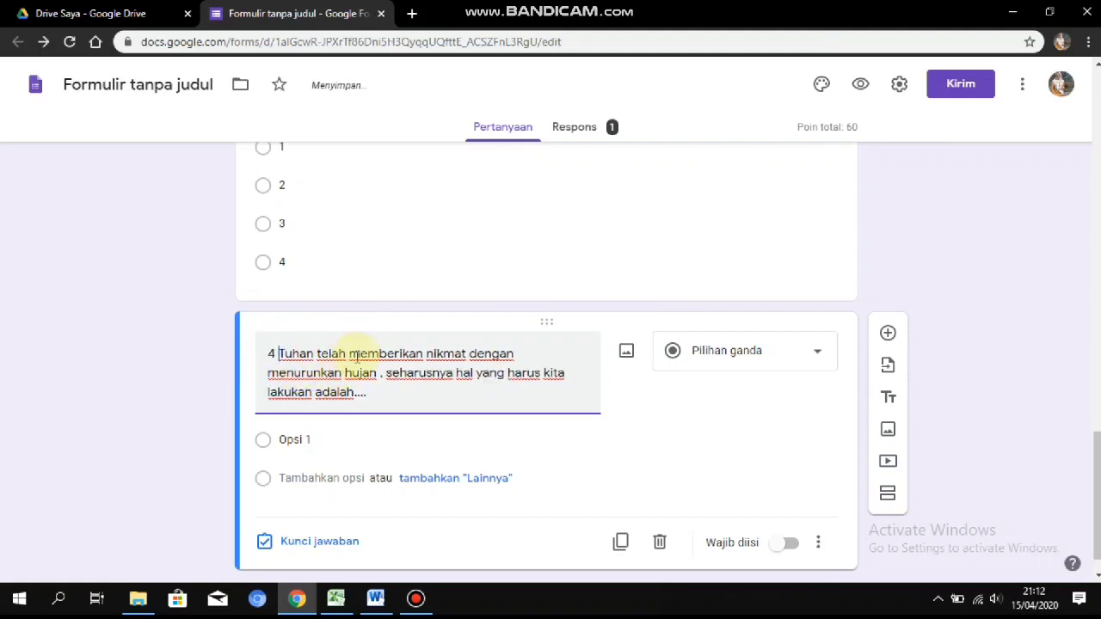
type(".")
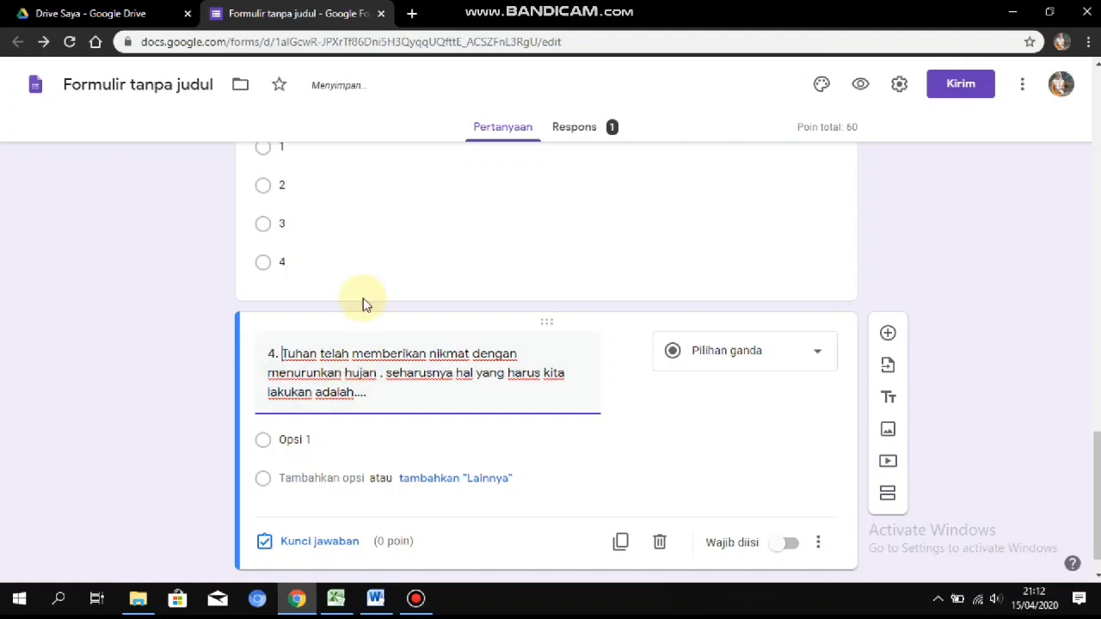
Copy question 4's four answers, Bergembira to Main hujan, from the Word document.
left_click(328, 443)
left_click(377, 601)
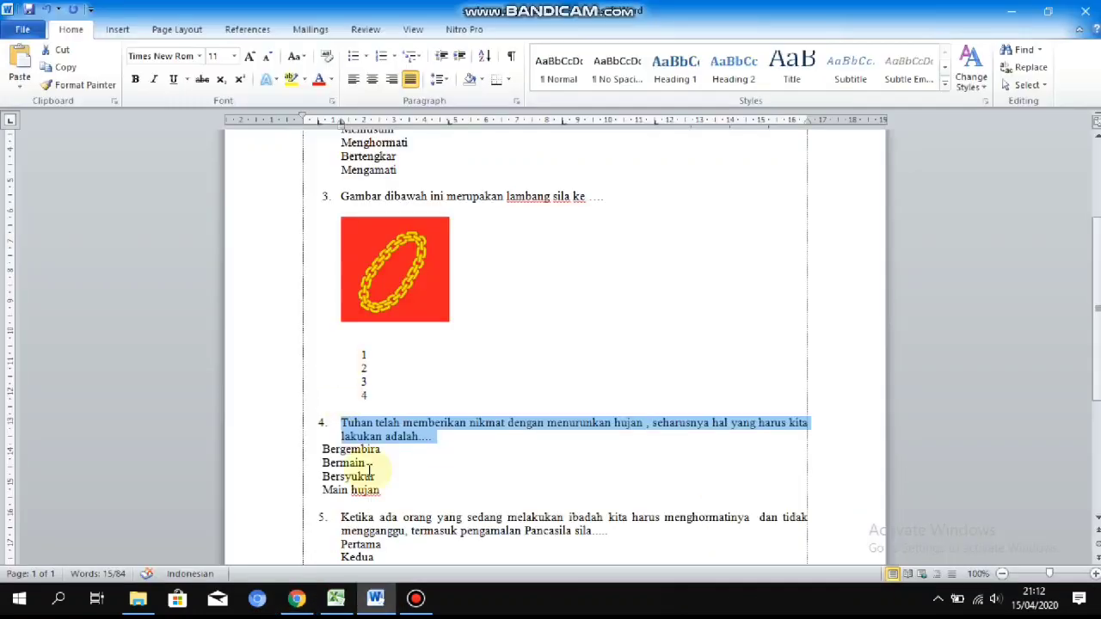
left_click(325, 449)
left_click_drag(372, 488, 379, 489)
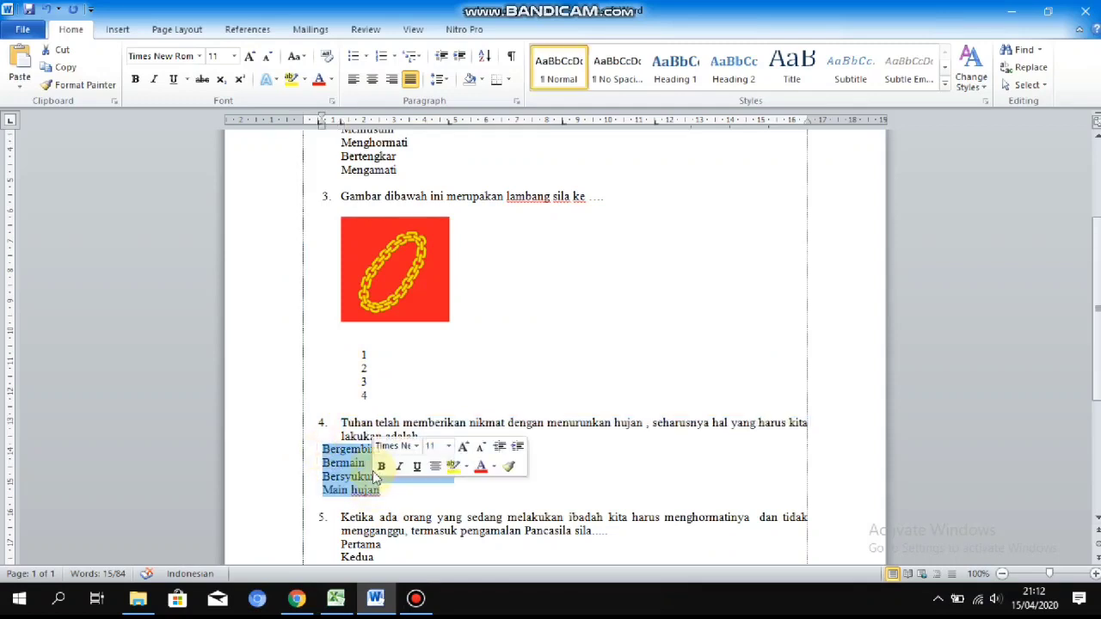
right_click(357, 468)
left_click(389, 226)
Return to Google Forms and paste the copied answers over question 4's "Opsi 1".
left_click(336, 598)
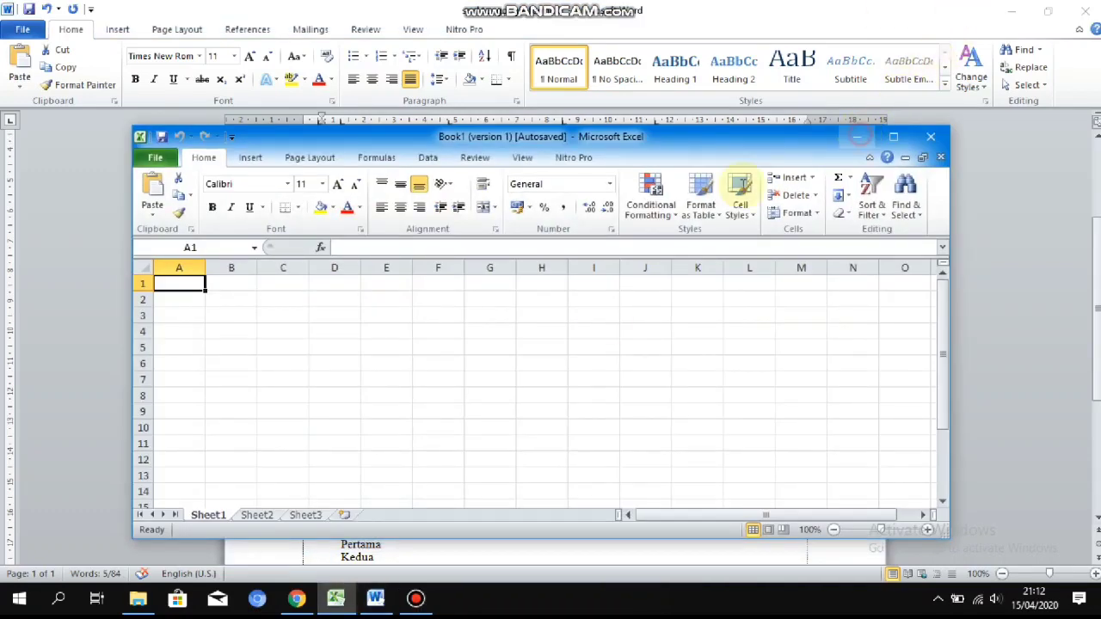
left_click(336, 597)
left_click(296, 598)
left_click(325, 465)
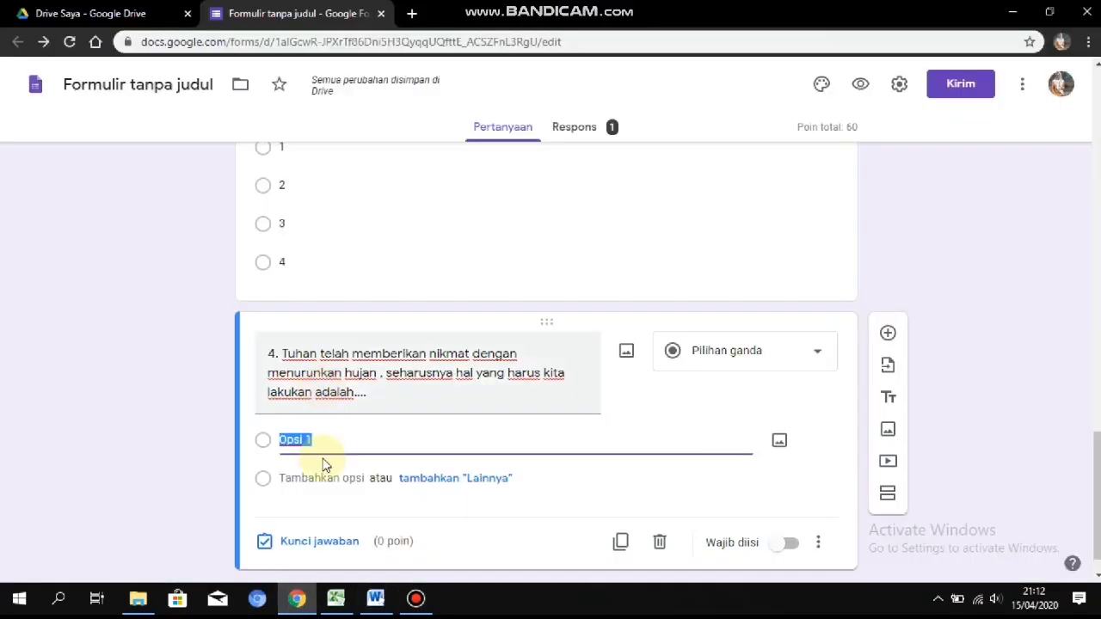
right_click(323, 439)
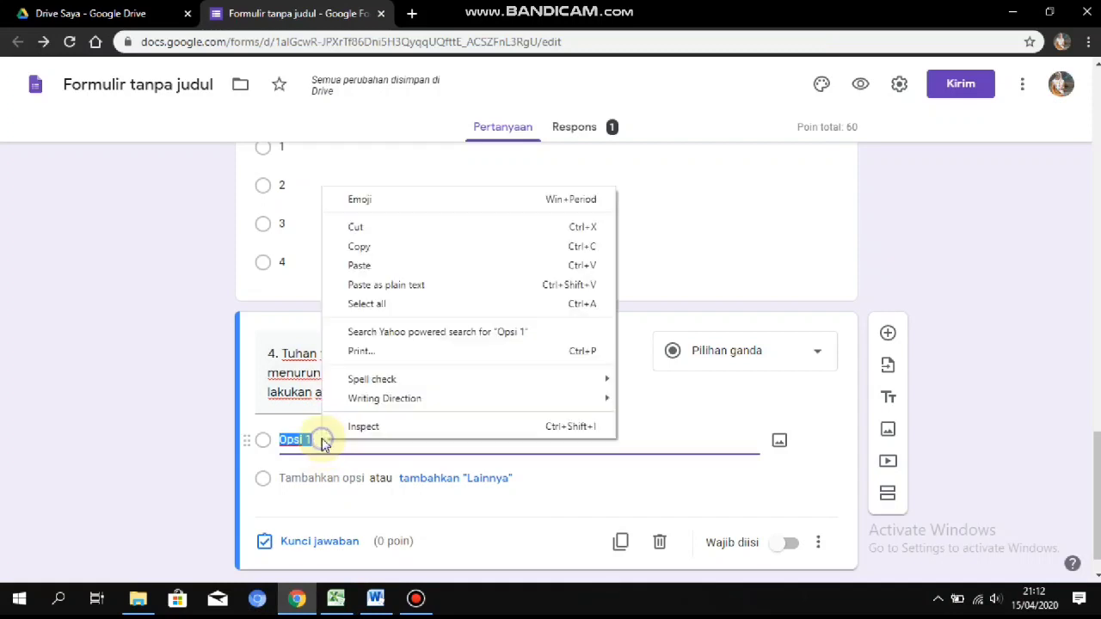
left_click(410, 272)
Set question 4's answer key to Bersyukur worth 20 points and make the question required.
scroll(508, 453, "down", 2)
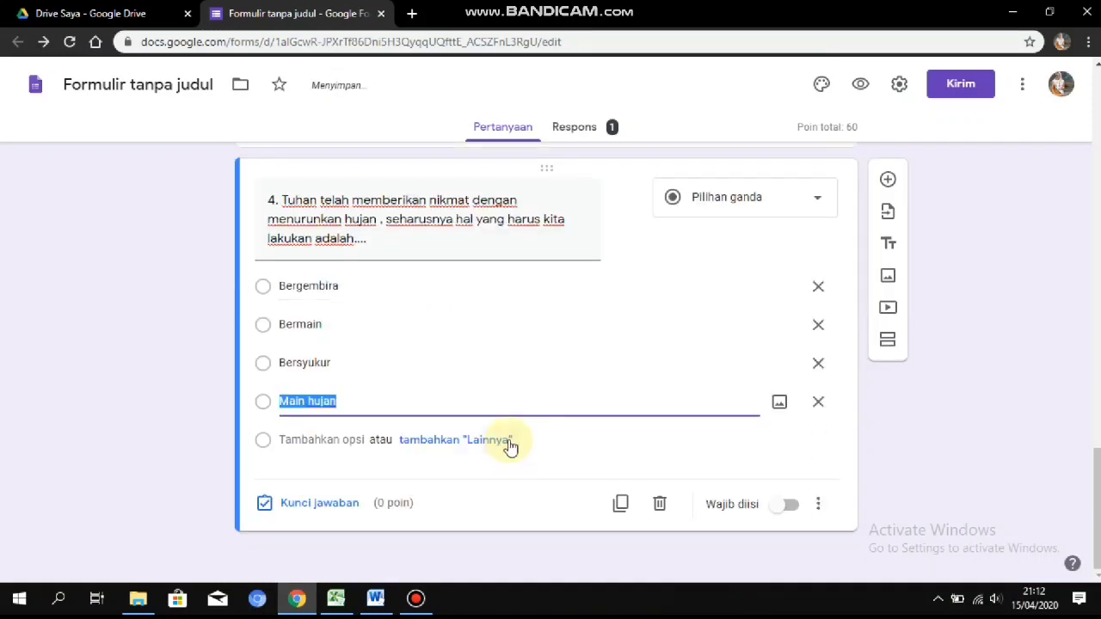
left_click(306, 508)
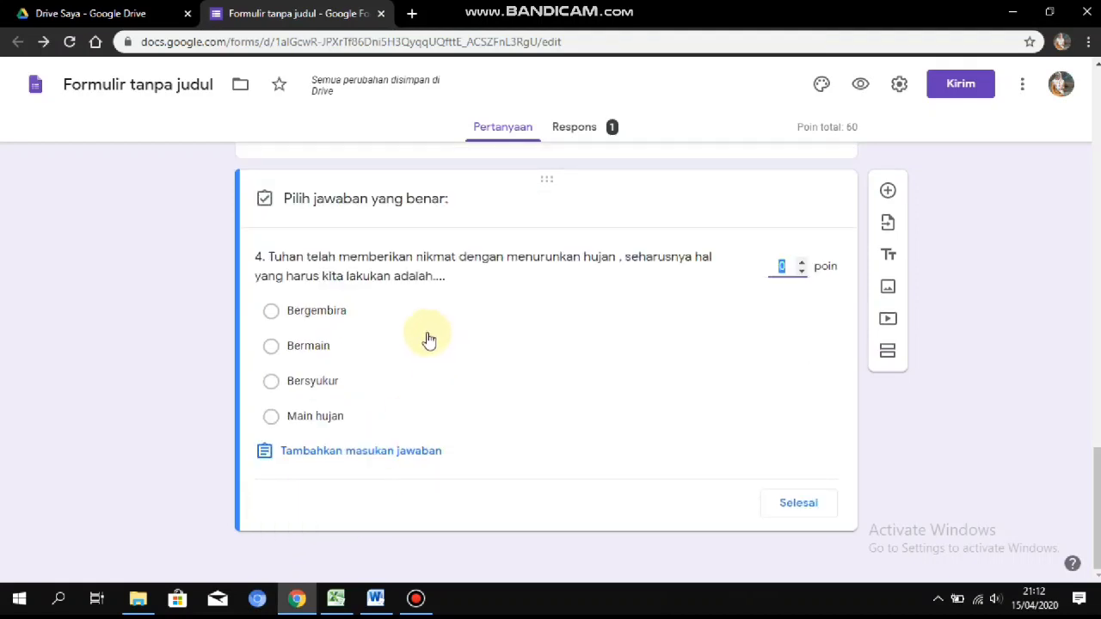
left_click(317, 388)
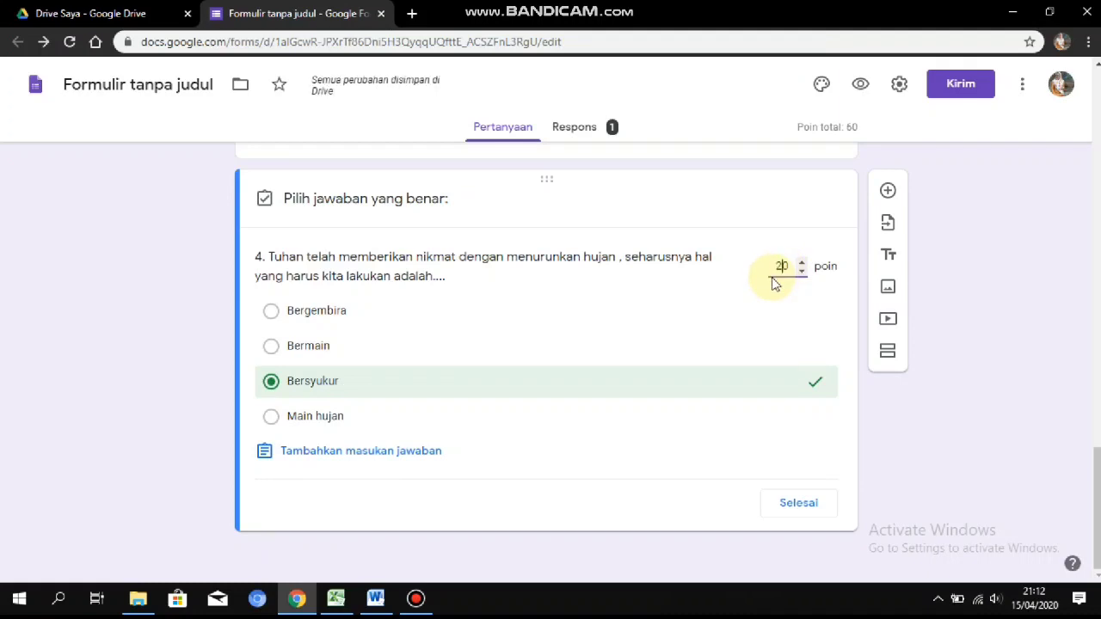
left_click(804, 507)
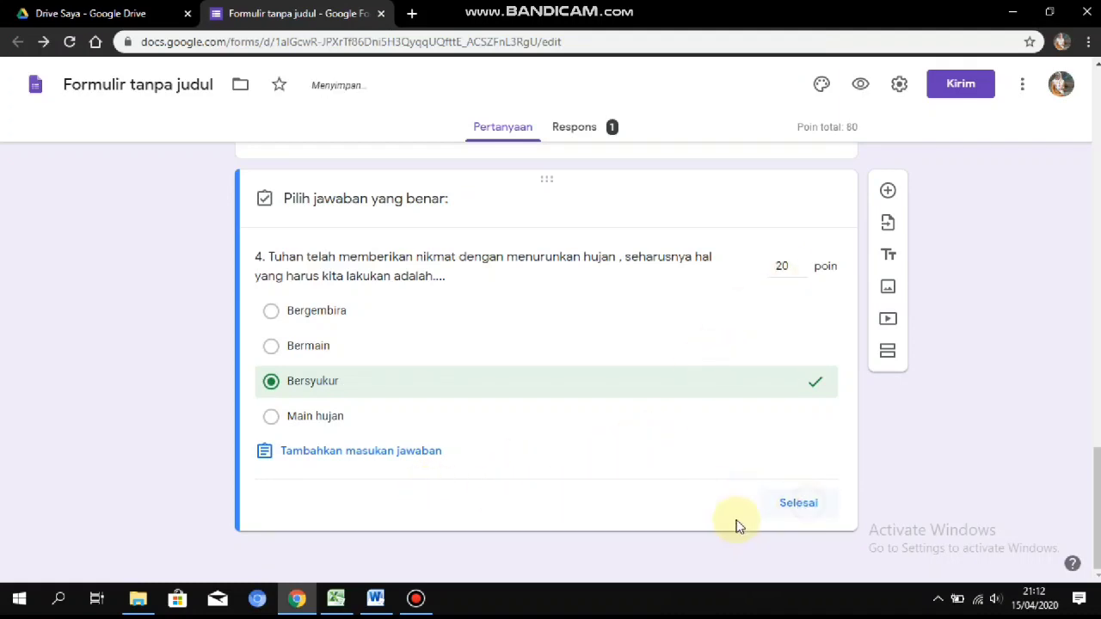
left_click(790, 503)
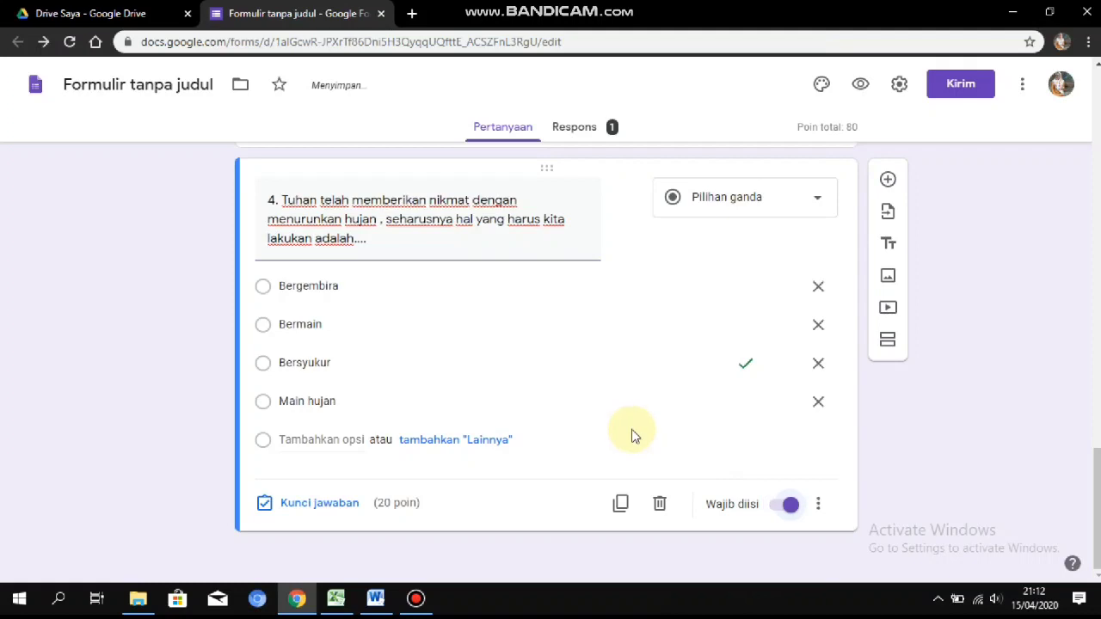
Add a new question below question 4 and copy the question 5 sentence from the Word document.
left_click(887, 179)
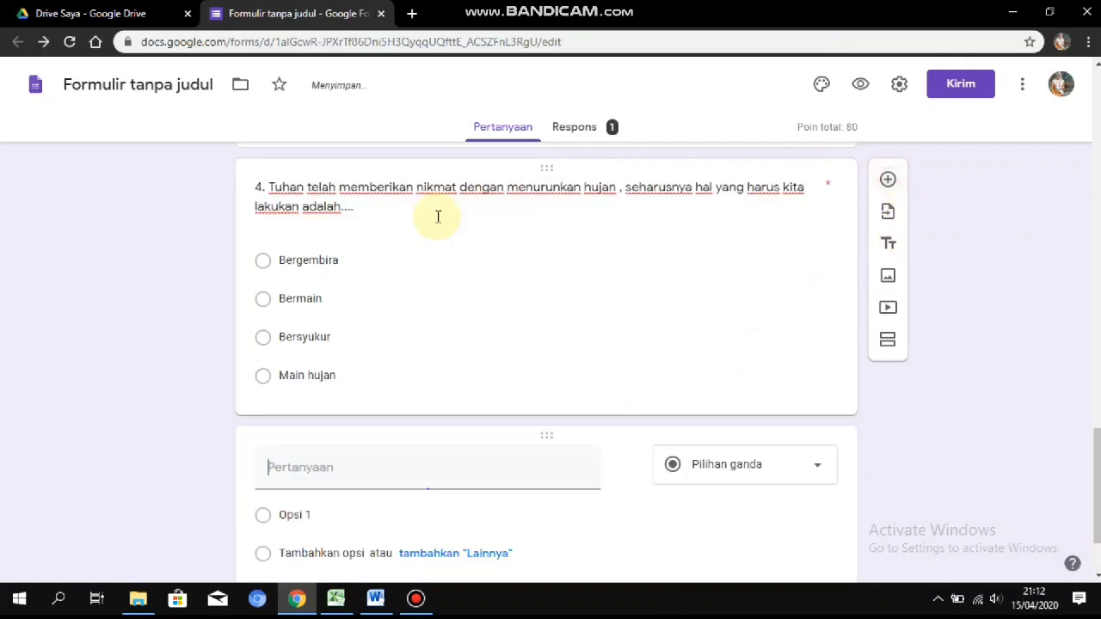
left_click(376, 598)
scroll(398, 461, "down", 2)
left_click_drag(339, 441, 647, 462)
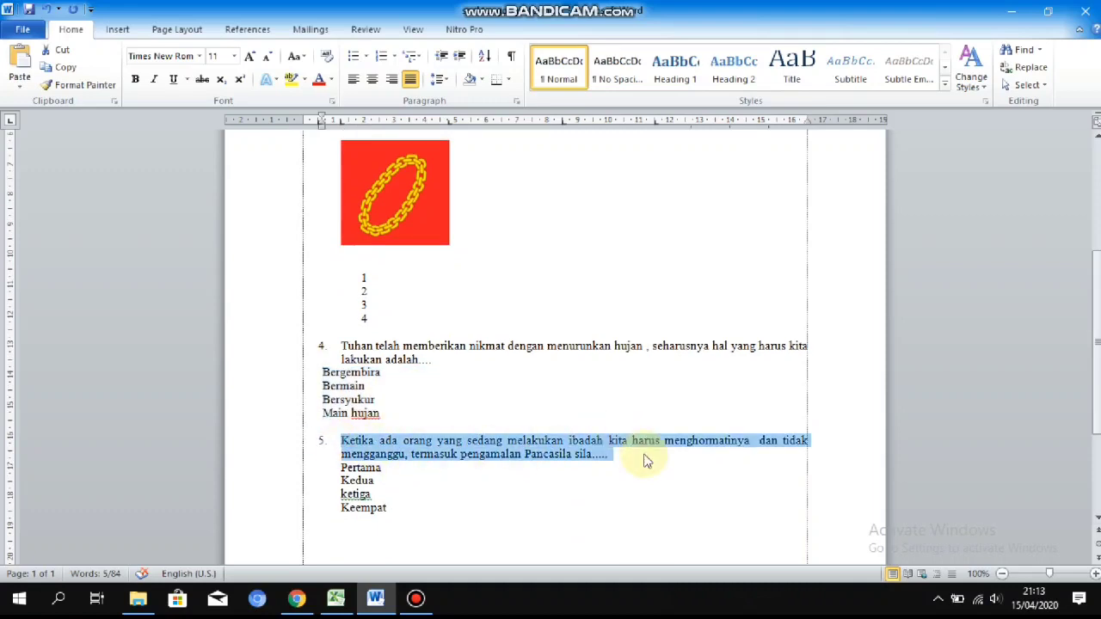
right_click(559, 444)
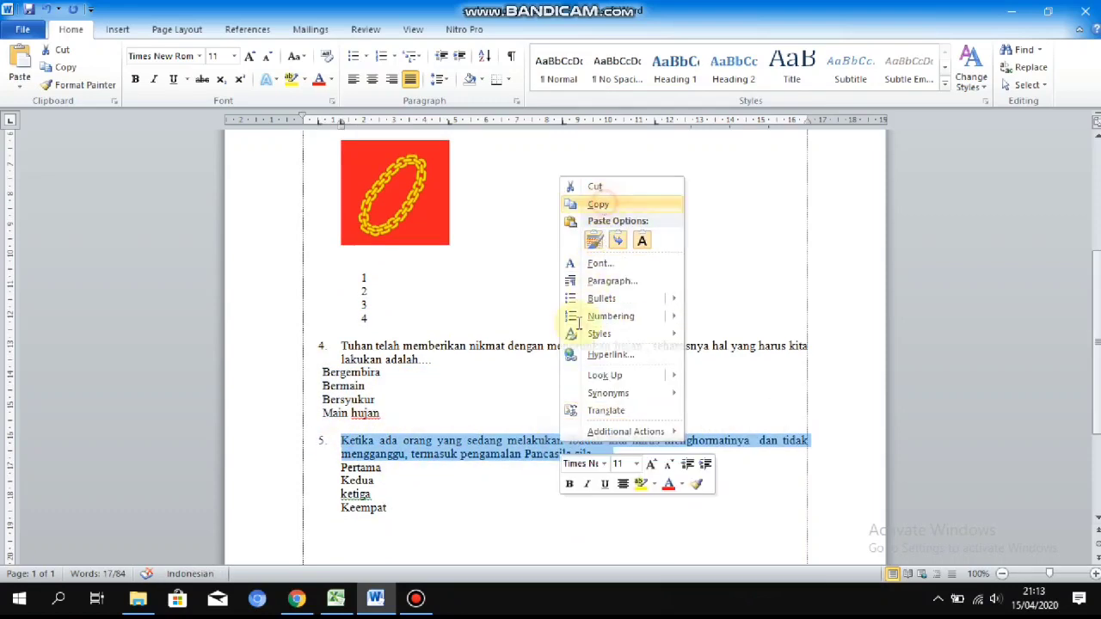
left_click(592, 207)
Paste the copied sentence into the empty question in Google Forms and number it "5.".
left_click(299, 601)
left_click(289, 467)
right_click(292, 469)
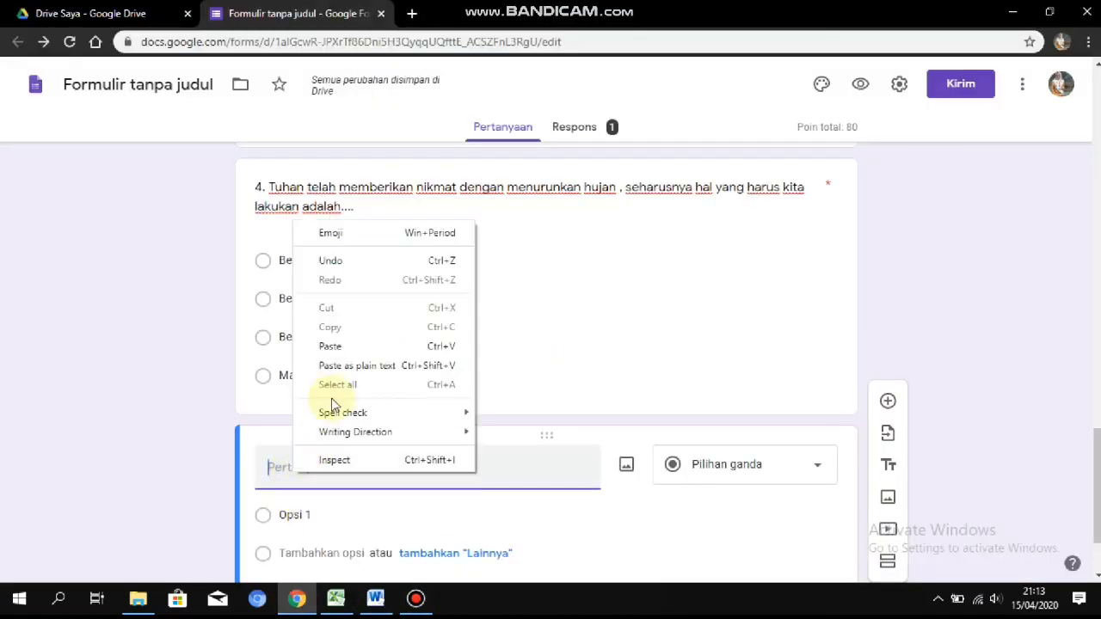
left_click(330, 346)
type("5.")
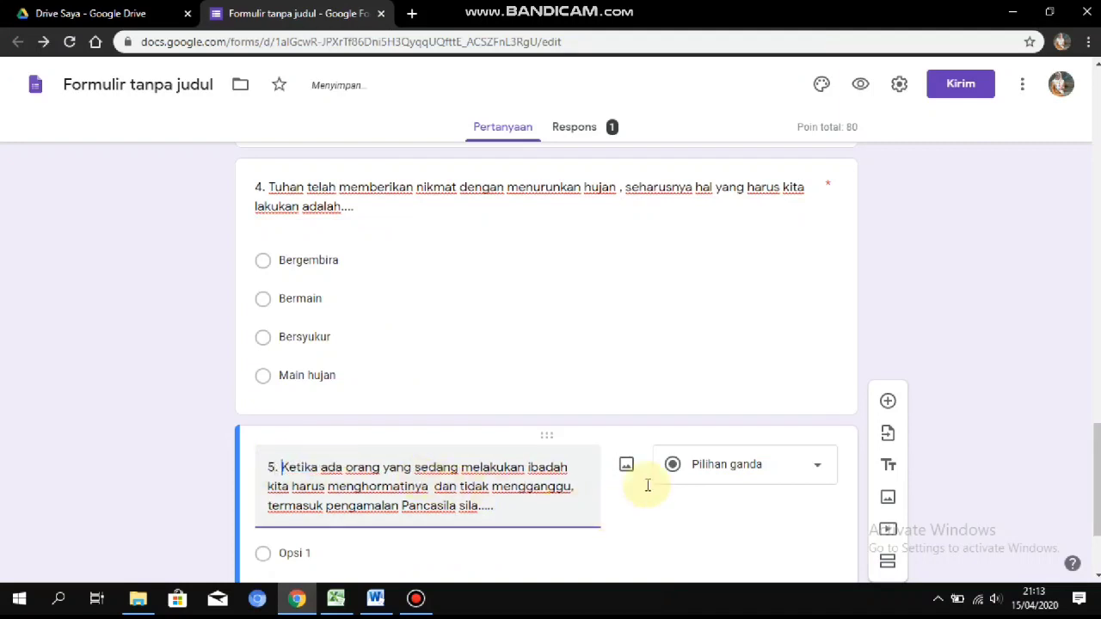
Target question 5's "Opsi 1" and copy the four answers Pertama, Kedua, ketiga and Keempat from the Word document.
scroll(651, 469, "down", 2)
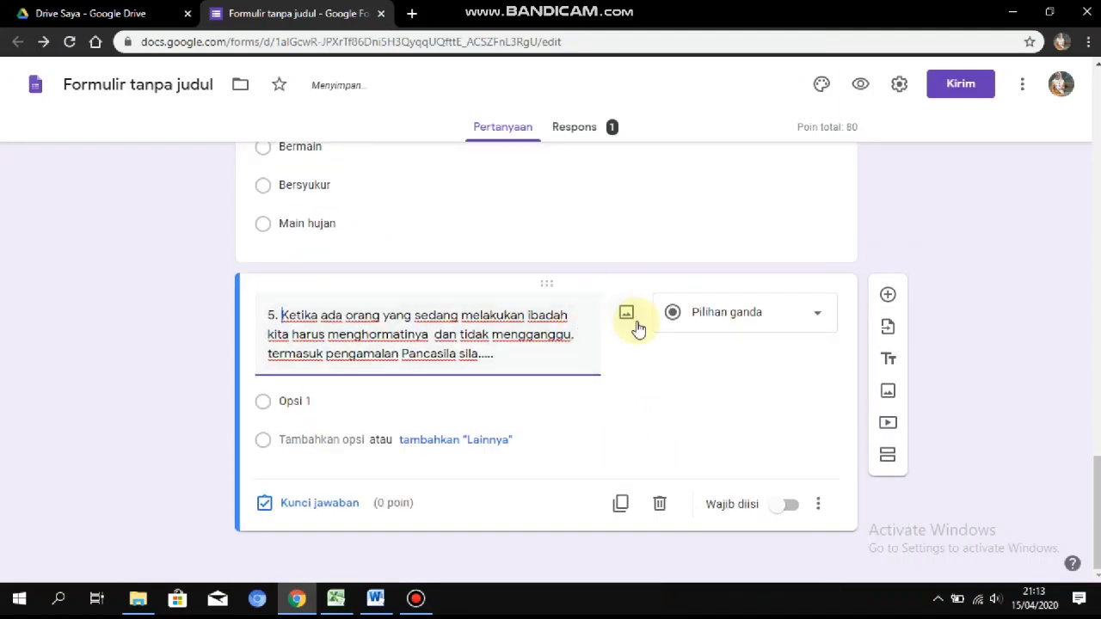
left_click(308, 399)
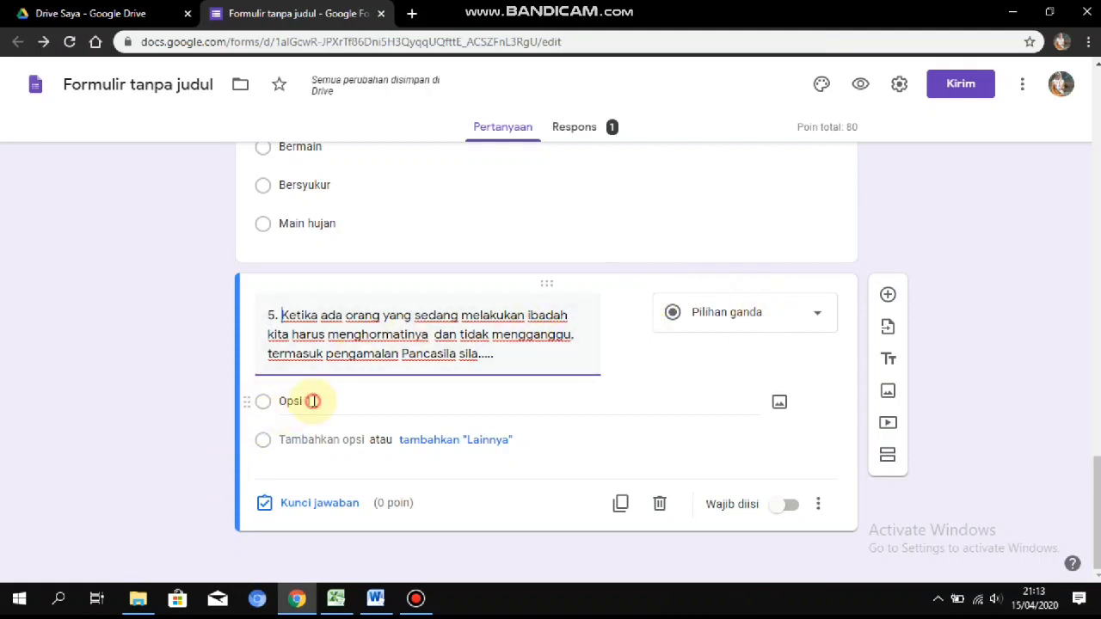
left_click(379, 599)
left_click(350, 467)
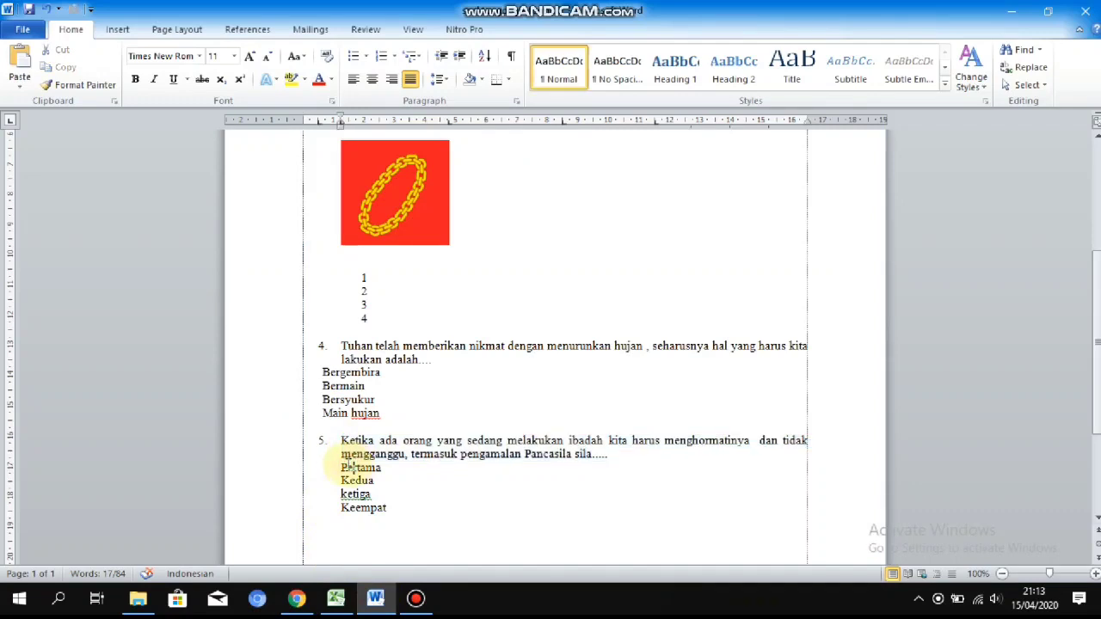
left_click_drag(344, 465, 400, 511)
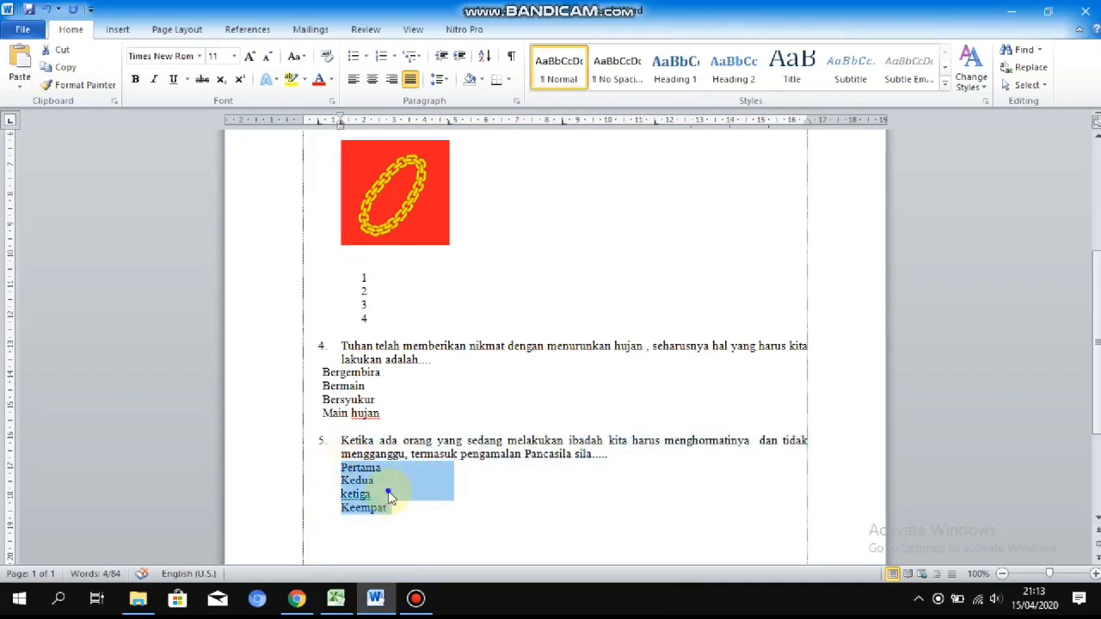
right_click(387, 492)
left_click(428, 253)
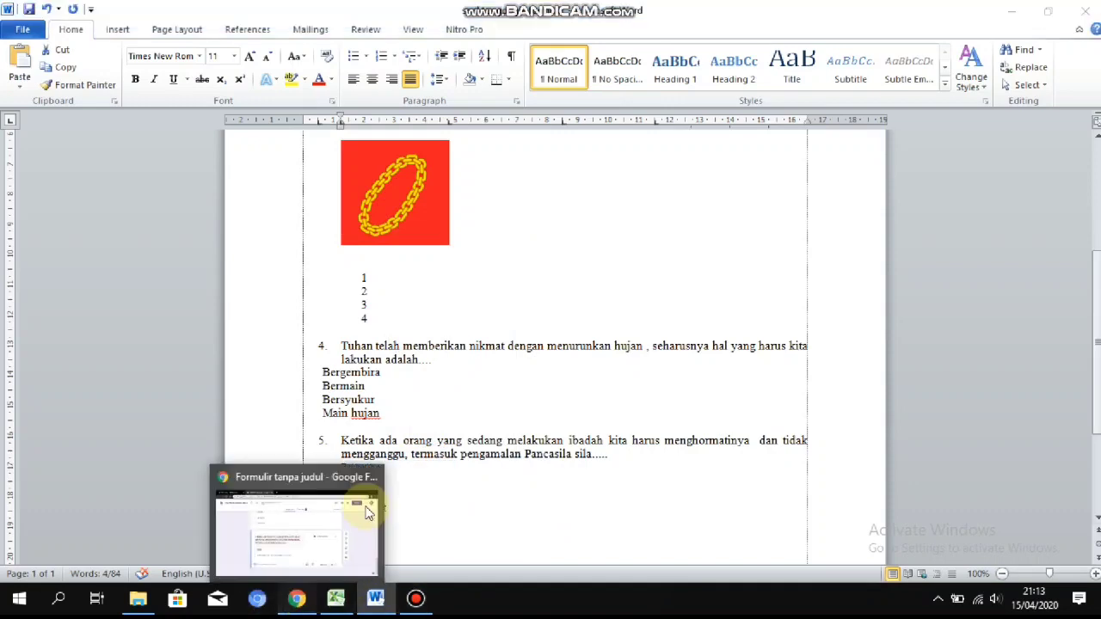
Return to Google Forms and paste the copied answers over question 5's "Opsi 1".
left_click(362, 482)
right_click(352, 398)
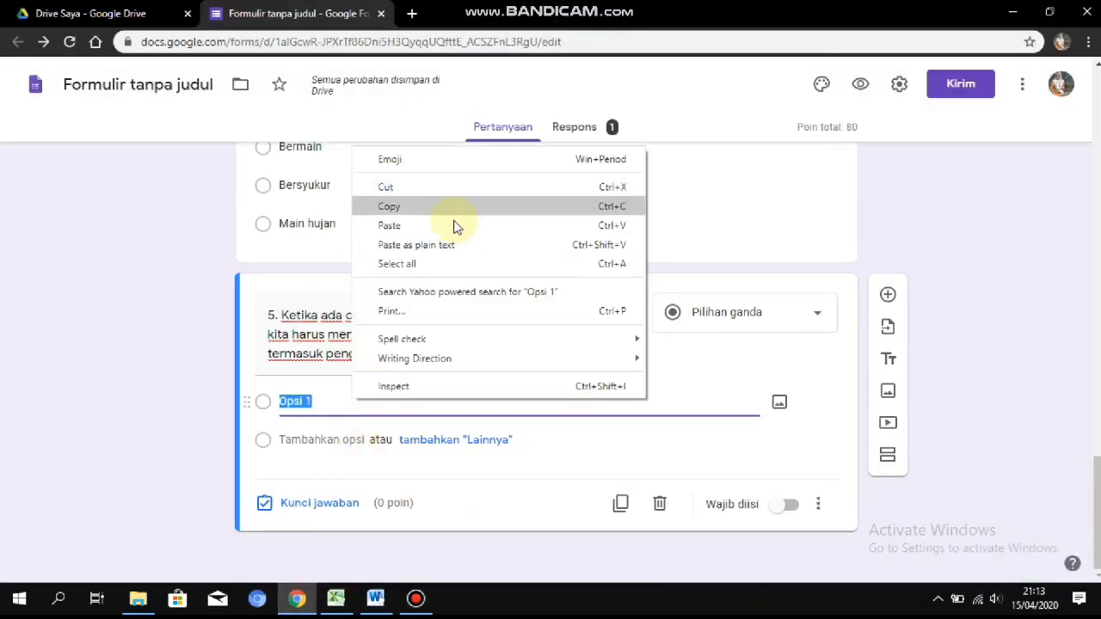
left_click(455, 227)
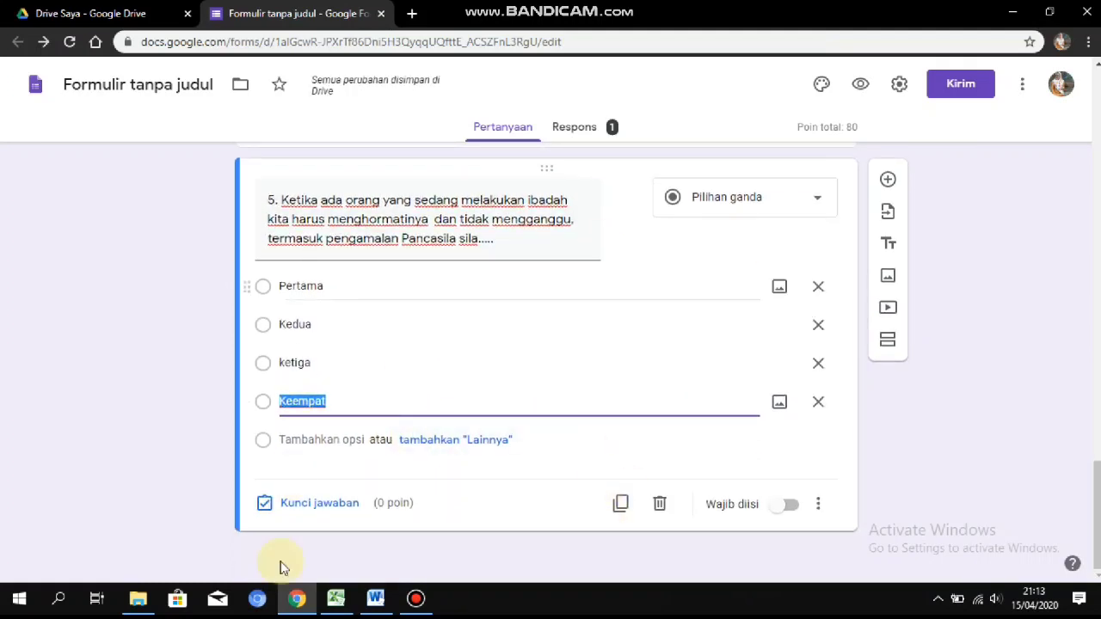
Set question 5's answer key to Pertama worth 20 points and make the question required.
left_click(312, 507)
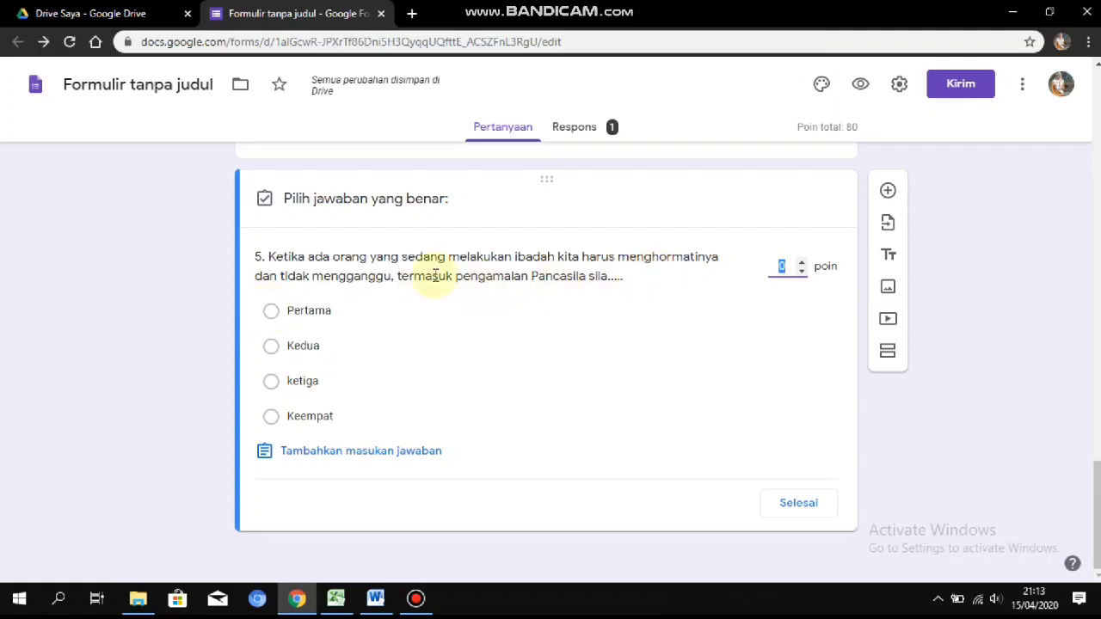
left_click(271, 311)
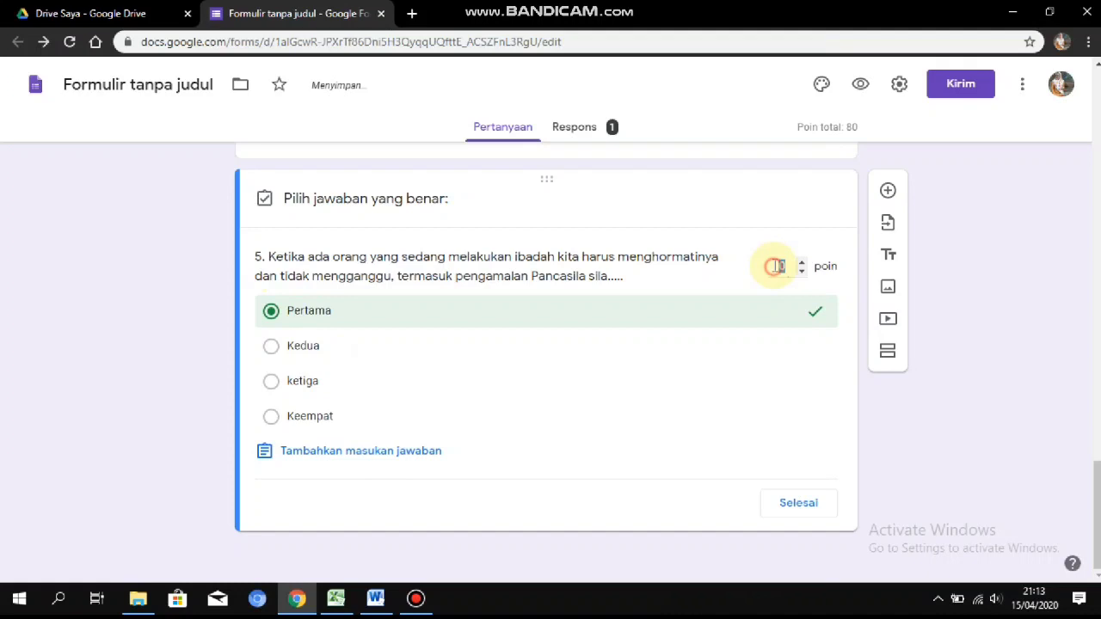
type("2")
left_click(779, 507)
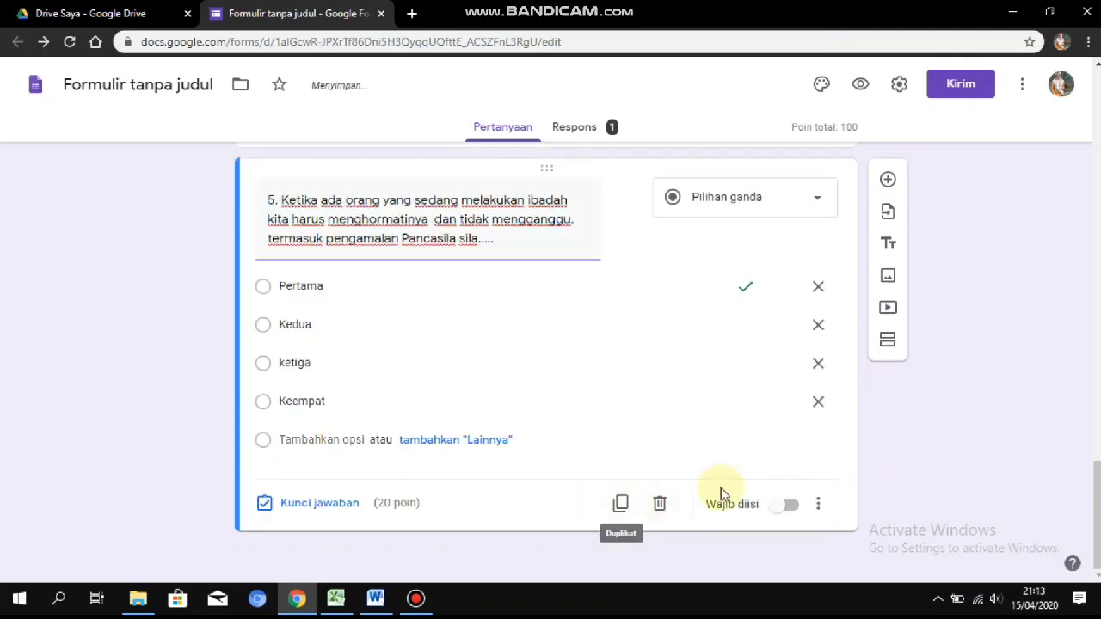
left_click(787, 509)
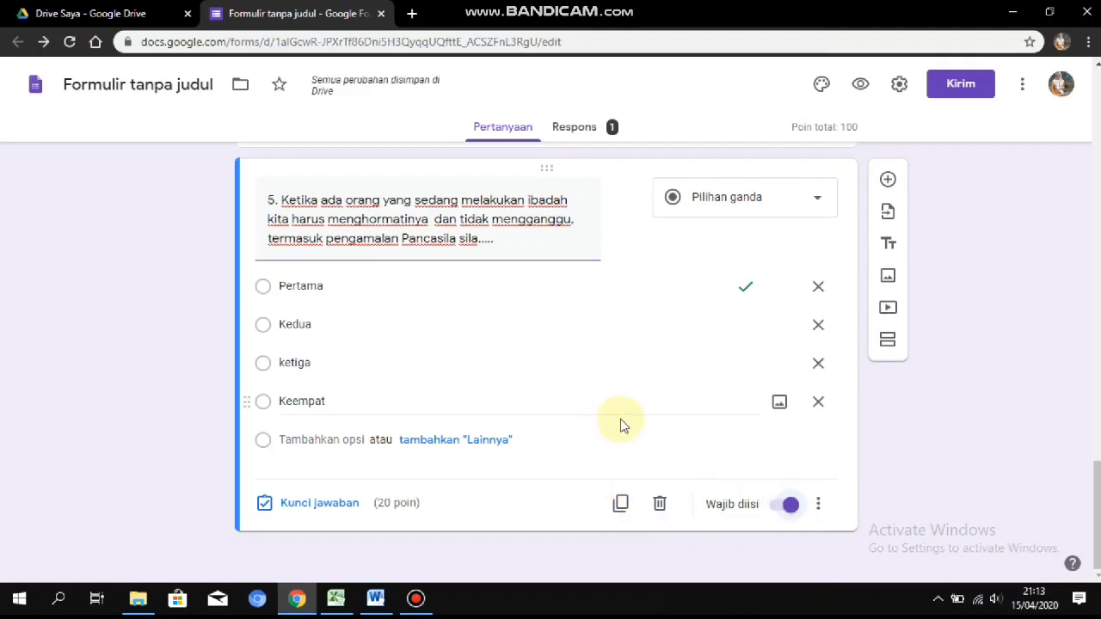
Set the form's header image to the open book with heart-shaped pages from the Kantor dan Sekolah theme pictures.
scroll(623, 426, "up", 20)
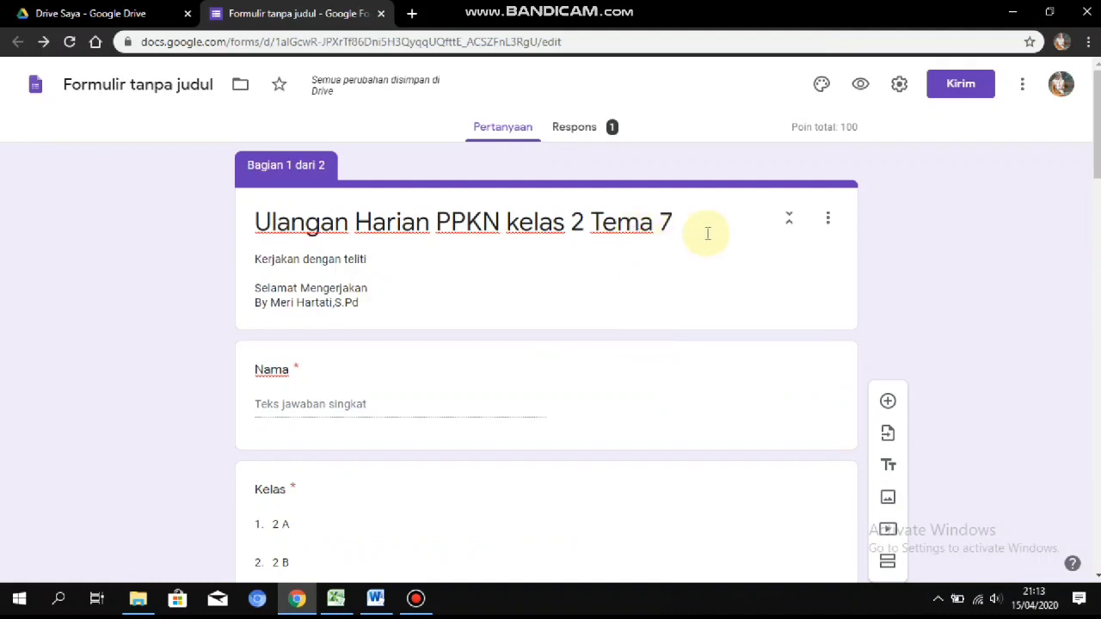
scroll(550, 372, "down", 5)
scroll(624, 371, "down", 15)
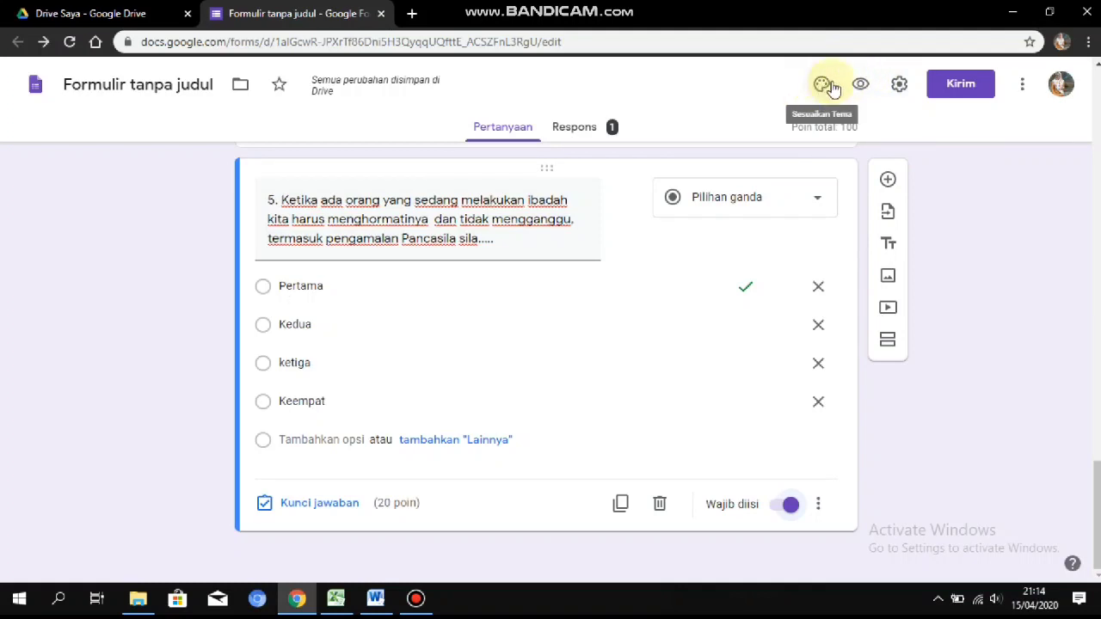
scroll(786, 297, "up", 15)
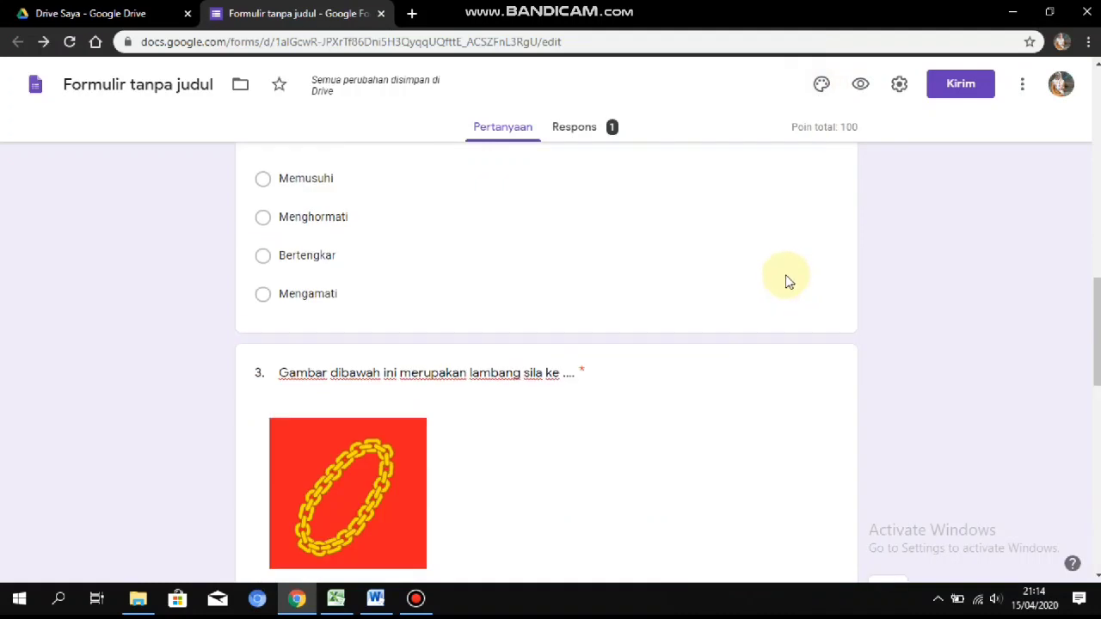
scroll(790, 274, "up", 10)
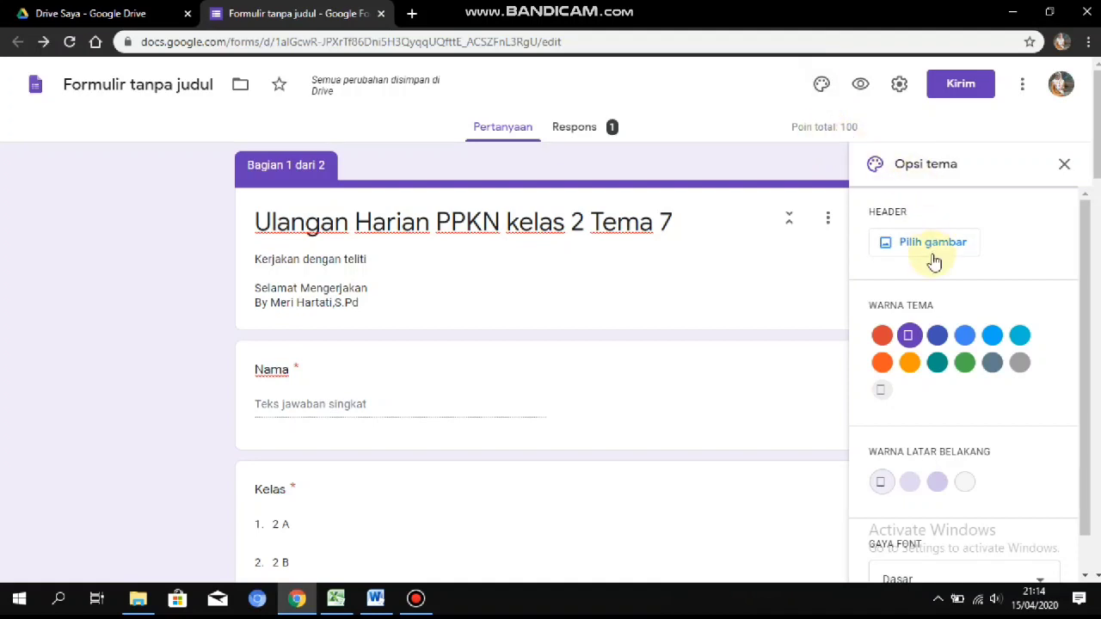
left_click(886, 240)
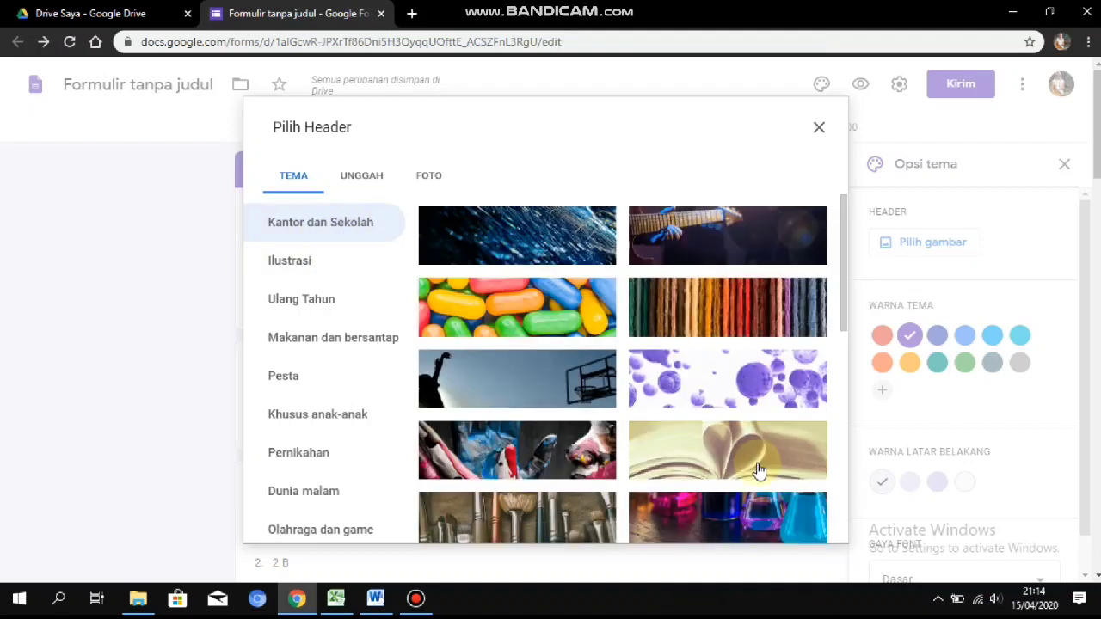
left_click(633, 473)
left_click(778, 524)
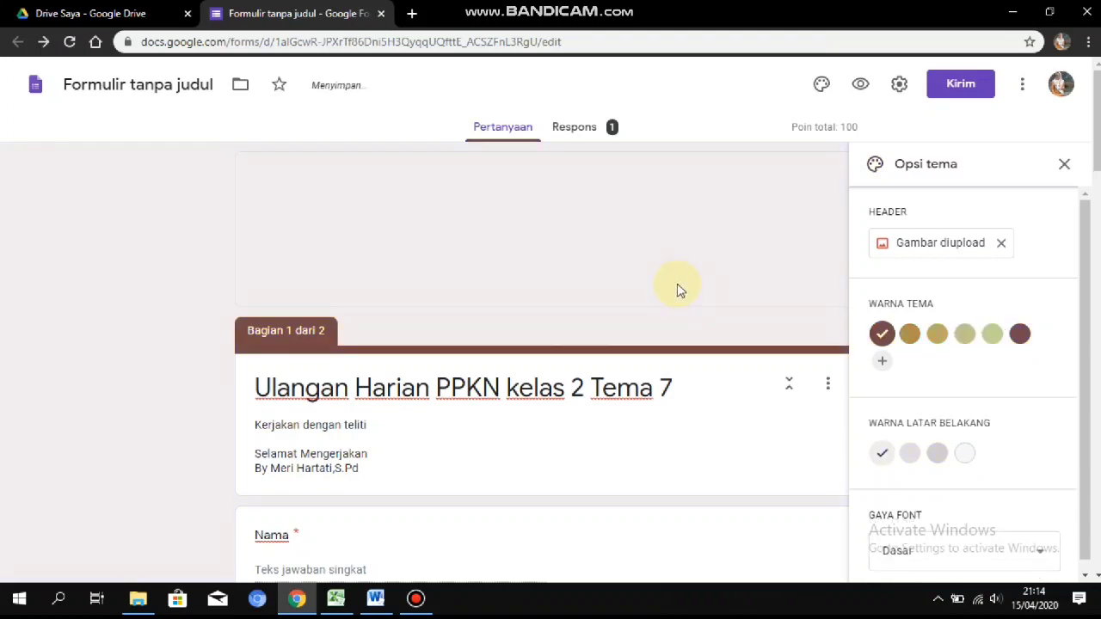
Change the form's theme colour to light green.
scroll(666, 249, "down", 2)
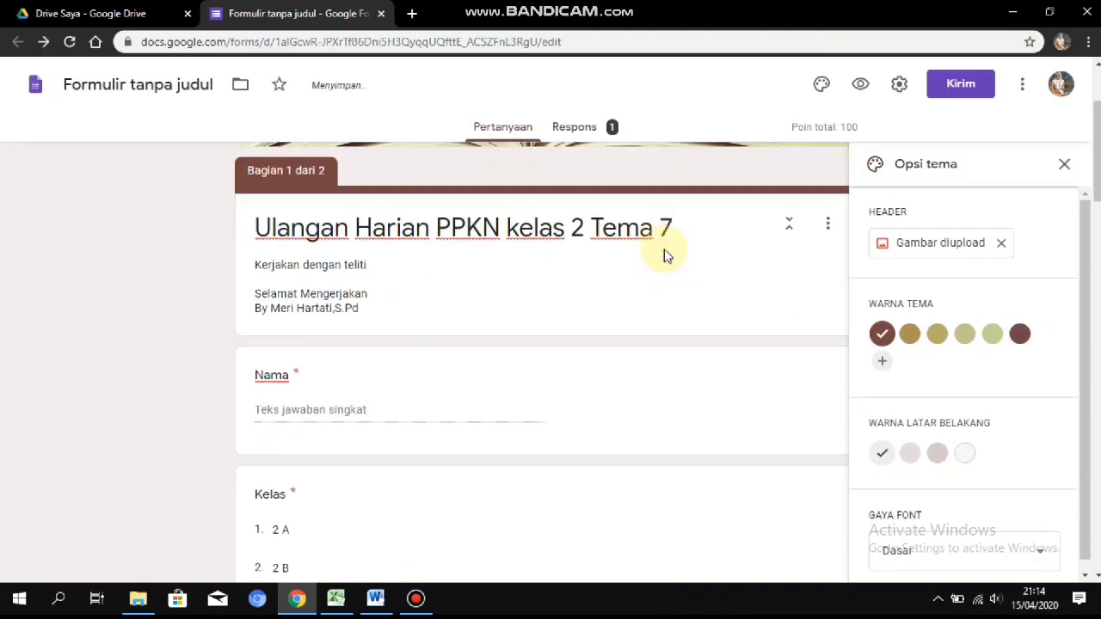
scroll(597, 258, "up", 2)
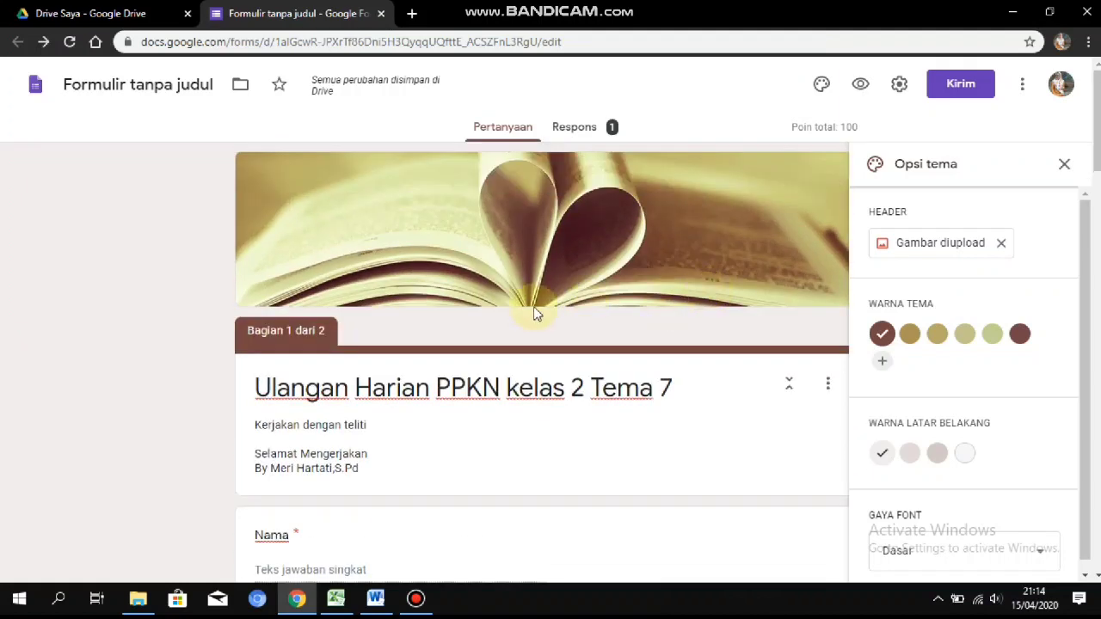
scroll(659, 418, "down", 2)
left_click(991, 335)
scroll(612, 356, "up", 2)
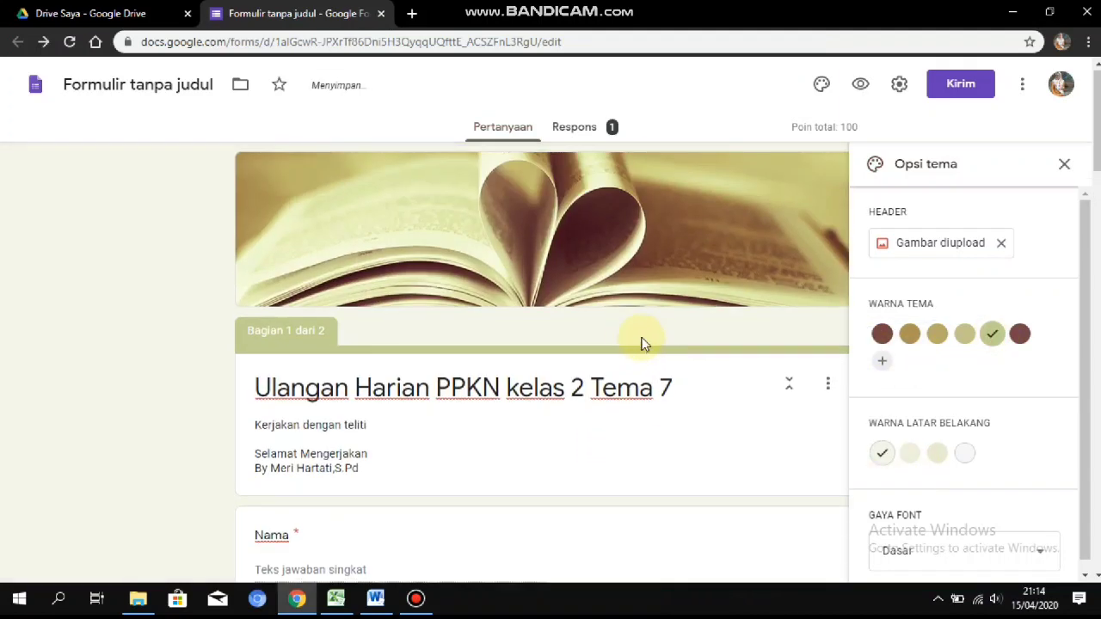
Try the Formal font style on the form and switch it back to Dasar.
scroll(969, 434, "down", 1)
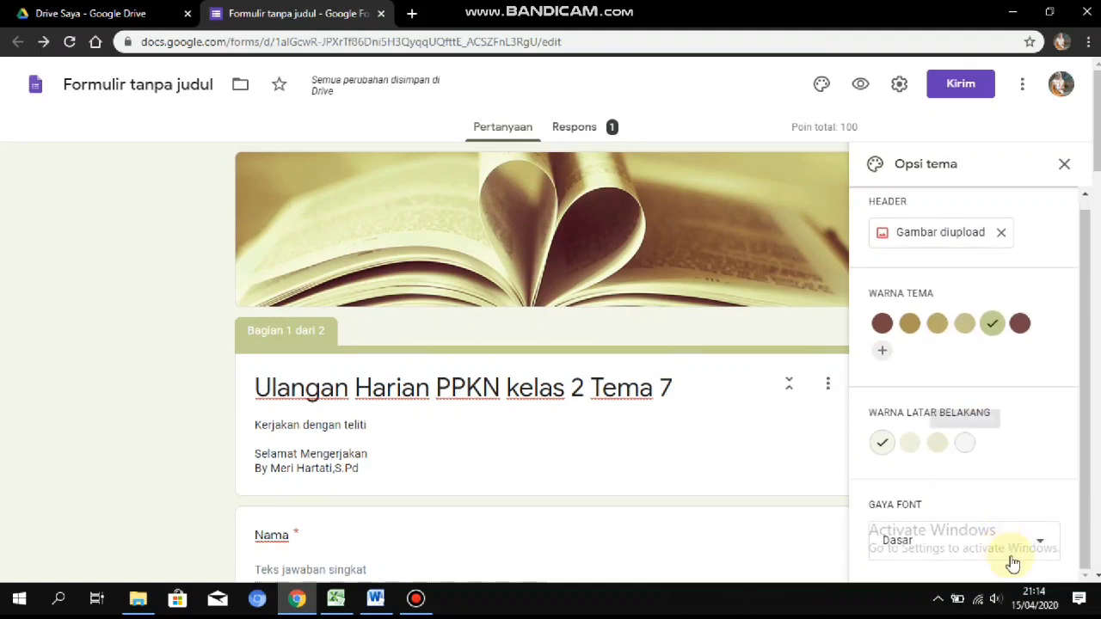
left_click(1033, 538)
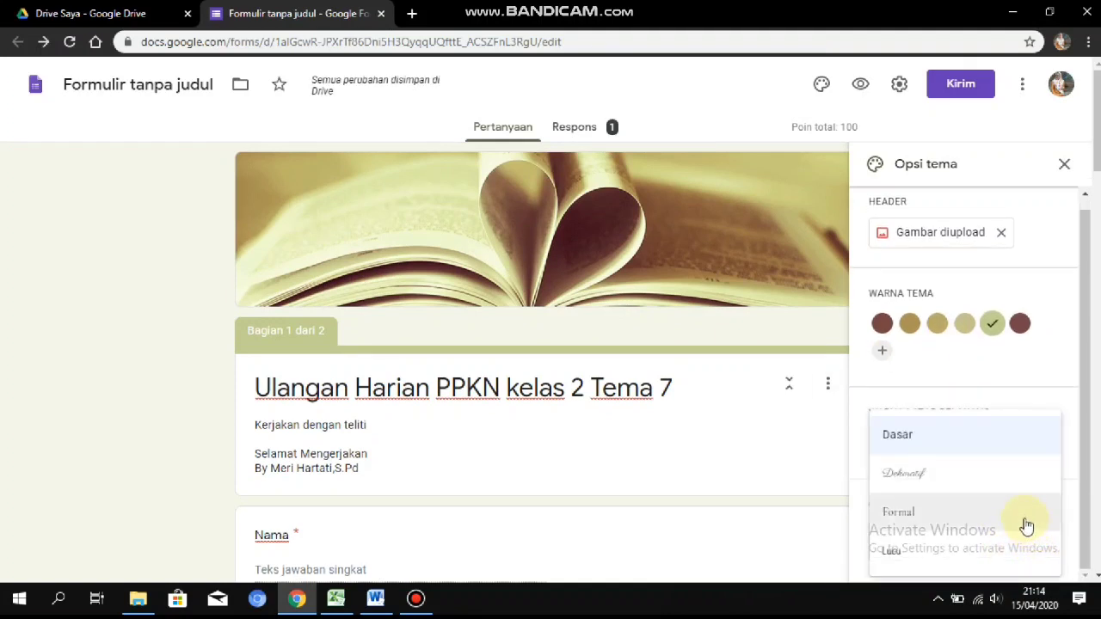
left_click(927, 510)
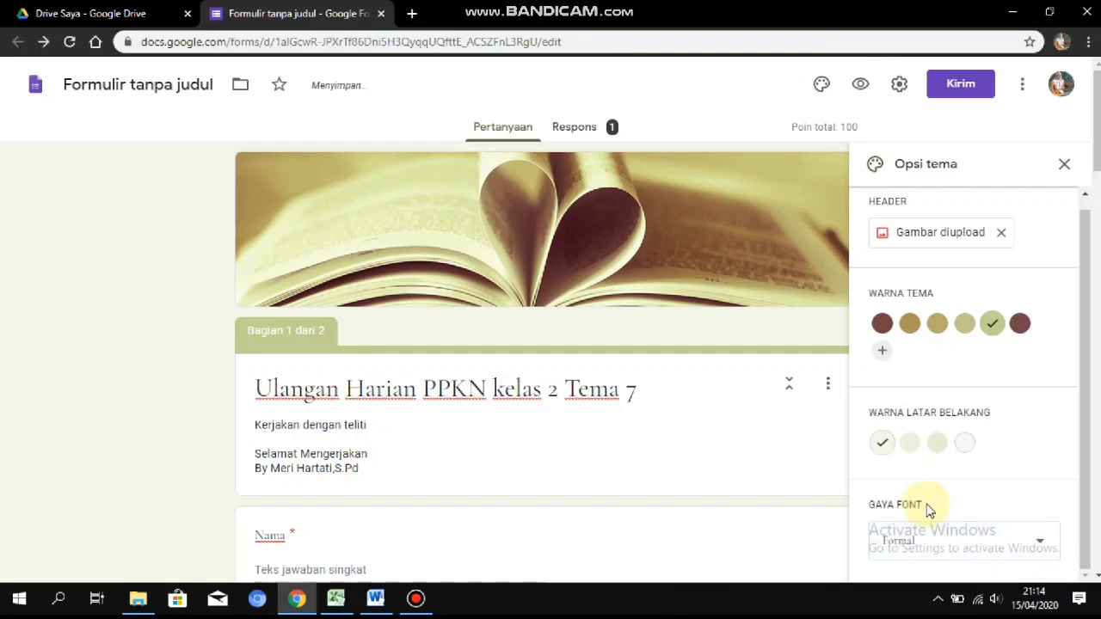
left_click(1047, 550)
left_click(877, 439)
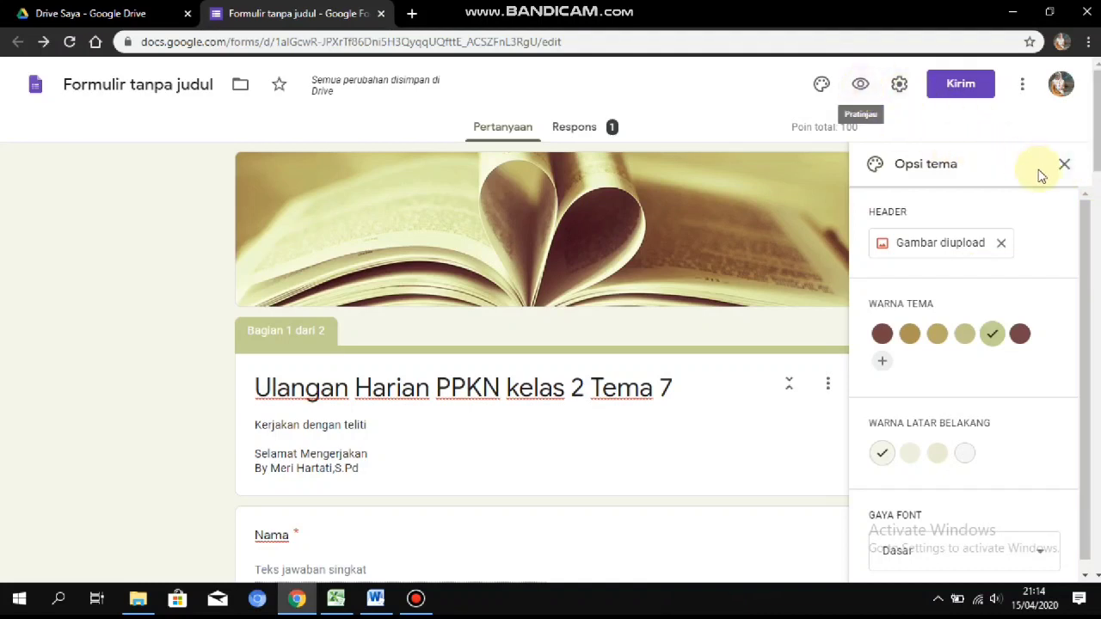
Close the theme options and preview the form, looking over its first section with the Nama and Kelas fields.
left_click(1063, 164)
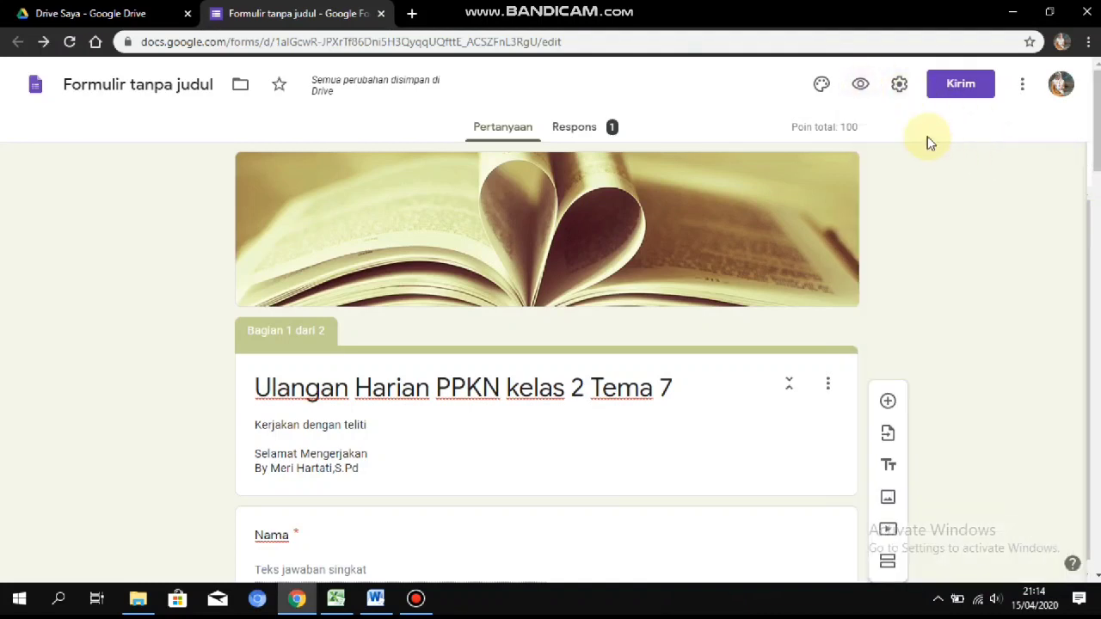
left_click(862, 86)
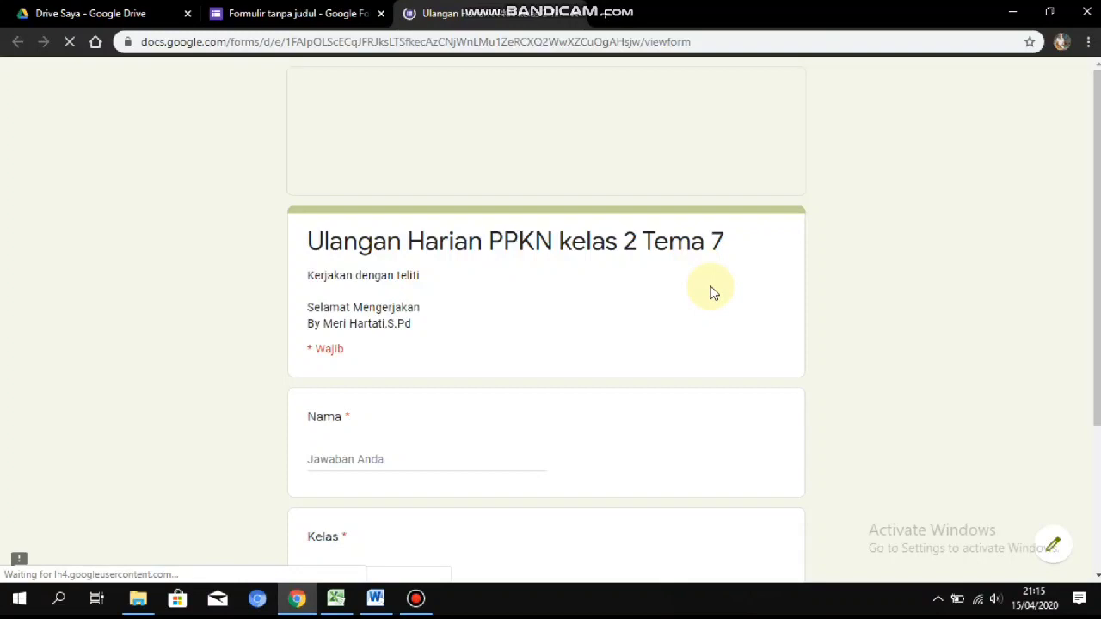
scroll(722, 279, "down", 3)
scroll(731, 258, "up", 3)
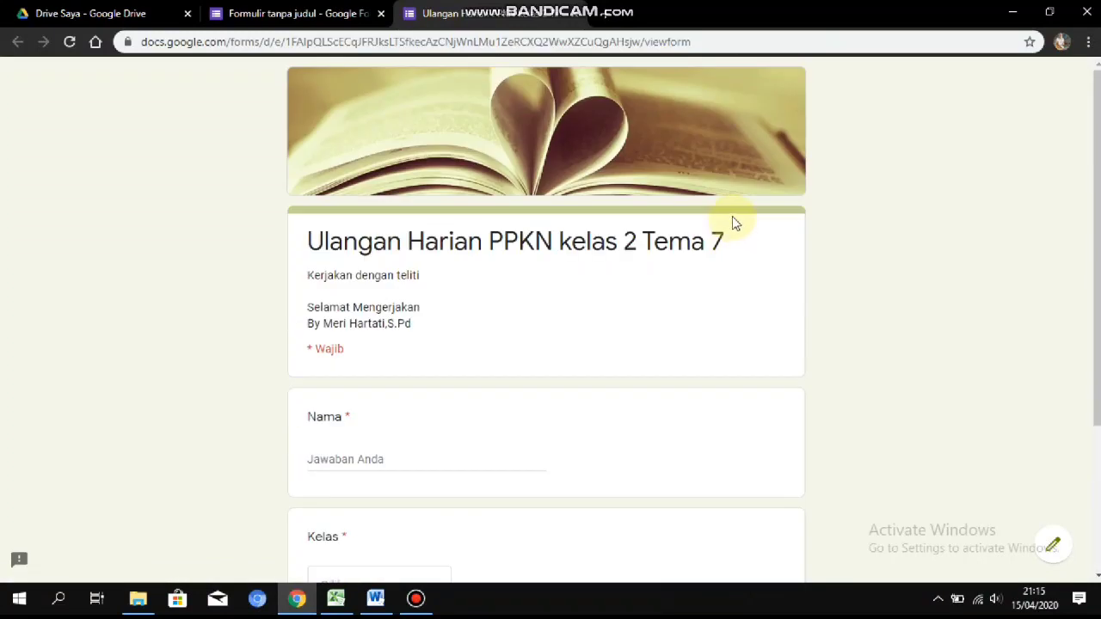
scroll(727, 225, "down", 3)
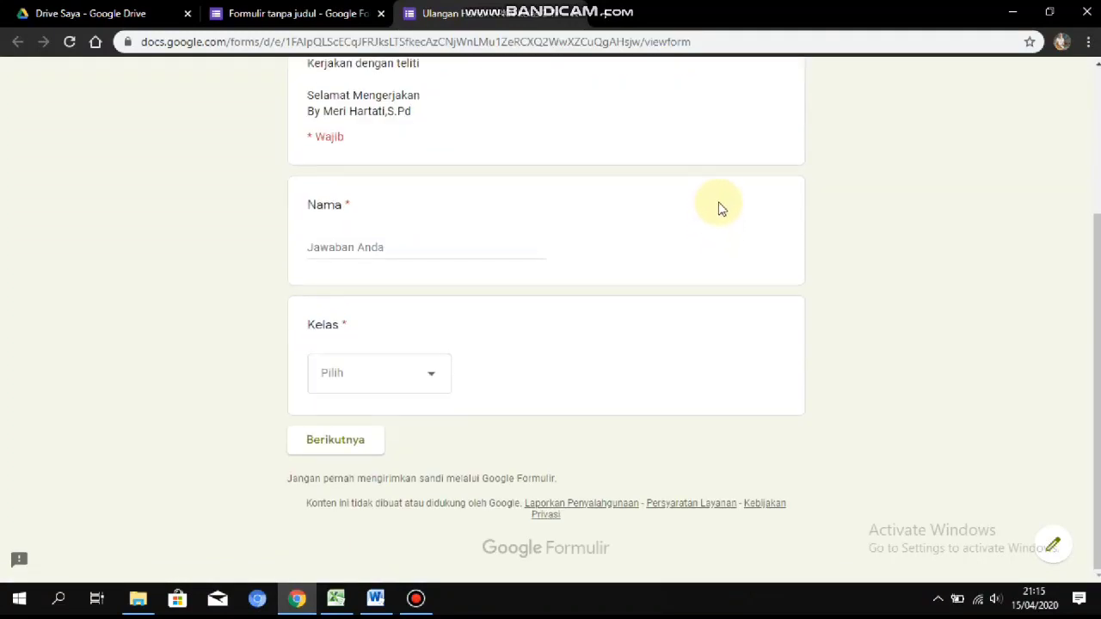
scroll(719, 206, "up", 3)
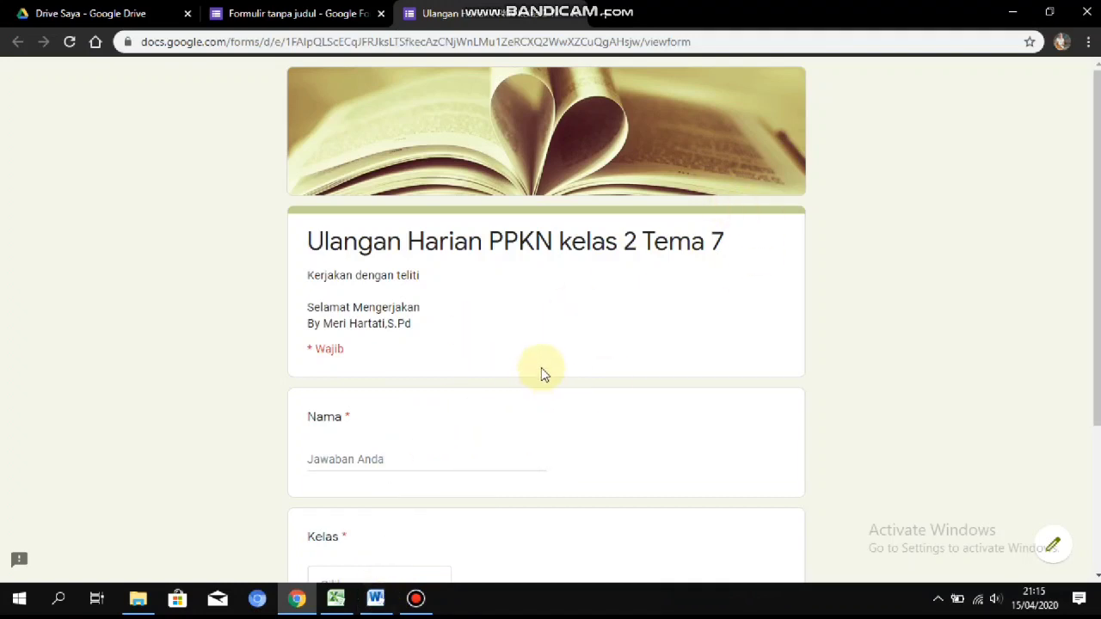
scroll(551, 361, "down", 3)
scroll(548, 349, "up", 3)
Enter the student's name in the Nama field of the previewed form.
left_click(362, 456)
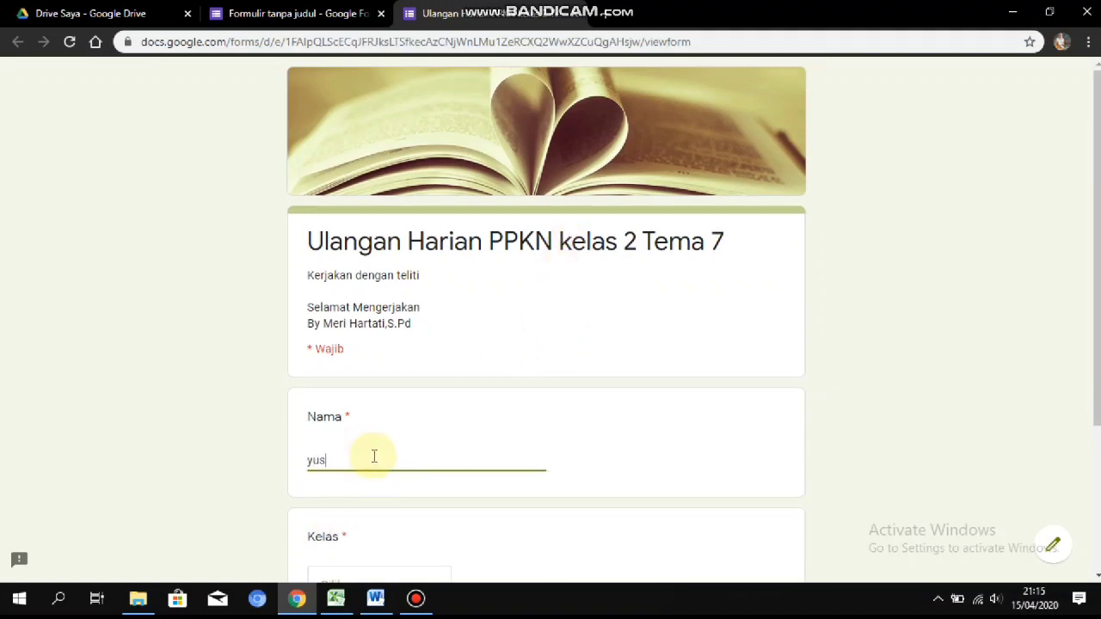
left_click_drag(376, 456, 298, 462)
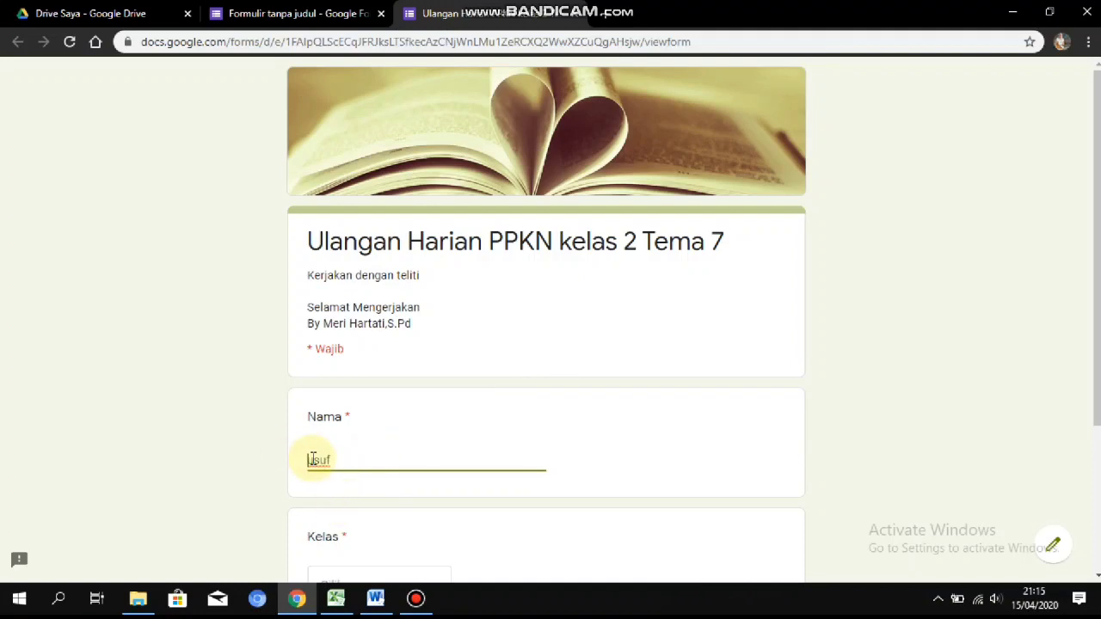
key("BackSpace")
type("s")
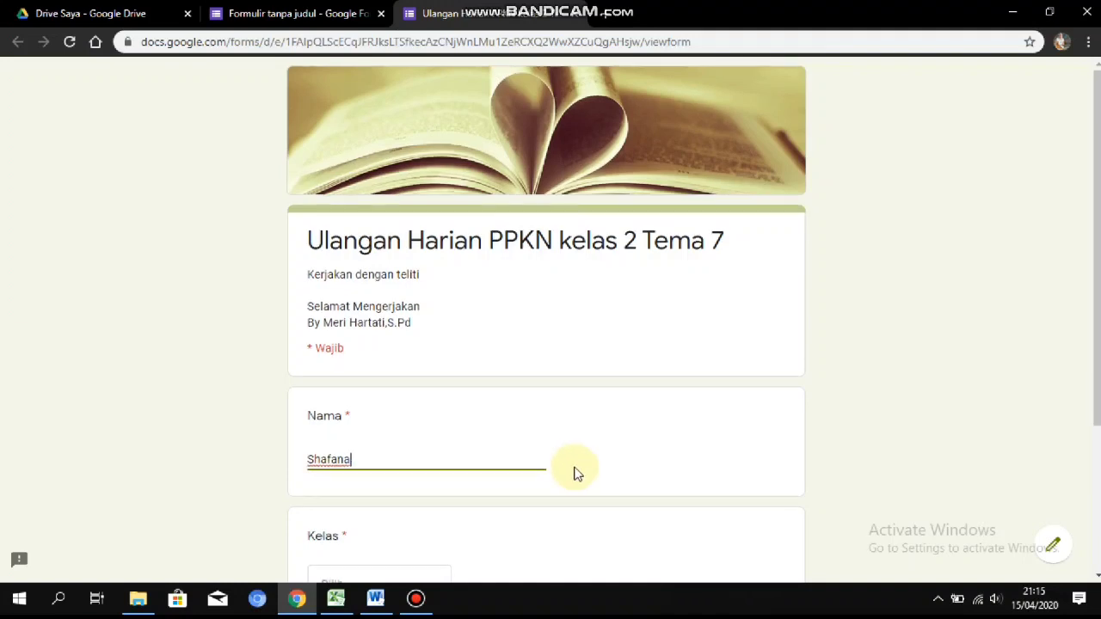
Choose a class in the Kelas field and continue to the quiz questions section.
scroll(573, 472, "down", 2)
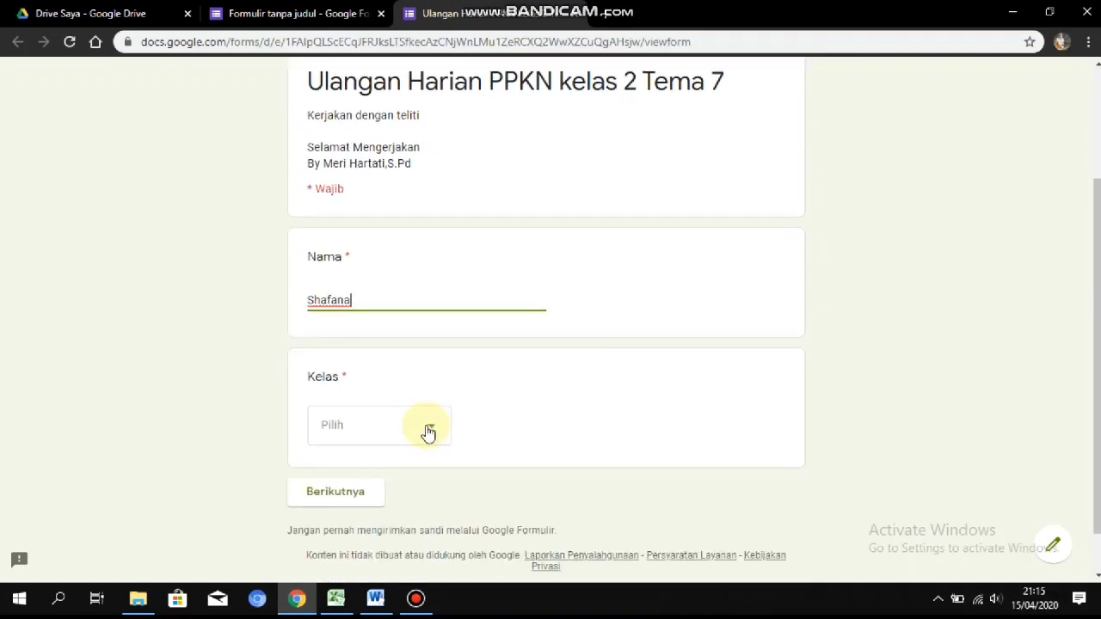
left_click(428, 433)
left_click(369, 546)
left_click(361, 499)
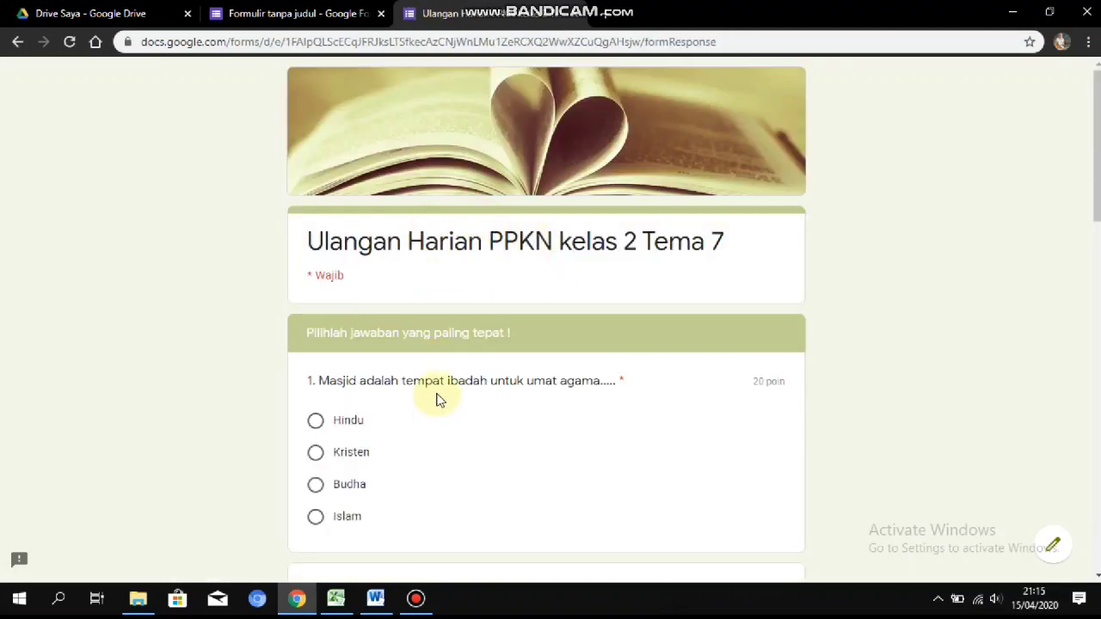
Answer the previewed quiz's first four questions with Islam, Menghormati, 2 and Bersyukur, in that order.
left_click(334, 520)
scroll(401, 447, "down", 4)
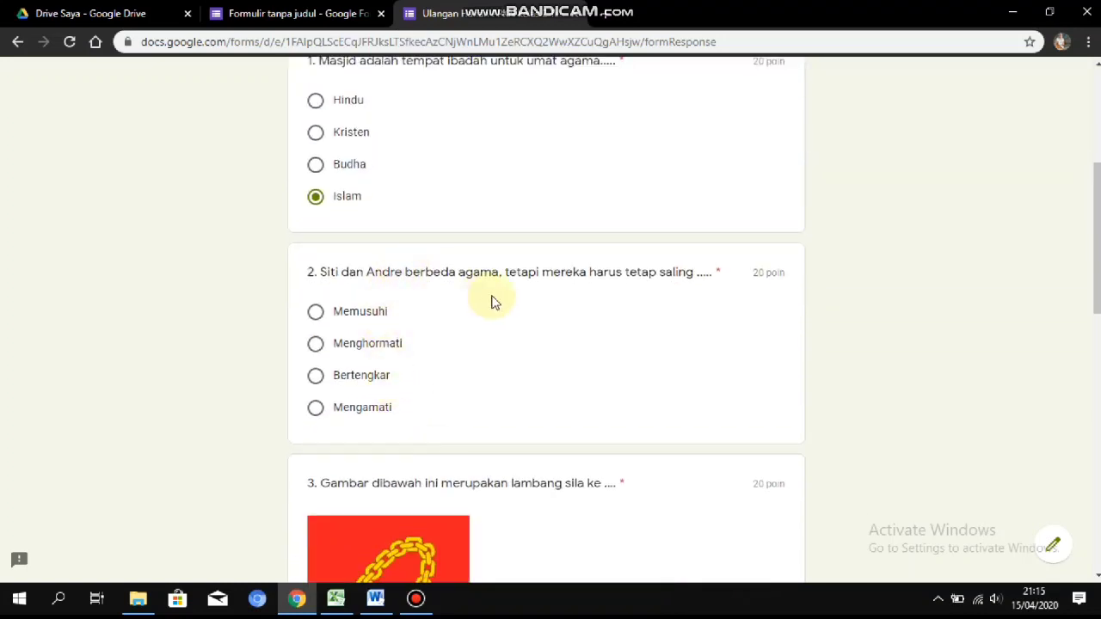
scroll(404, 386, "down", 5)
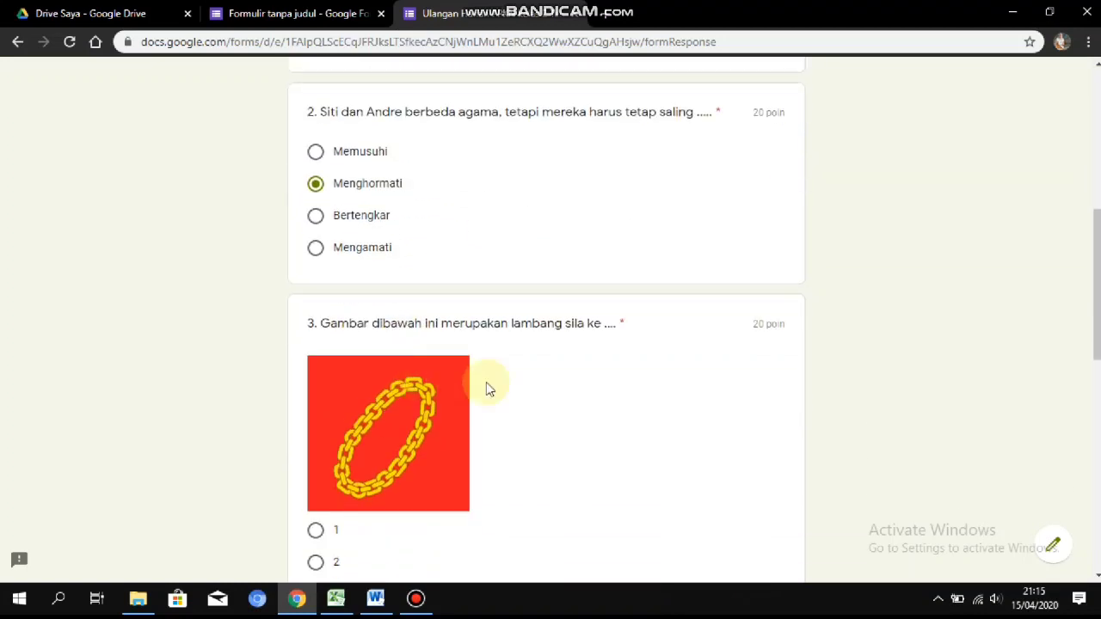
left_click(320, 329)
scroll(584, 368, "down", 2)
left_click(341, 427)
scroll(559, 397, "down", 3)
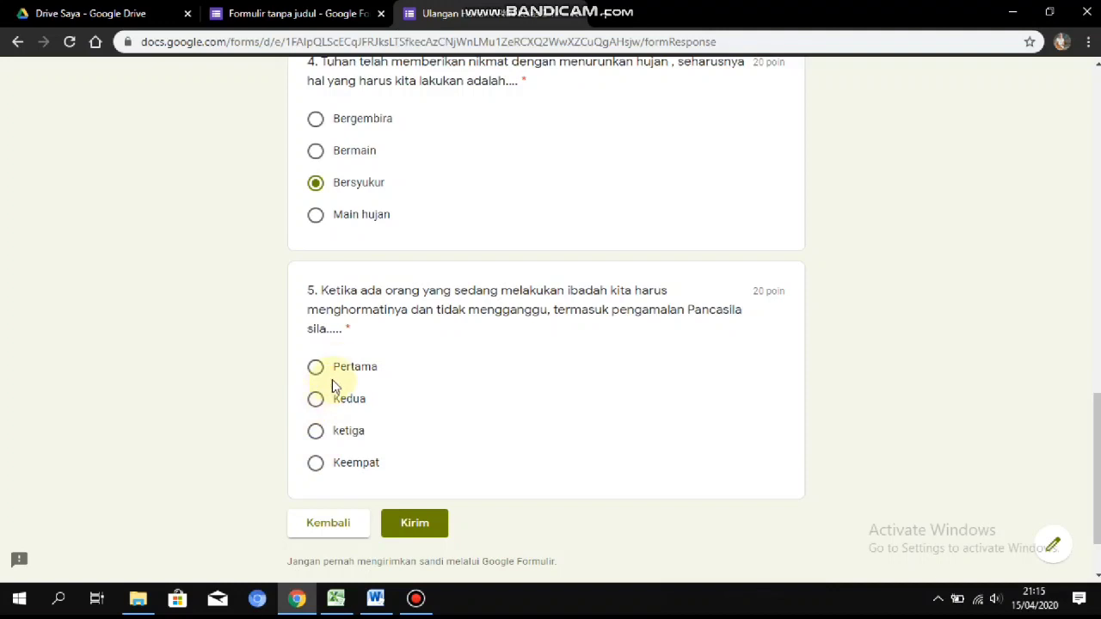
Answer question 5 with Pertama, look back over the answers and submit the quiz.
scroll(576, 269, "up", 15)
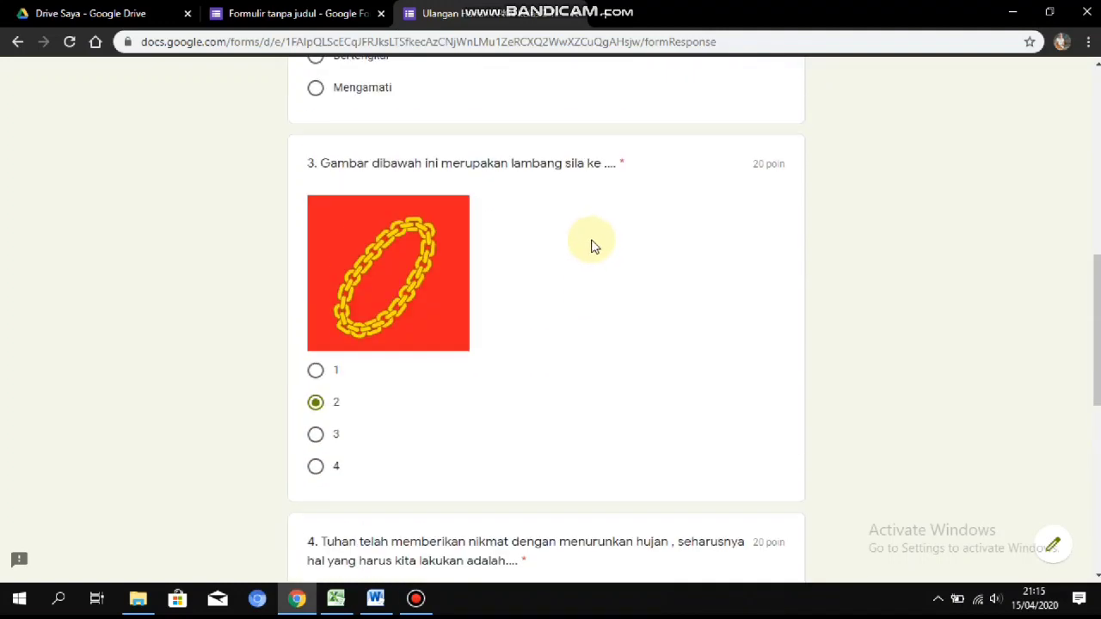
scroll(599, 233, "down", 6)
scroll(592, 272, "down", 8)
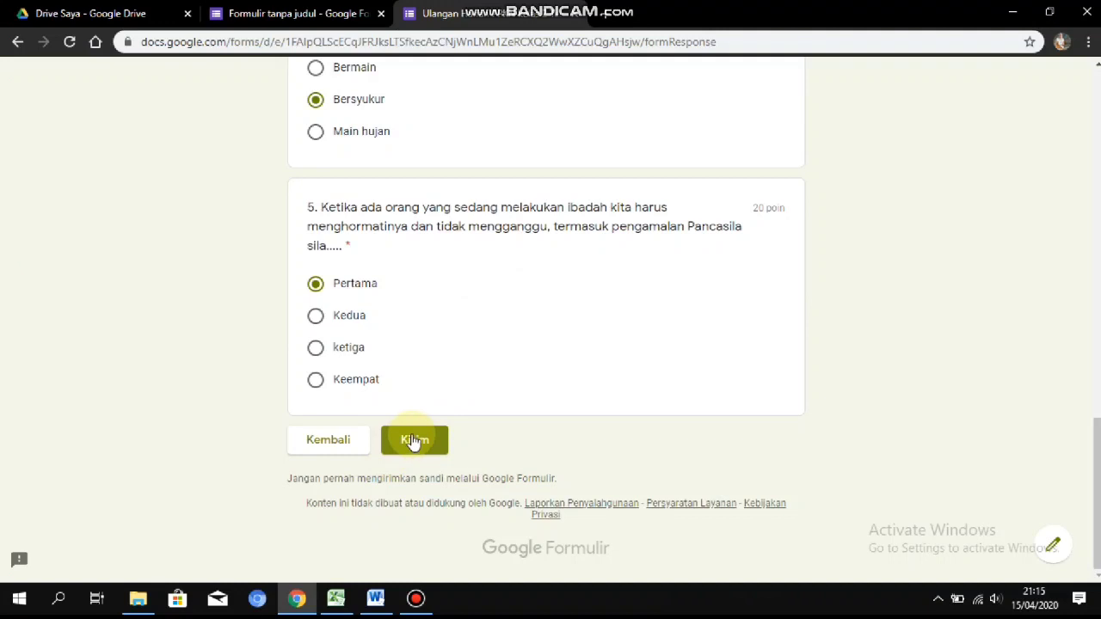
left_click(414, 440)
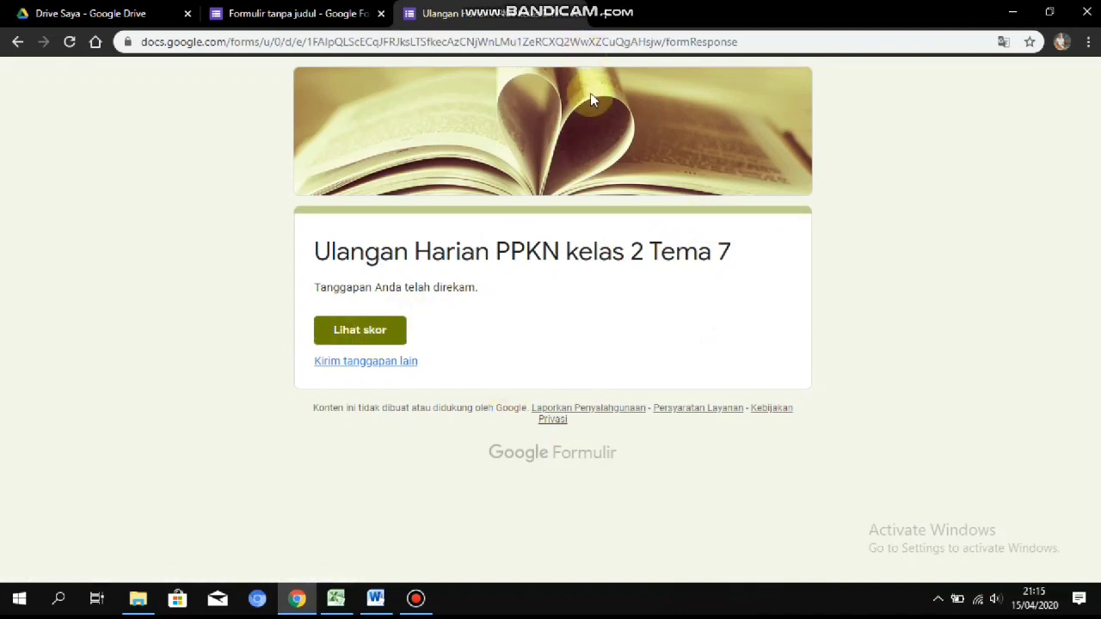
View the score of the submitted response and look over the points for each question.
left_click(380, 345)
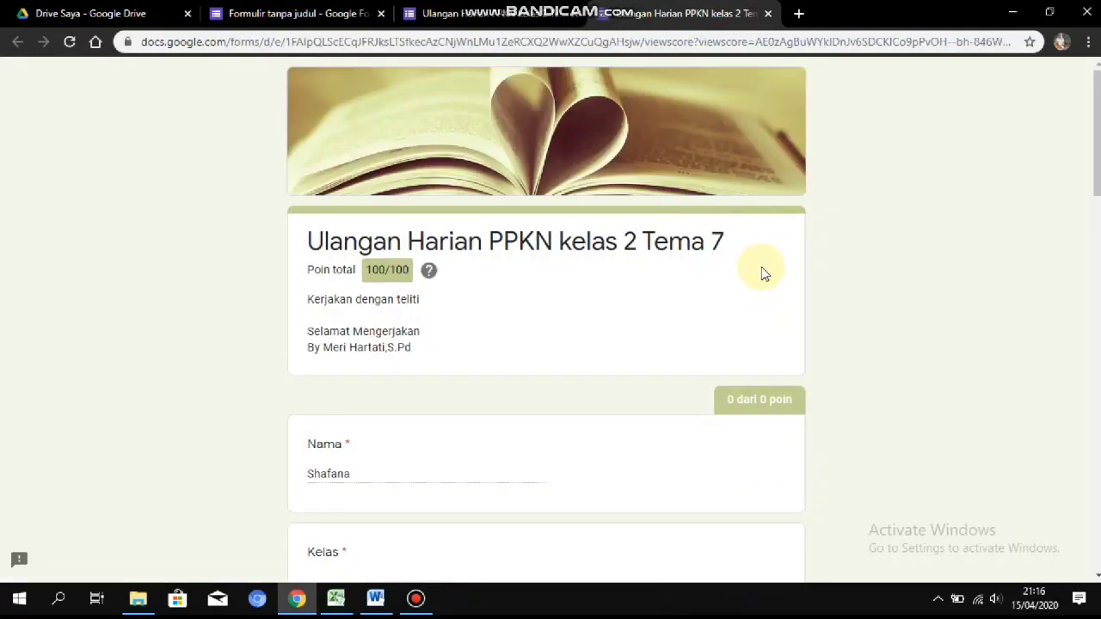
scroll(572, 241, "down", 10)
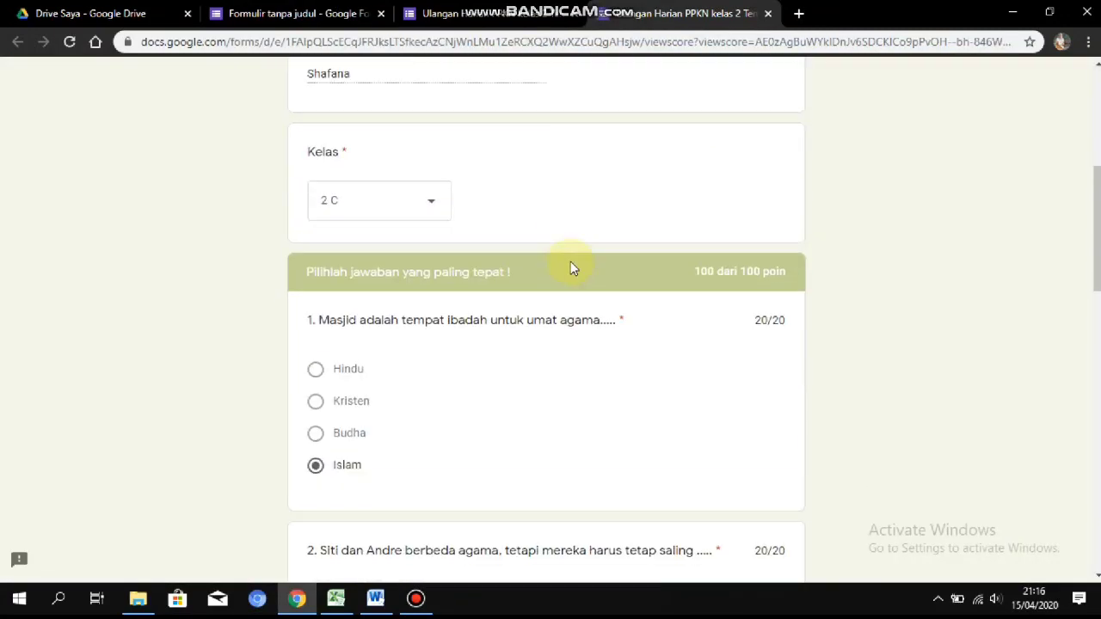
scroll(576, 265, "down", 4)
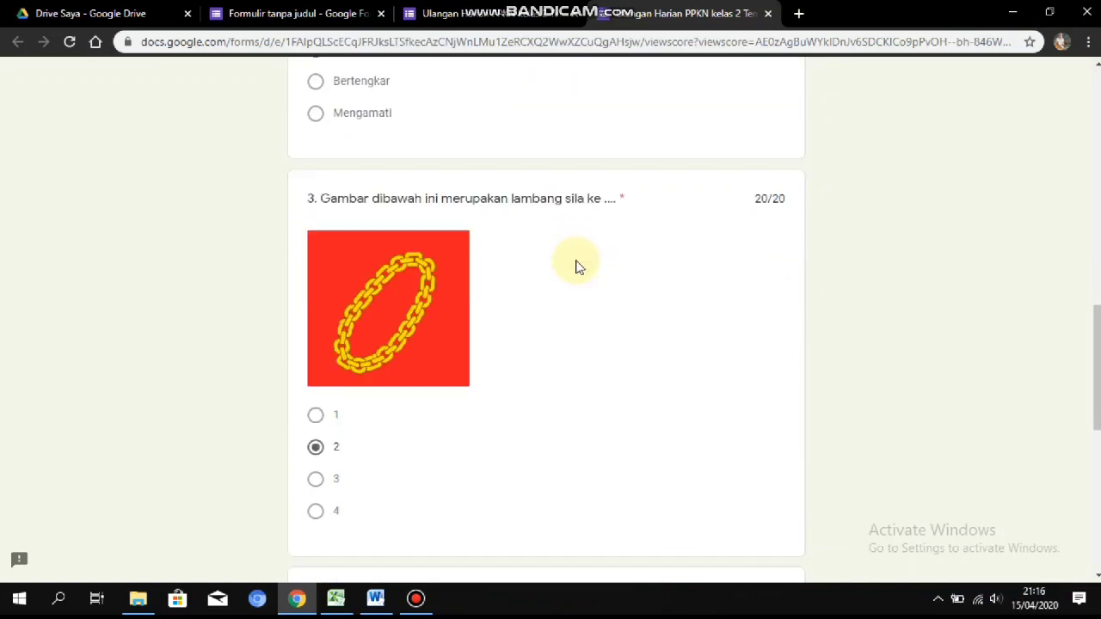
scroll(588, 249, "up", 8)
scroll(662, 223, "up", 8)
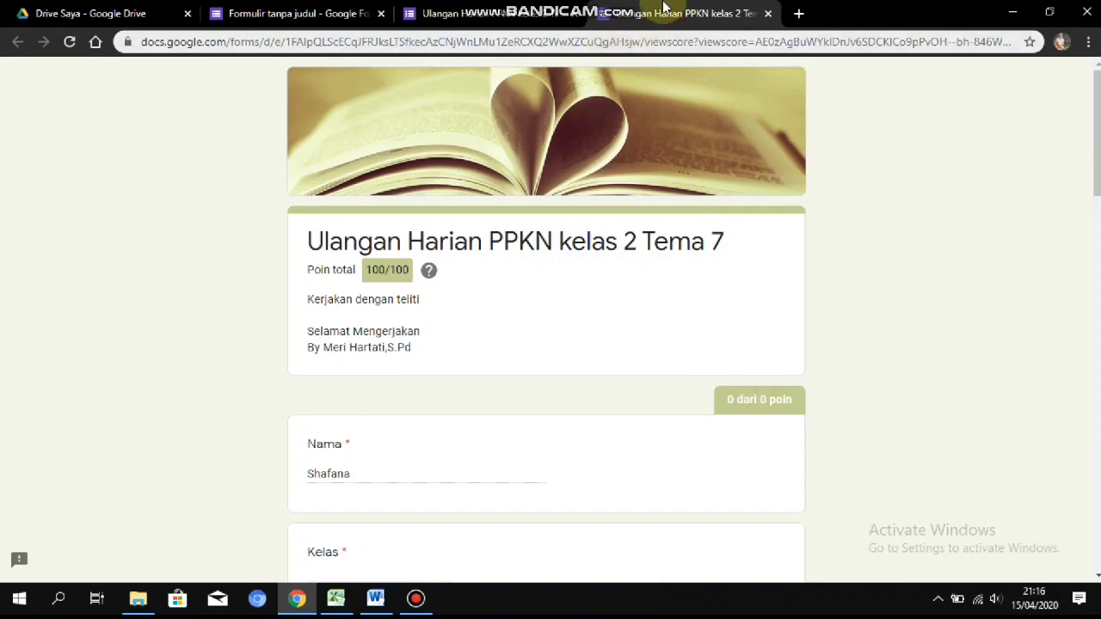
Return to the form editor, examine the summary of its responses through question 5, and open the linked responses spreadsheet.
left_click(319, 13)
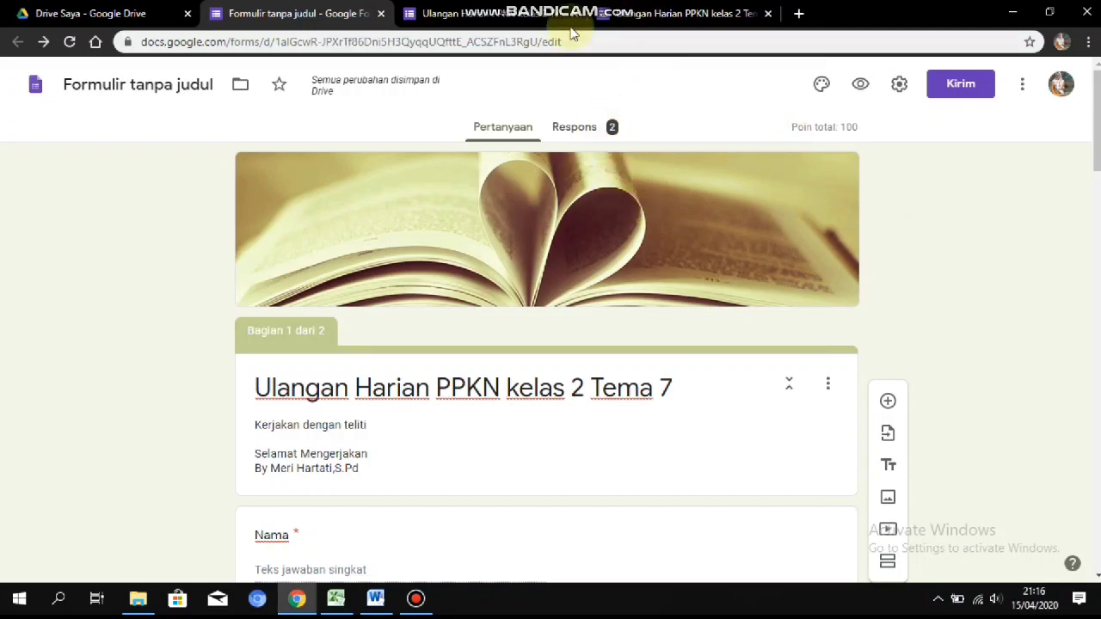
left_click(597, 134)
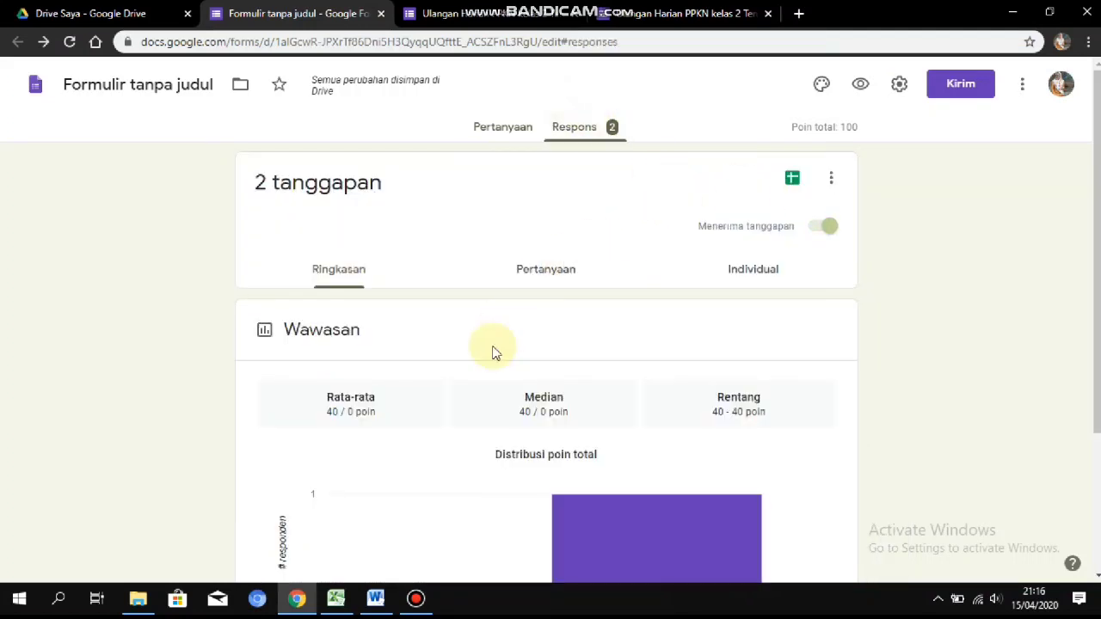
scroll(583, 338, "down", 3)
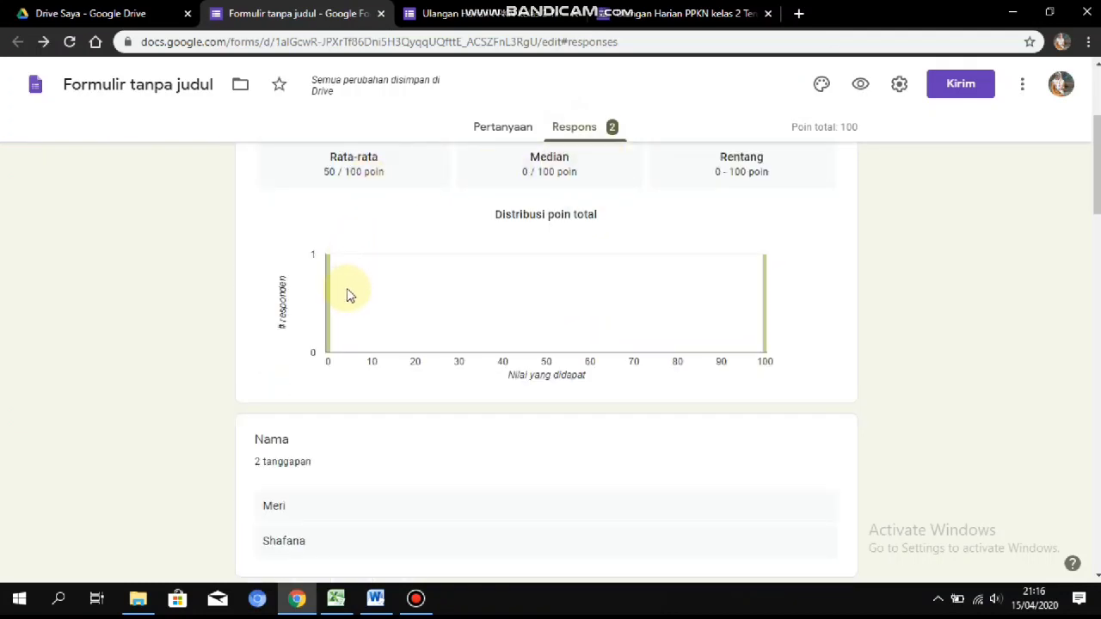
scroll(348, 297, "down", 2)
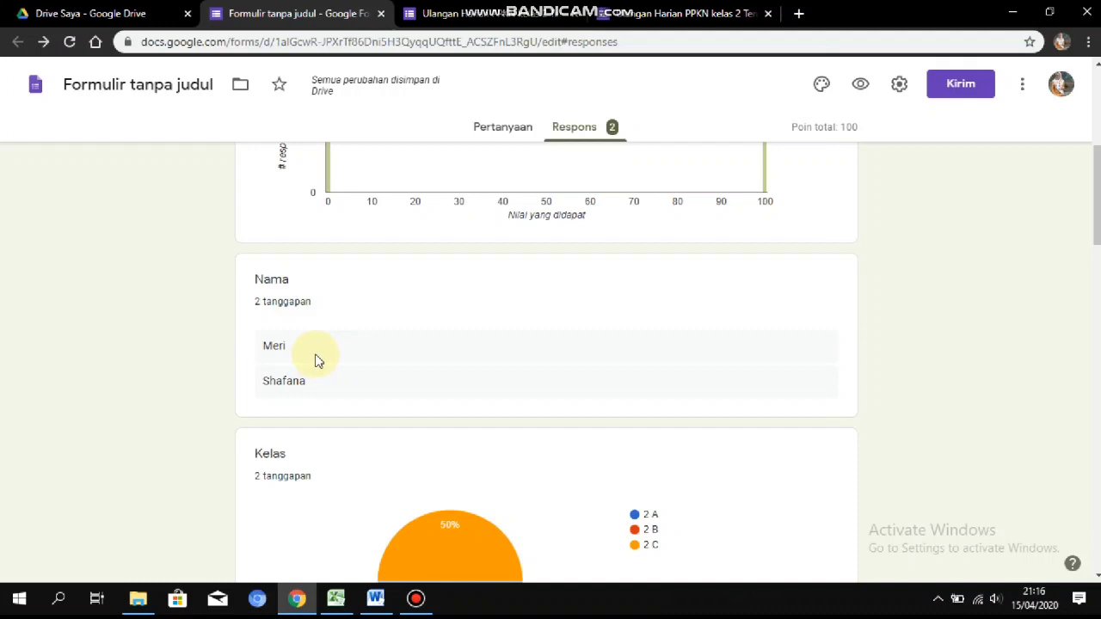
scroll(315, 361, "down", 2)
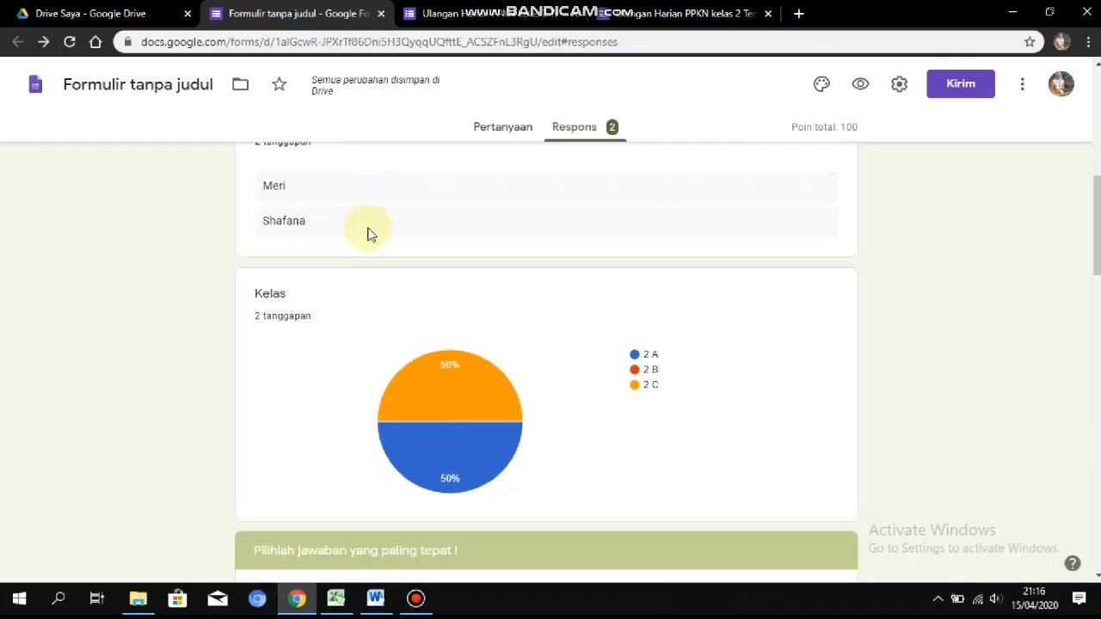
scroll(362, 236, "down", 1)
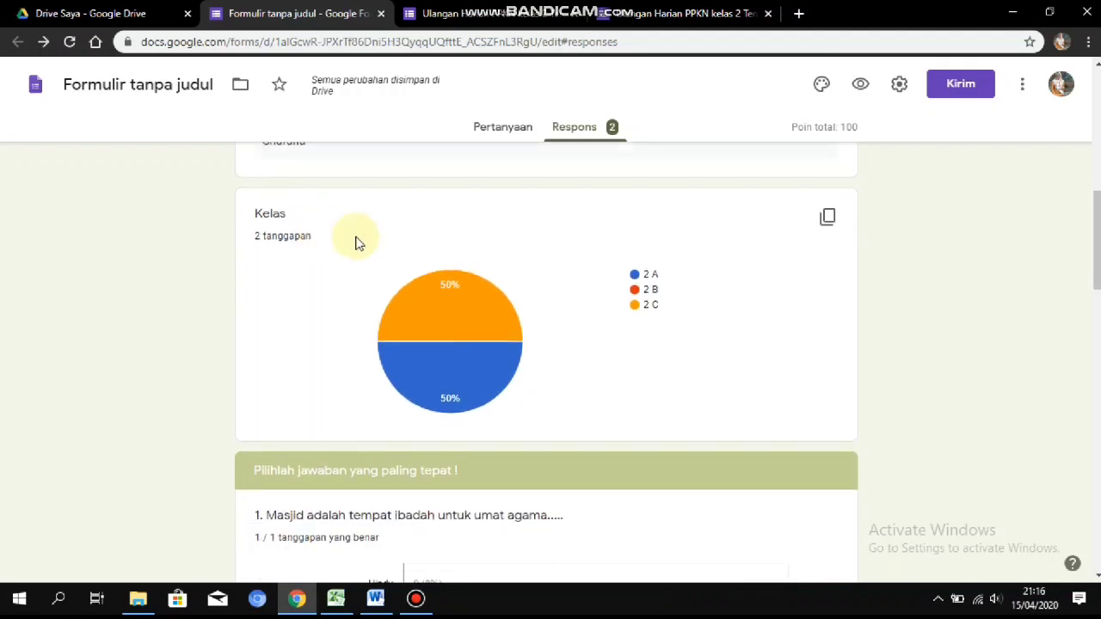
scroll(545, 362, "down", 3)
scroll(542, 368, "down", 15)
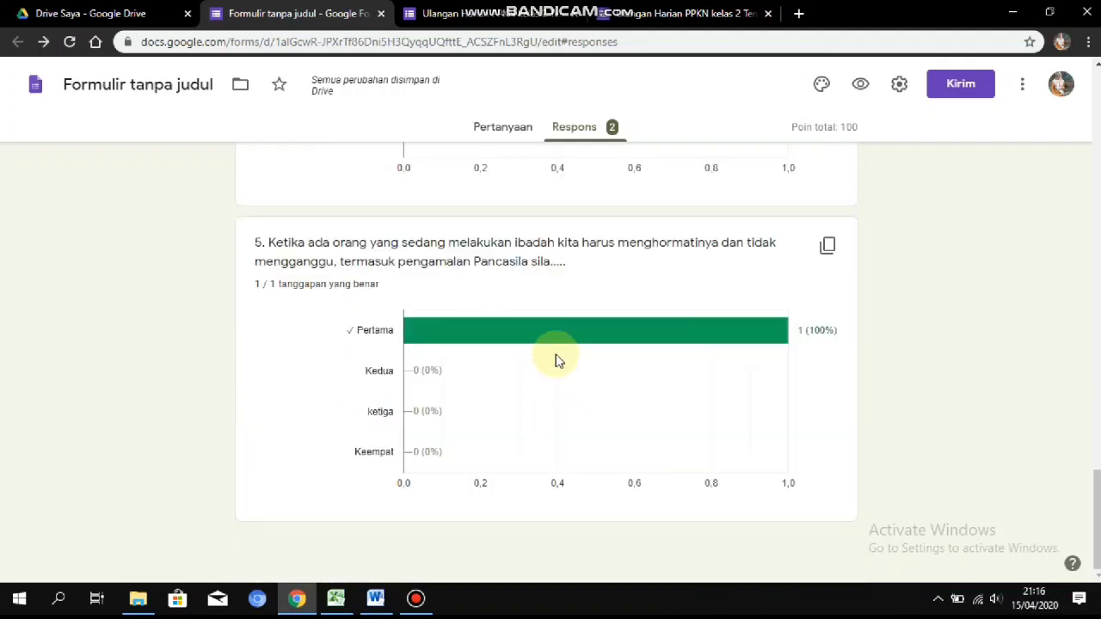
scroll(553, 350, "up", 20)
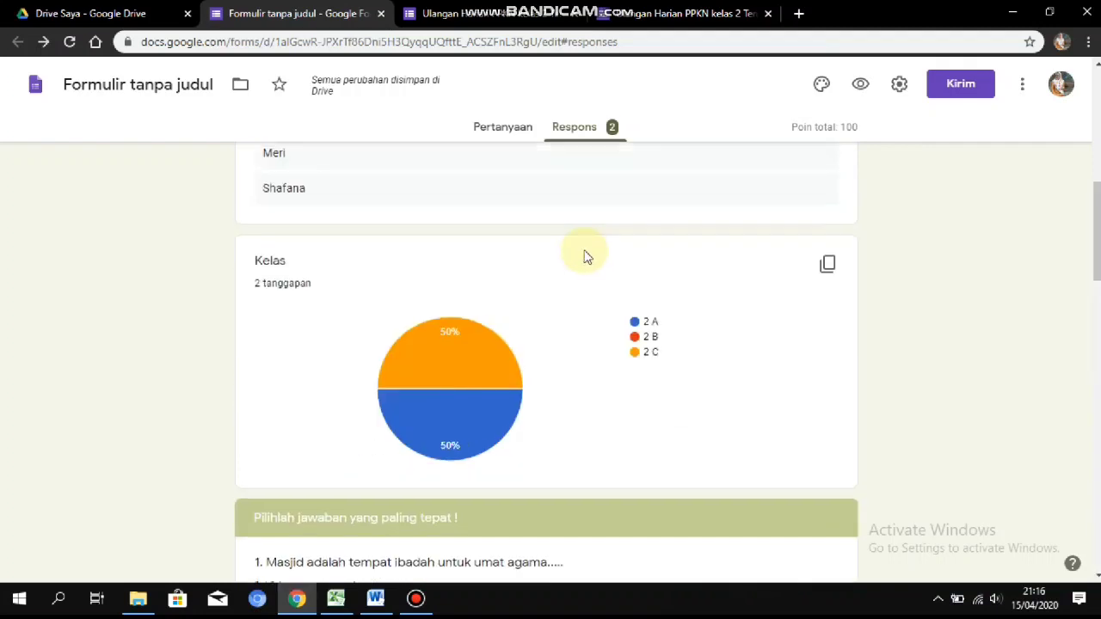
scroll(593, 247, "up", 2)
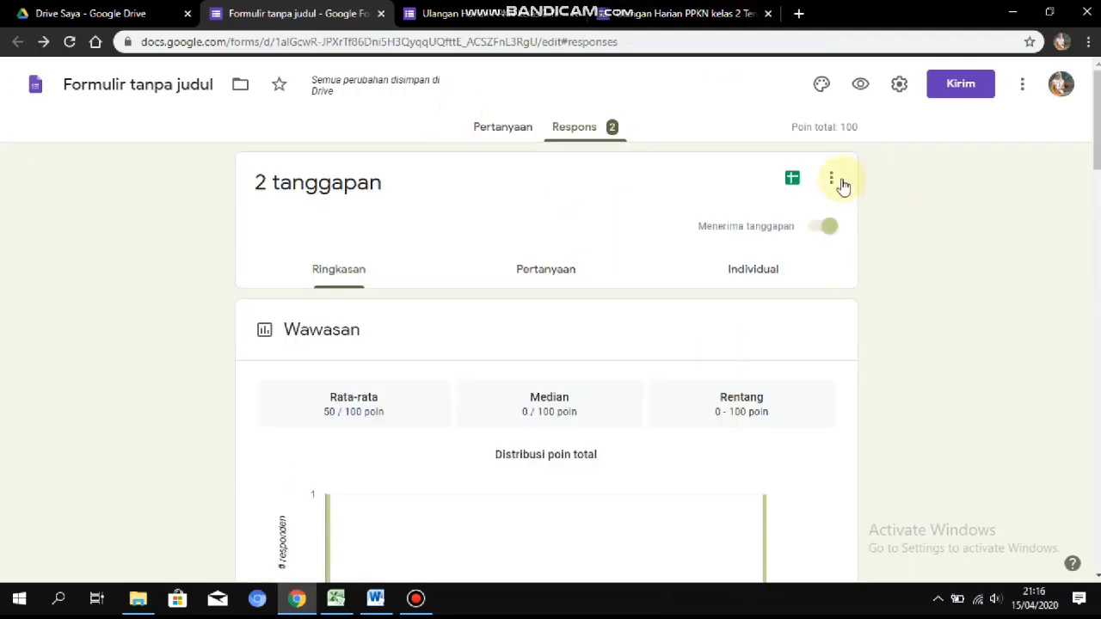
left_click(792, 180)
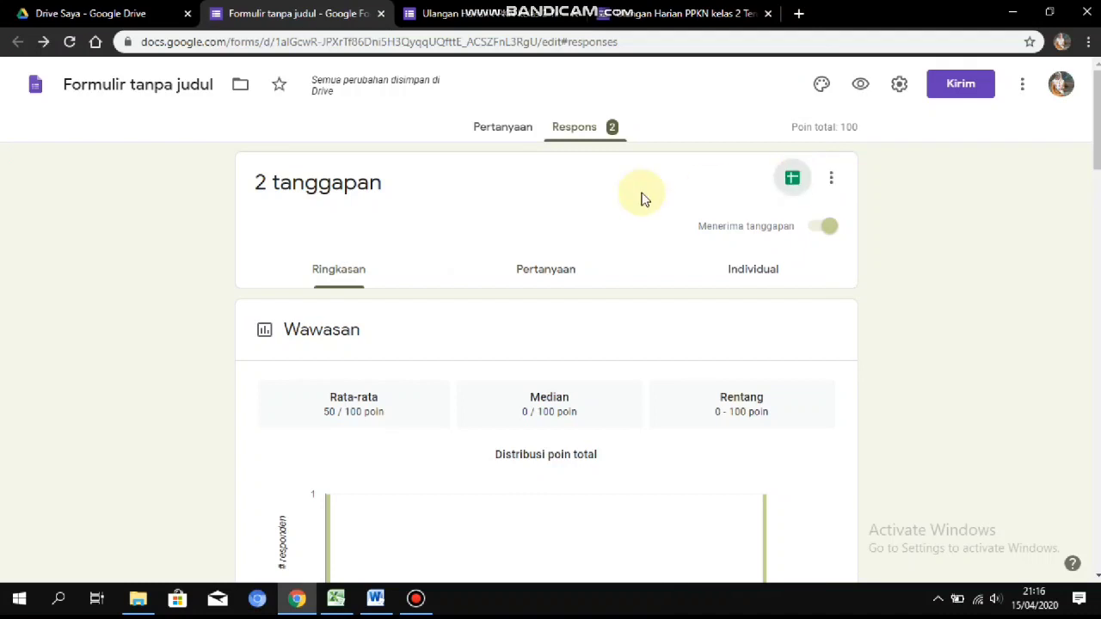
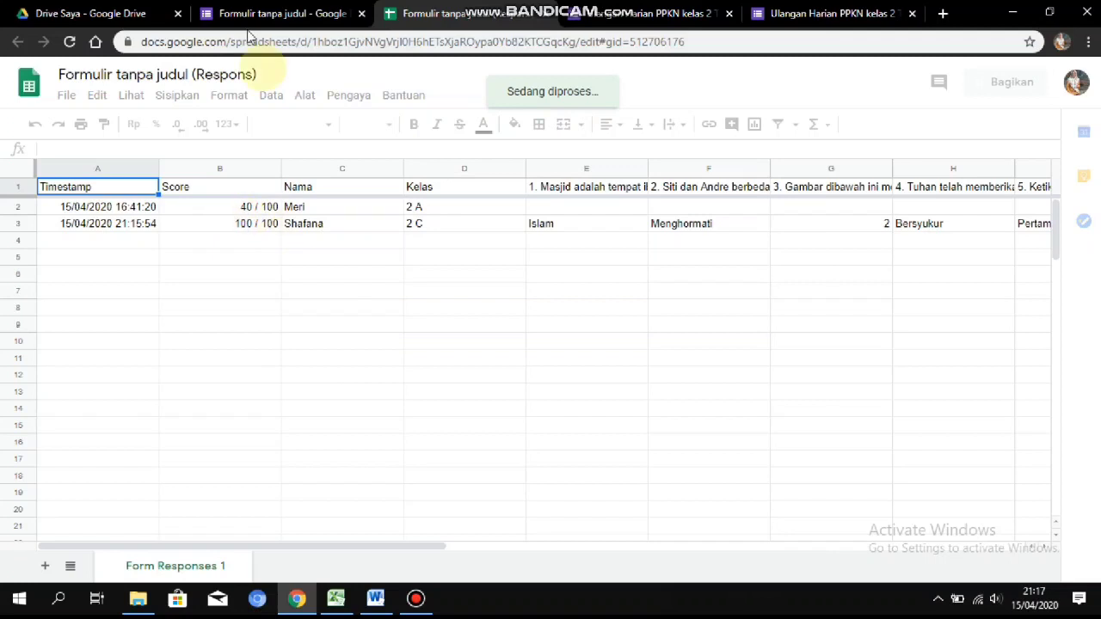
From Google Drive, open the quick-access form last edited a month ago and examine the score summary of its responses.
left_click(138, 10)
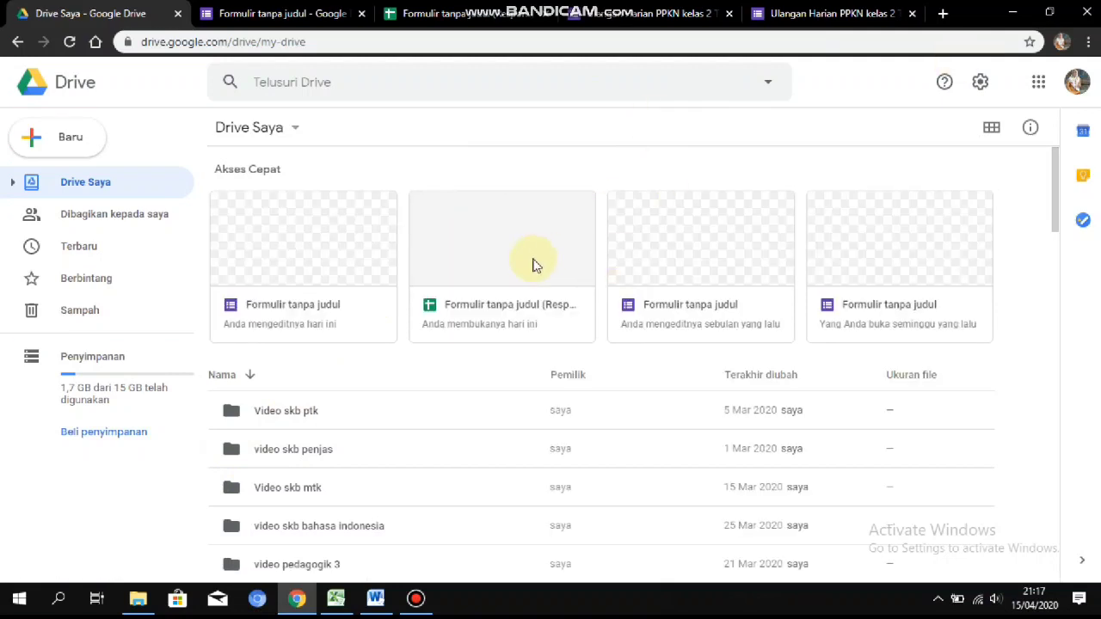
left_click(734, 311)
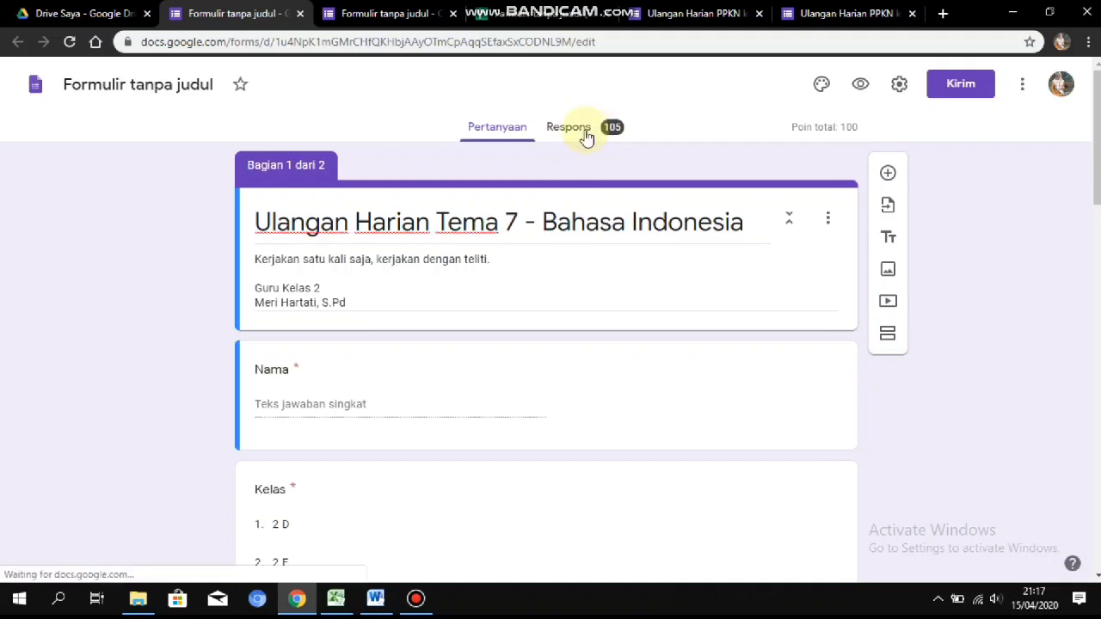
left_click(584, 129)
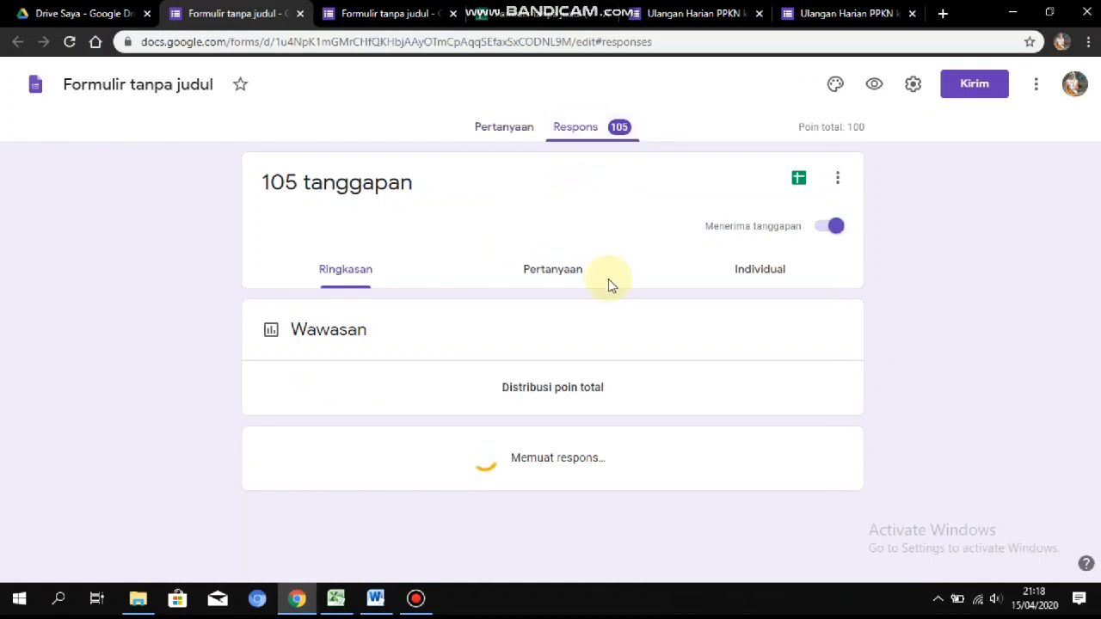
scroll(560, 351, "down", 5)
scroll(576, 325, "up", 3)
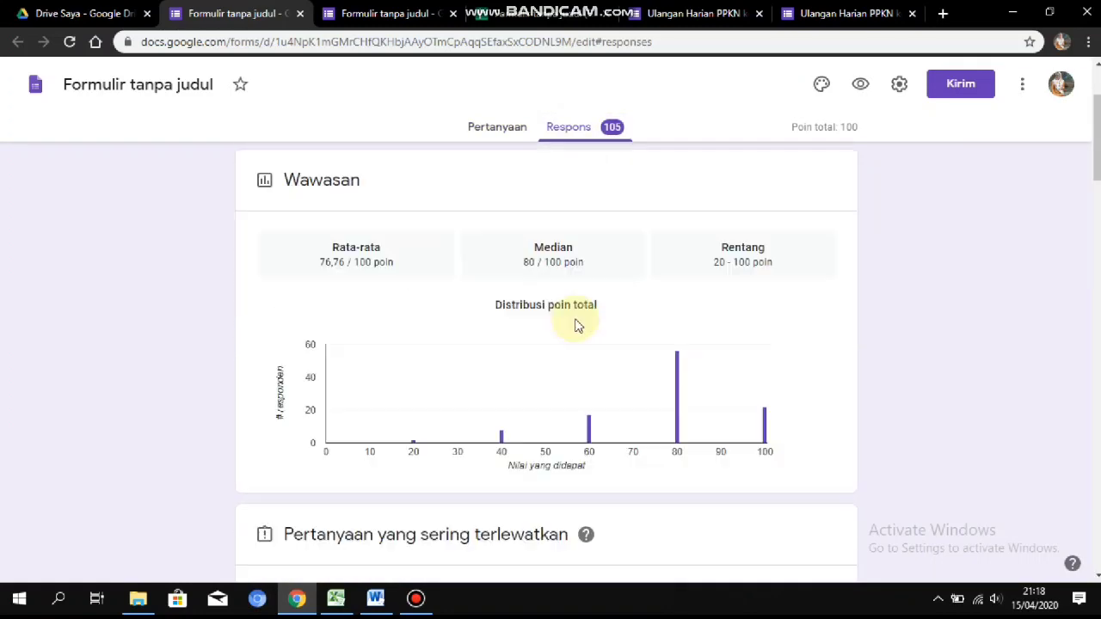
Open this form's responses spreadsheet, view the blank Excel workbook maximized for comparison, and return to the spreadsheet in Chrome.
scroll(576, 325, "up", 2)
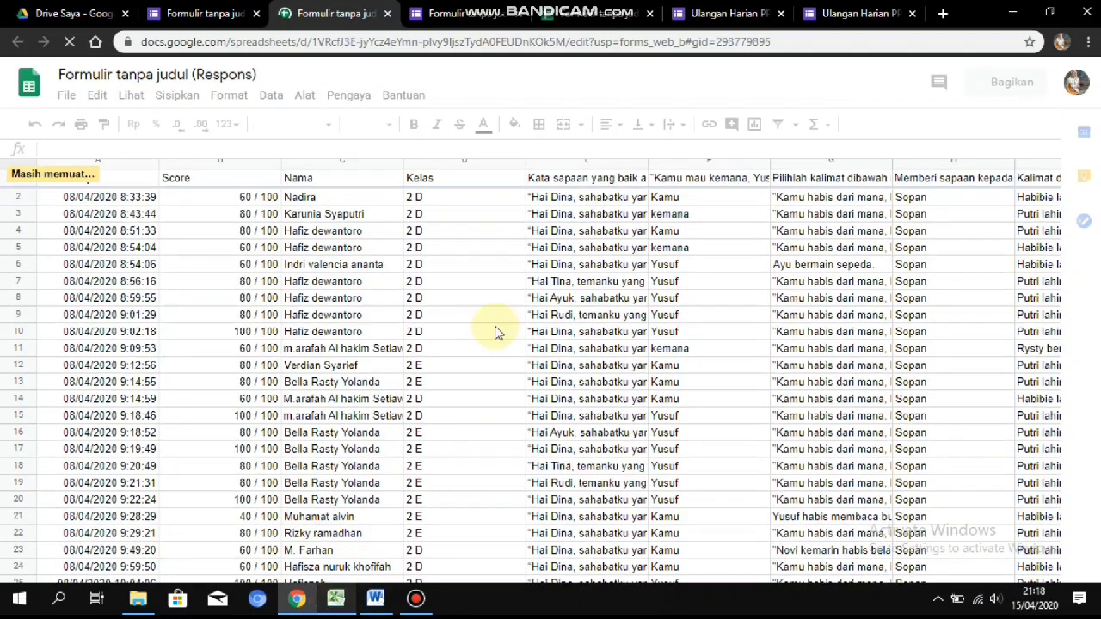
scroll(496, 333, "down", 3)
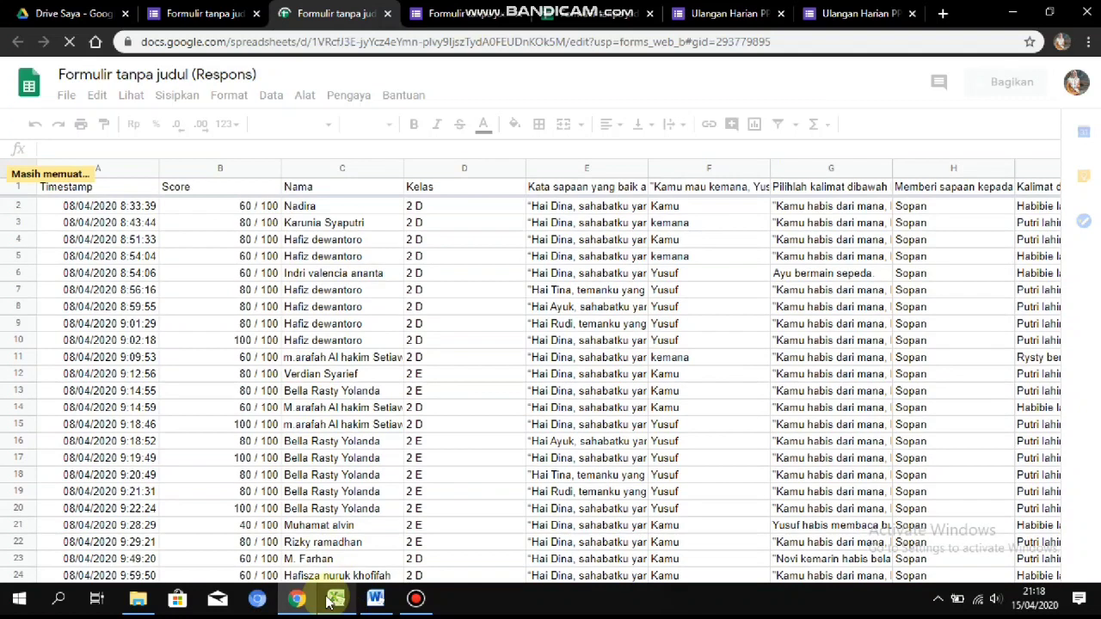
left_click(331, 599)
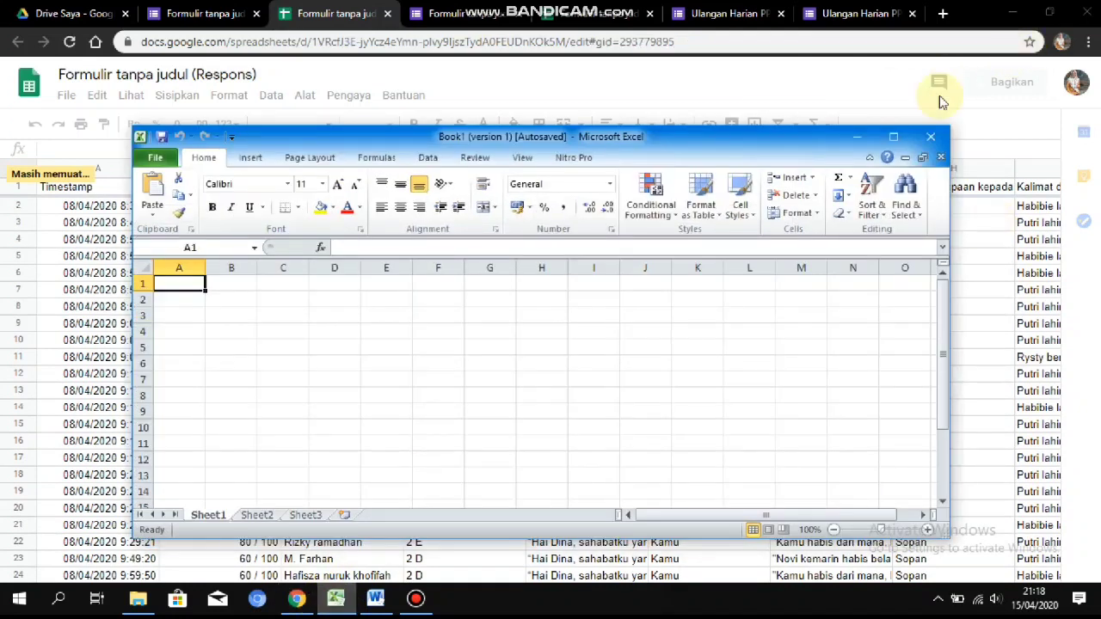
left_click(893, 137)
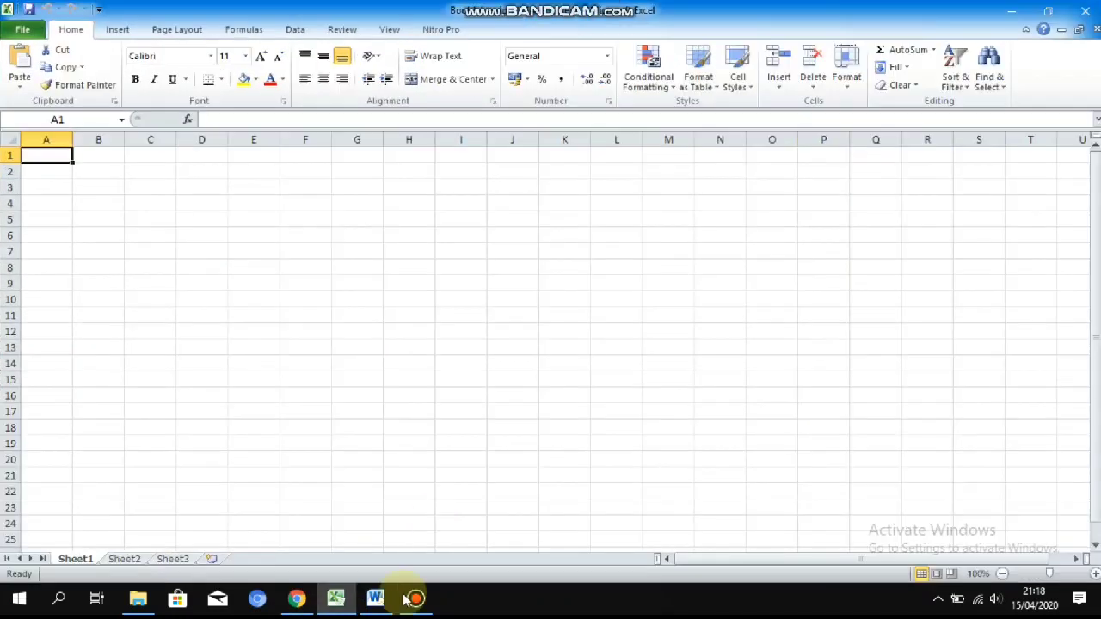
left_click(296, 599)
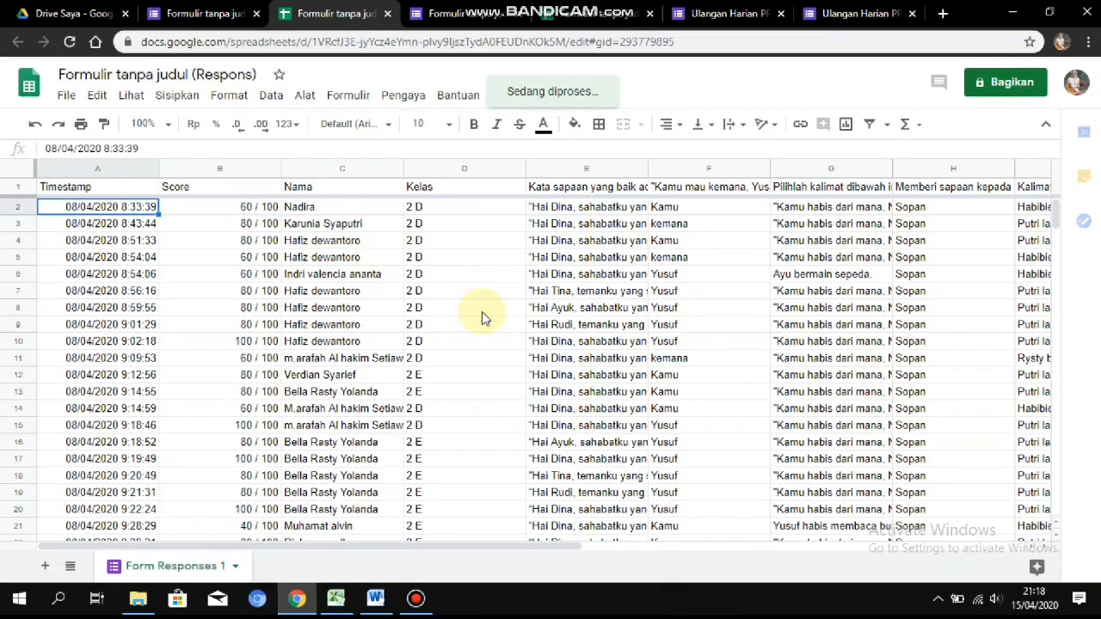
Look through the timestamps, scores, names and classes in the responses spreadsheet down to the last filled row.
scroll(437, 464, "down", 3)
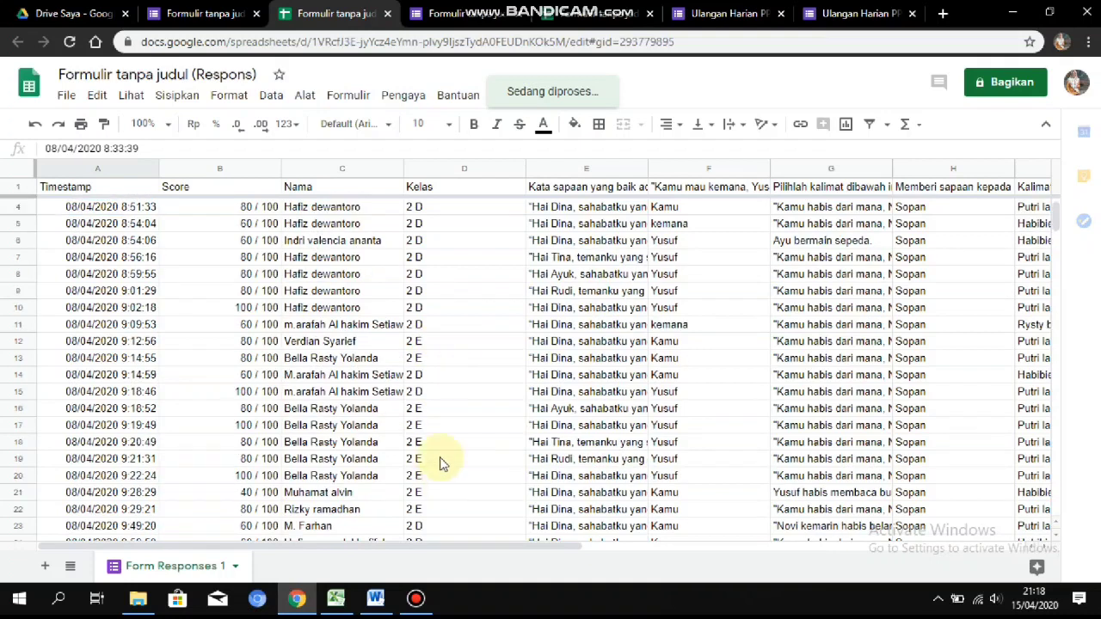
scroll(1059, 227, "down", 2)
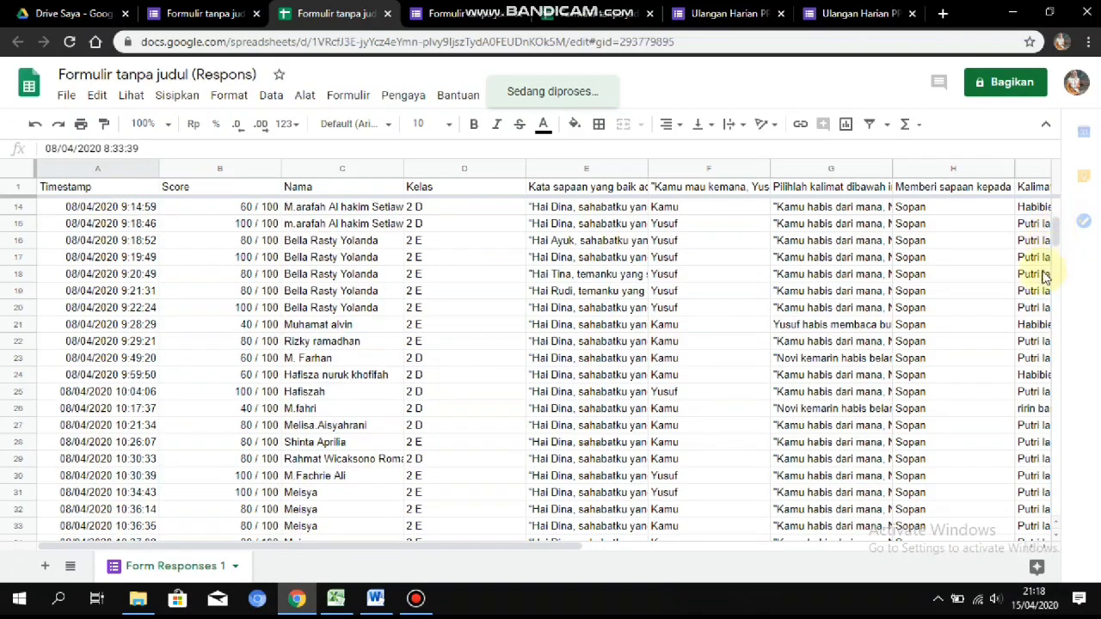
scroll(1054, 258, "down", 8)
scroll(1070, 378, "down", 14)
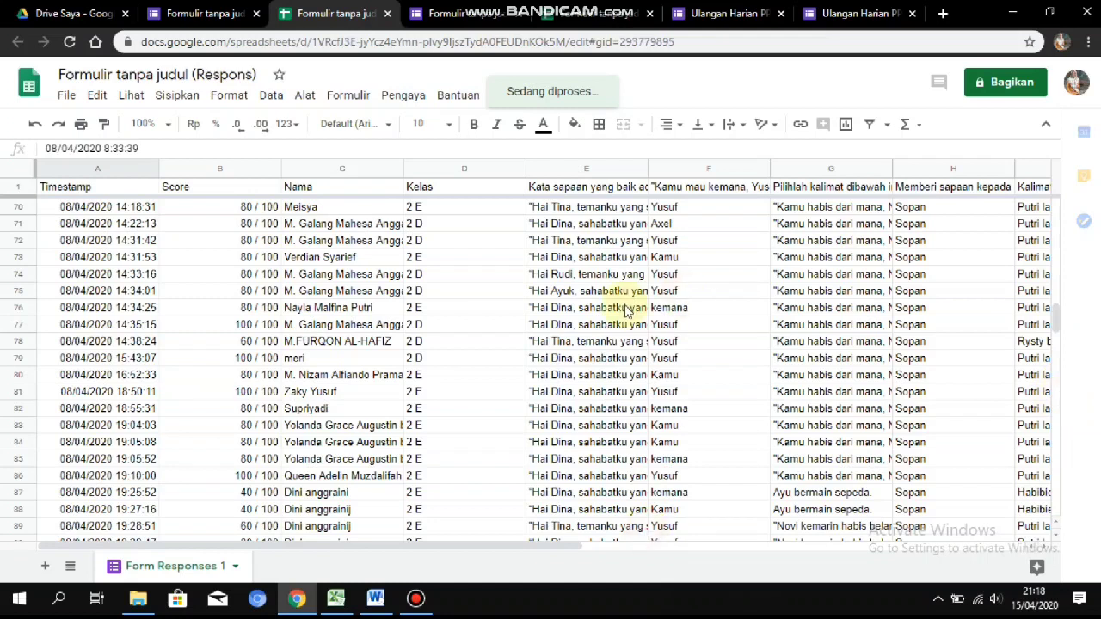
scroll(623, 301, "down", 14)
scroll(442, 373, "up", 10)
scroll(473, 461, "down", 2)
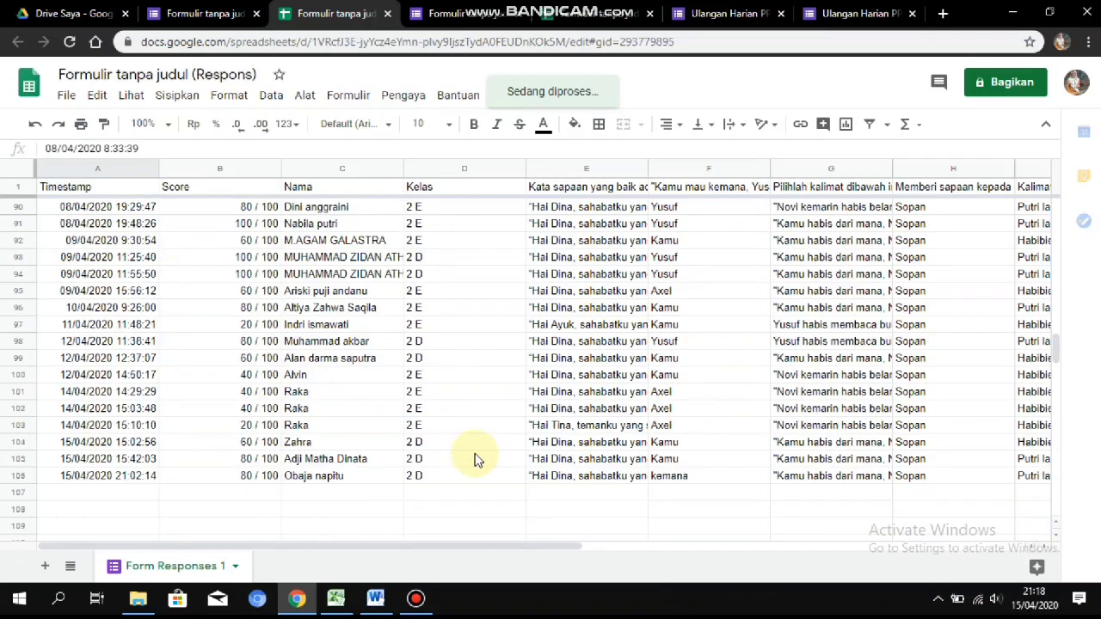
scroll(474, 462, "down", 2)
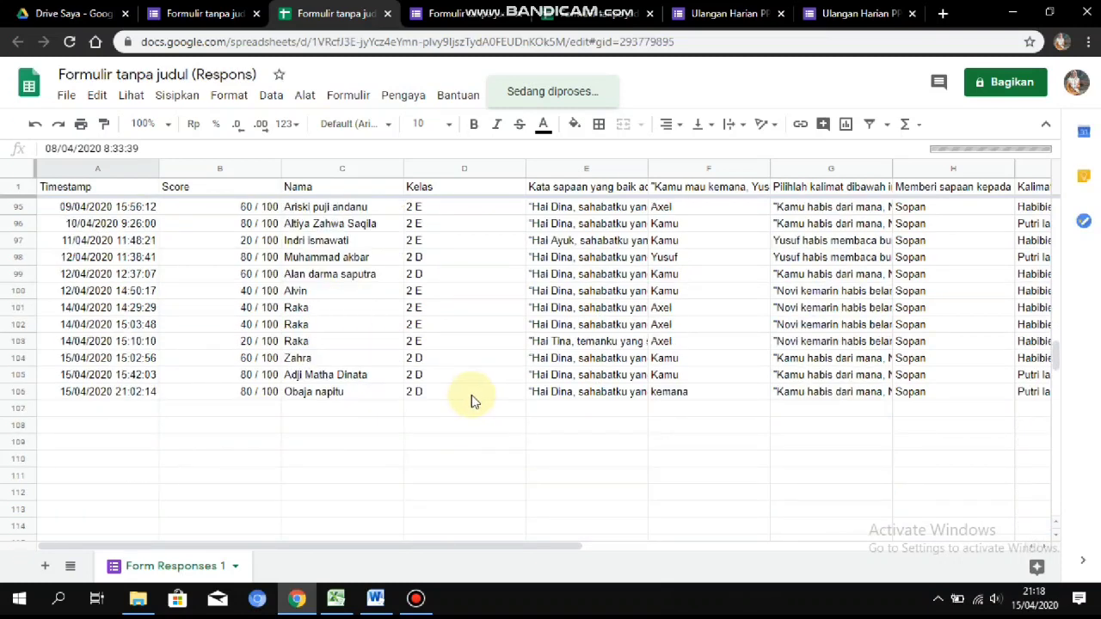
Extend the selection to the last filled row in the Kelas column and copy range A2:D106.
left_click(442, 394, "shift")
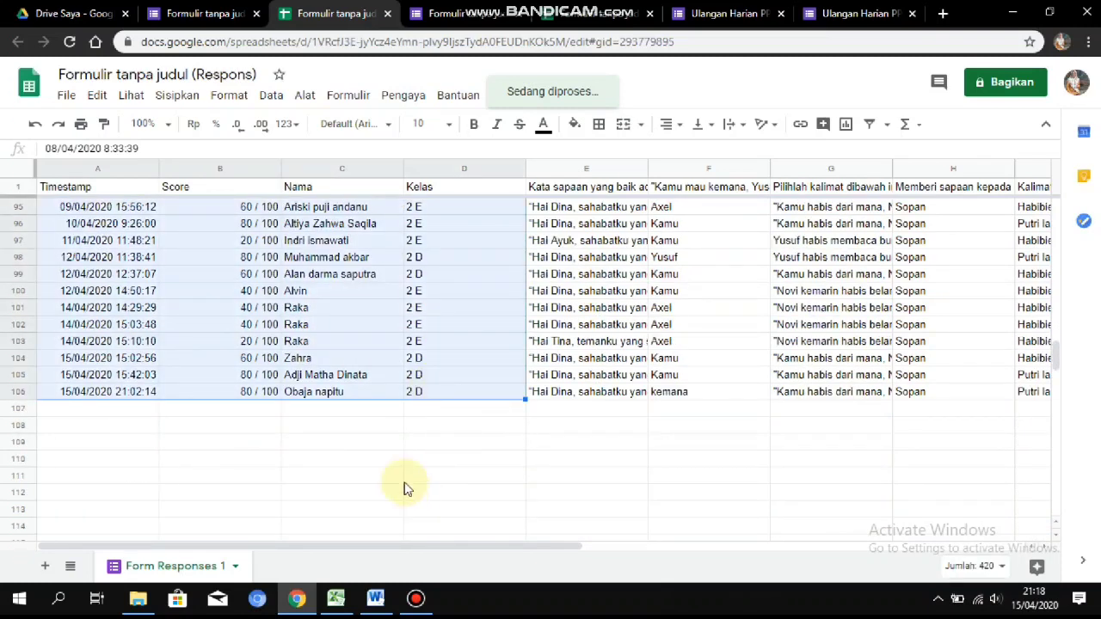
right_click(209, 260)
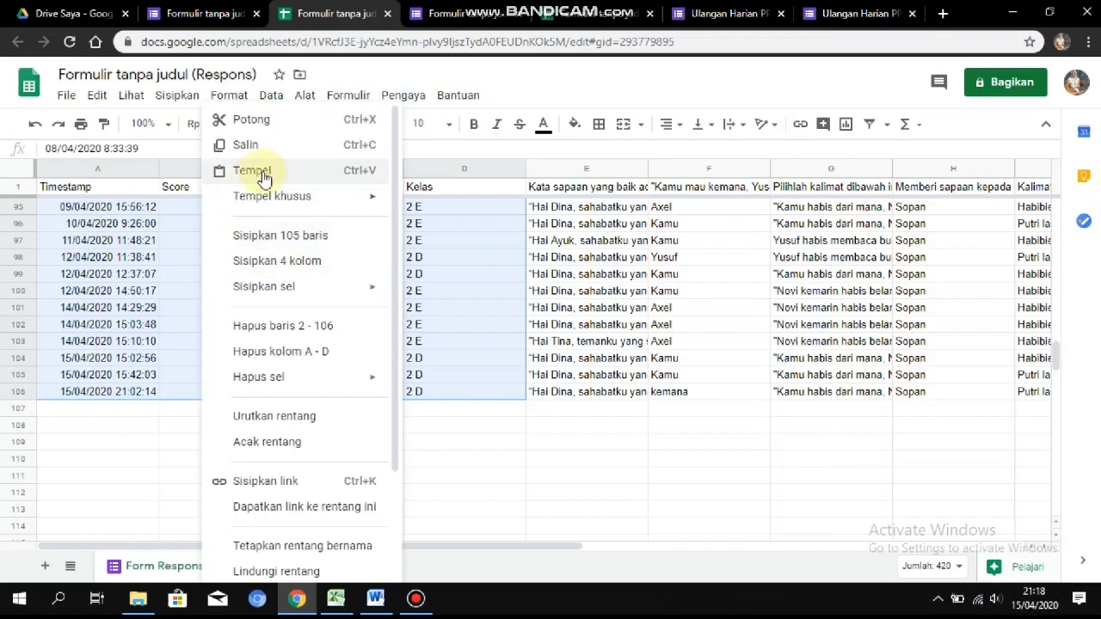
key("ctrl+c")
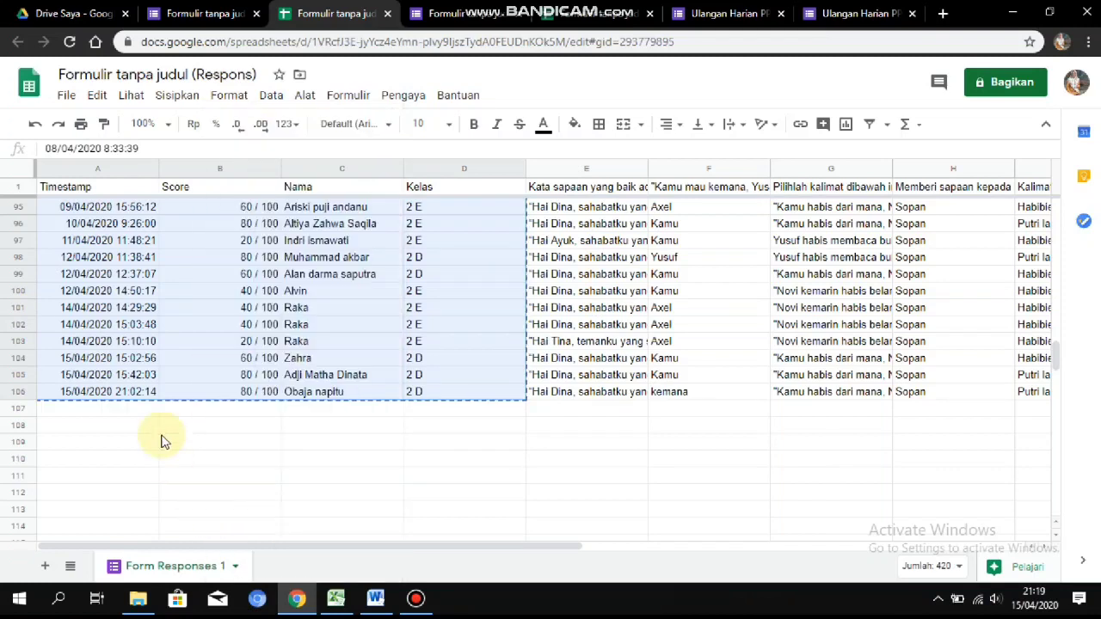
Switch to the blank Excel workbook and paste the copied responses at cell A2 with source formatting kept.
left_click(337, 601)
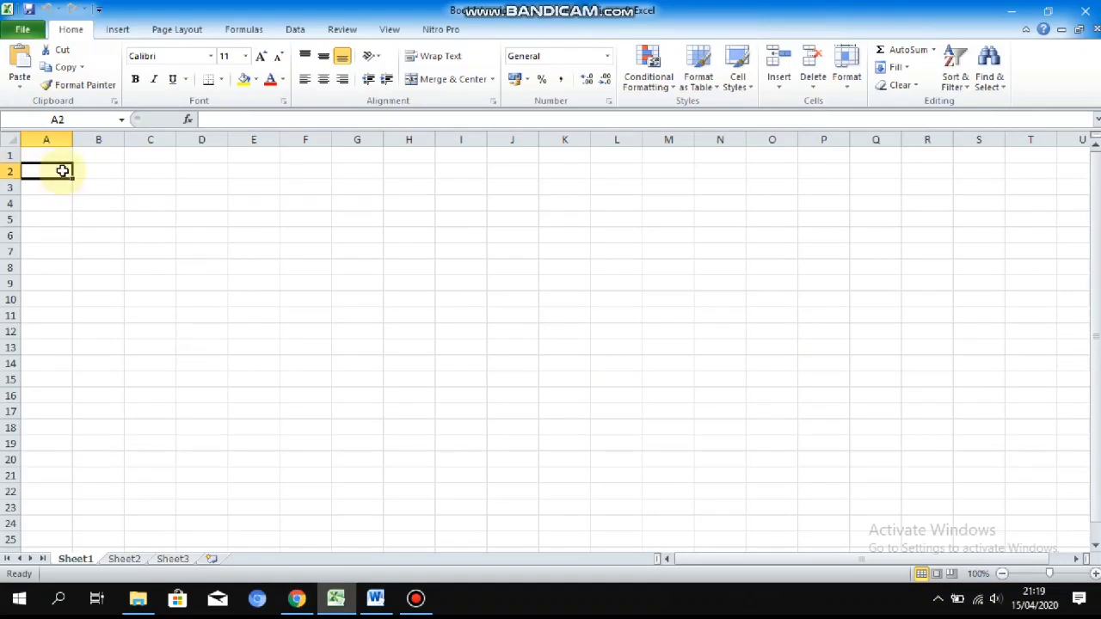
right_click(62, 171)
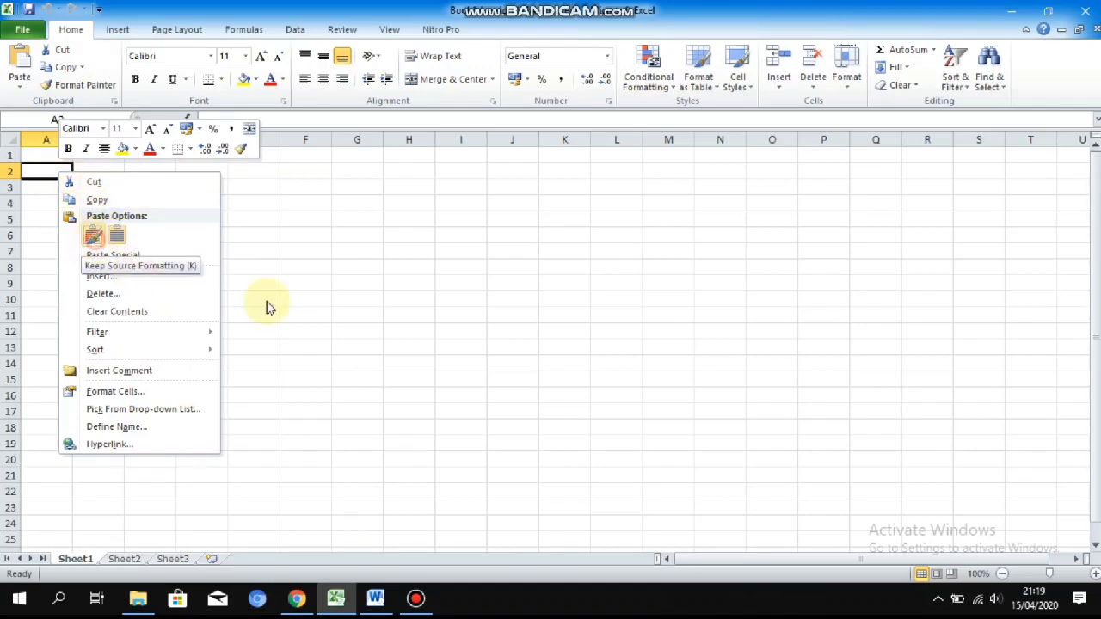
left_click(567, 254)
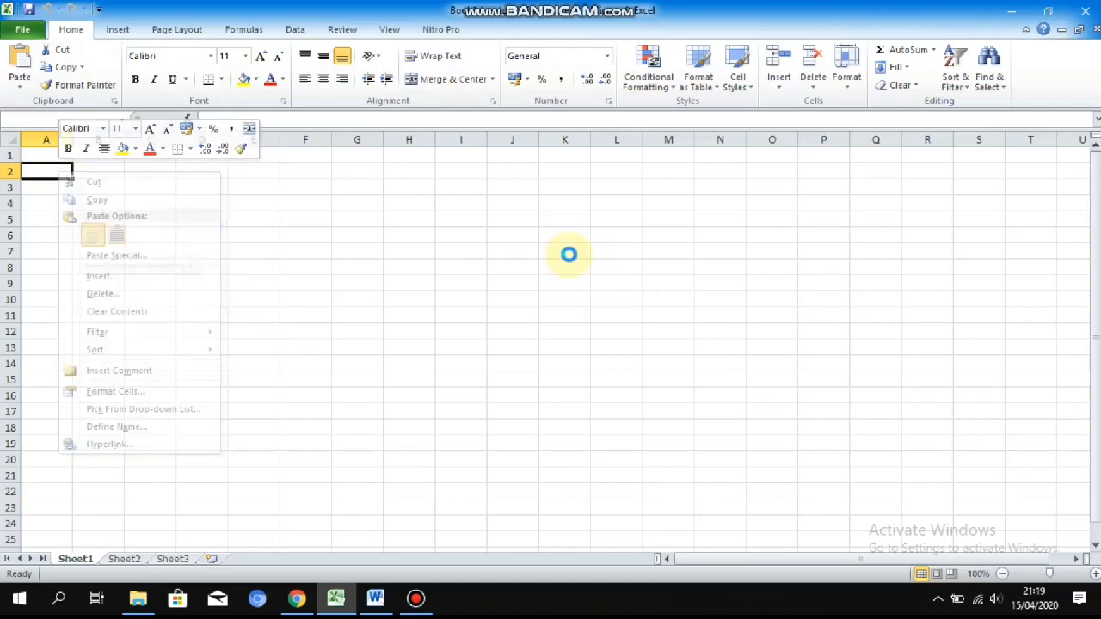
key("ctrl+v")
left_click(334, 223)
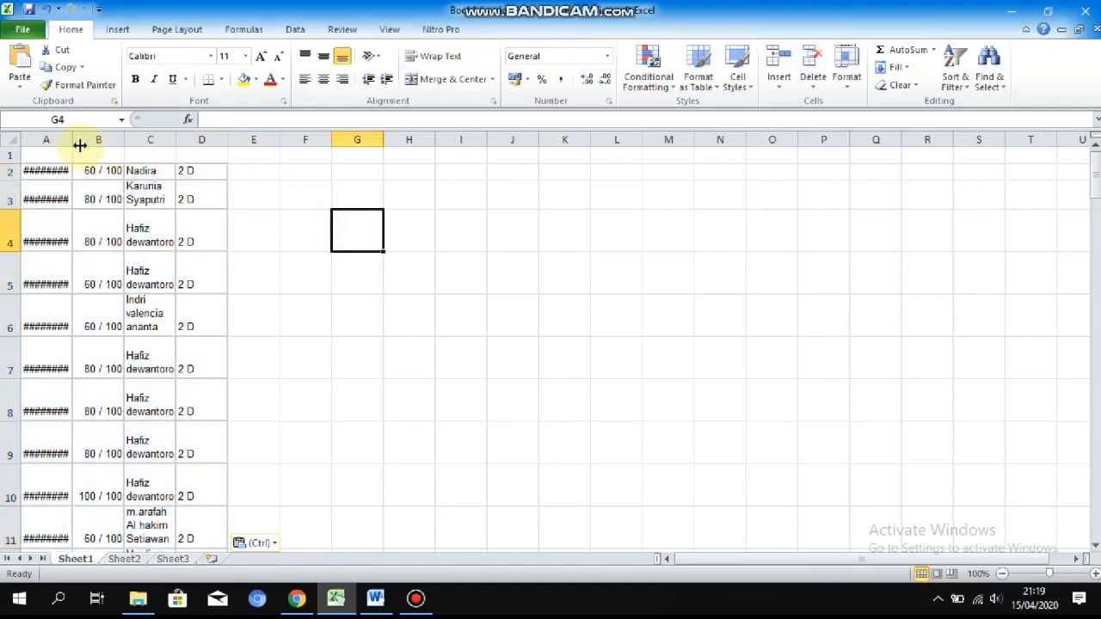
Widen columns A to C to fit the timestamps, scores and names, and look over the pasted rows.
left_click_drag(71, 135, 466, 146)
left_click_drag(620, 316, 625, 317)
scroll(626, 316, "down", 5)
scroll(606, 283, "down", 7)
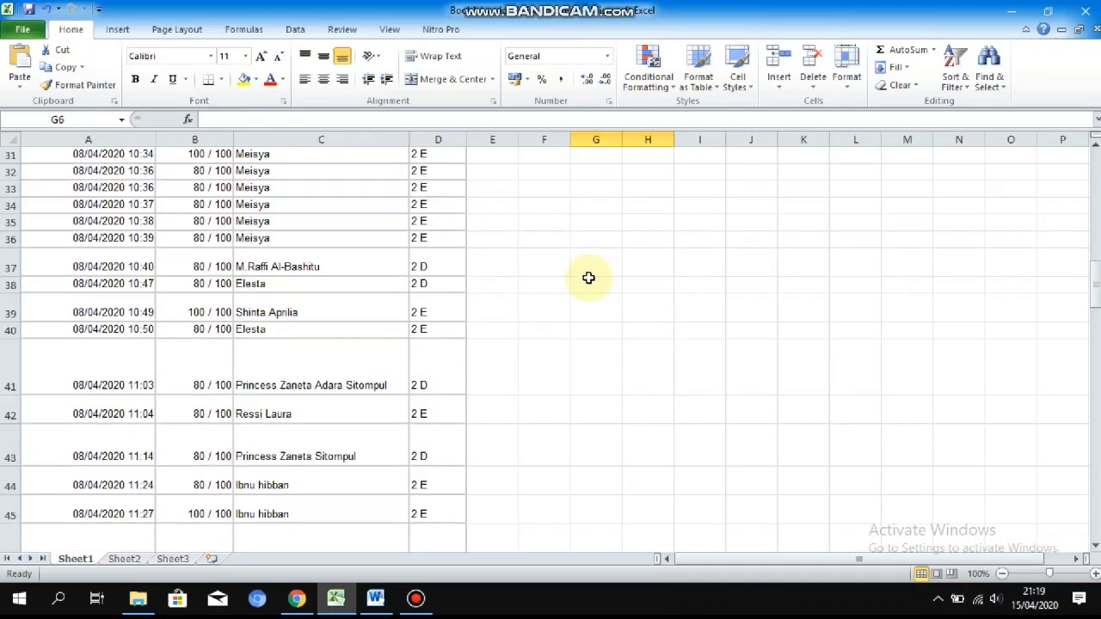
scroll(578, 267, "up", 7)
scroll(550, 246, "up", 5)
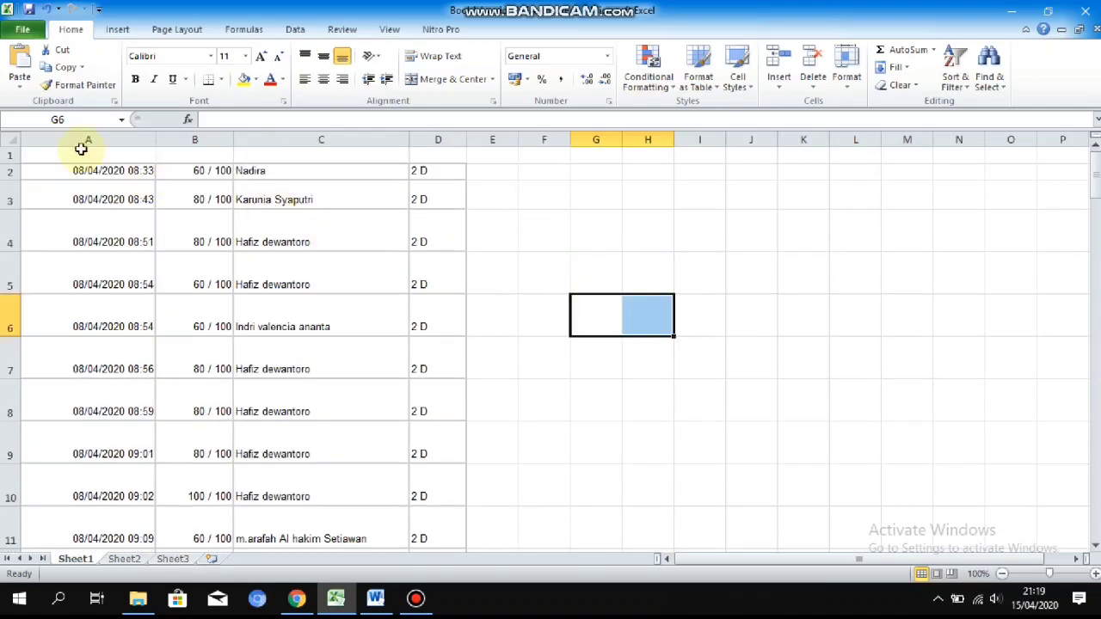
Select the pasted data A2:D106 and sort it by Column D on values, A to Z.
left_click(74, 175)
scroll(447, 176, "down", 13)
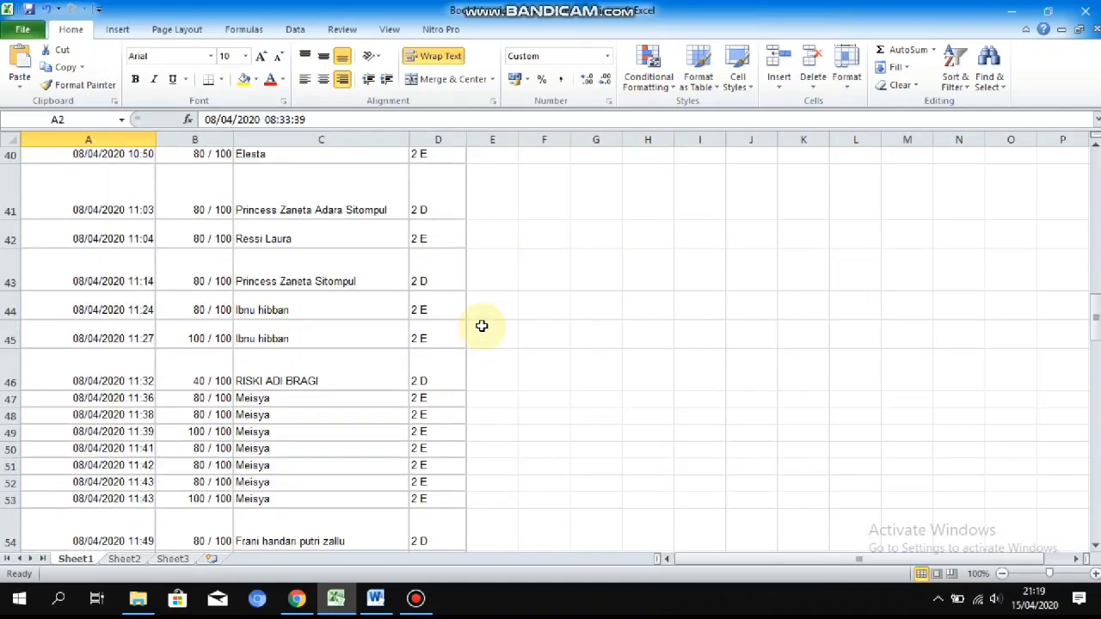
scroll(473, 302, "down", 8)
scroll(484, 353, "down", 12)
scroll(459, 307, "up", 4)
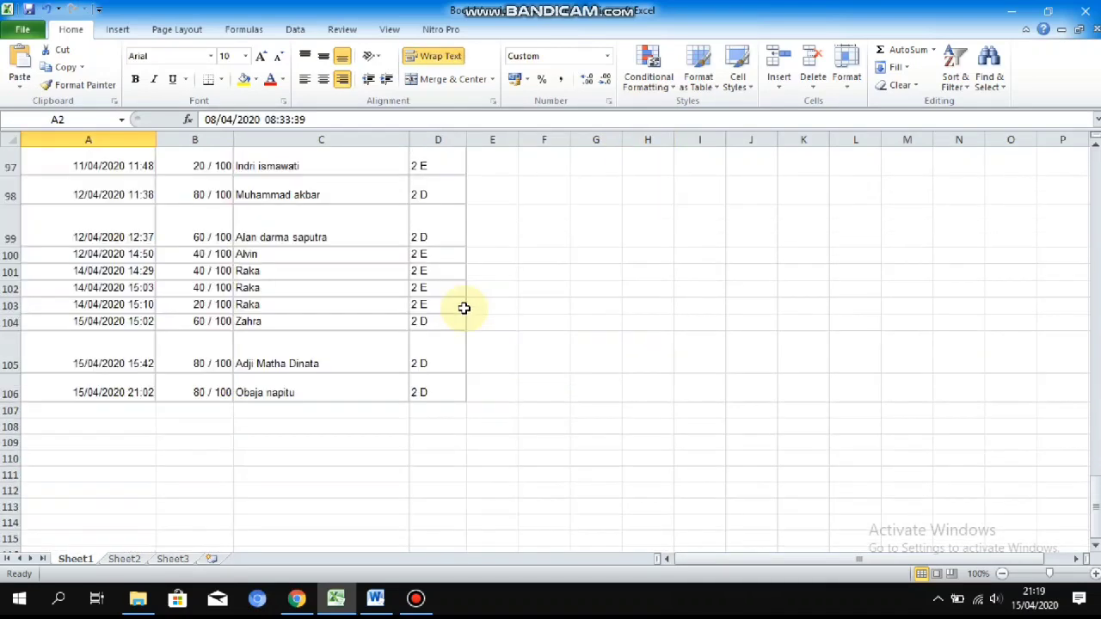
scroll(441, 530, "down", 3)
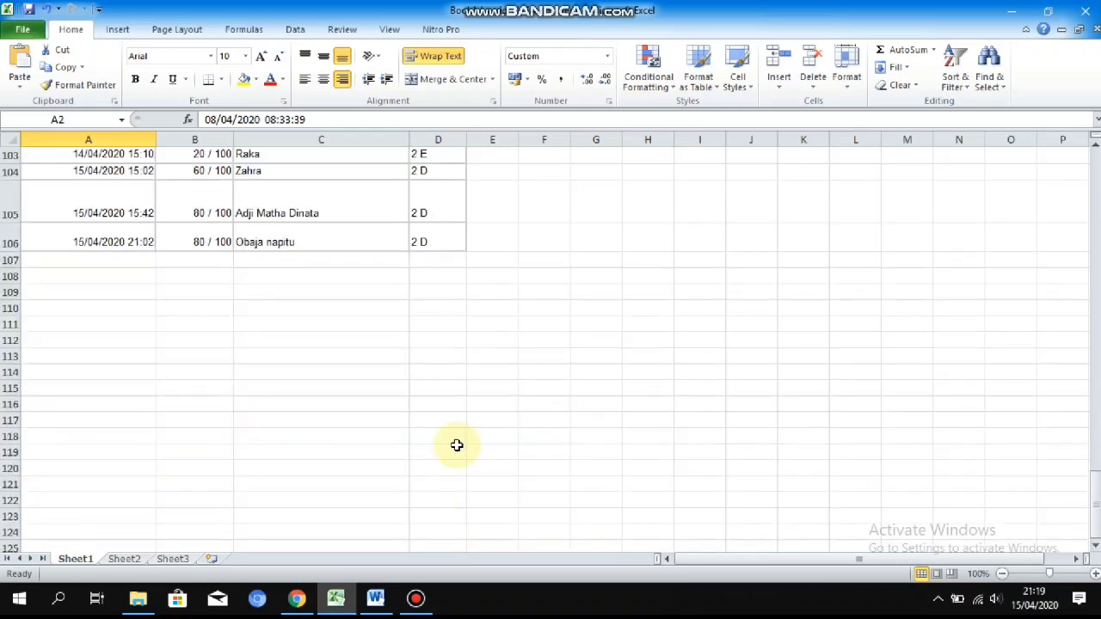
left_click(422, 240, "shift")
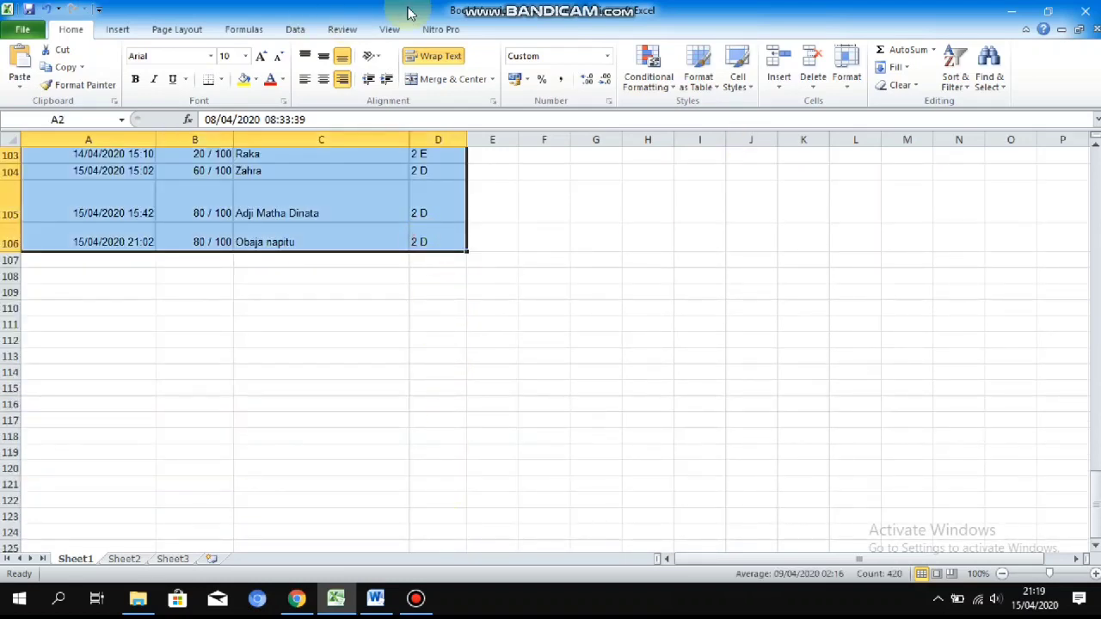
scroll(714, 272, "up", 9)
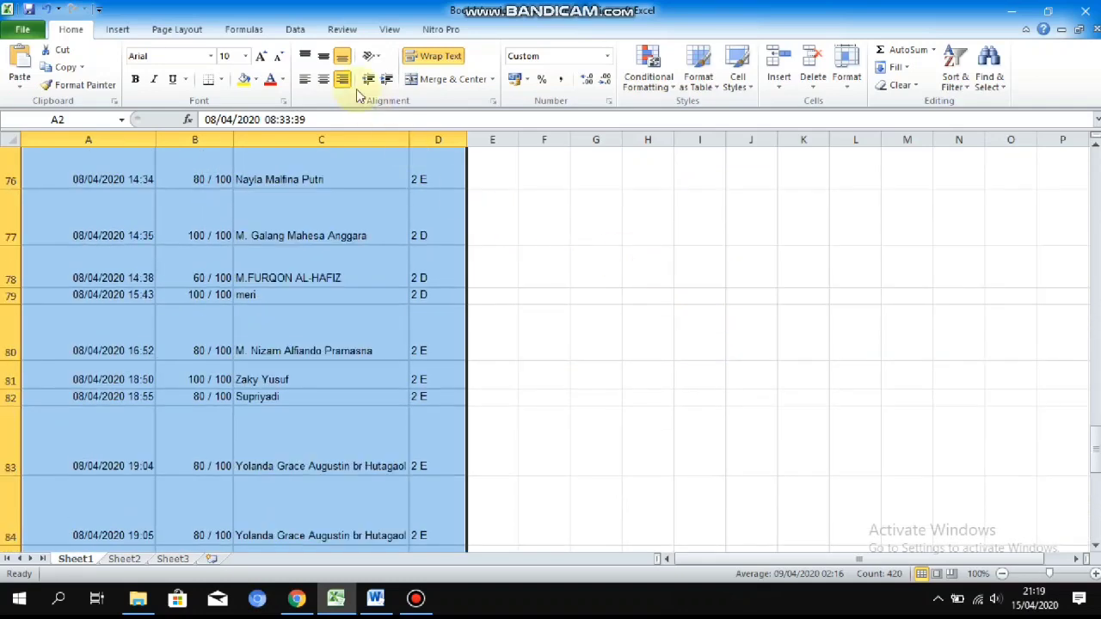
left_click(294, 29)
left_click(379, 69)
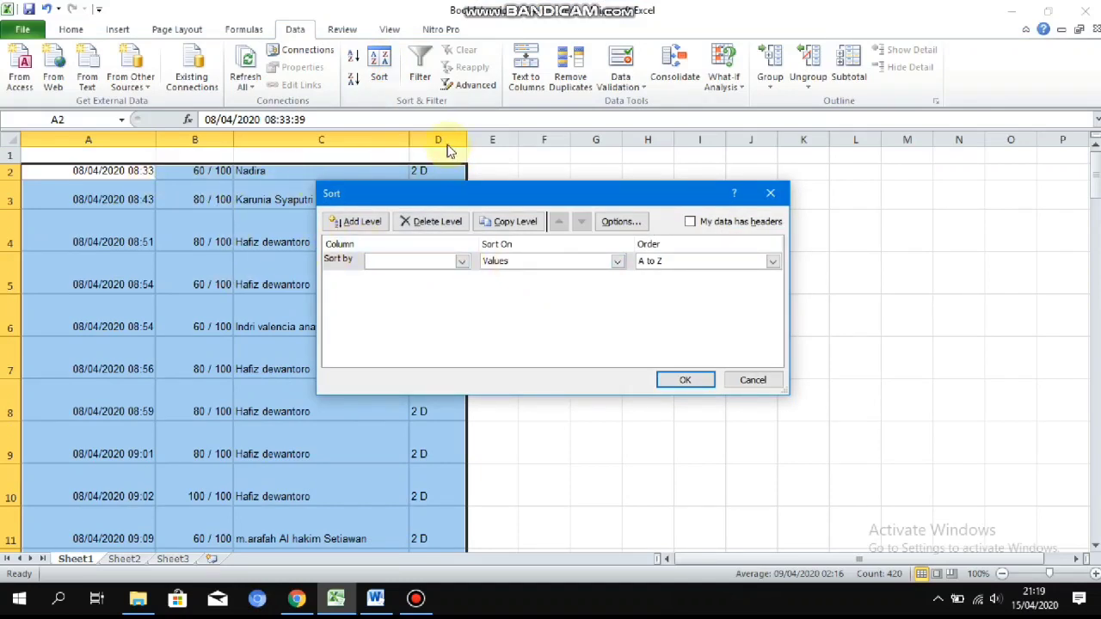
left_click(461, 261)
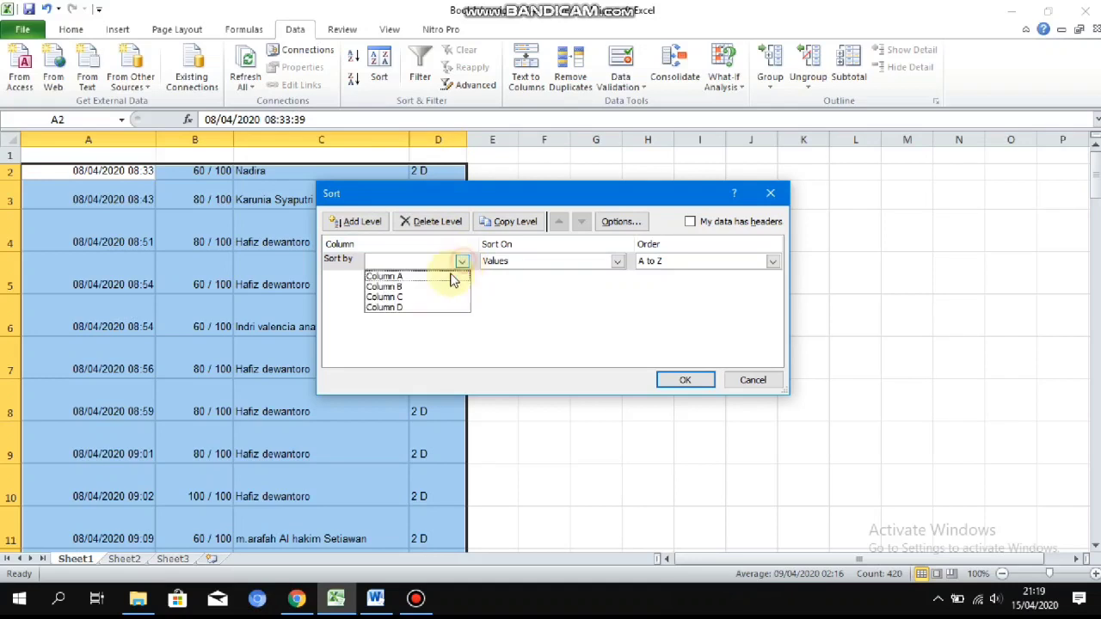
left_click(419, 308)
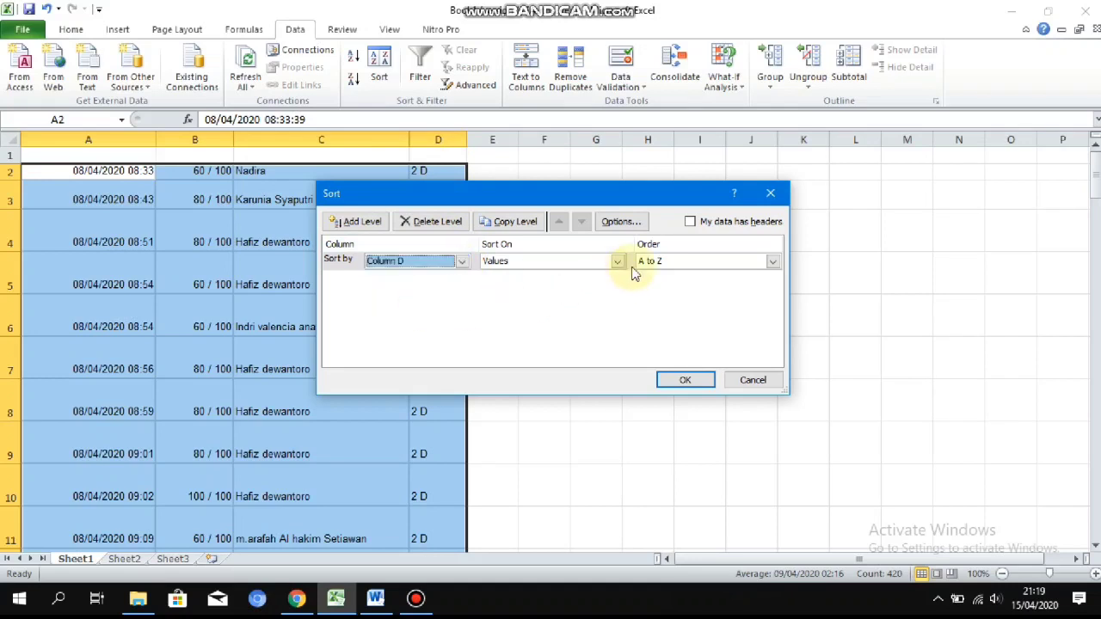
left_click(684, 380)
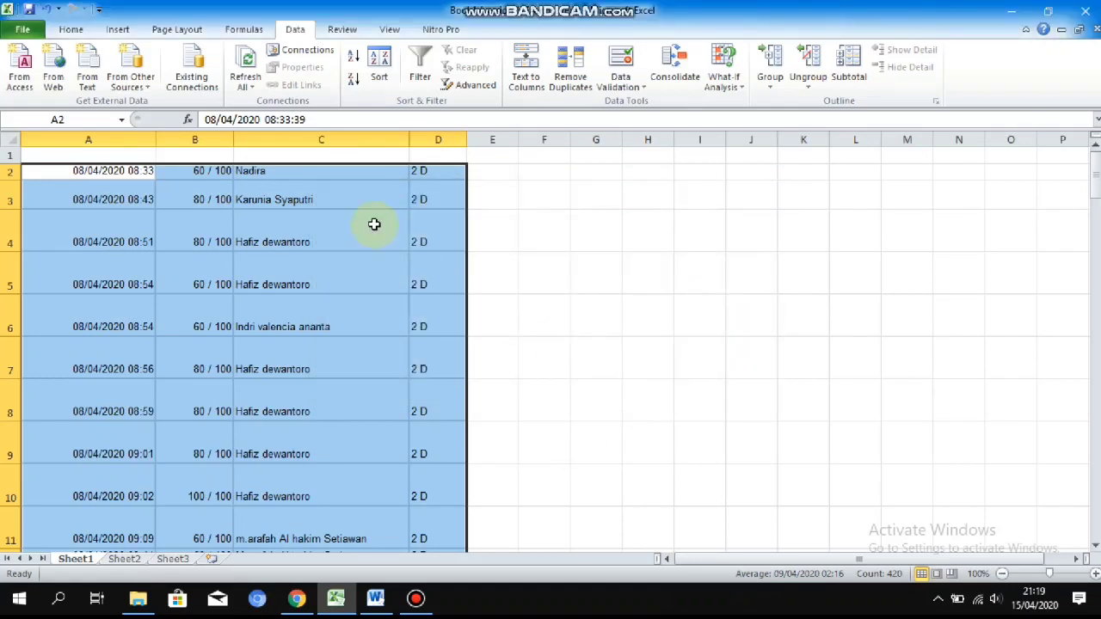
Look through the sorted rows in Sheet1 to examine how the responses are grouped by class.
scroll(307, 236, "down", 11)
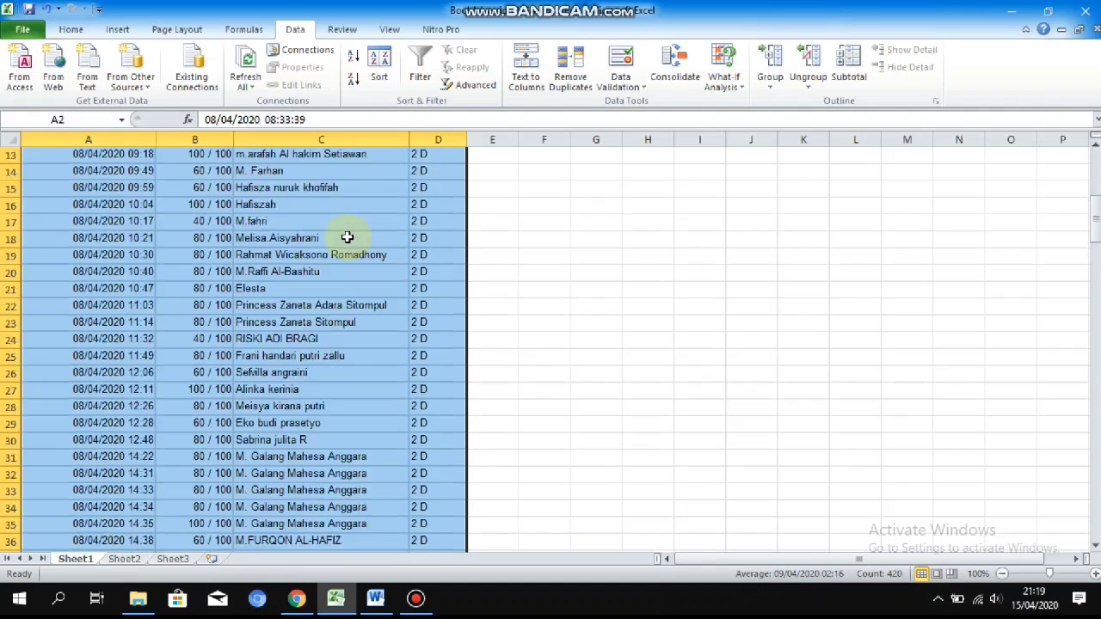
scroll(346, 237, "down", 16)
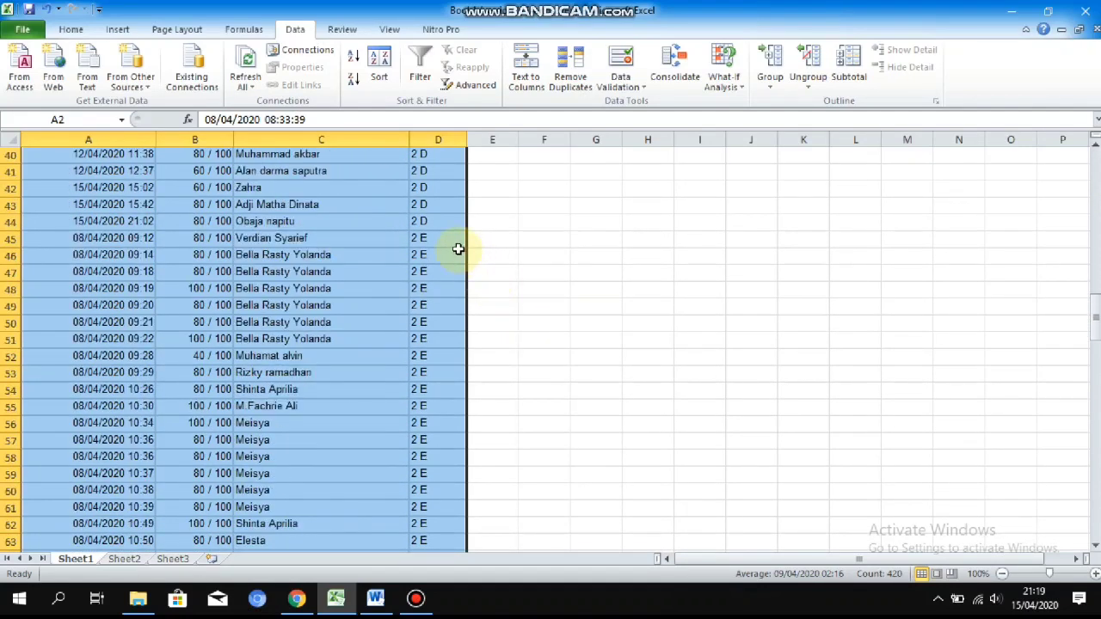
scroll(443, 269, "down", 4)
scroll(435, 260, "up", 15)
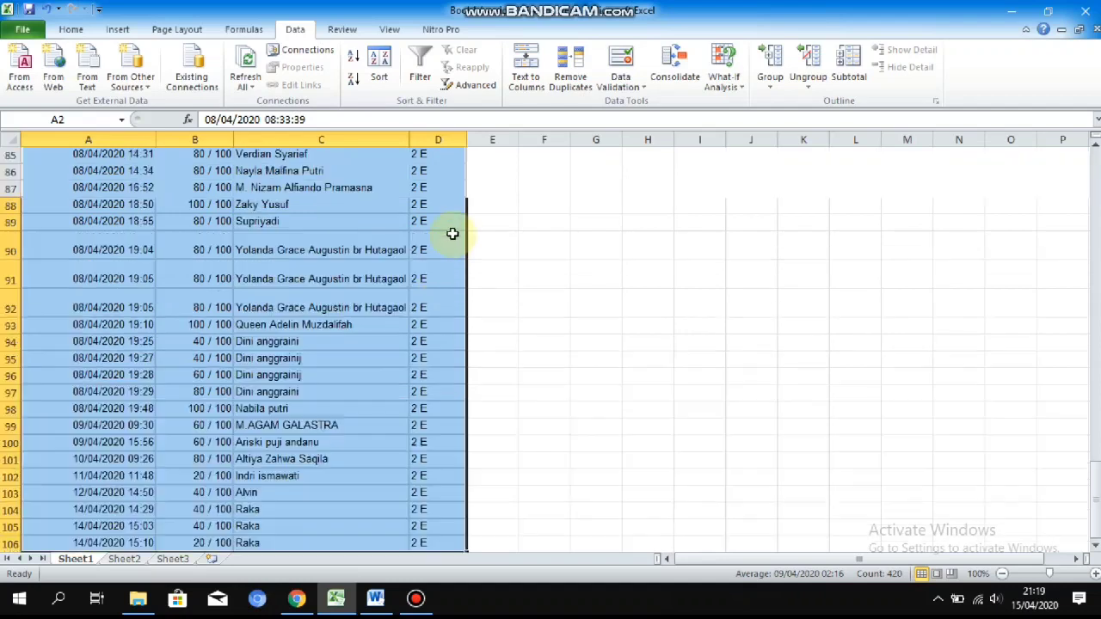
scroll(499, 216, "up", 15)
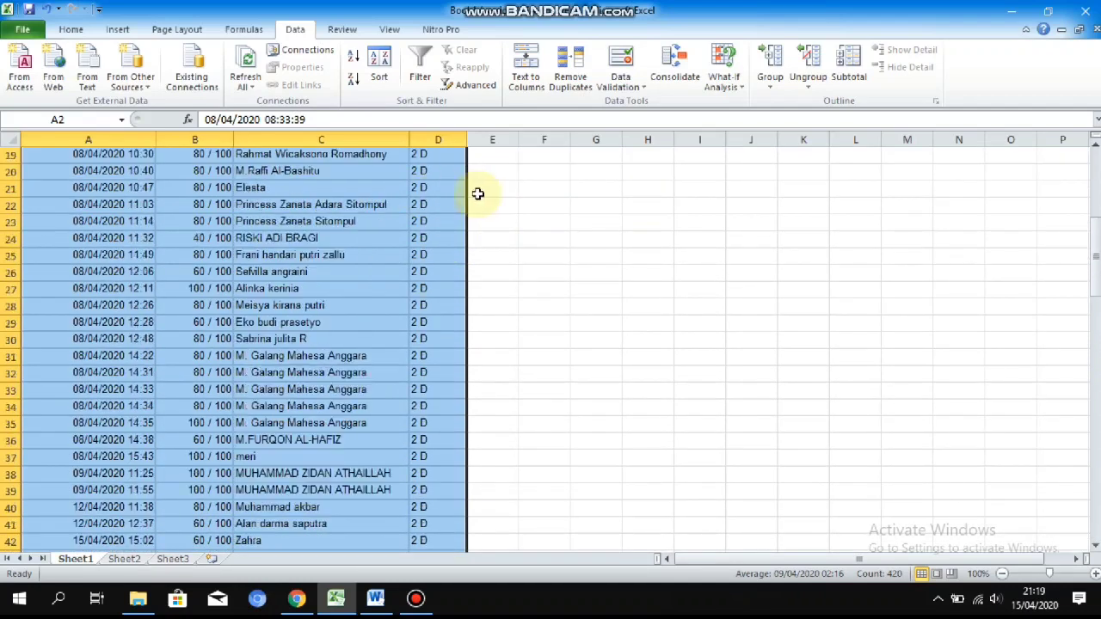
scroll(395, 206, "up", 1)
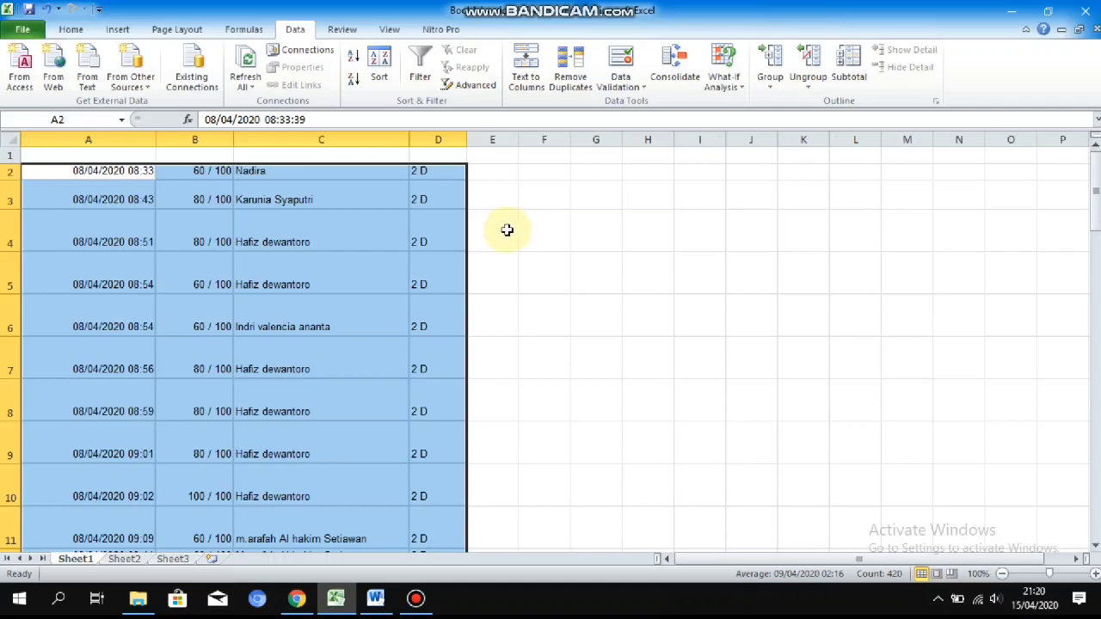
scroll(506, 230, "down", 10)
scroll(504, 232, "up", 10)
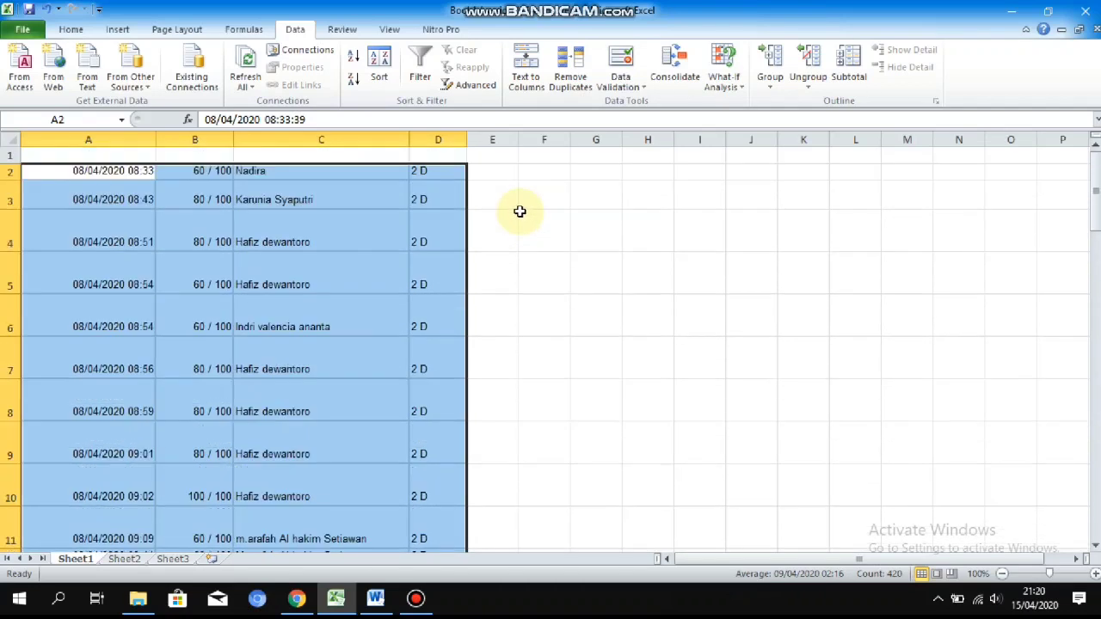
left_click(571, 207)
scroll(516, 253, "down", 18)
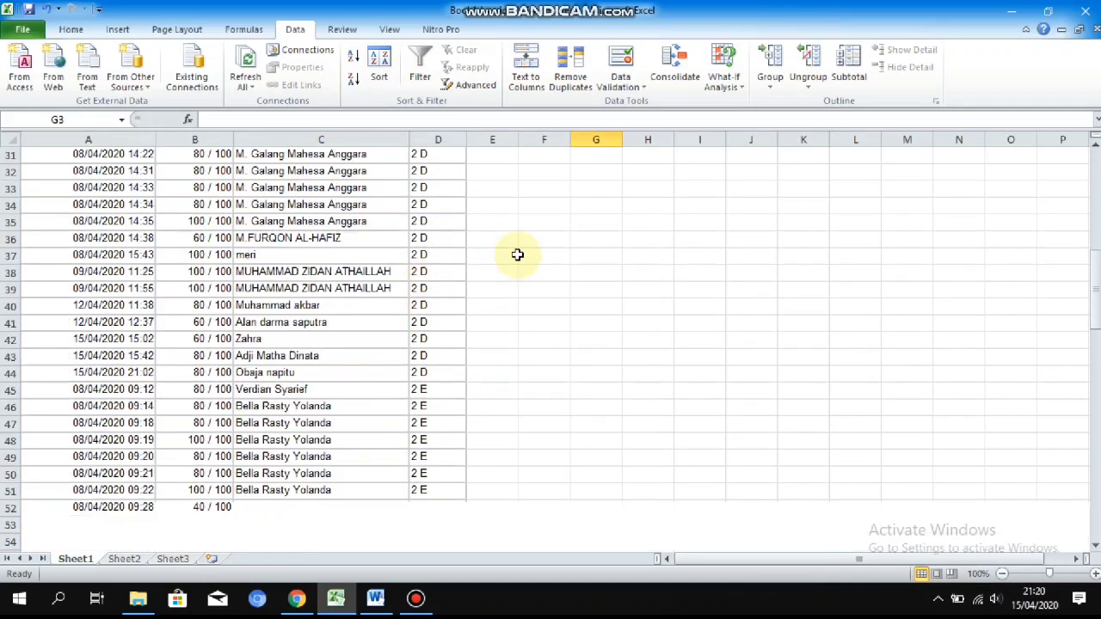
scroll(528, 278, "down", 15)
scroll(535, 253, "up", 20)
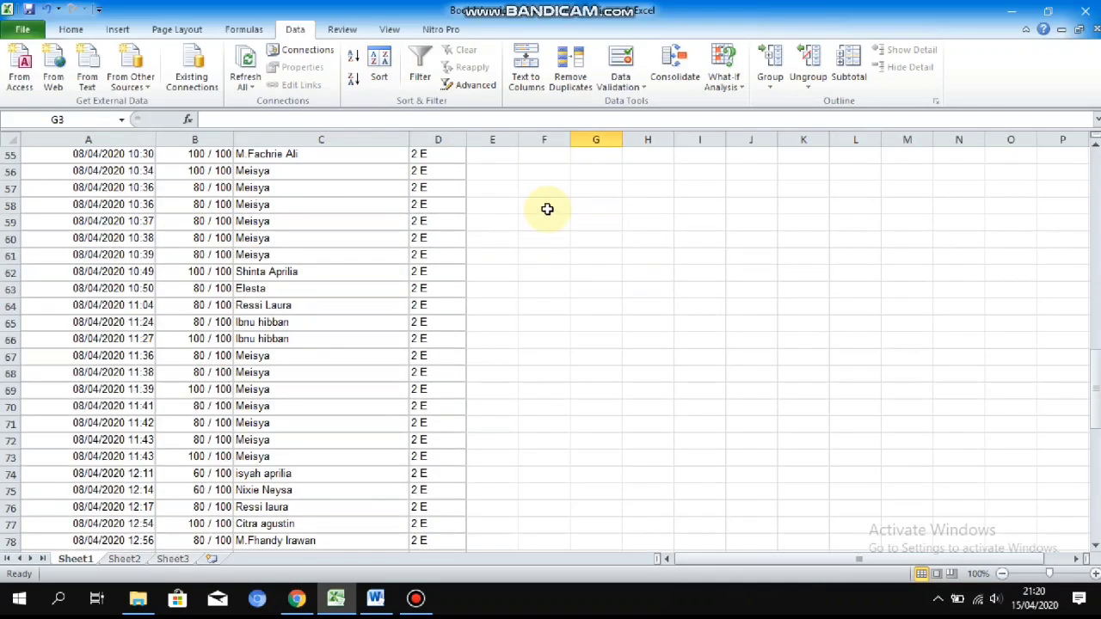
scroll(243, 295, "up", 9)
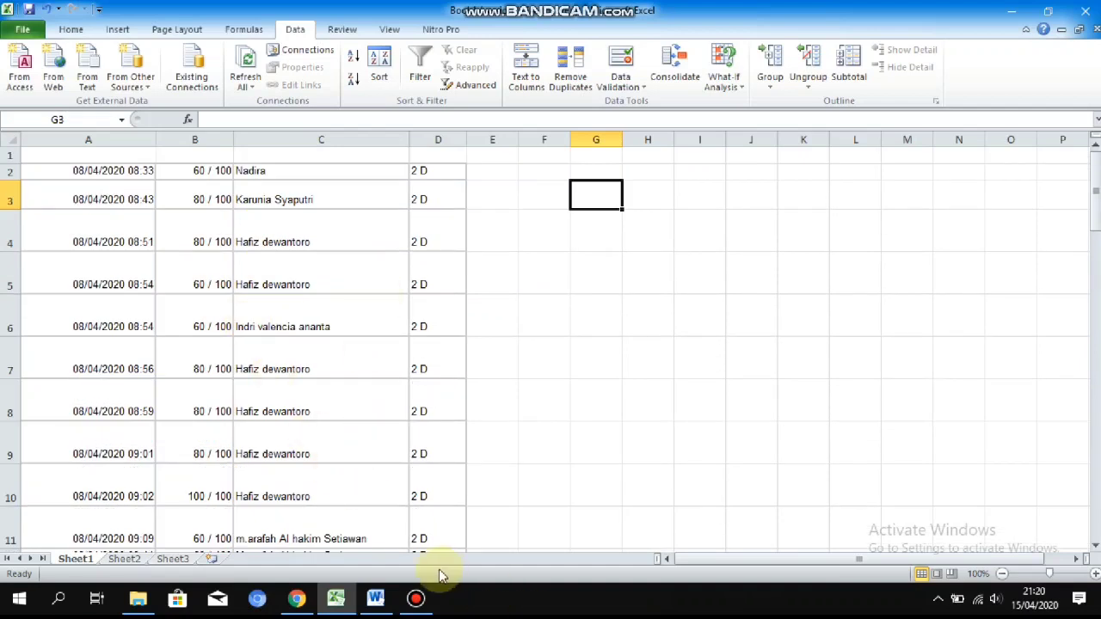
left_click(535, 450)
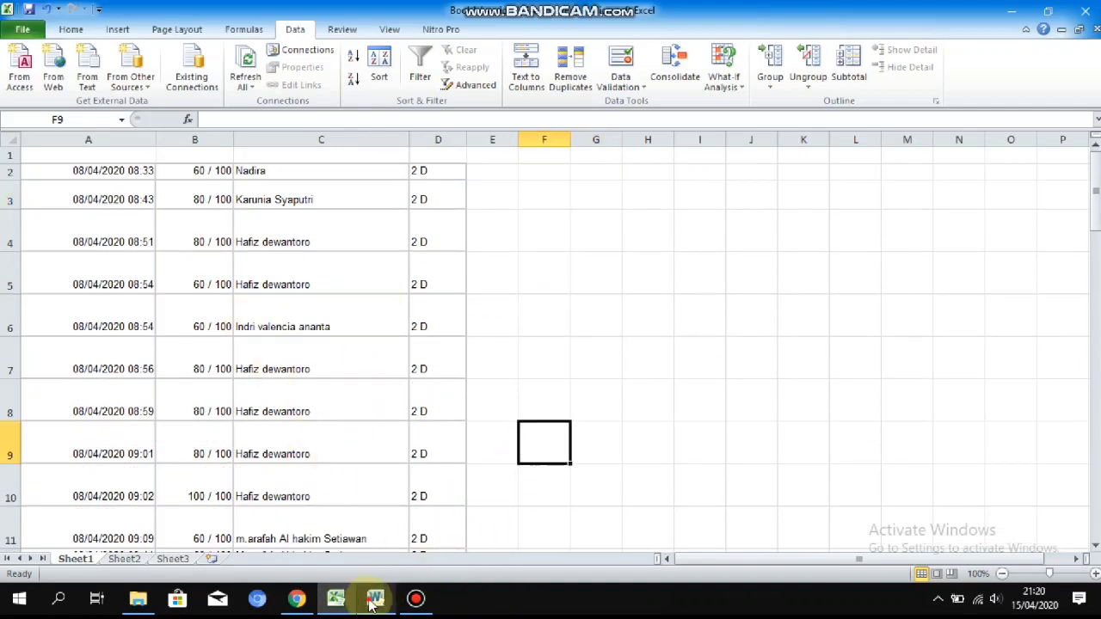
Glance at the Word question document, review the last responses in the Chrome spreadsheet, and switch to the new quiz's responses spreadsheet.
left_click(375, 598)
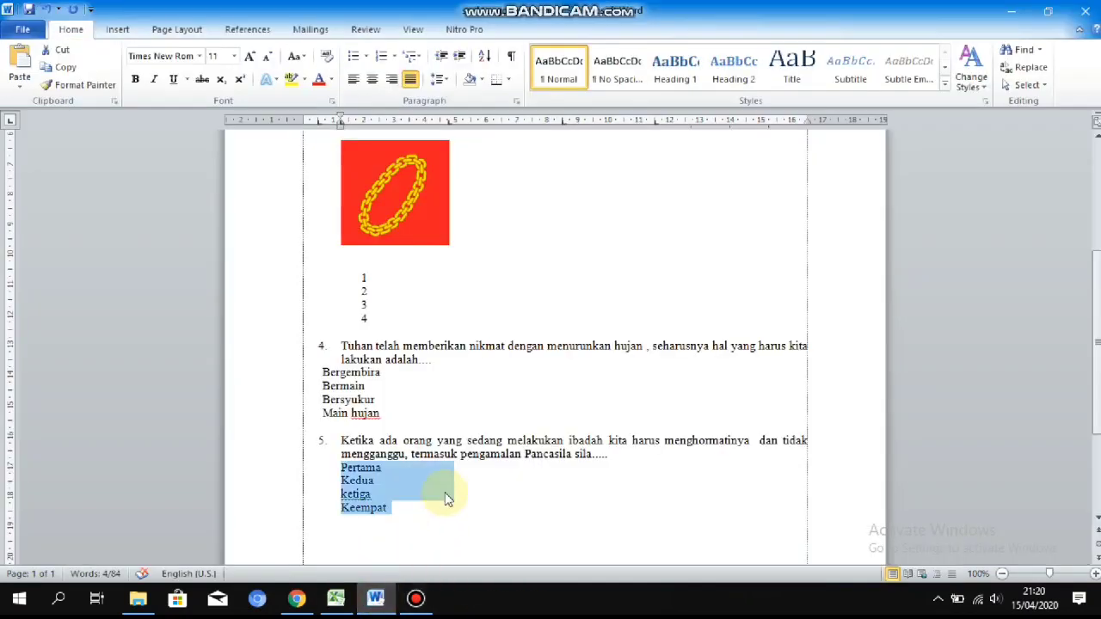
left_click(296, 600)
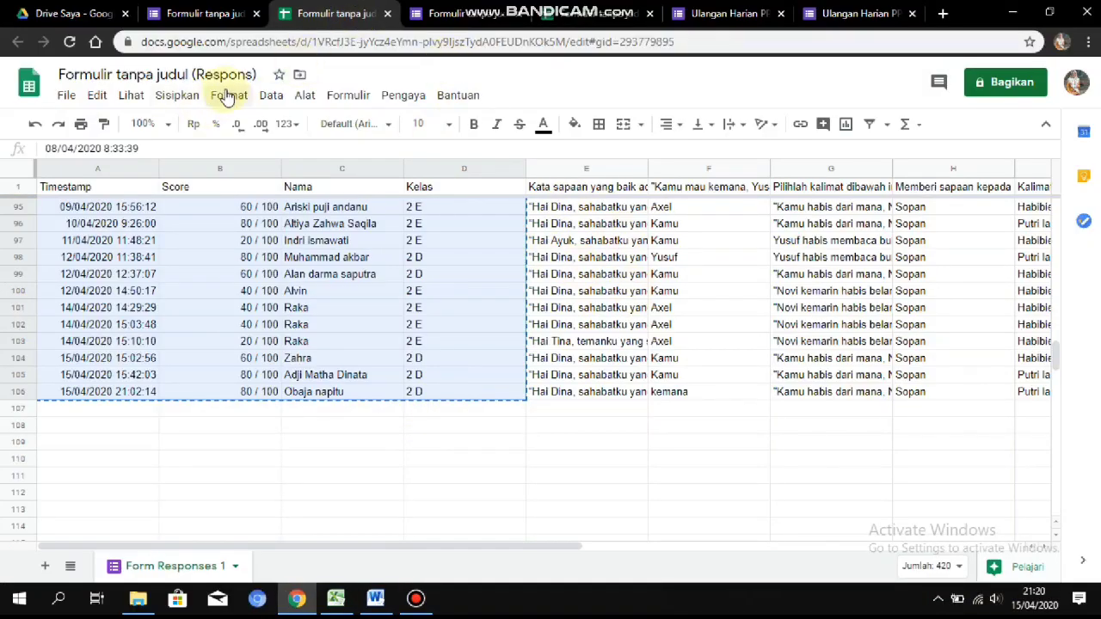
scroll(335, 250, "down", 5)
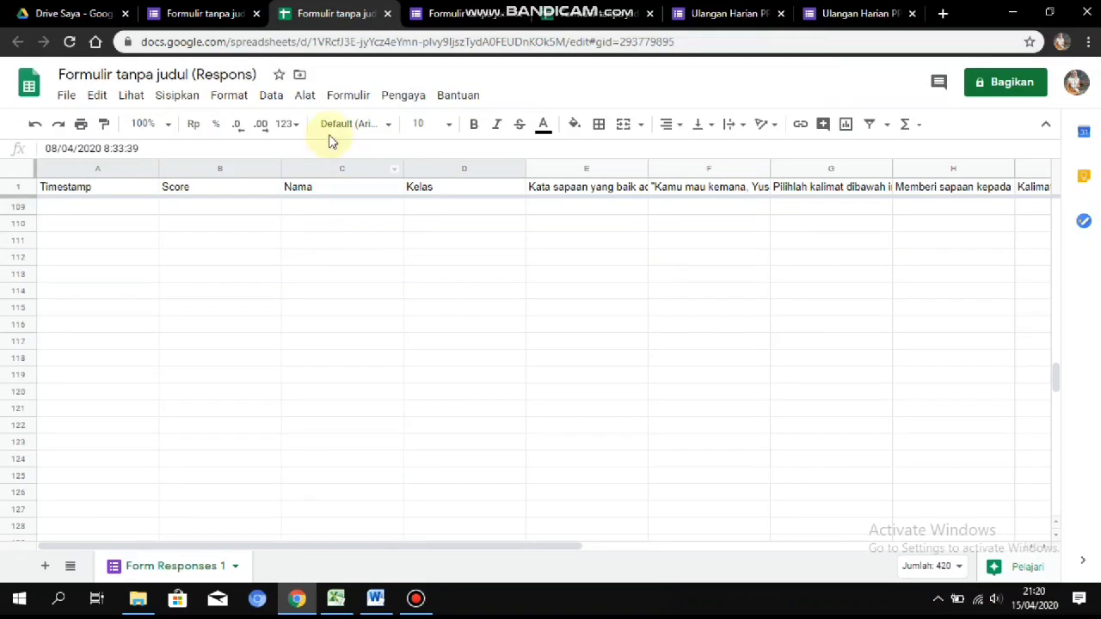
scroll(335, 218, "up", 3)
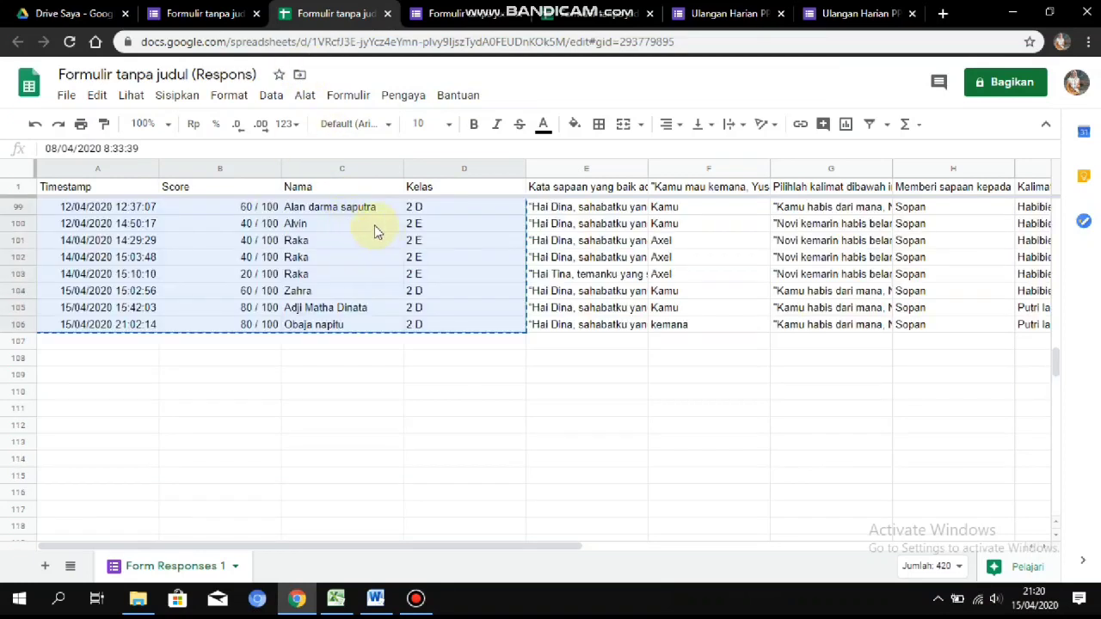
scroll(352, 200, "up", 3)
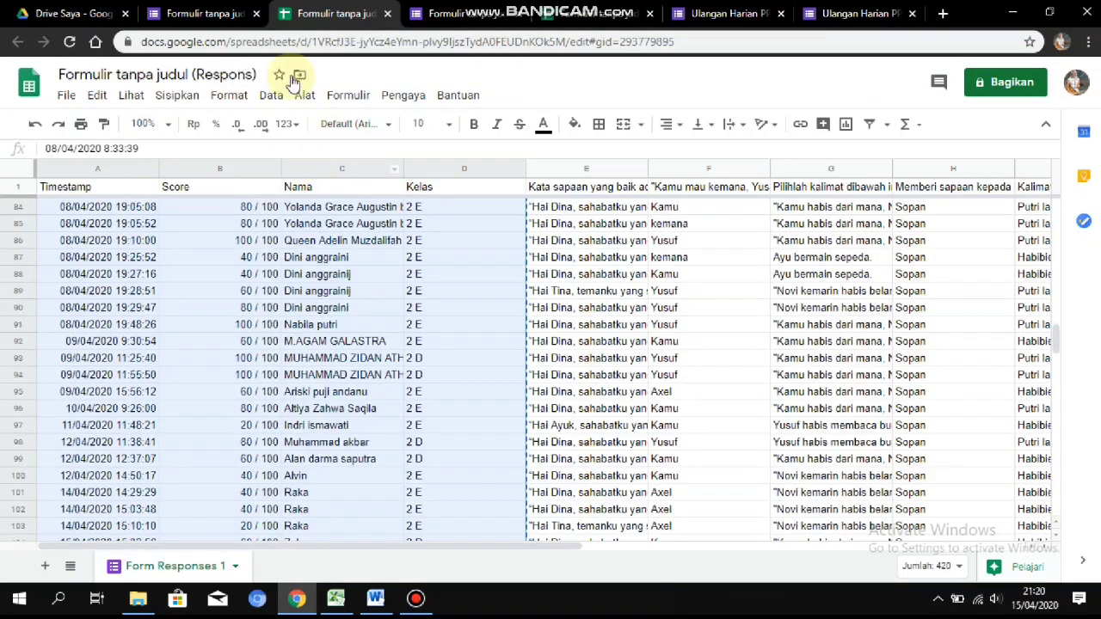
scroll(295, 77, "down", 2)
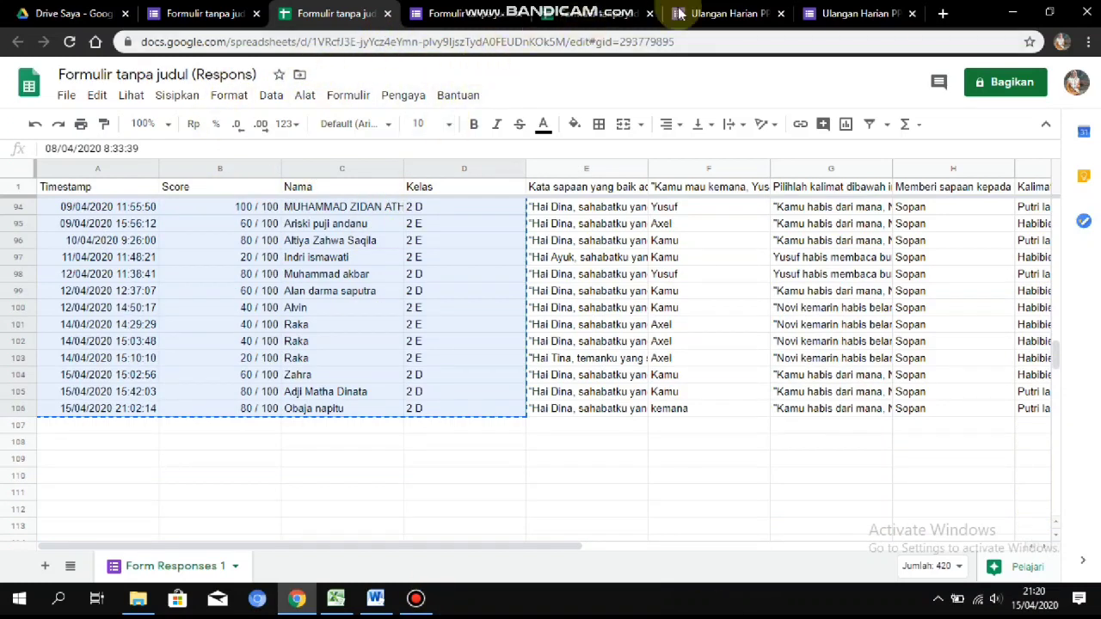
left_click(602, 14)
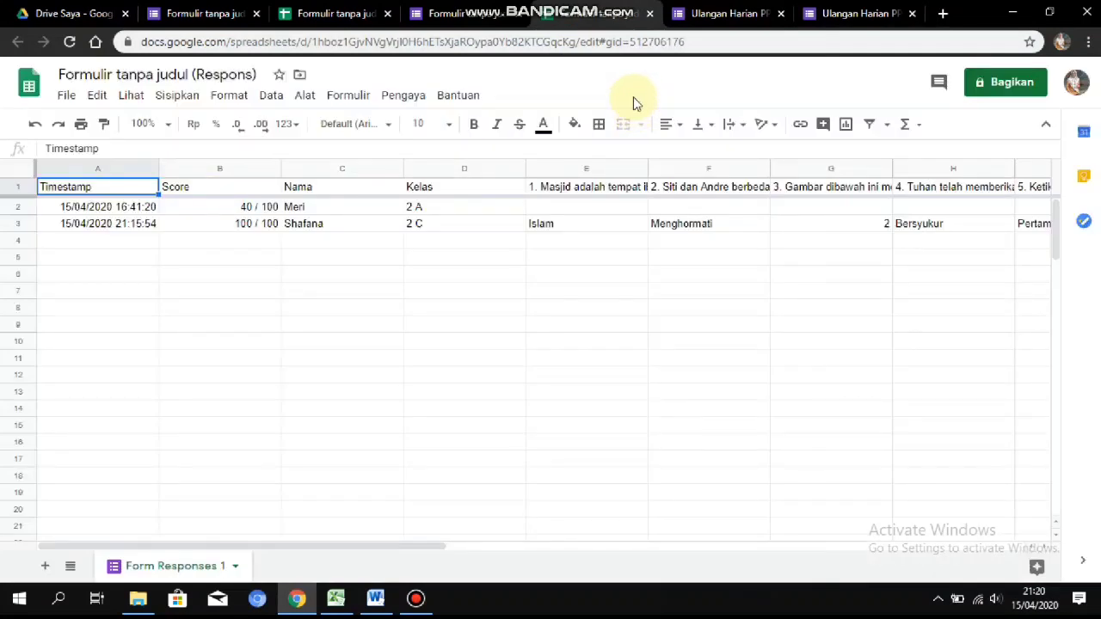
Check the open response sheets and submission page, return to the PPKN quiz form's editor and look over its questions.
left_click(342, 273)
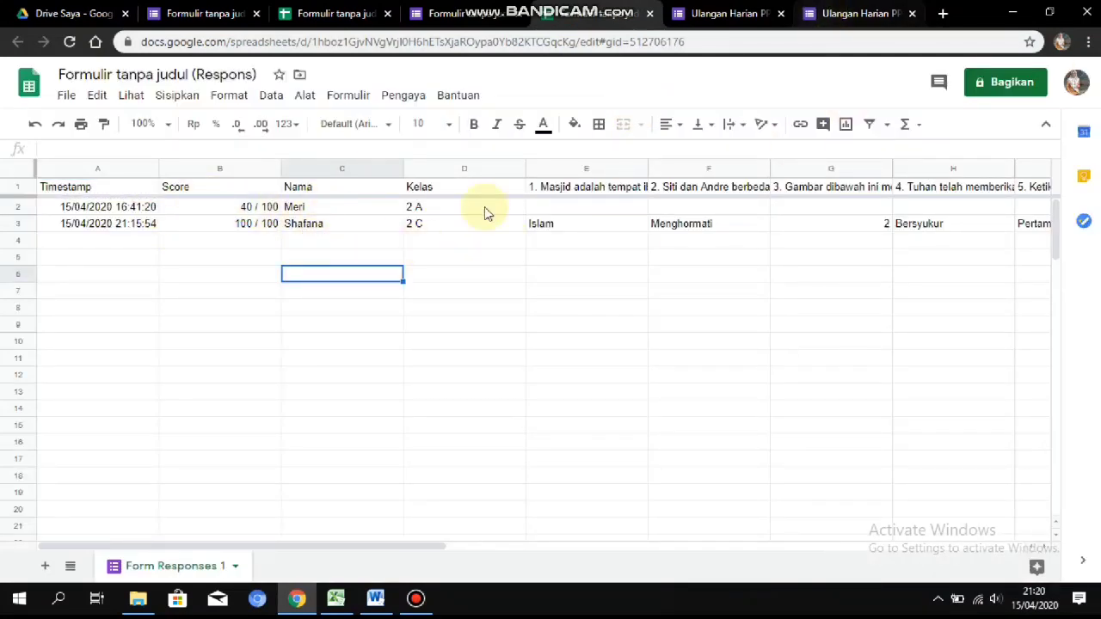
left_click(729, 14)
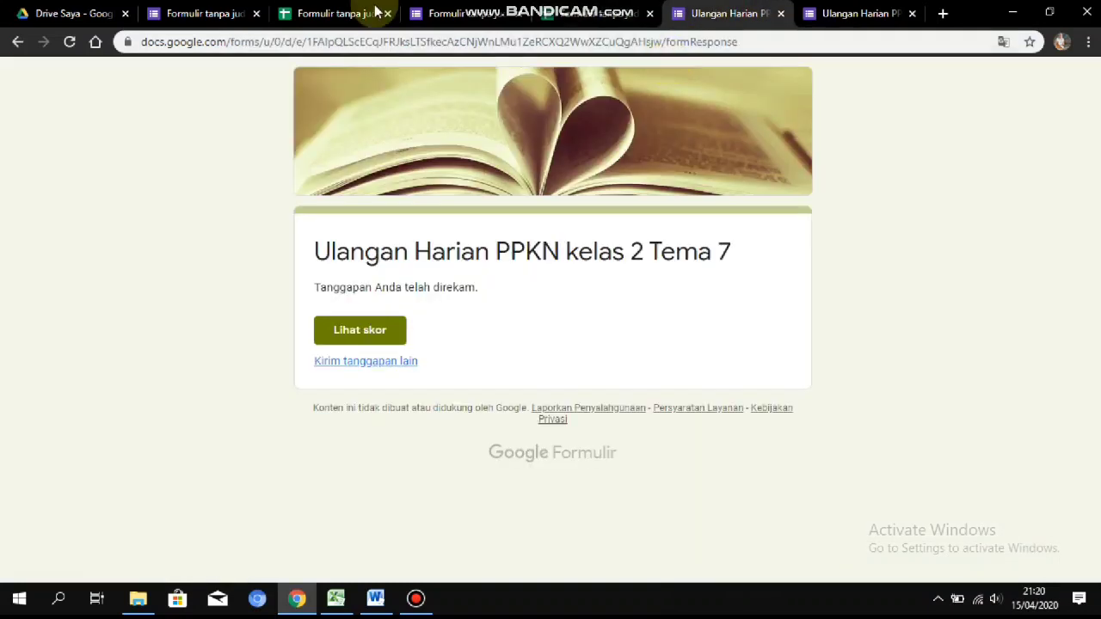
left_click(338, 16)
left_click(521, 17)
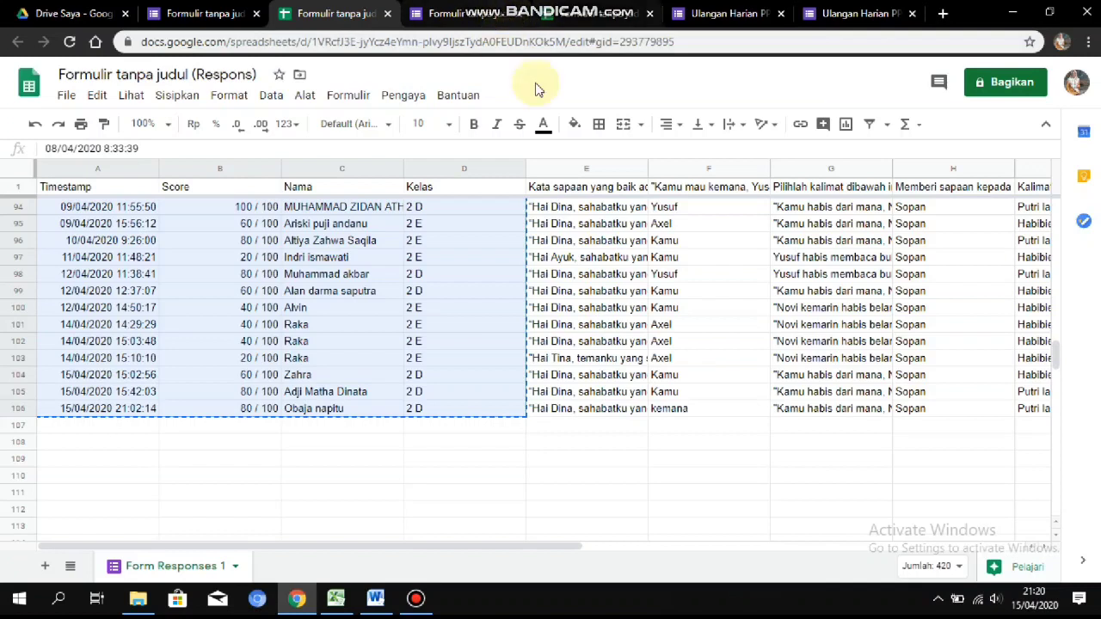
scroll(631, 302, "down", 6)
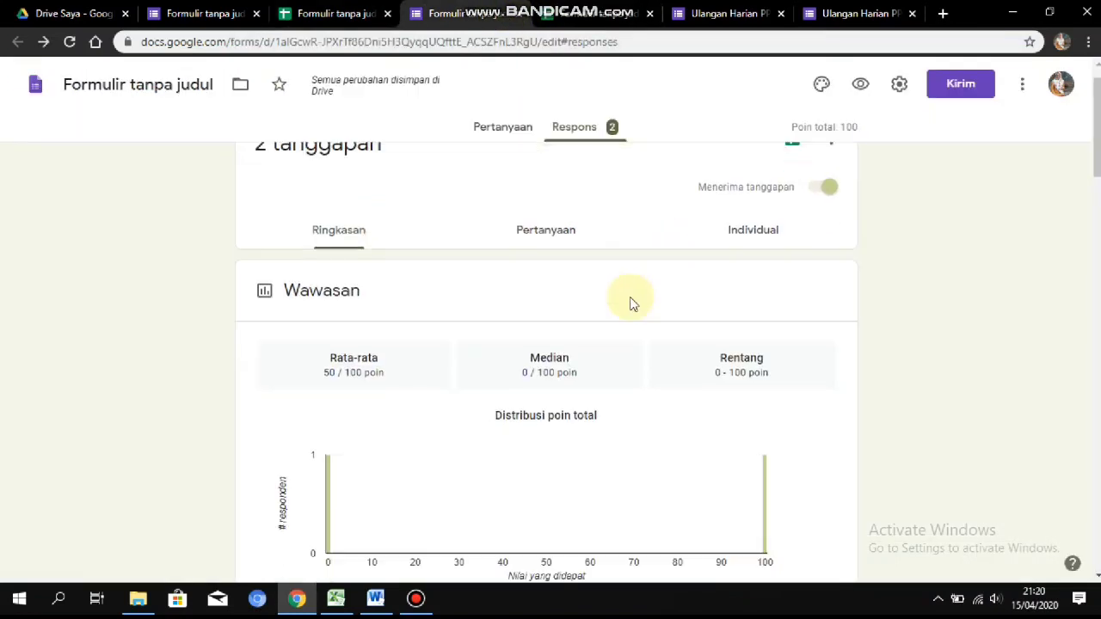
left_click(506, 138)
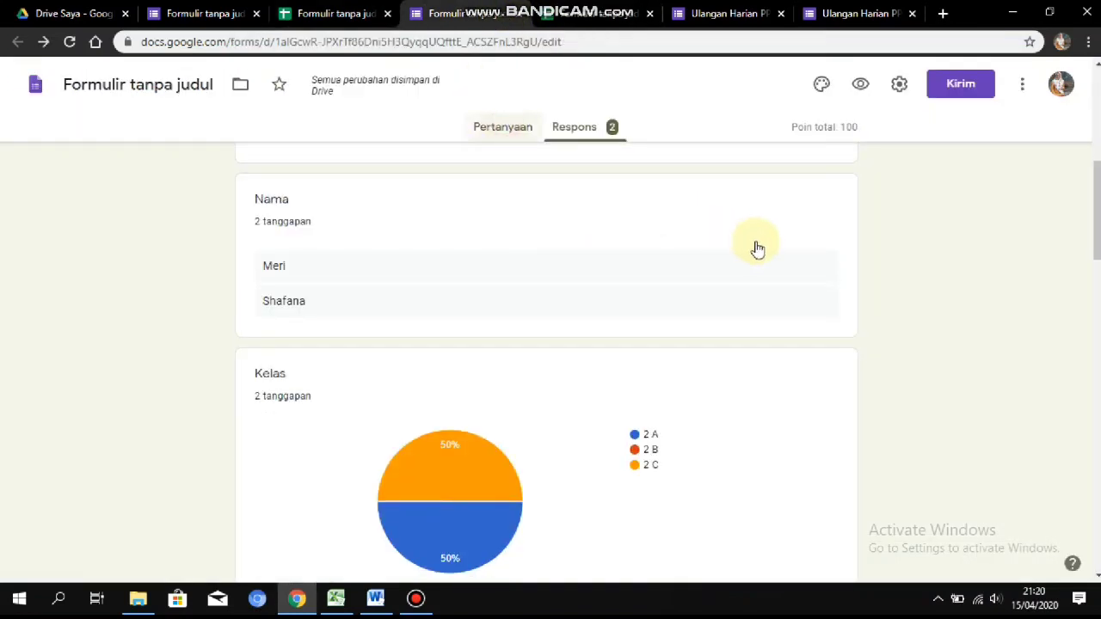
scroll(844, 272, "down", 5)
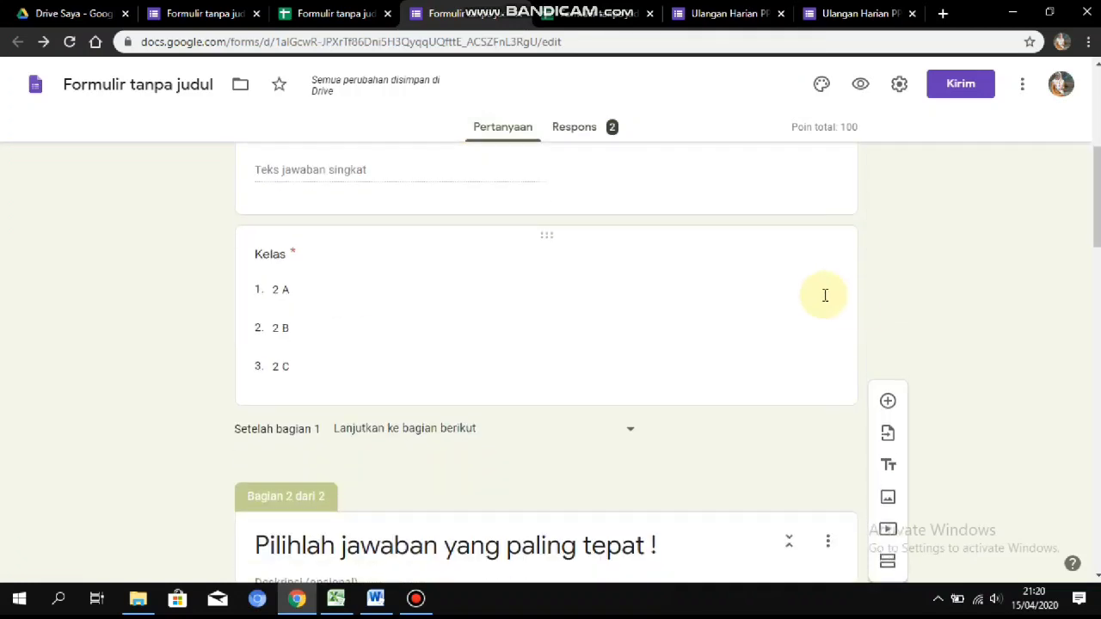
scroll(826, 292, "up", 5)
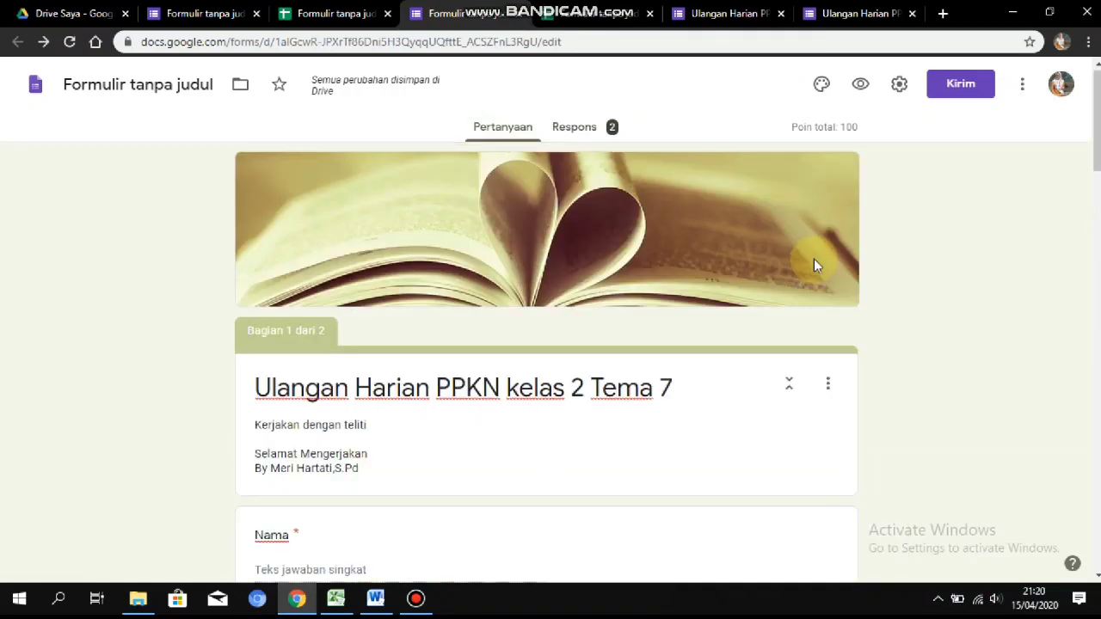
left_click(952, 85)
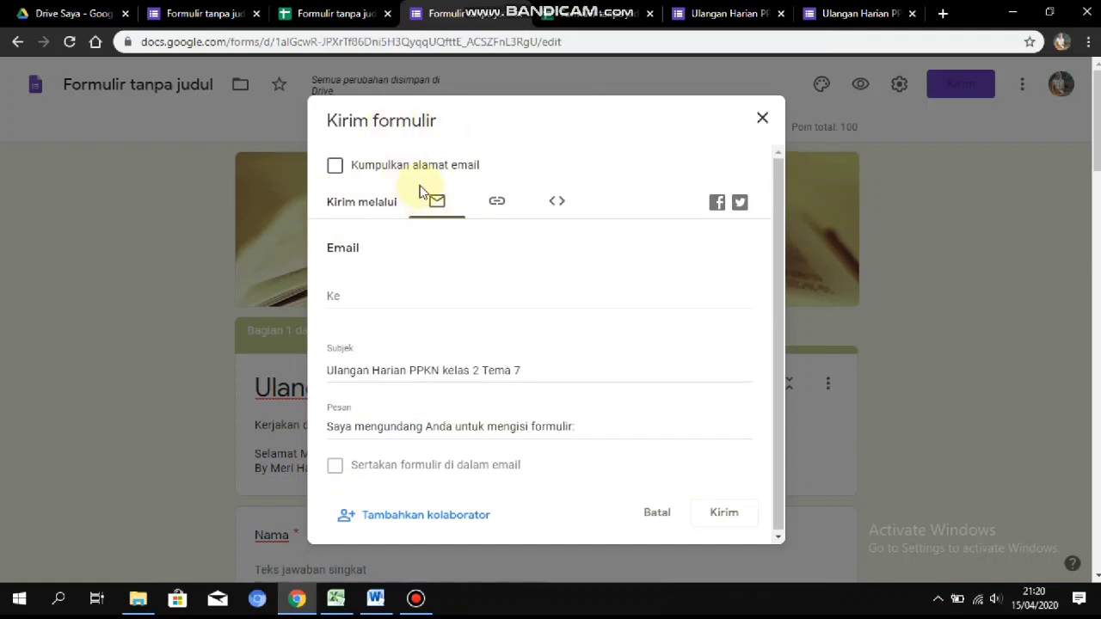
left_click(500, 205)
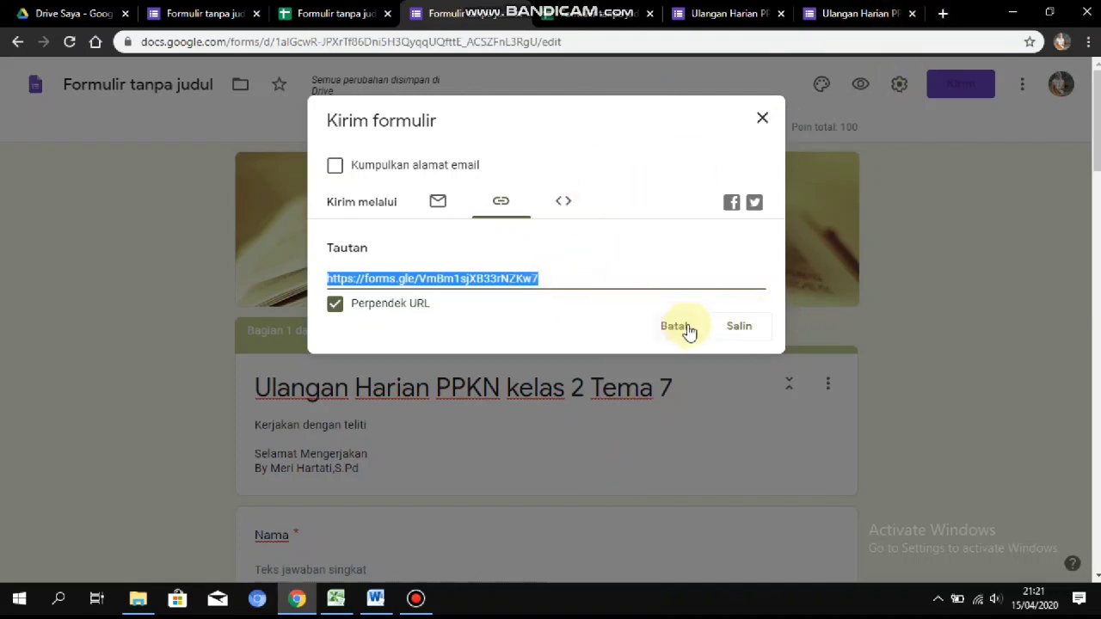
left_click(992, 342)
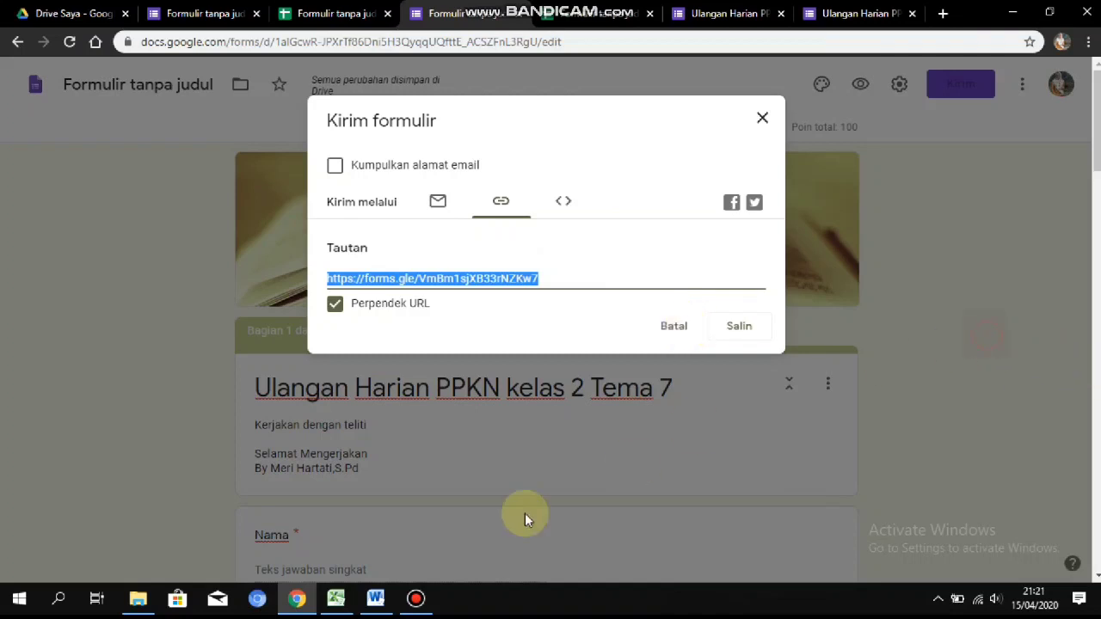
left_click(415, 601)
left_click(742, 113)
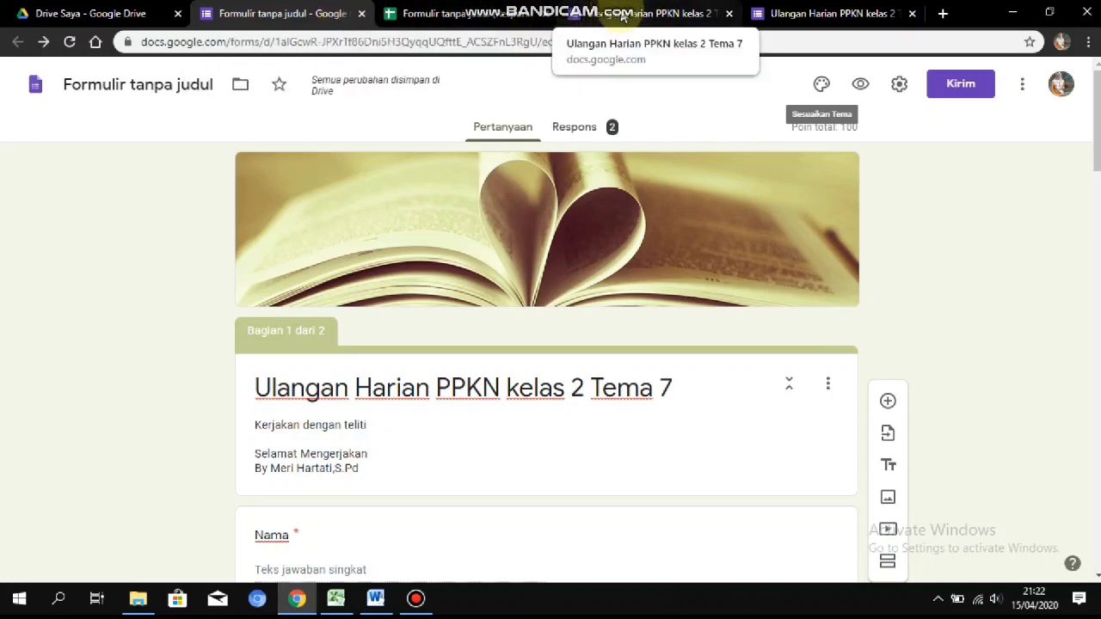
Generate a shortened sharing link for the PPKN quiz form and copy it.
scroll(670, 374, "down", 3)
scroll(676, 368, "up", 3)
scroll(659, 352, "down", 3)
scroll(662, 361, "down", 6)
scroll(740, 265, "up", 9)
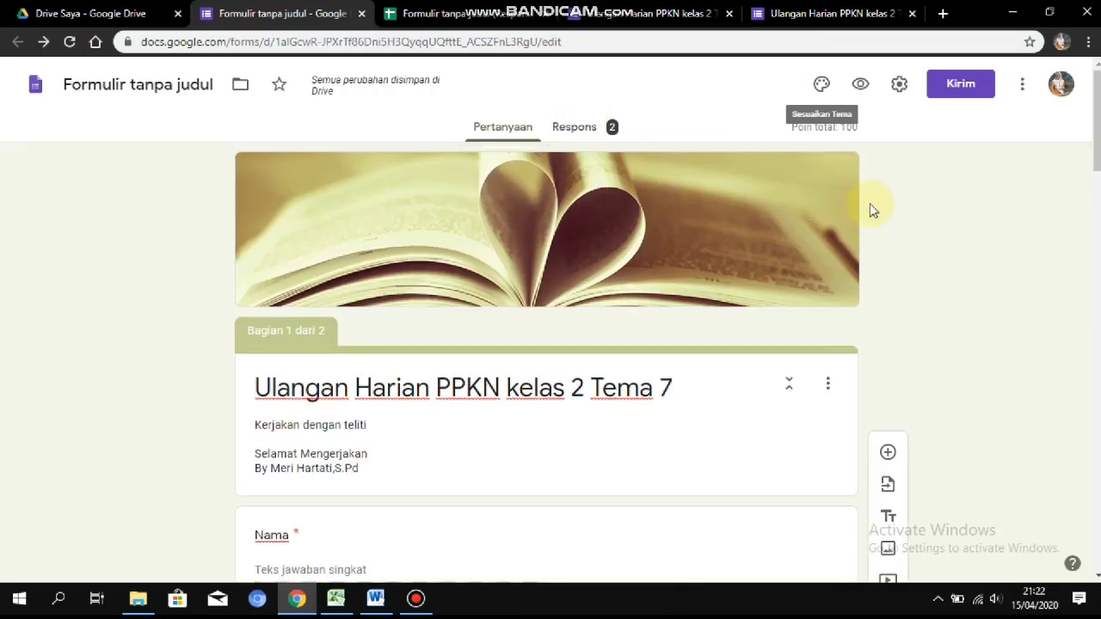
left_click(964, 86)
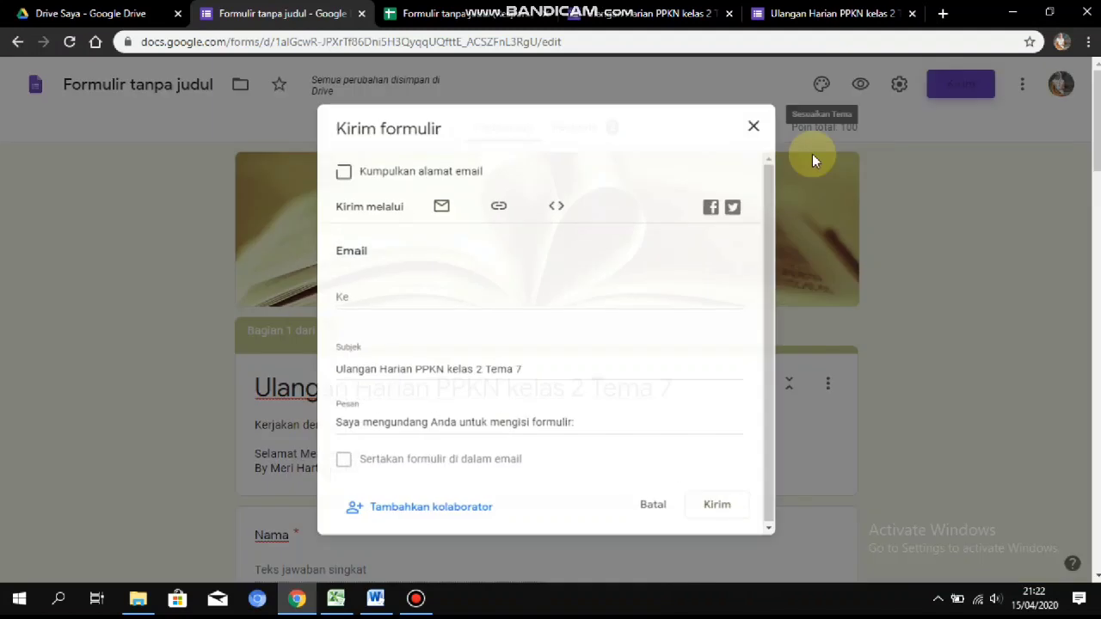
left_click(496, 205)
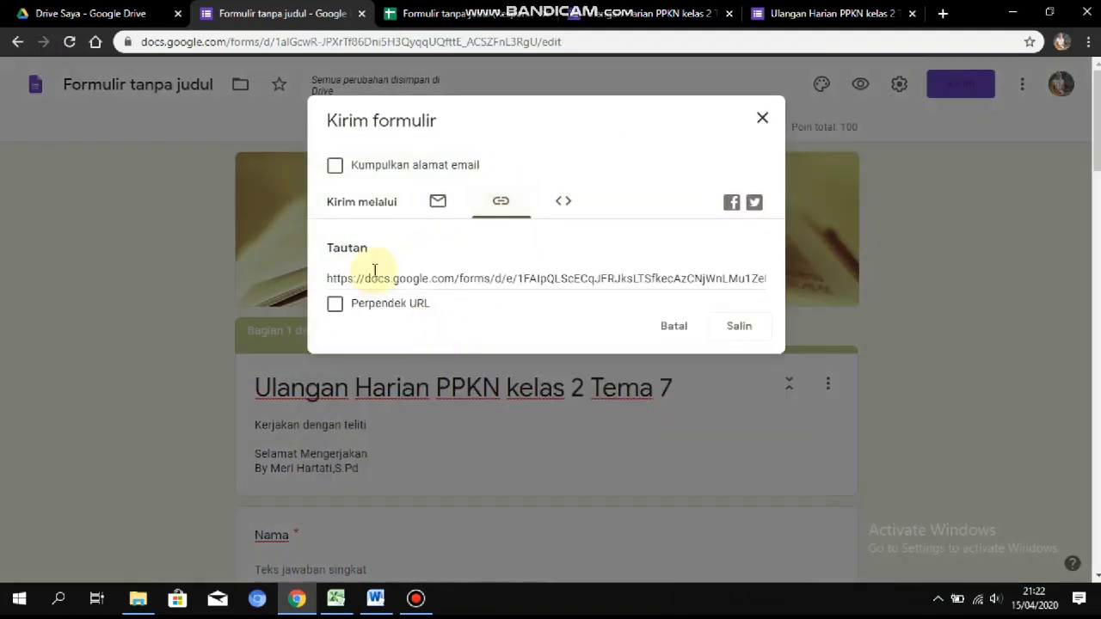
left_click(336, 304)
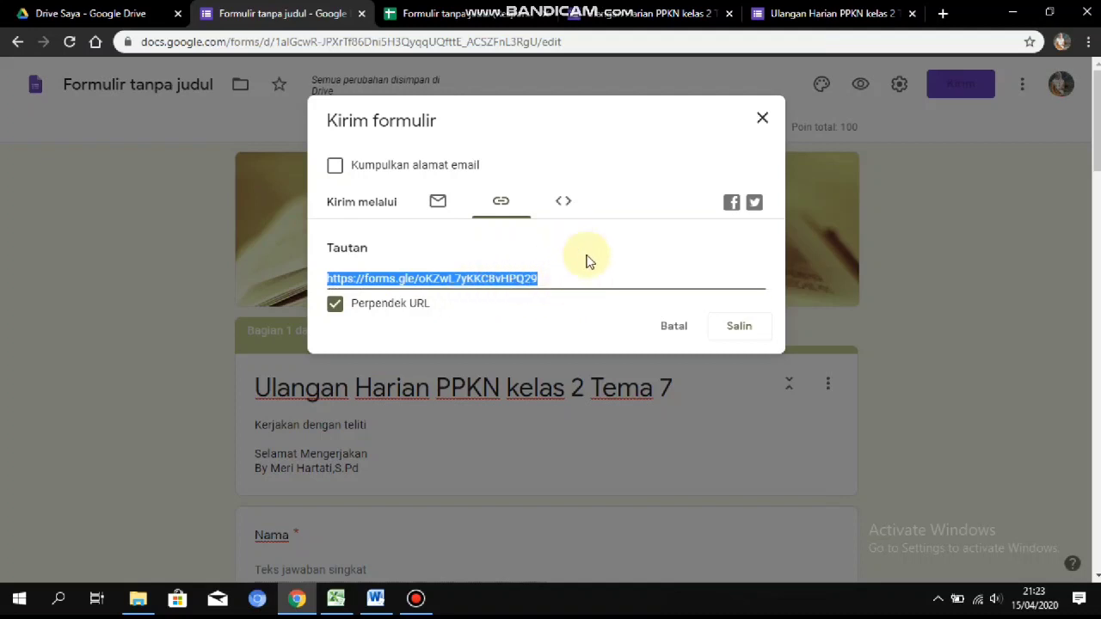
left_click(739, 331)
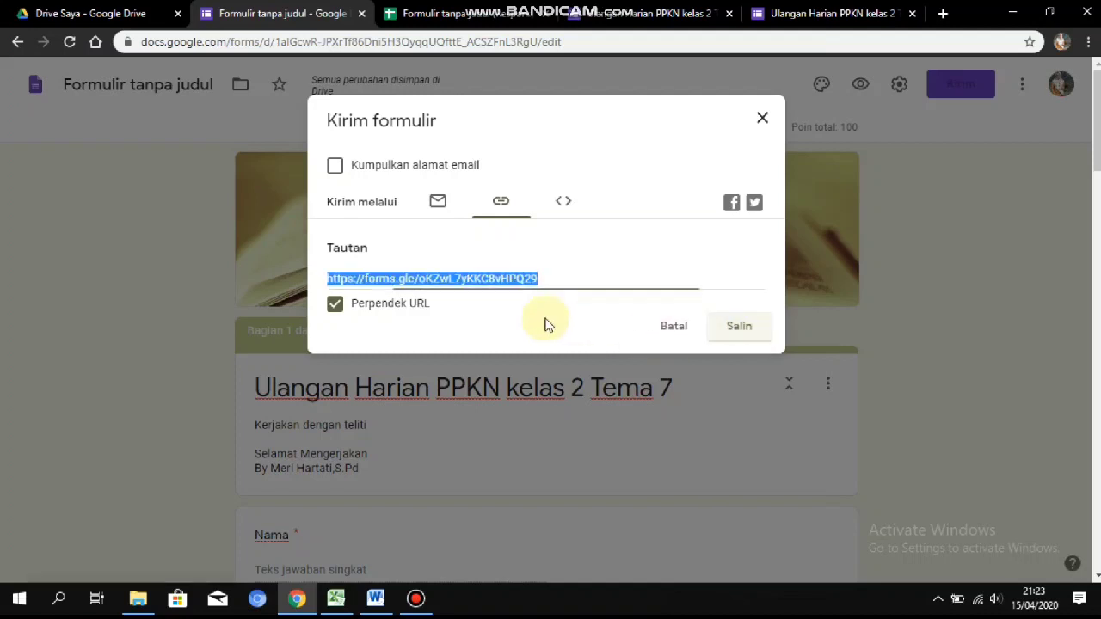
Search Google for gg.gg in a new browser tab and open the gg.gg URL Shortener site.
left_click(942, 13)
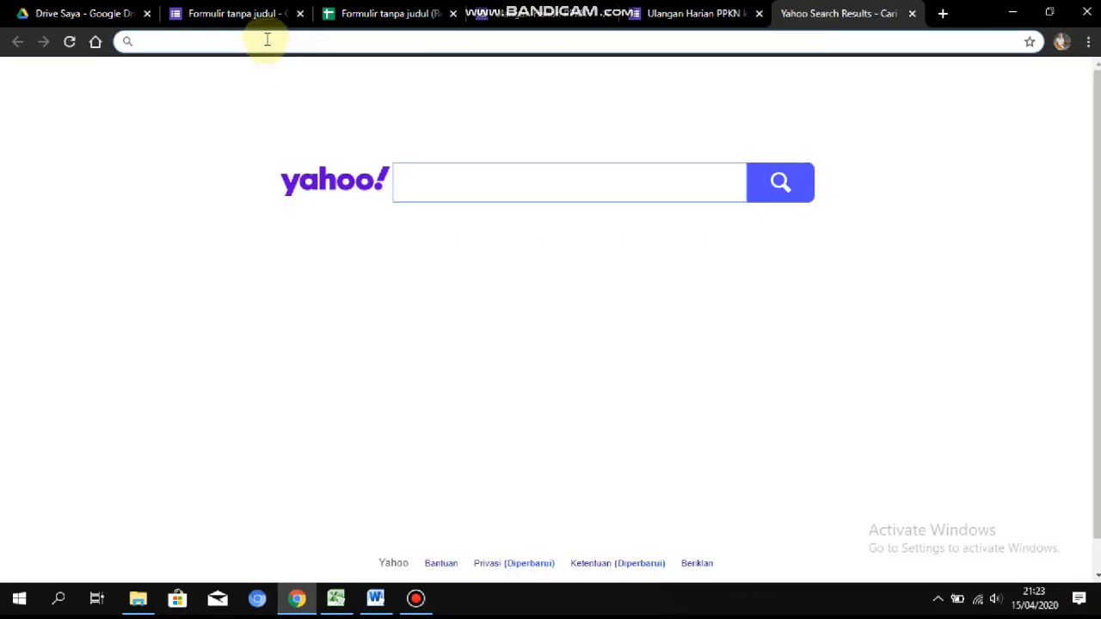
type("go")
key("Return")
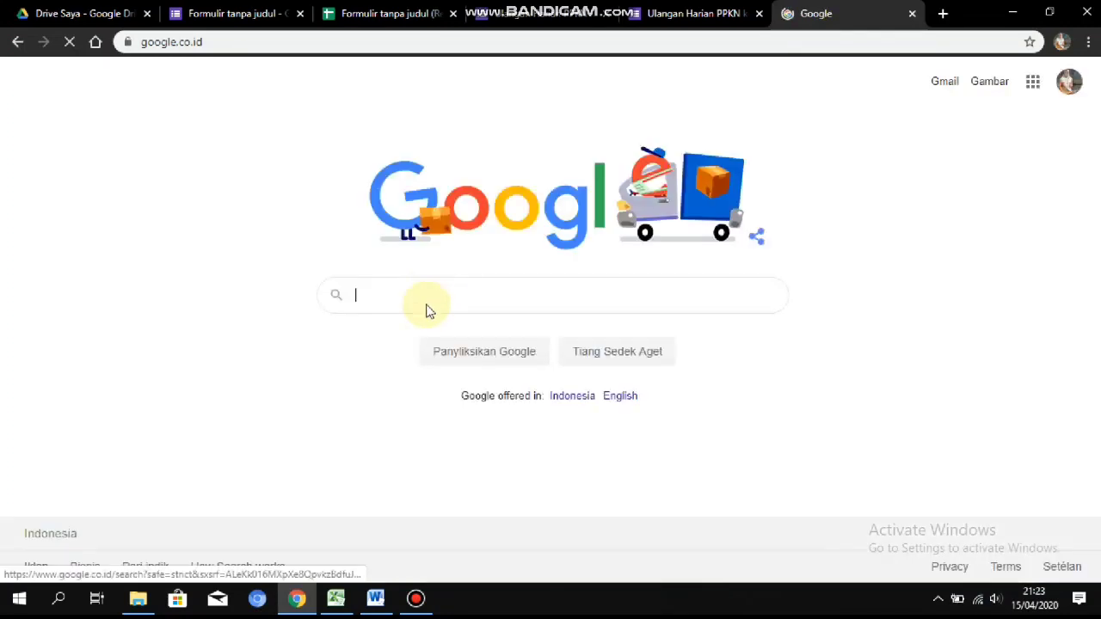
type("g")
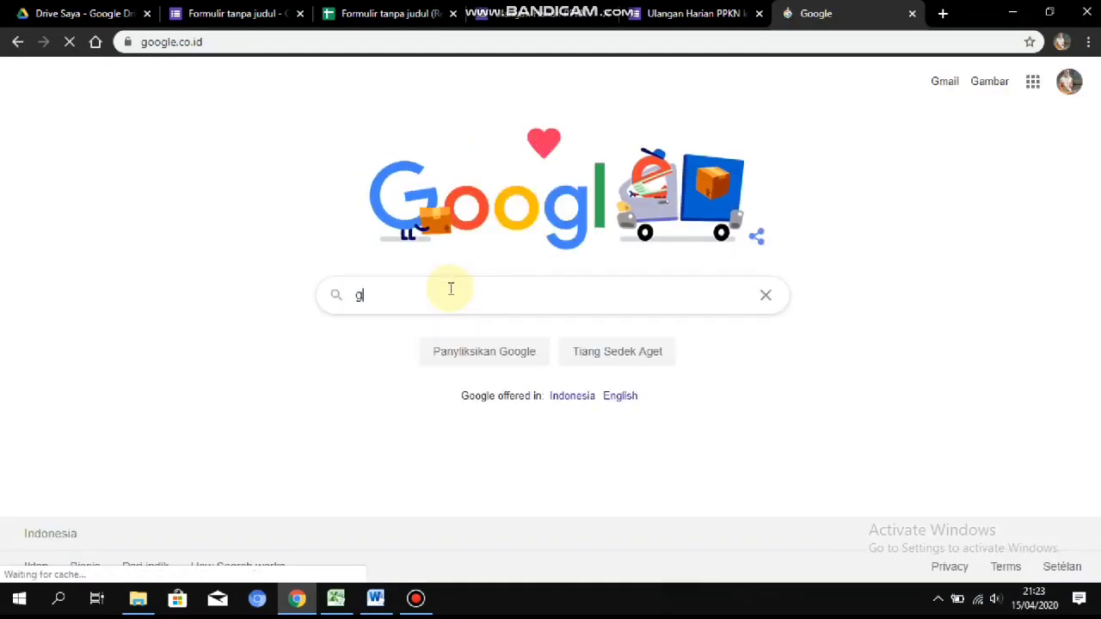
type("g.g")
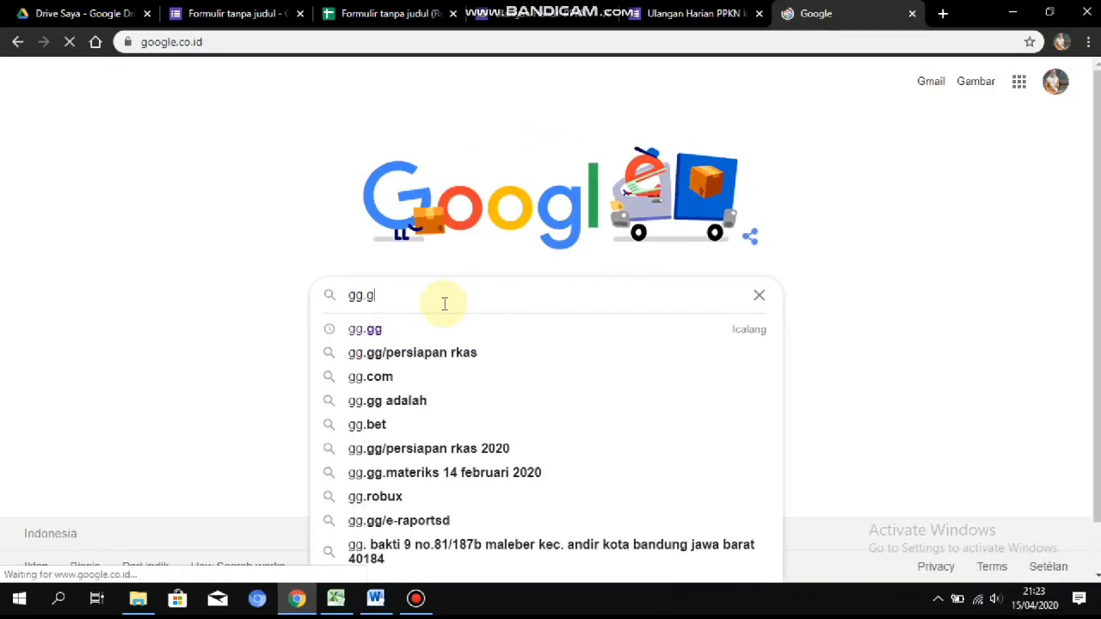
type("g")
left_click(396, 326)
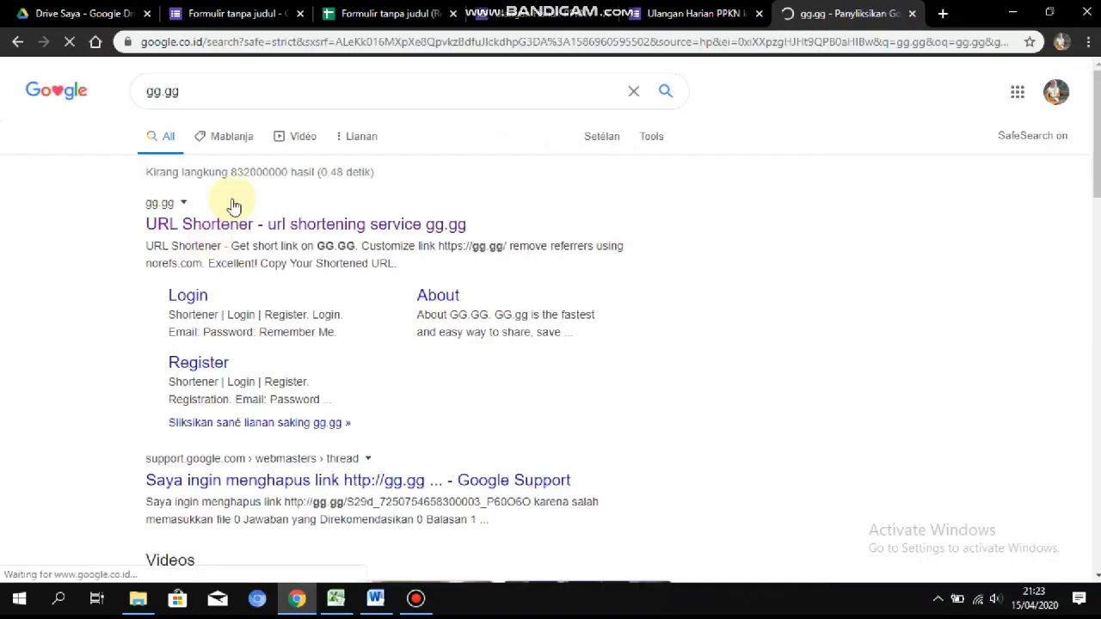
left_click(270, 228)
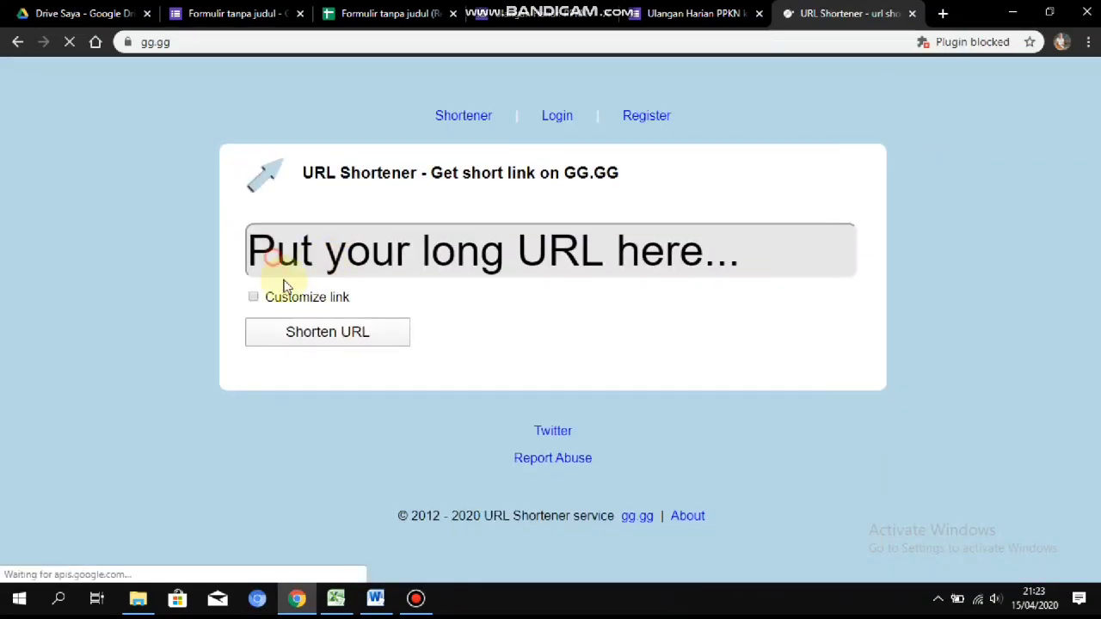
Paste the form link into the shortener and shorten it with the custom ending Ulangantema7tes.
left_click(269, 249)
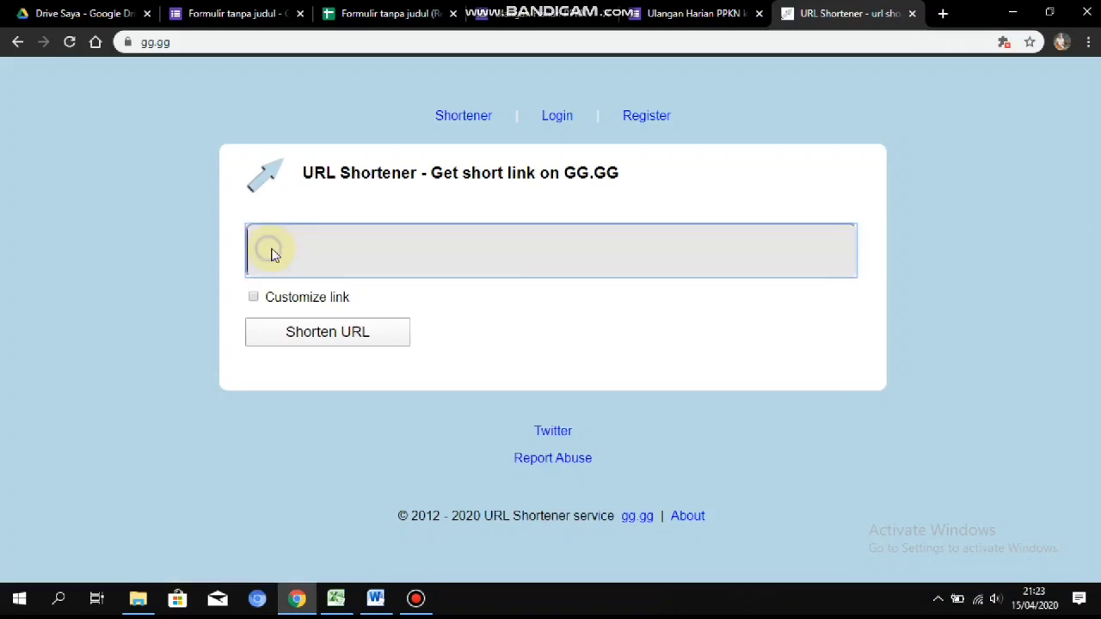
right_click(271, 253)
left_click(324, 375)
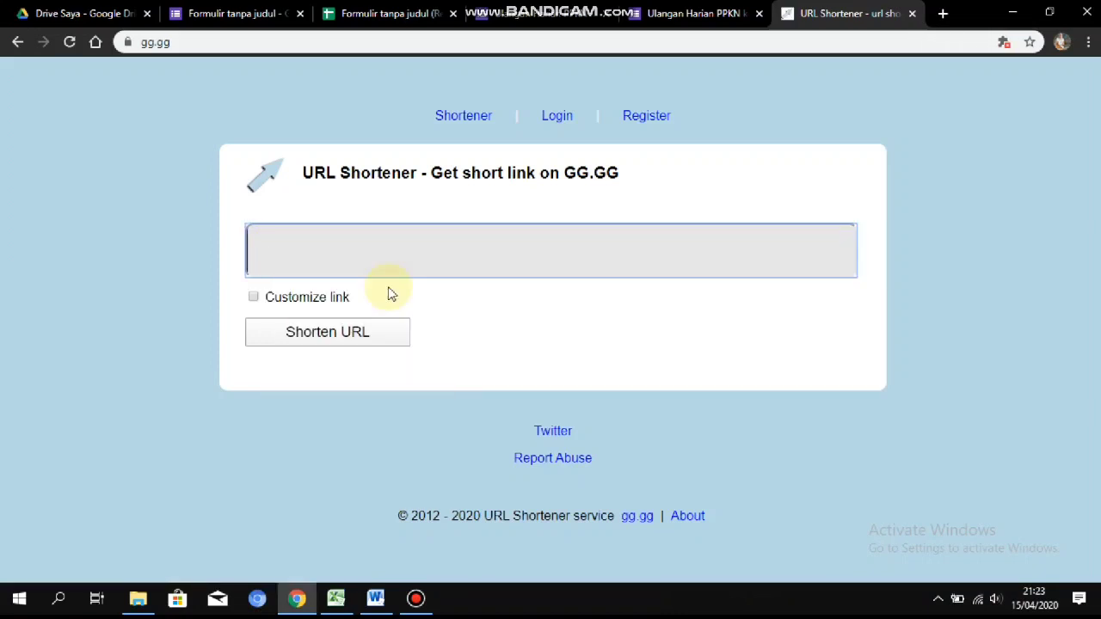
left_click(253, 298)
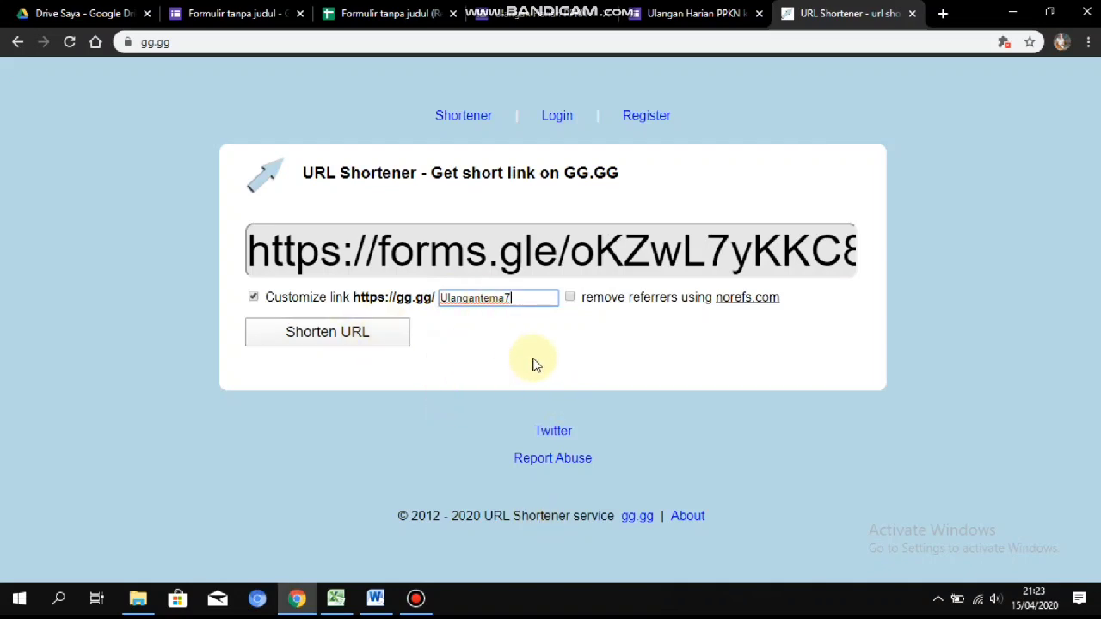
type("tes")
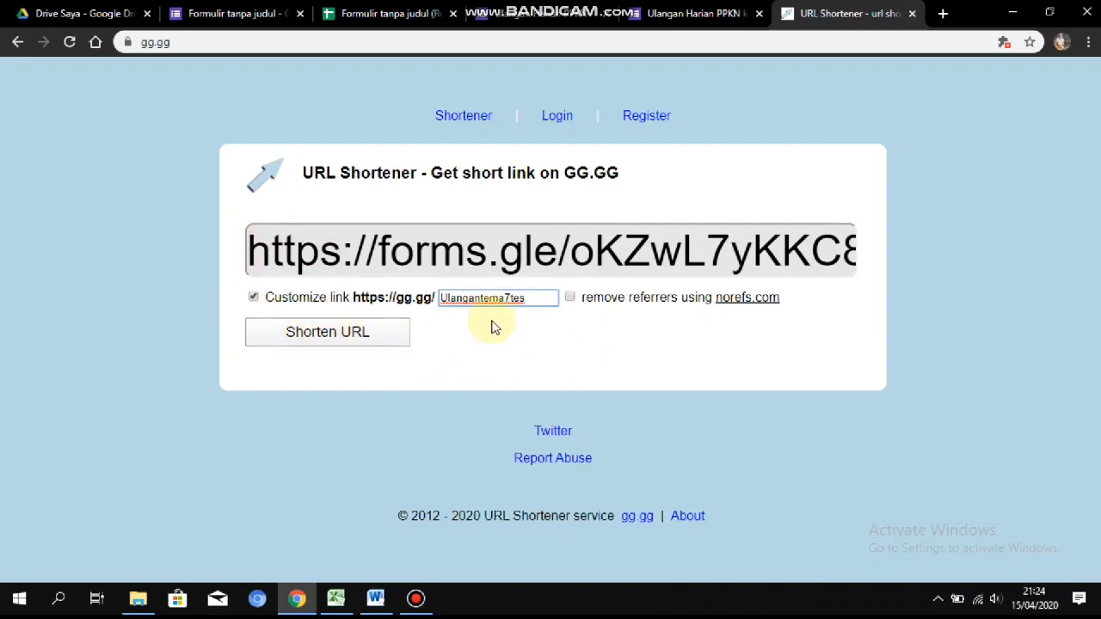
left_click(363, 344)
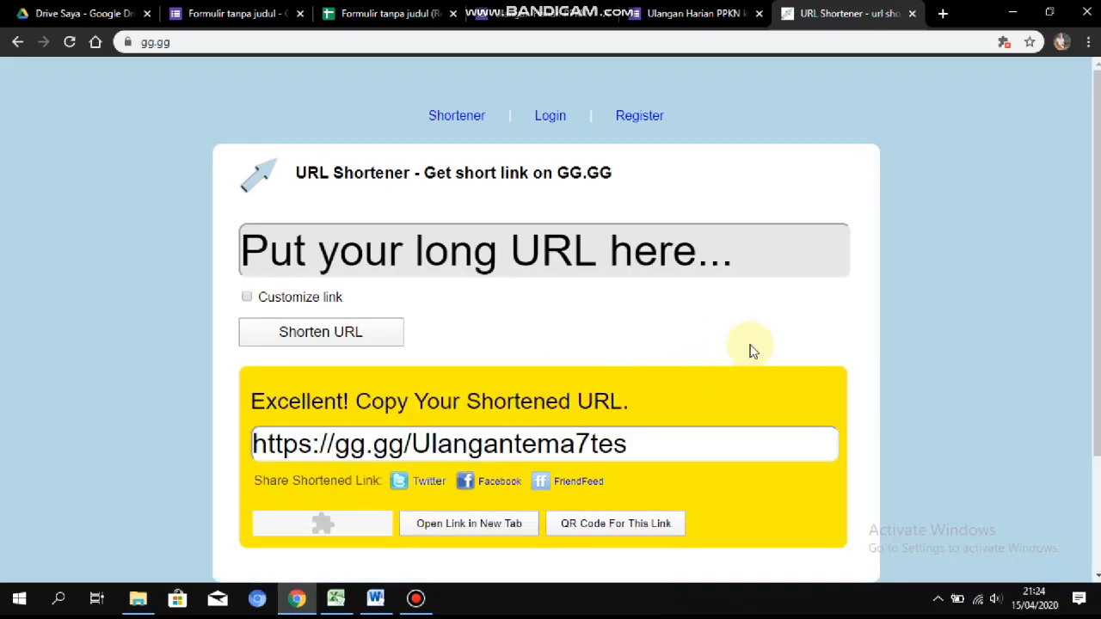
scroll(550, 307, "down", 1)
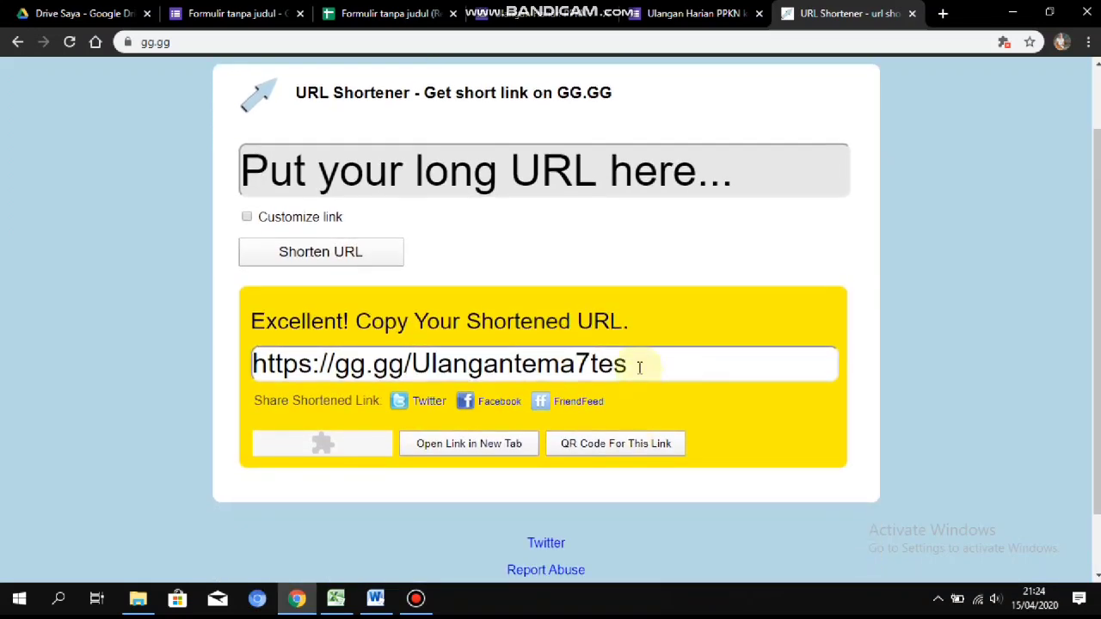
left_click_drag(634, 366, 135, 326)
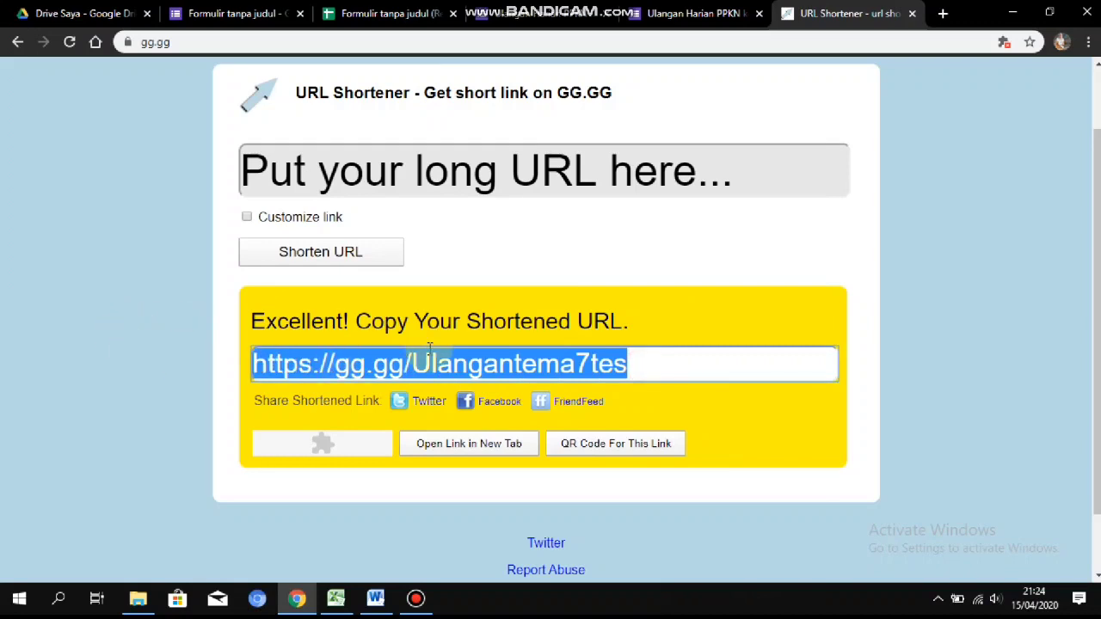
right_click(593, 368)
left_click(606, 383)
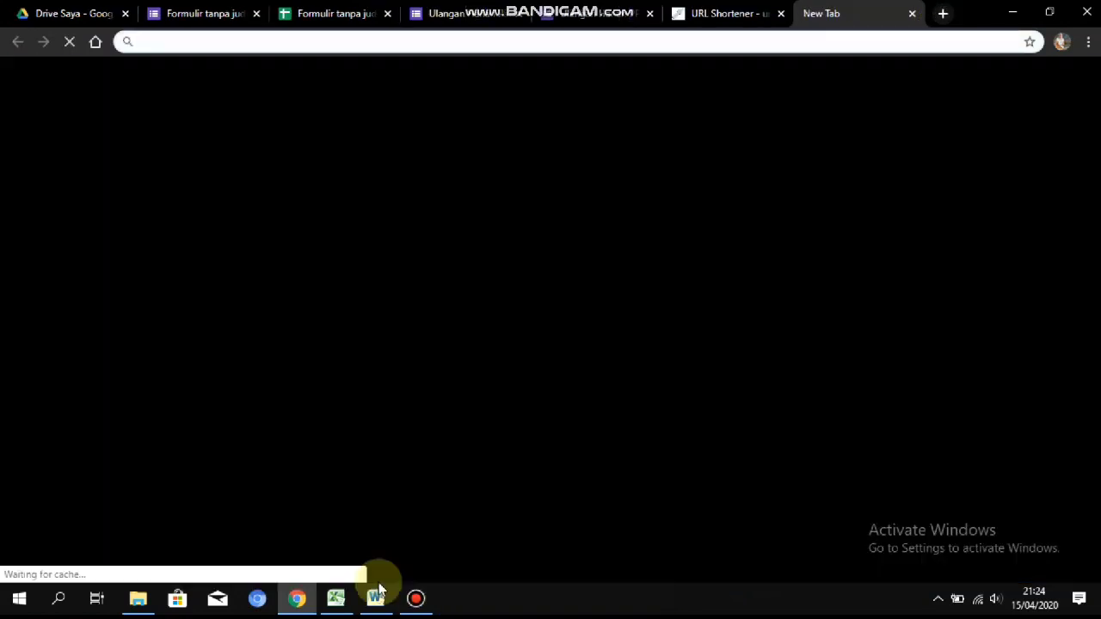
Switch to Word and create a new blank document.
left_click(379, 593)
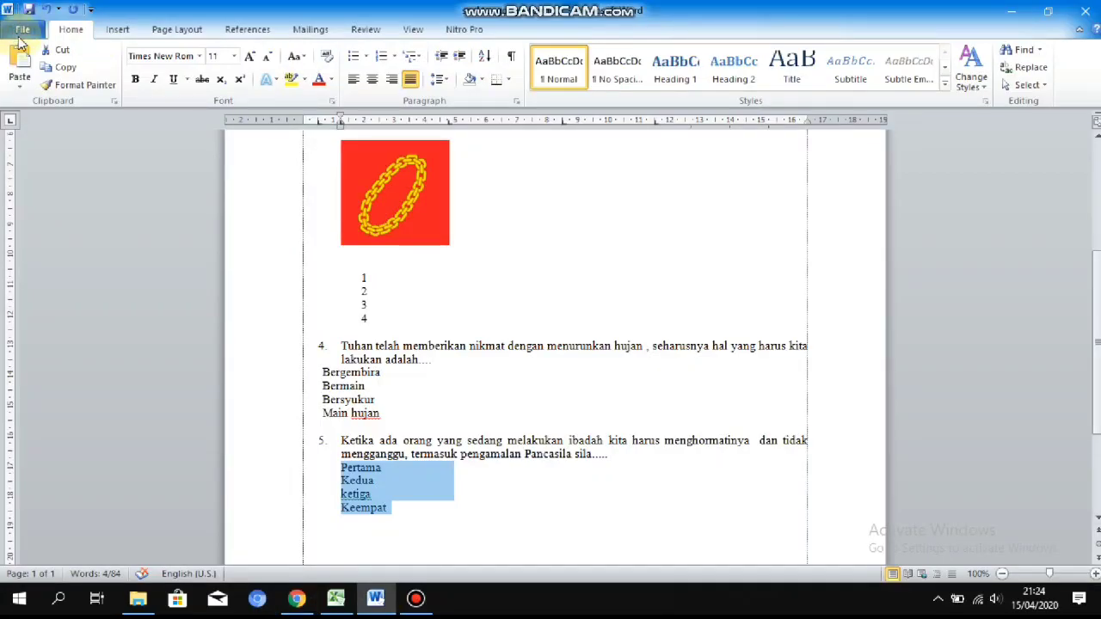
left_click(23, 31)
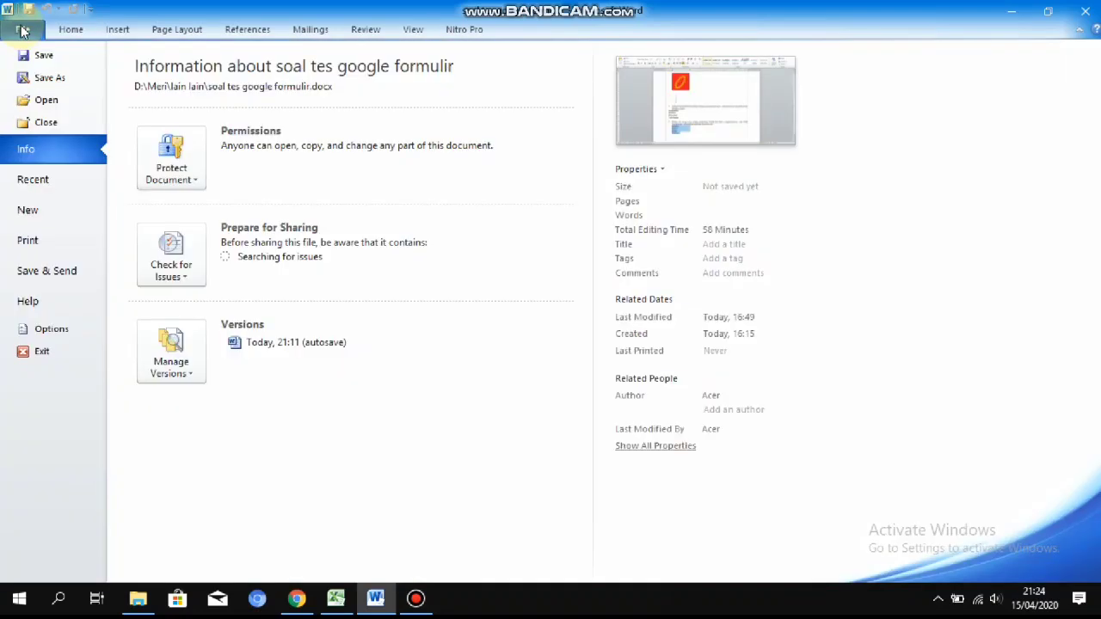
left_click(25, 211)
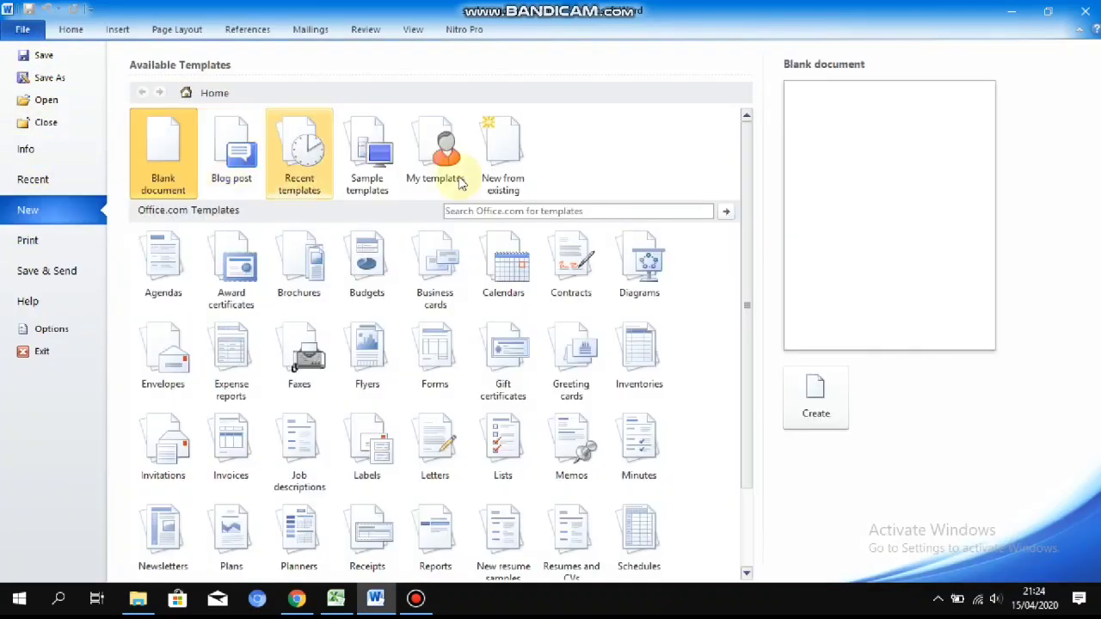
left_click(830, 407)
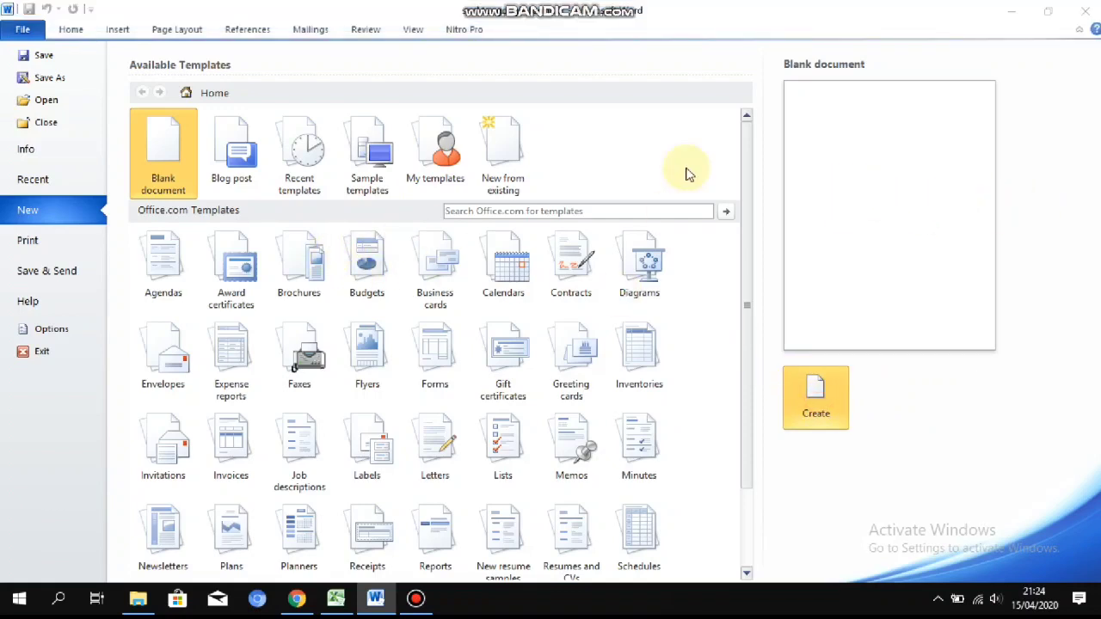
Write the lines "Silahkan kerjakan ulangan Harian tema 7" and "Silahkan klik link berikut :" in the blank document.
key("Return")
key("Return")
type("Silahkan kerjakan ulangan Harian tema 7")
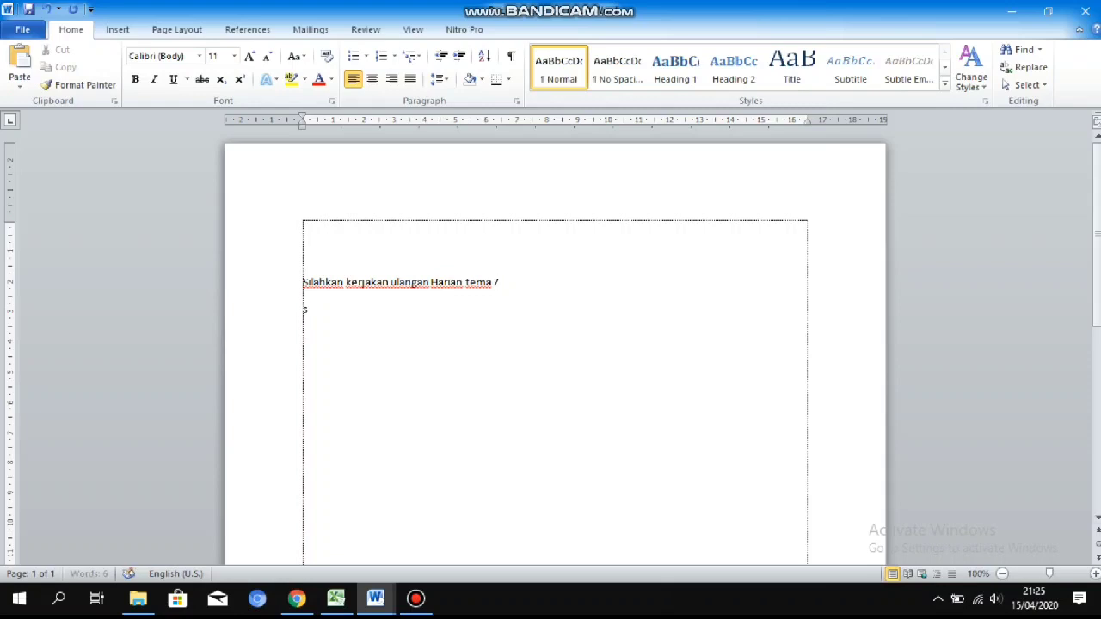
type("n klik link b")
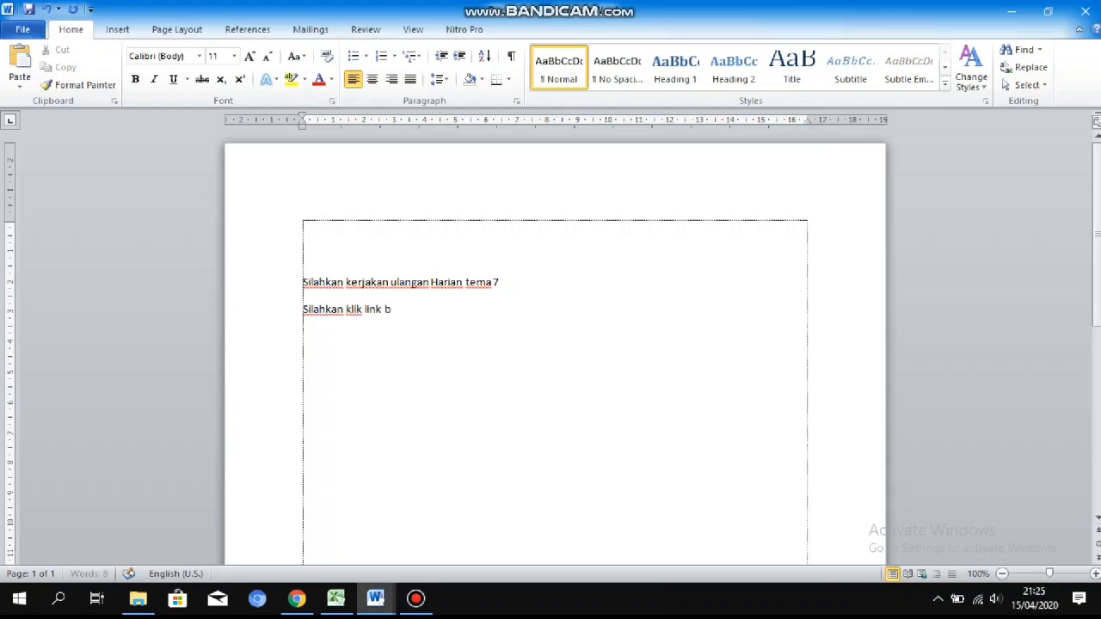
type("erikut:")
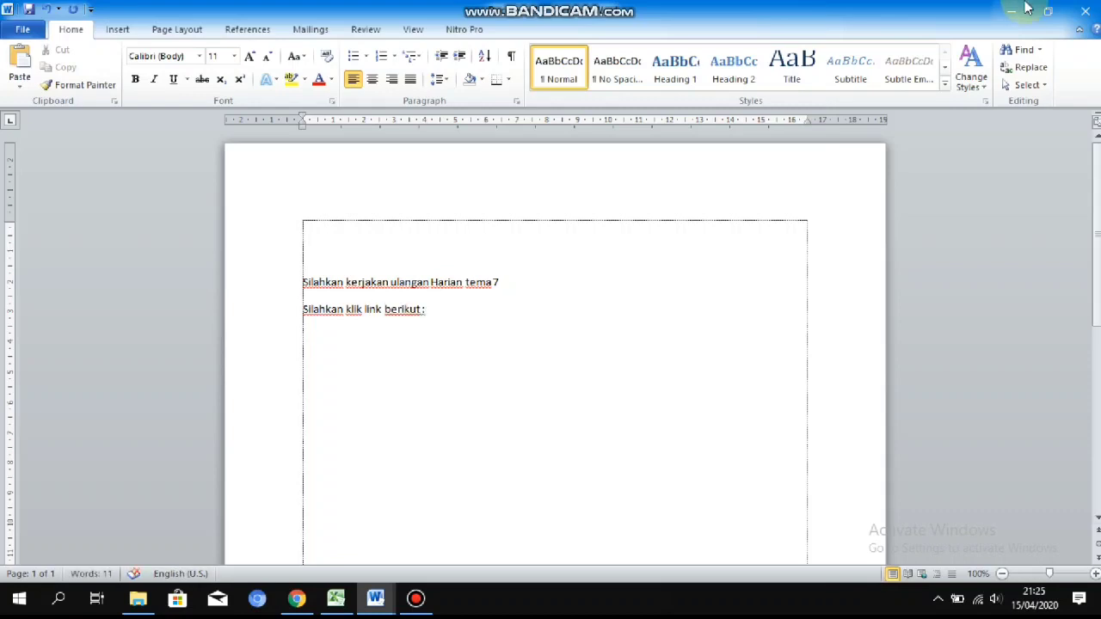
Paste the copied short link on the line below "Silahkan klik link berikut :".
right_click(307, 339)
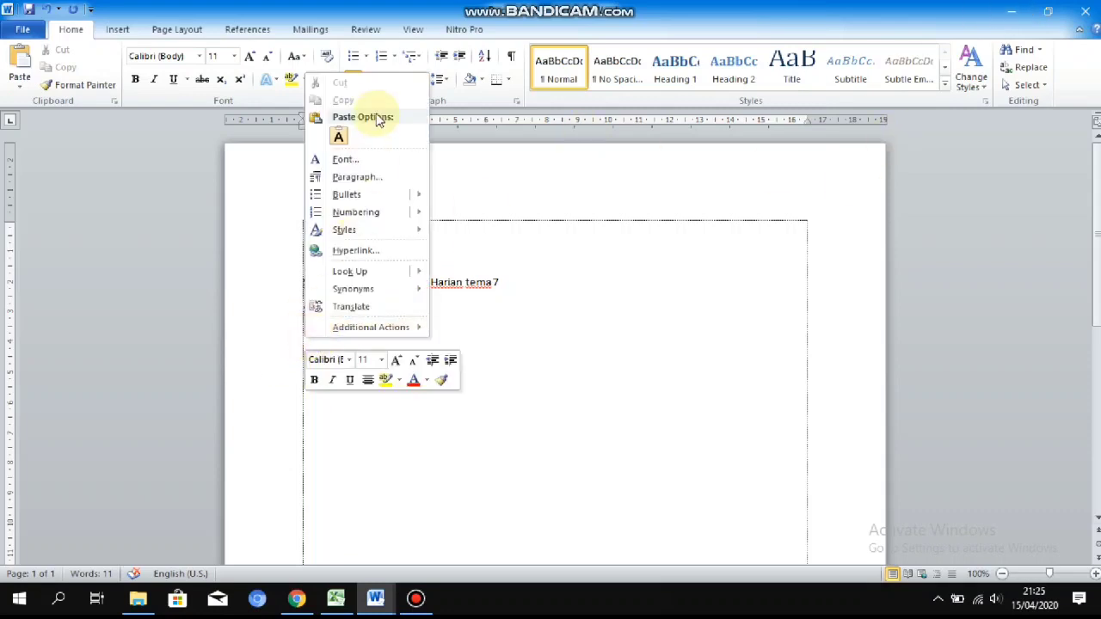
left_click(504, 243)
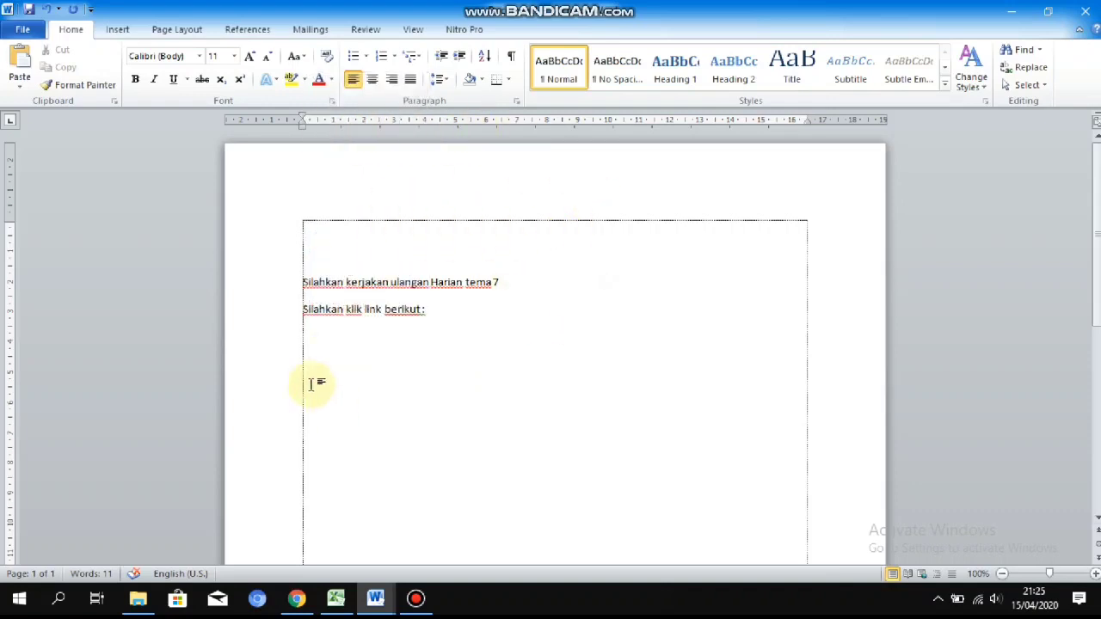
right_click(305, 336)
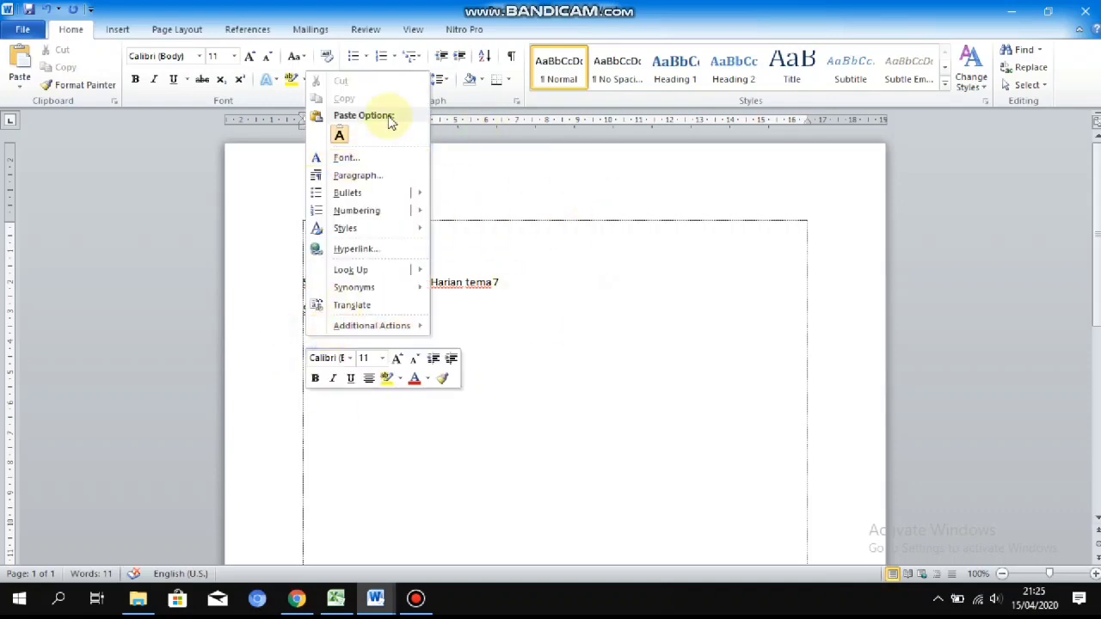